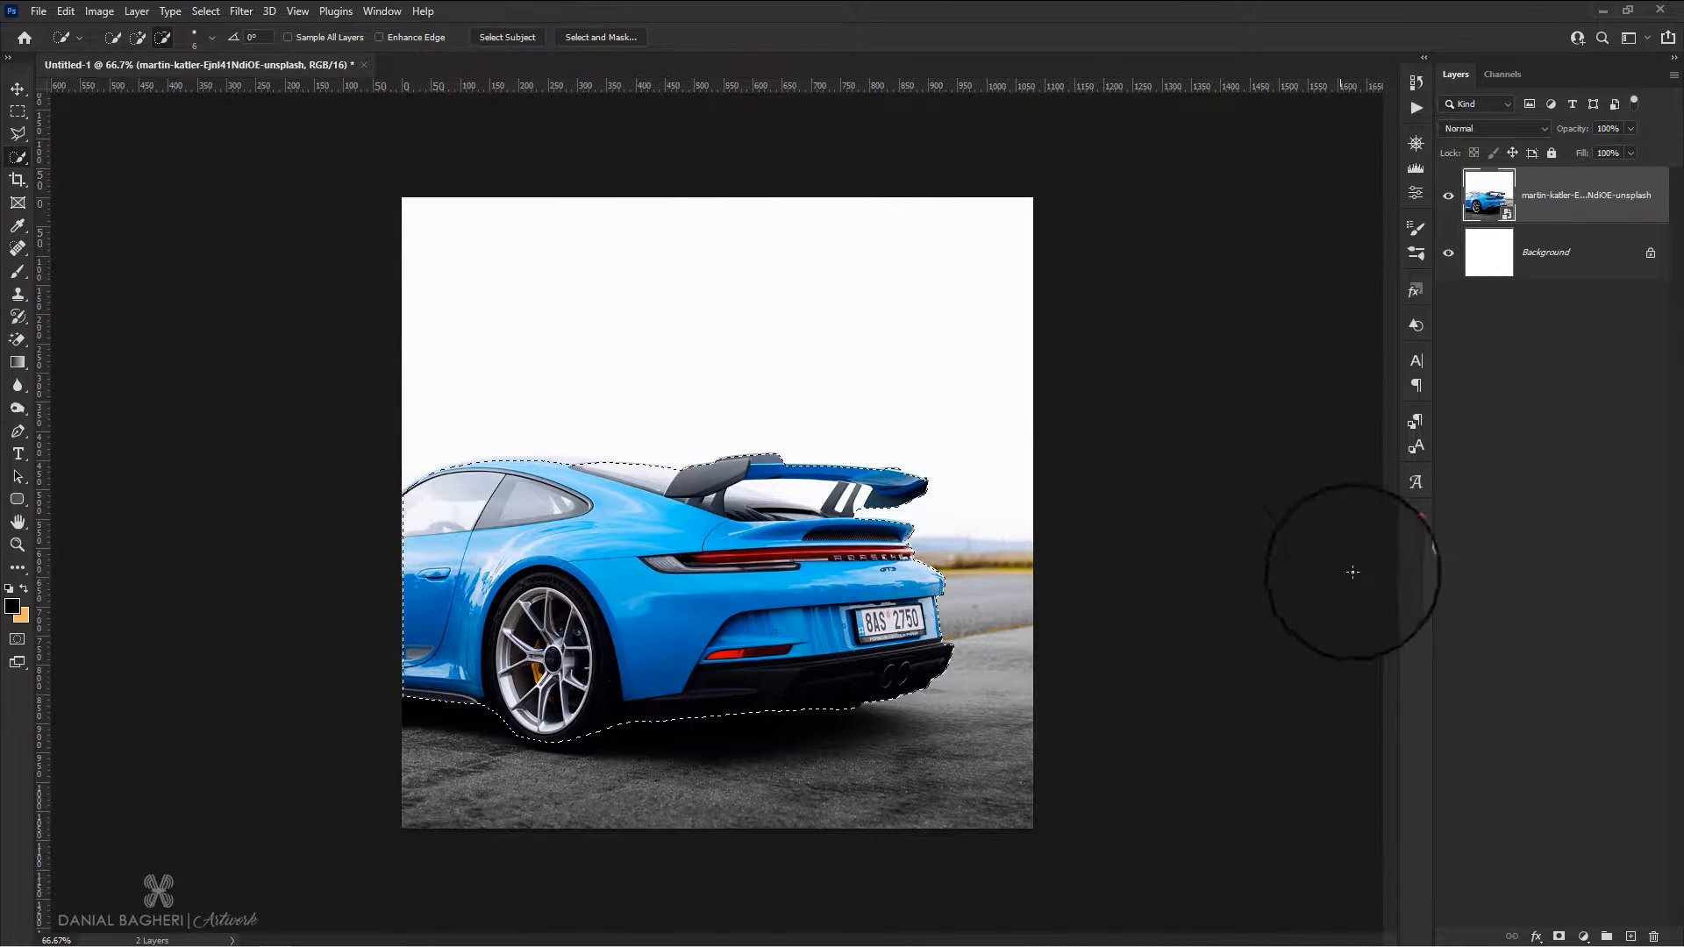
Mask the car layer with the current selection and duplicate the masked layer within the same document
left_click(1560, 936)
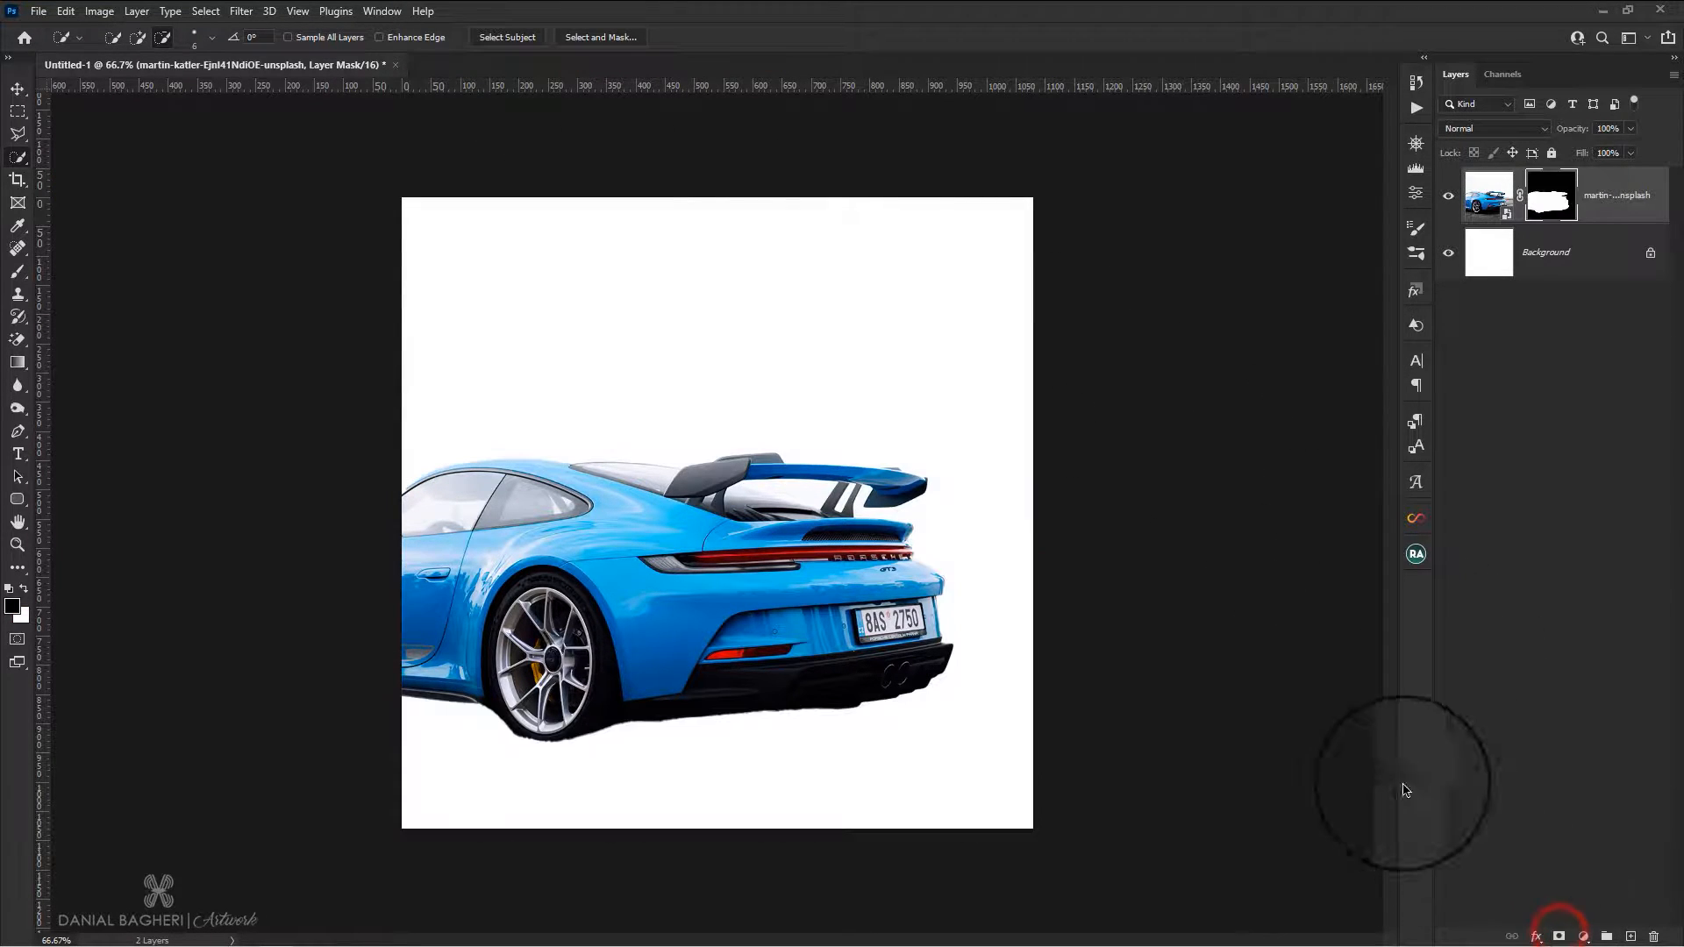
left_click(18, 89)
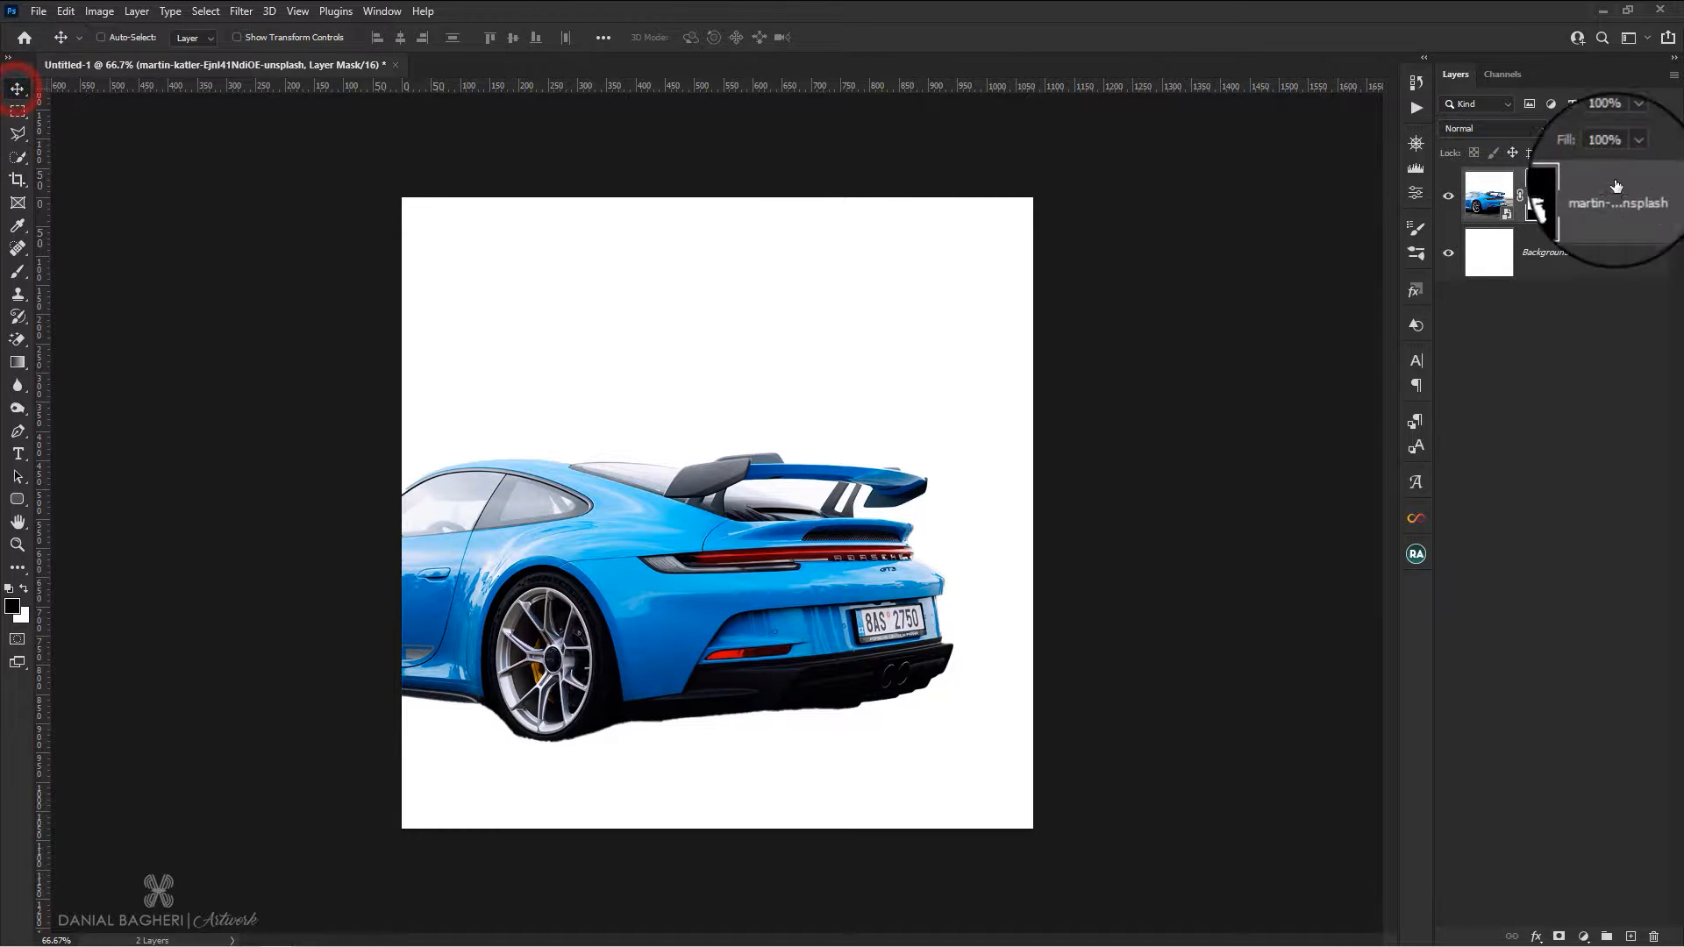
right_click(1625, 199)
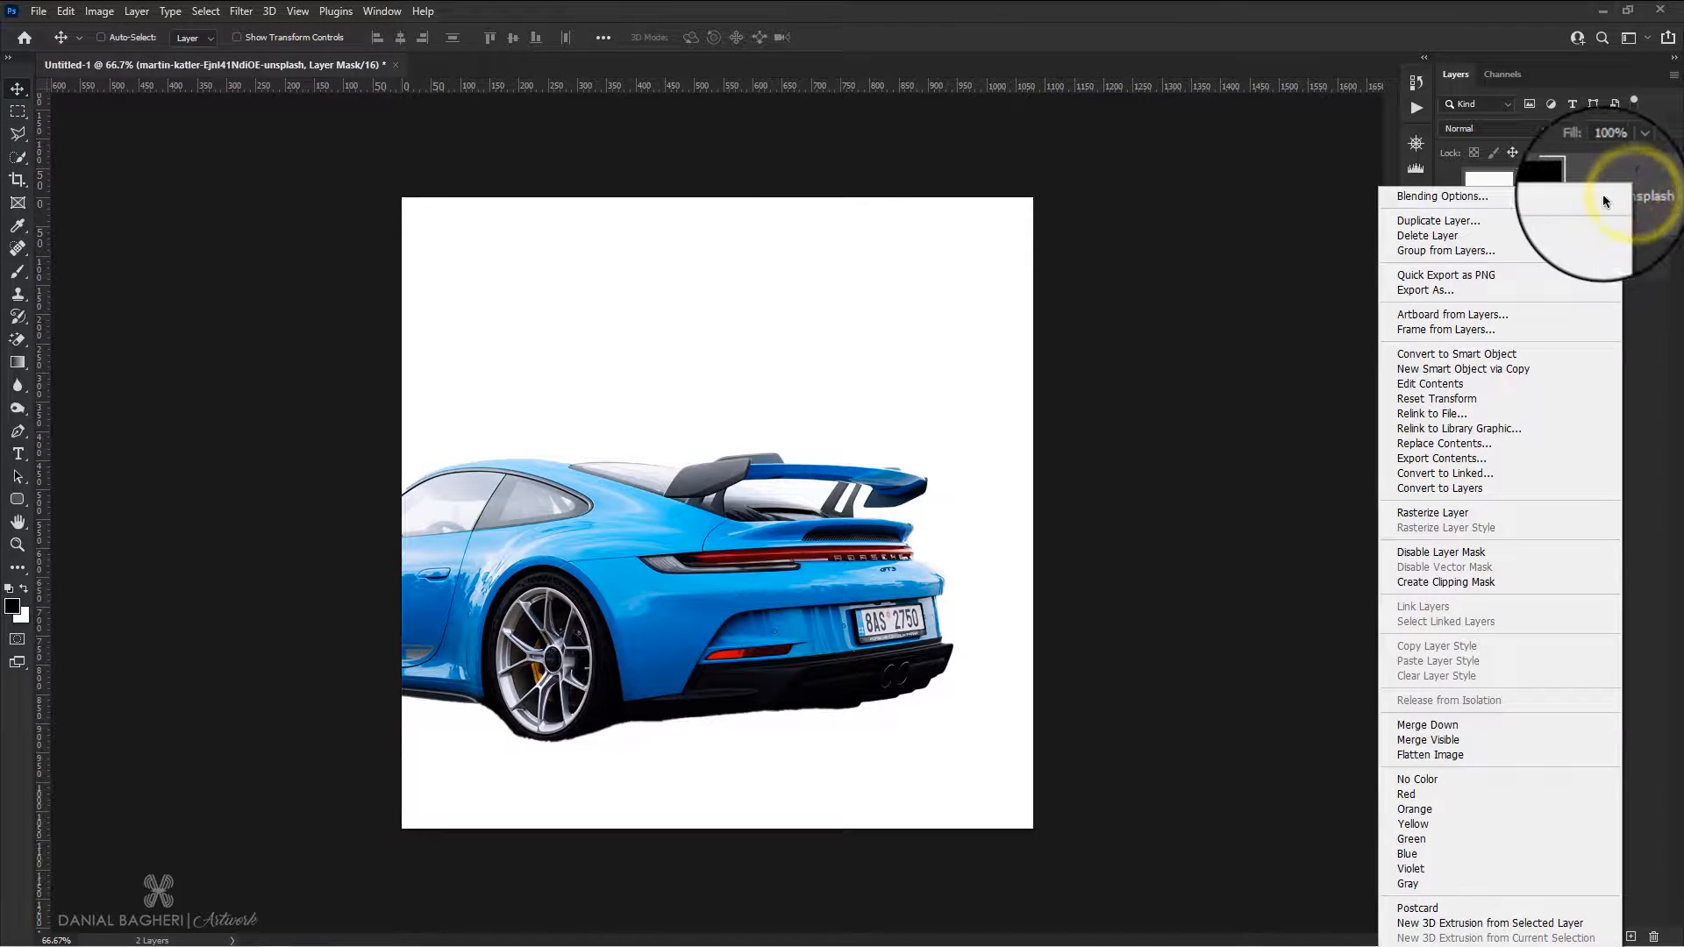
left_click(1447, 220)
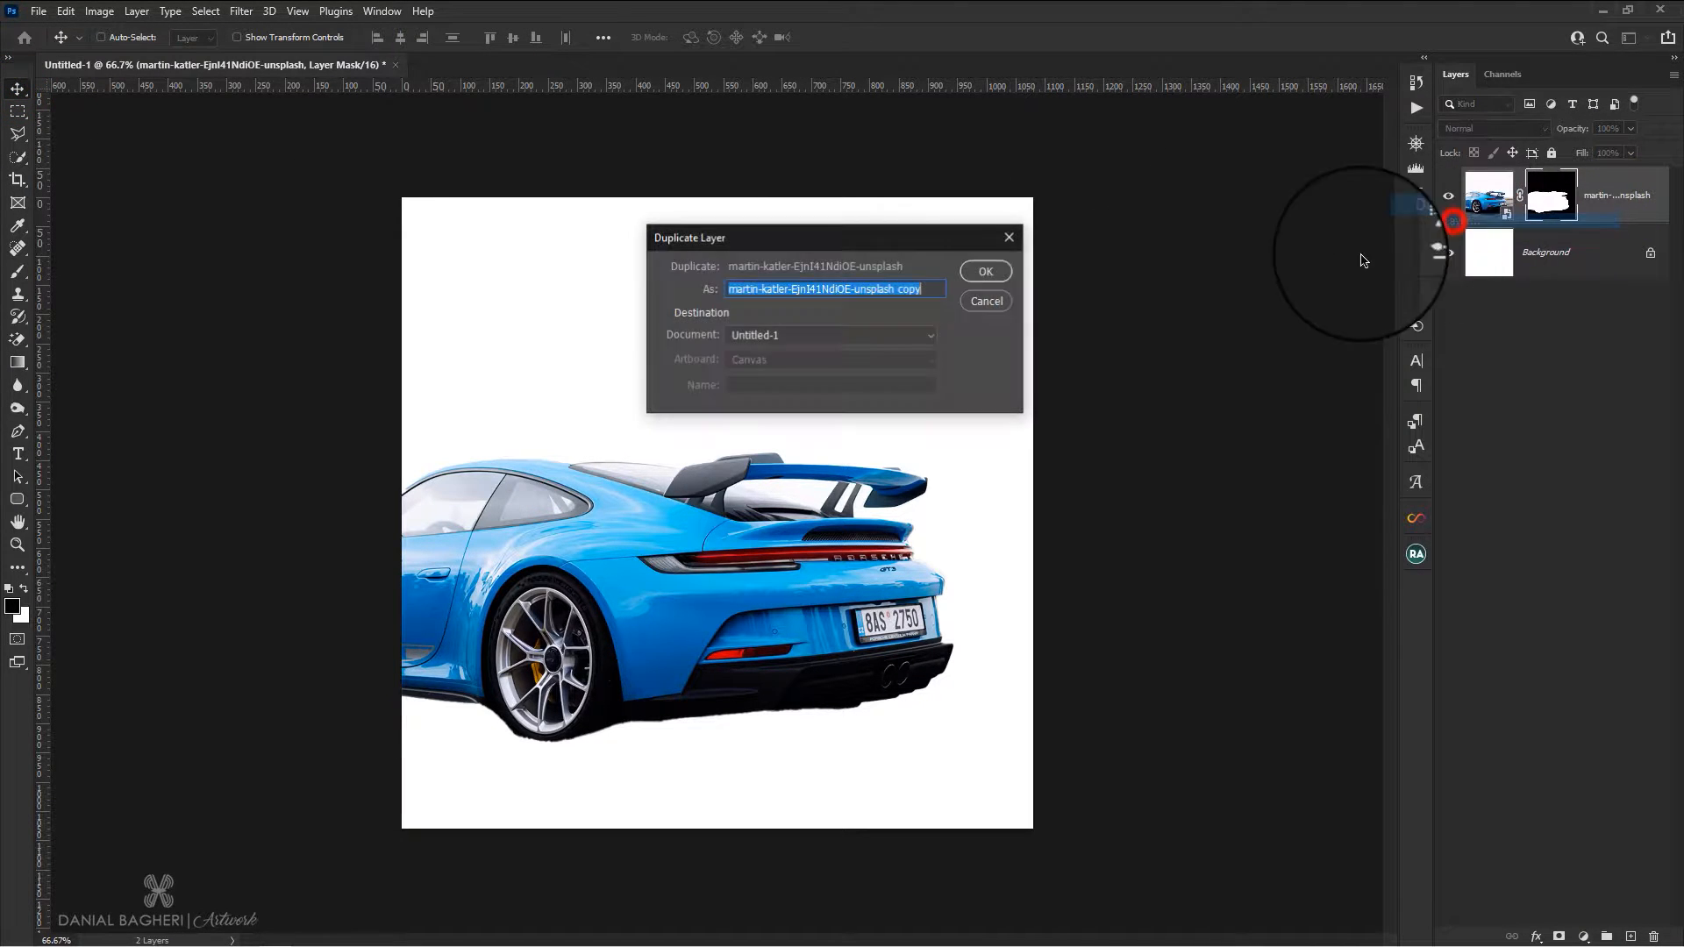
left_click(986, 277)
Color-label the original car layer green and delete its layer mask
right_click(1600, 251)
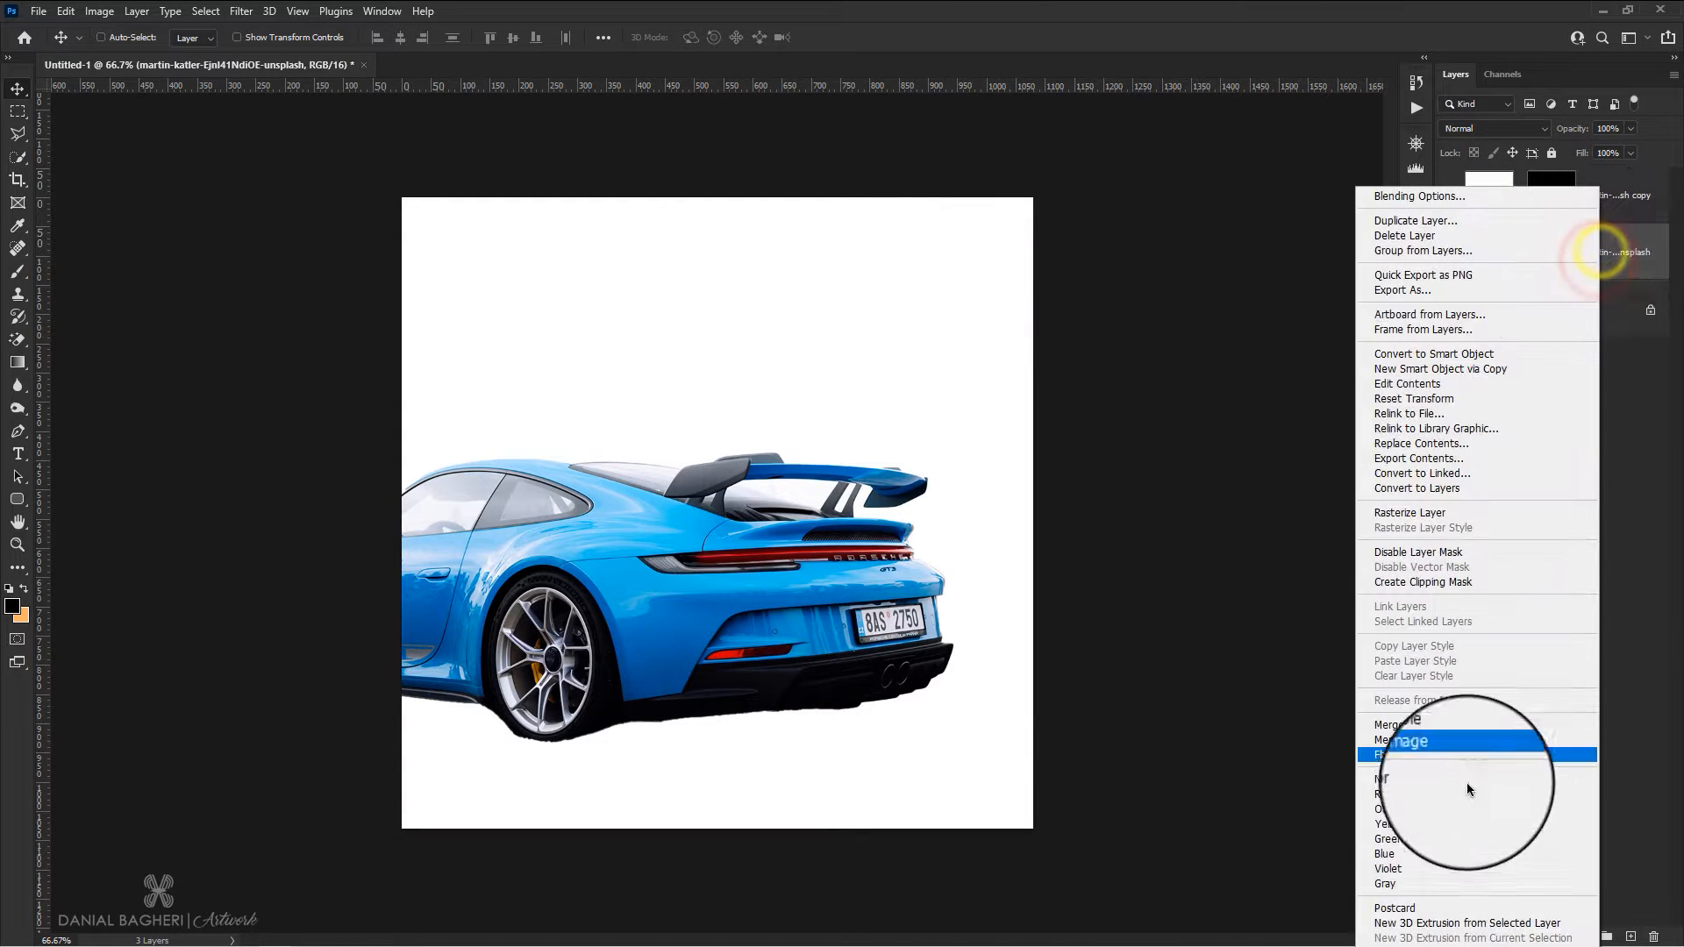
left_click(1423, 841)
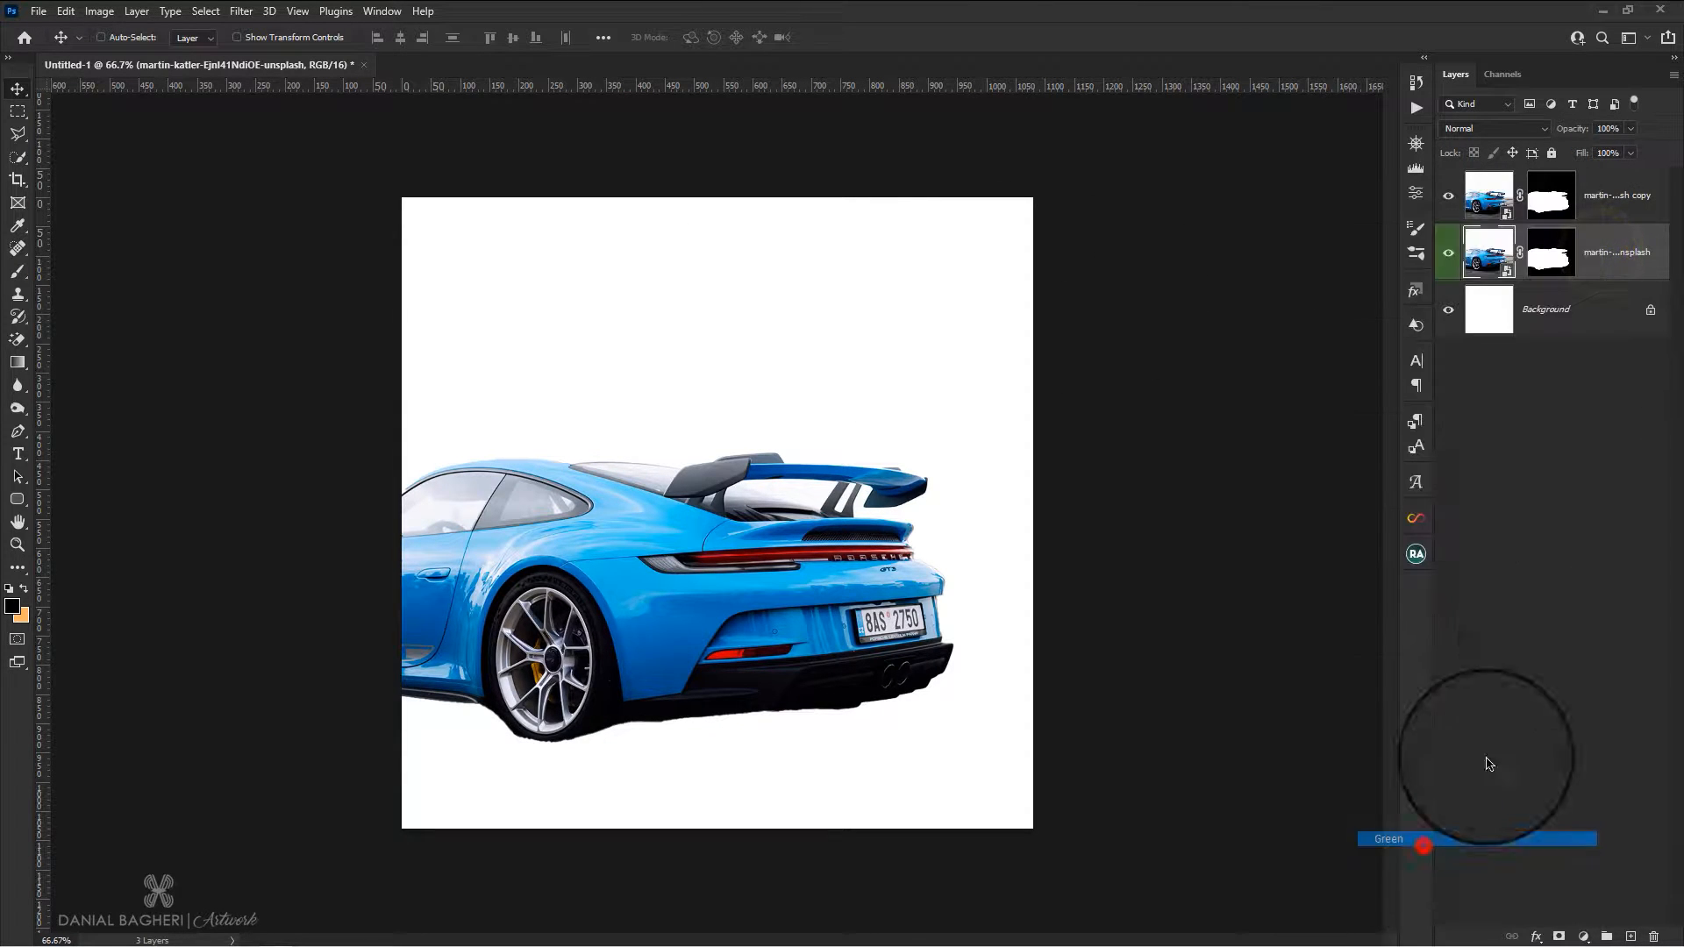
right_click(1559, 257)
left_click(1527, 285)
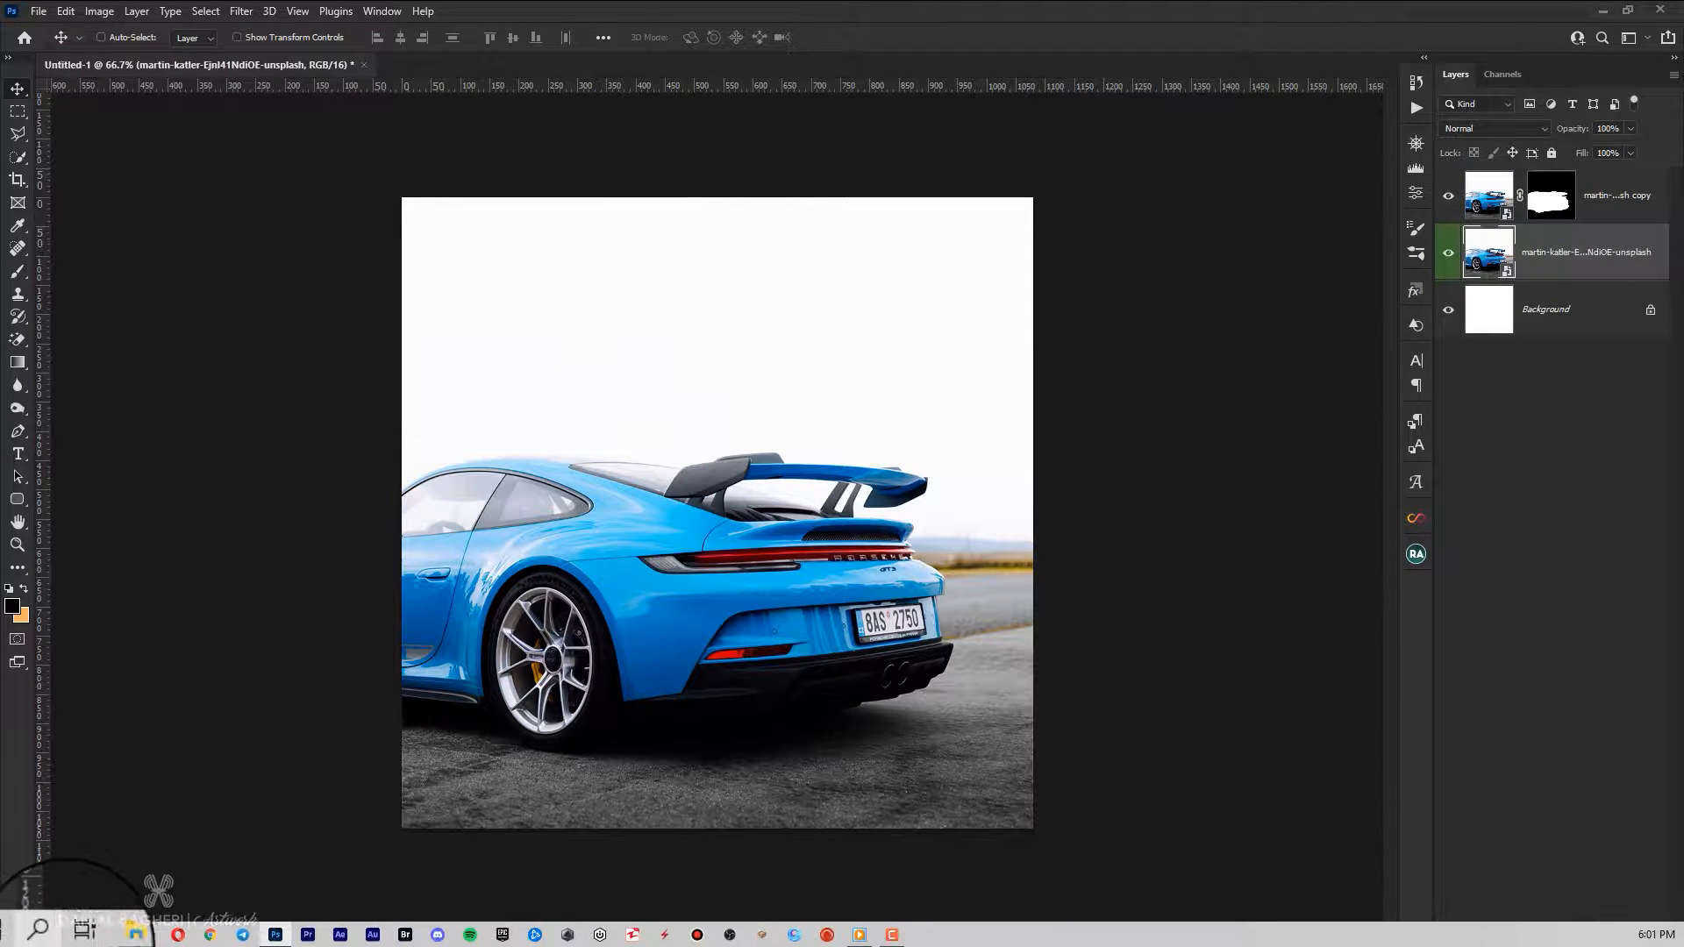
Place the amit edit sunset background image between the two car layers, then enlarge and distort it to cover the sky
left_click(116, 941)
left_click_drag(577, 355, 816, 360)
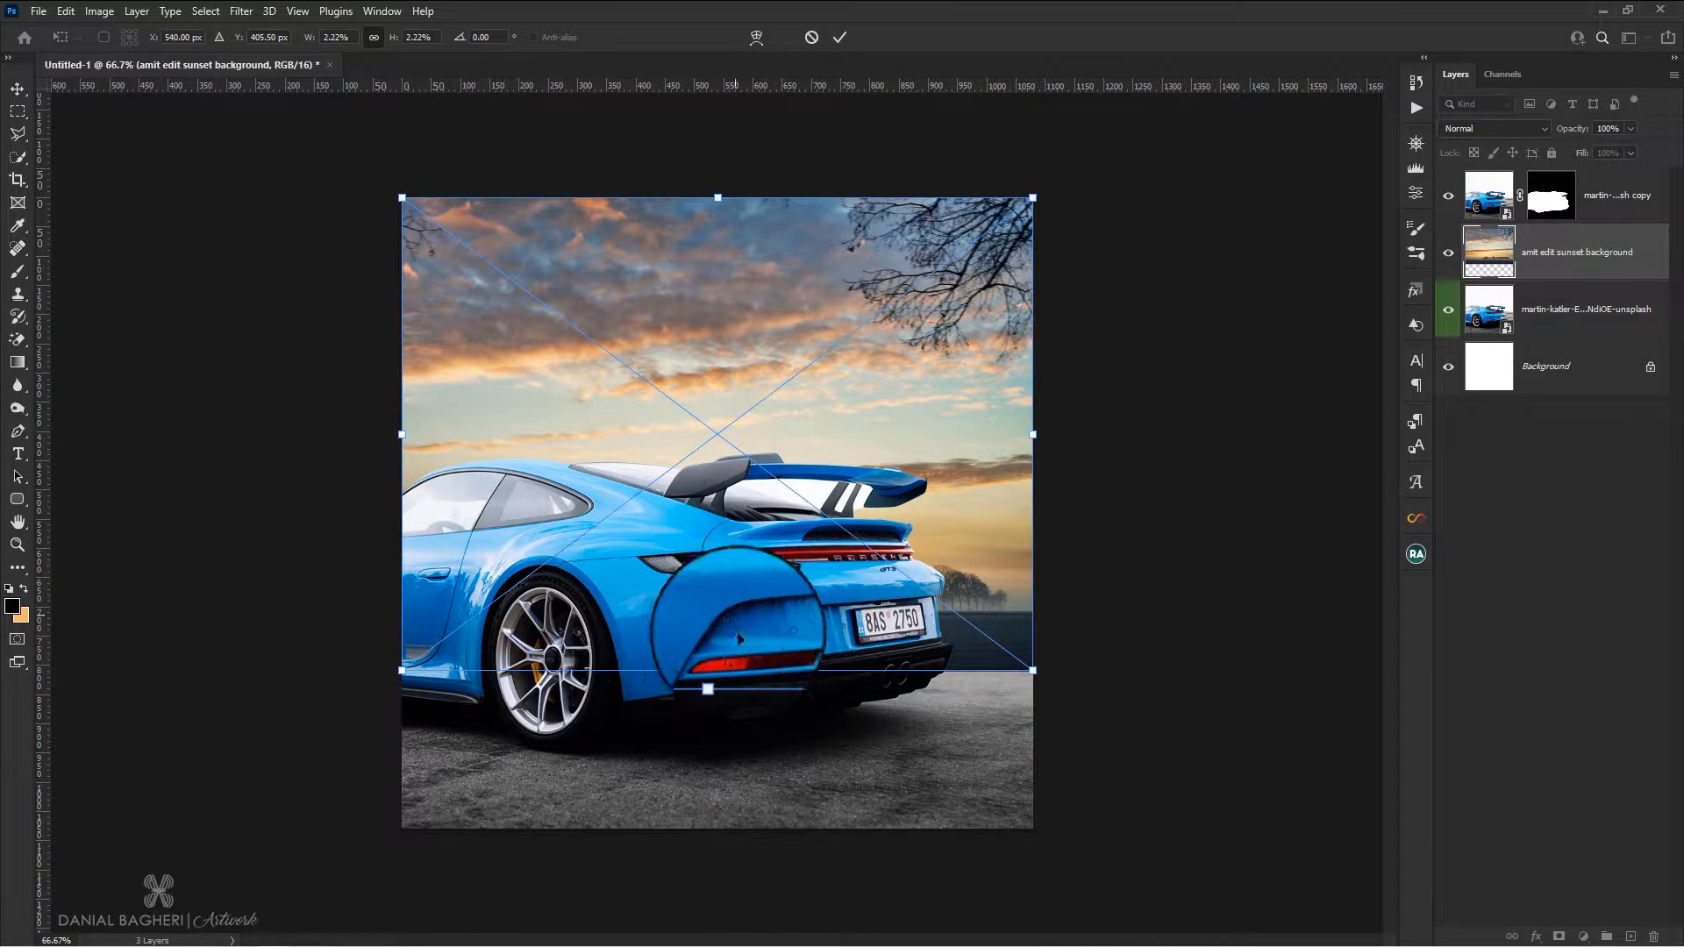
left_click_drag(718, 671, 717, 753)
left_click_drag(1086, 477, 1332, 476)
key("ctrl")
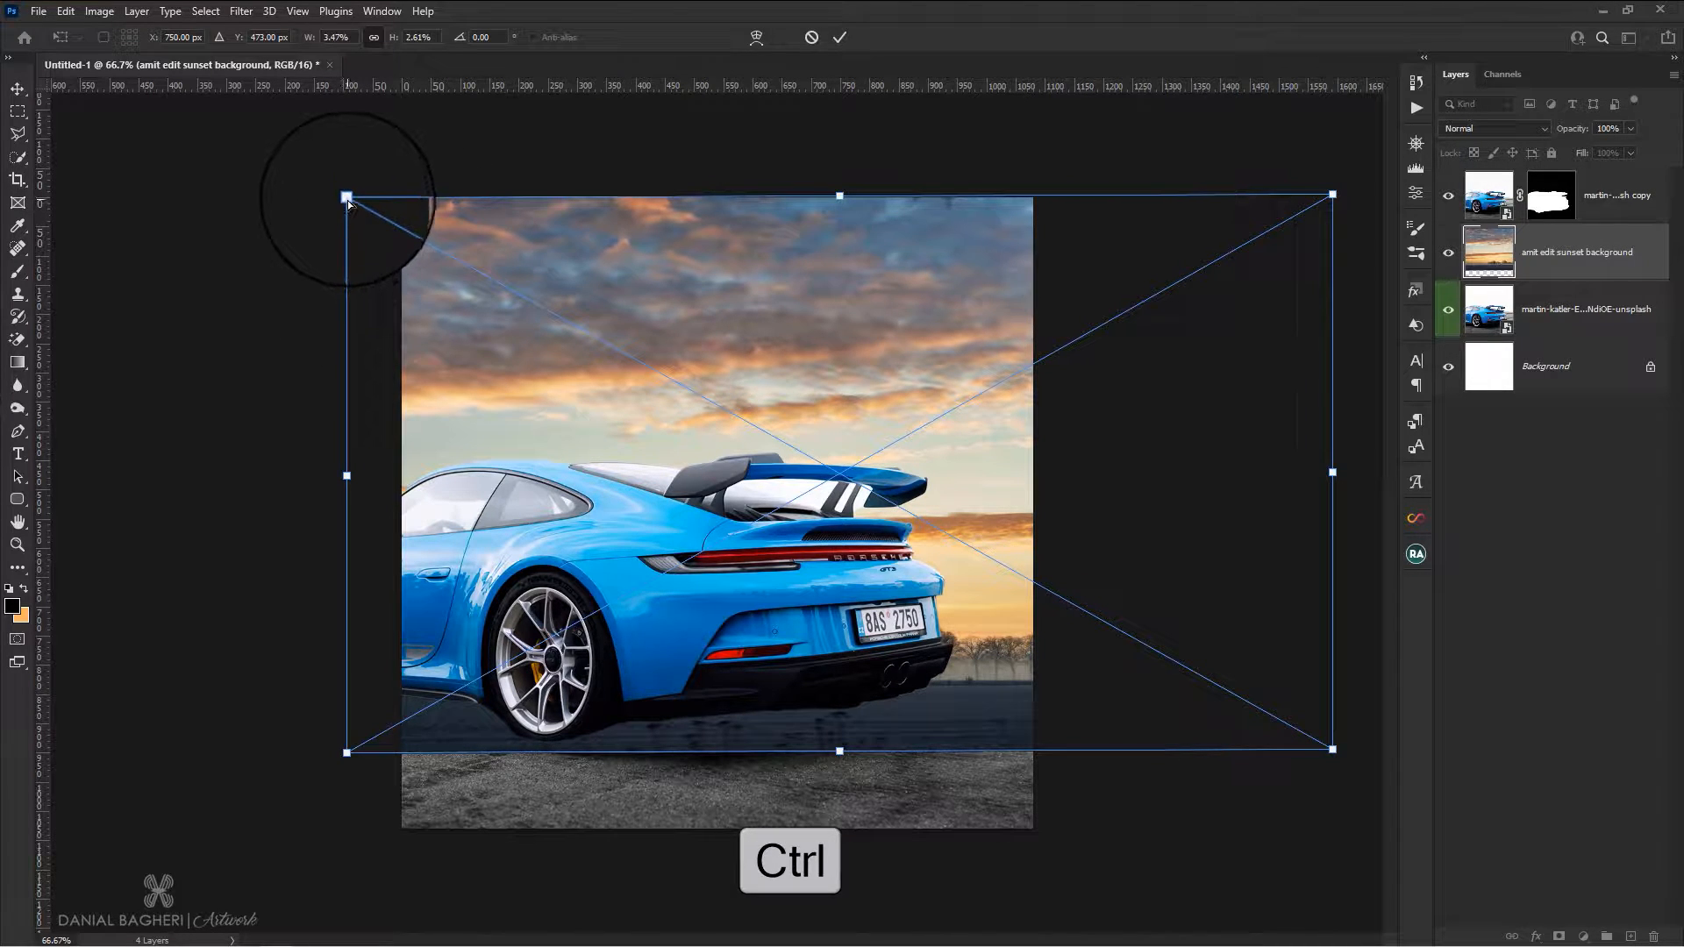
left_click_drag(349, 203, 340, 153)
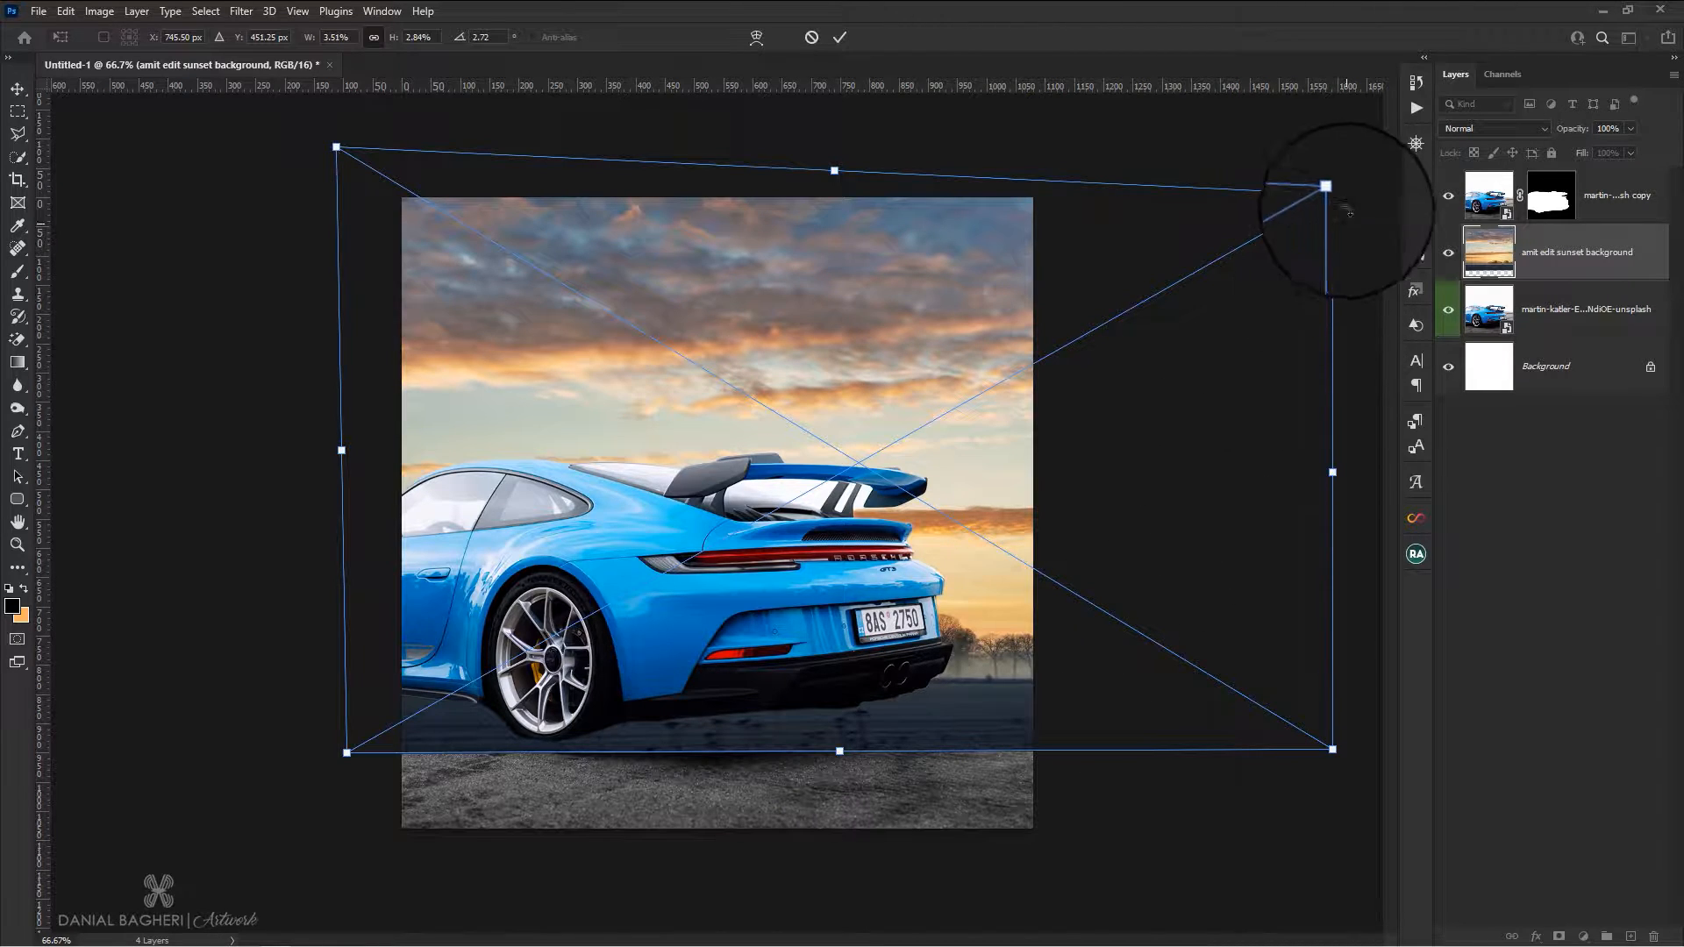
left_click(846, 40)
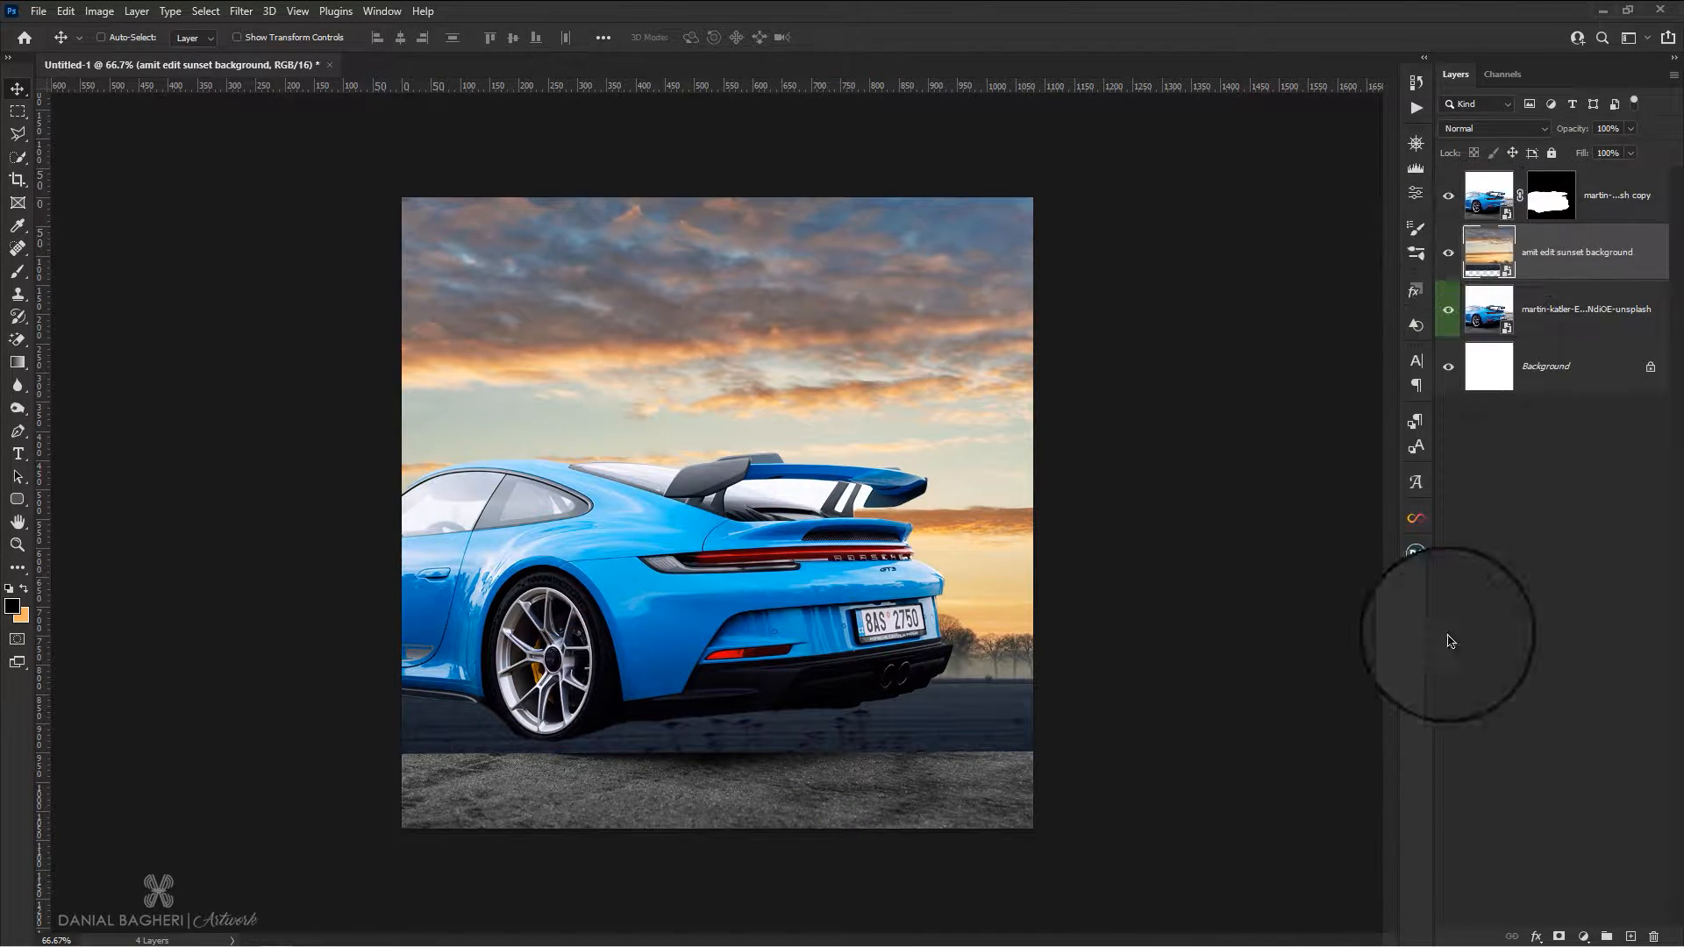
Add a mask to the sunset layer and paint it with a soft brush to reveal the original road while keeping the sunset sky
left_click(1560, 937)
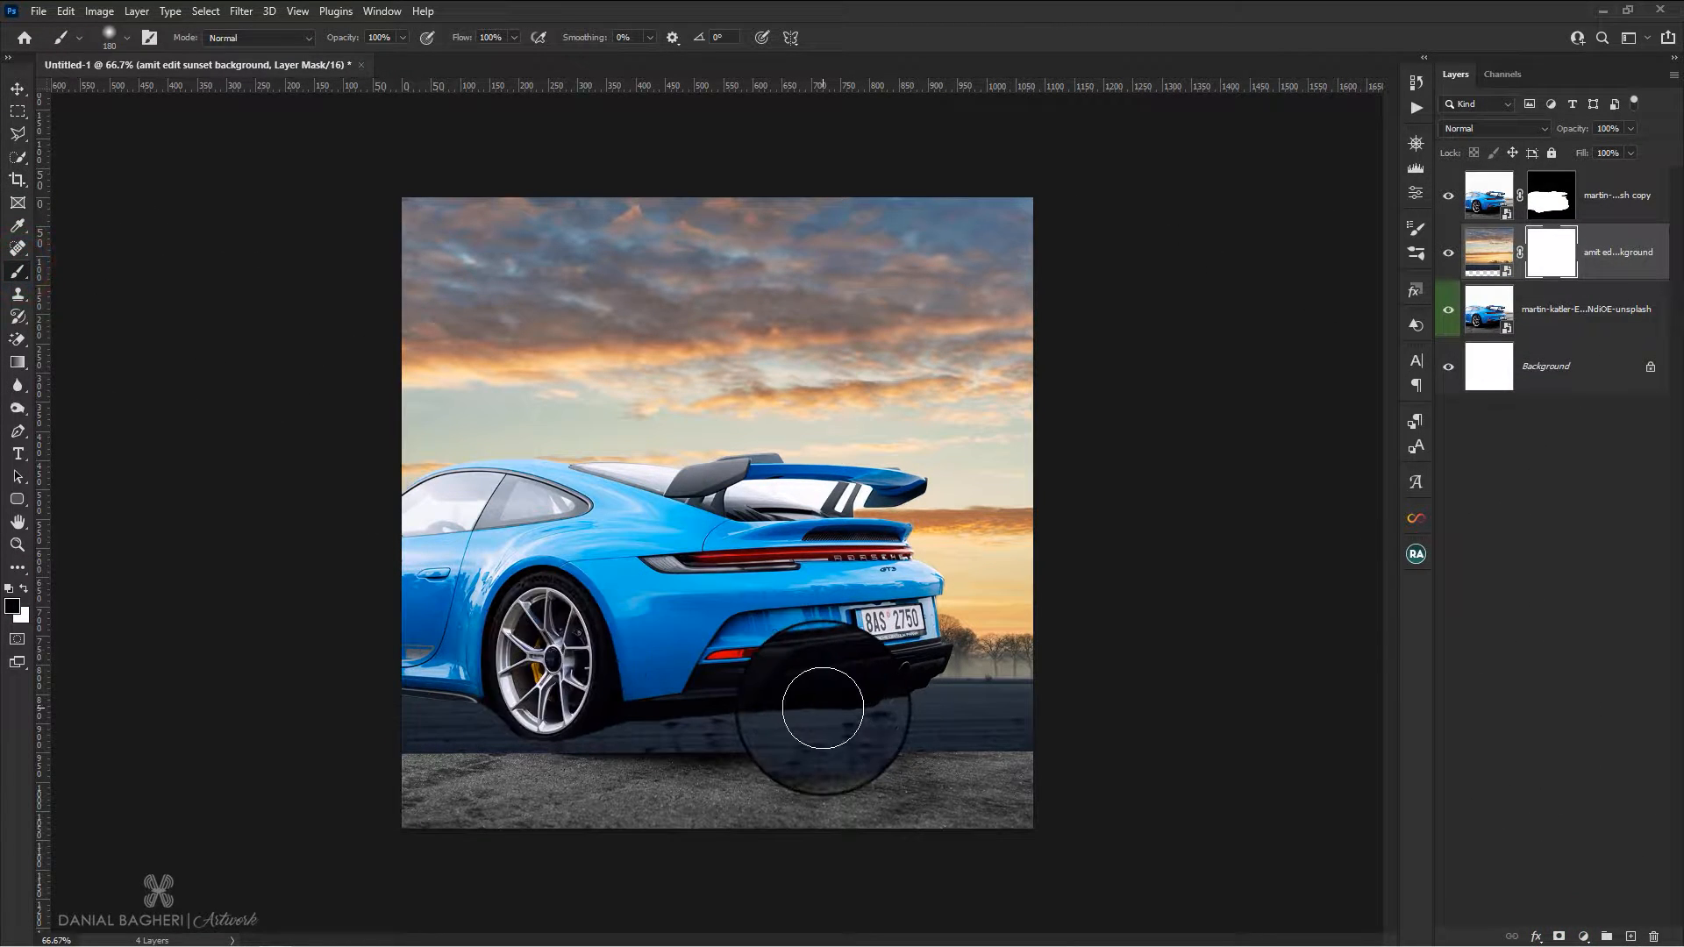
left_click_drag(823, 708, 864, 711)
mouse_move(988, 743)
left_mouse_down()
mouse_move(963, 696)
mouse_move(996, 676)
mouse_move(904, 653)
mouse_move(1008, 646)
mouse_move(903, 734)
mouse_move(357, 740)
mouse_move(523, 699)
mouse_move(989, 670)
mouse_move(451, 640)
mouse_move(456, 579)
mouse_move(480, 612)
mouse_move(696, 677)
mouse_move(224, 589)
left_mouse_up()
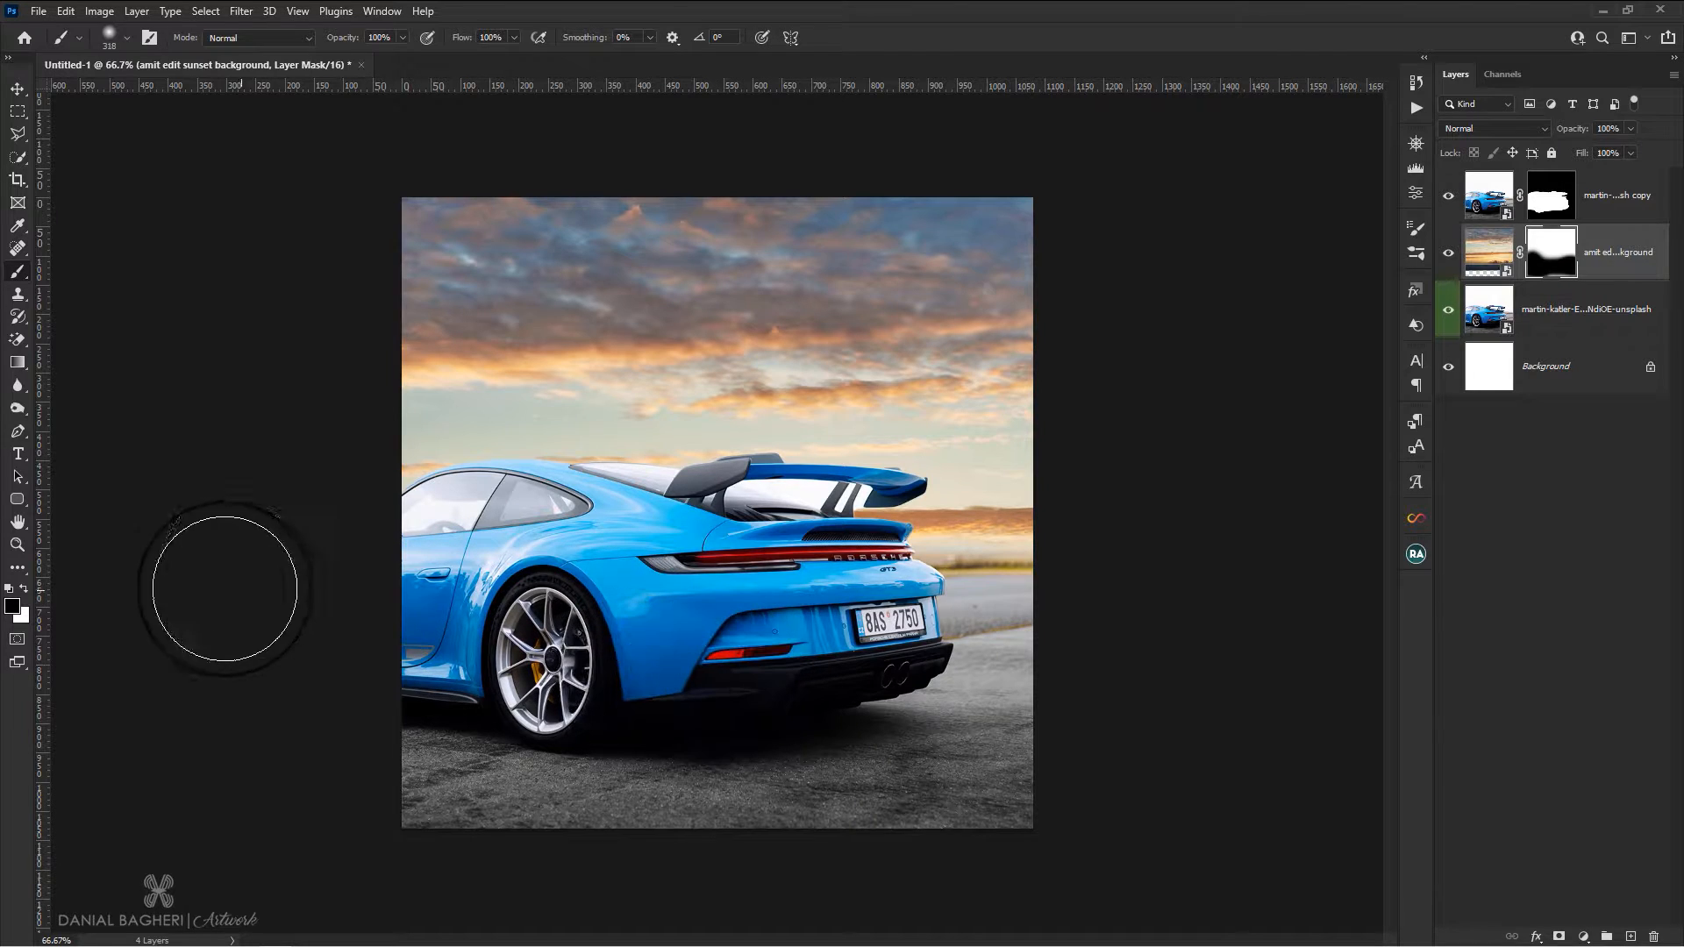
left_click(28, 588)
mouse_move(408, 470)
left_mouse_down()
mouse_move(456, 459)
mouse_move(397, 461)
mouse_move(709, 442)
mouse_move(963, 453)
mouse_move(436, 454)
left_mouse_up()
left_click(18, 88)
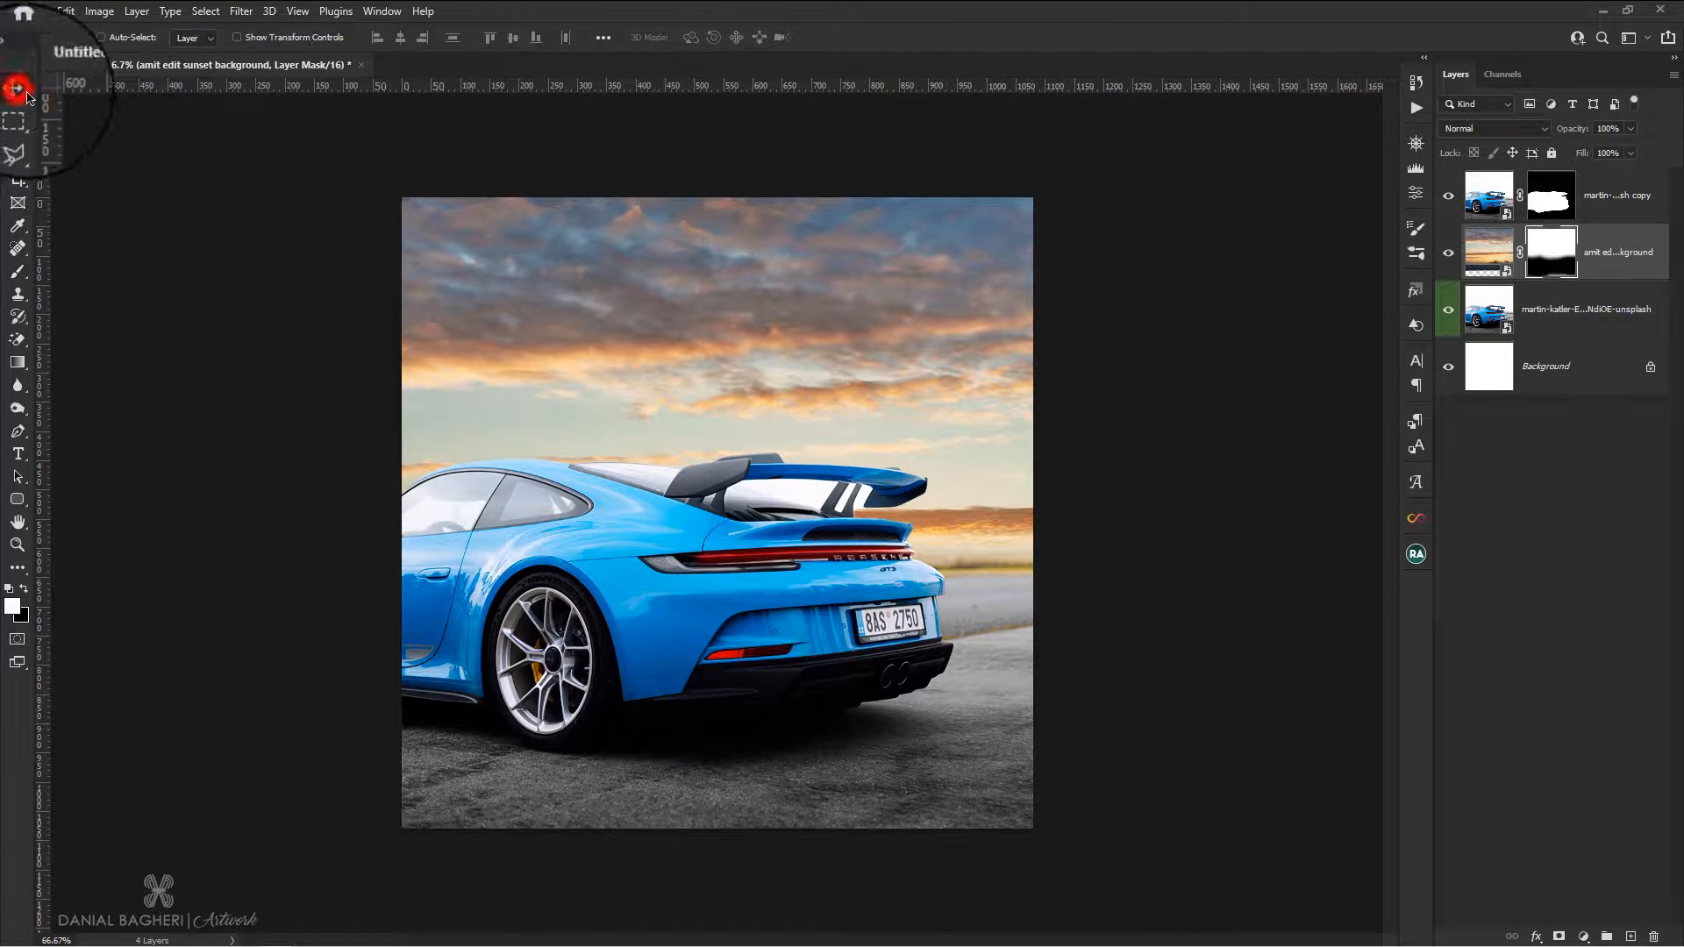
scroll(776, 351, "down", 1)
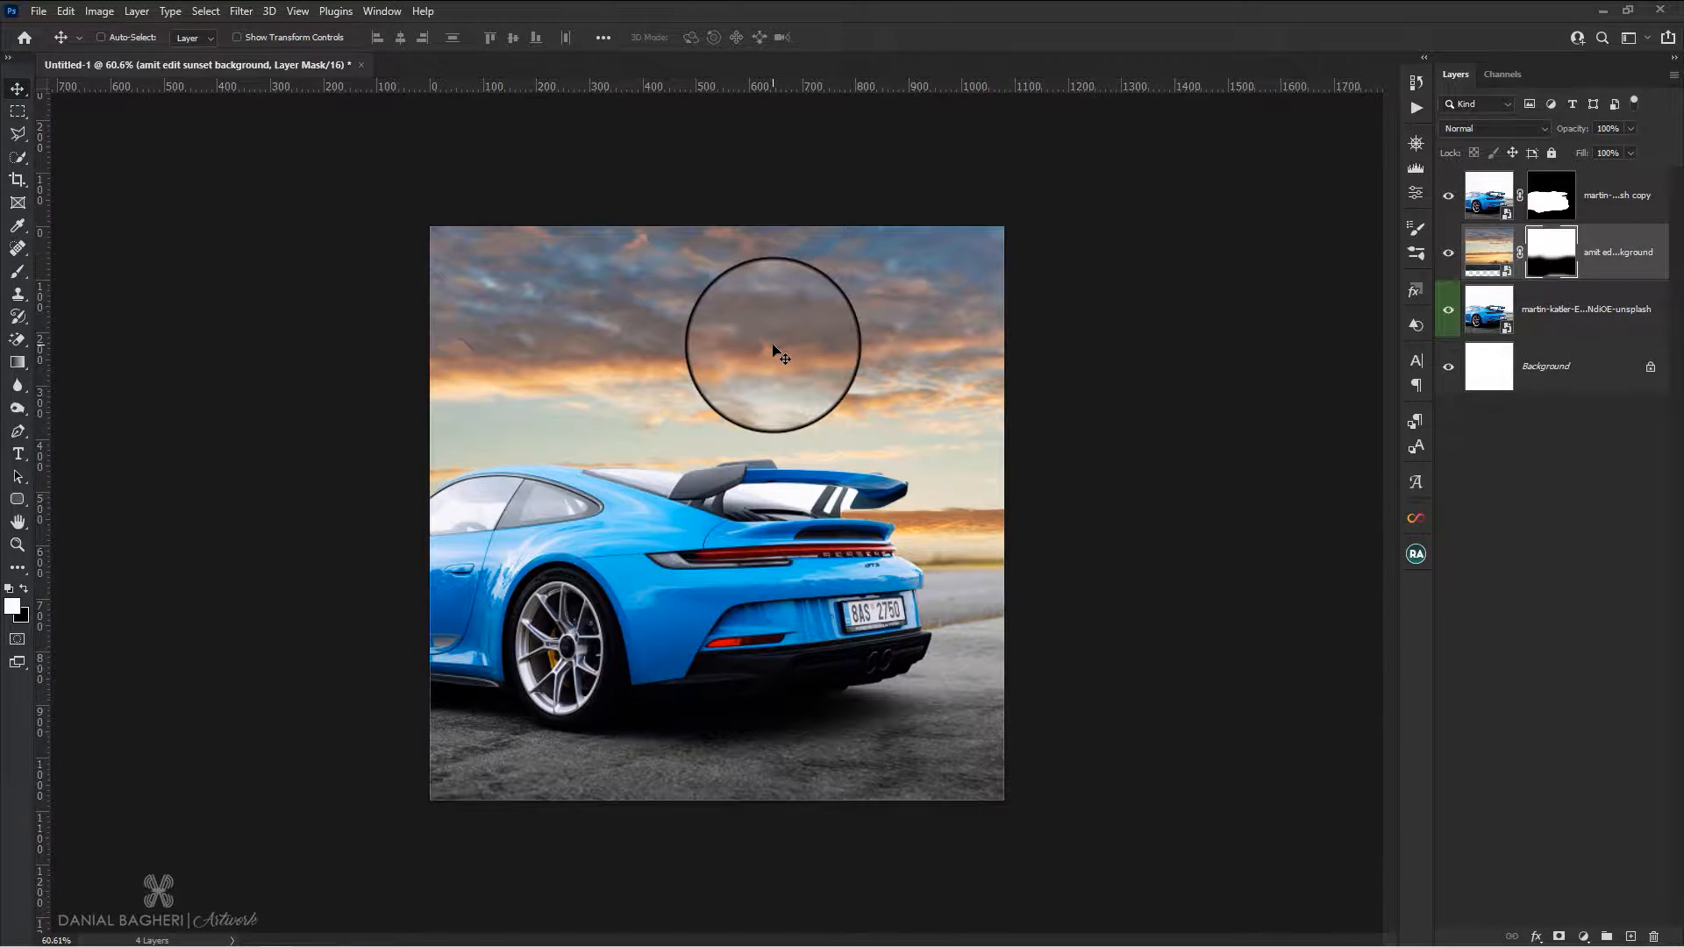
On the masked car copy, outline the large white gap beneath the rear spoiler with the Polygonal Lasso tool
left_click(1490, 194)
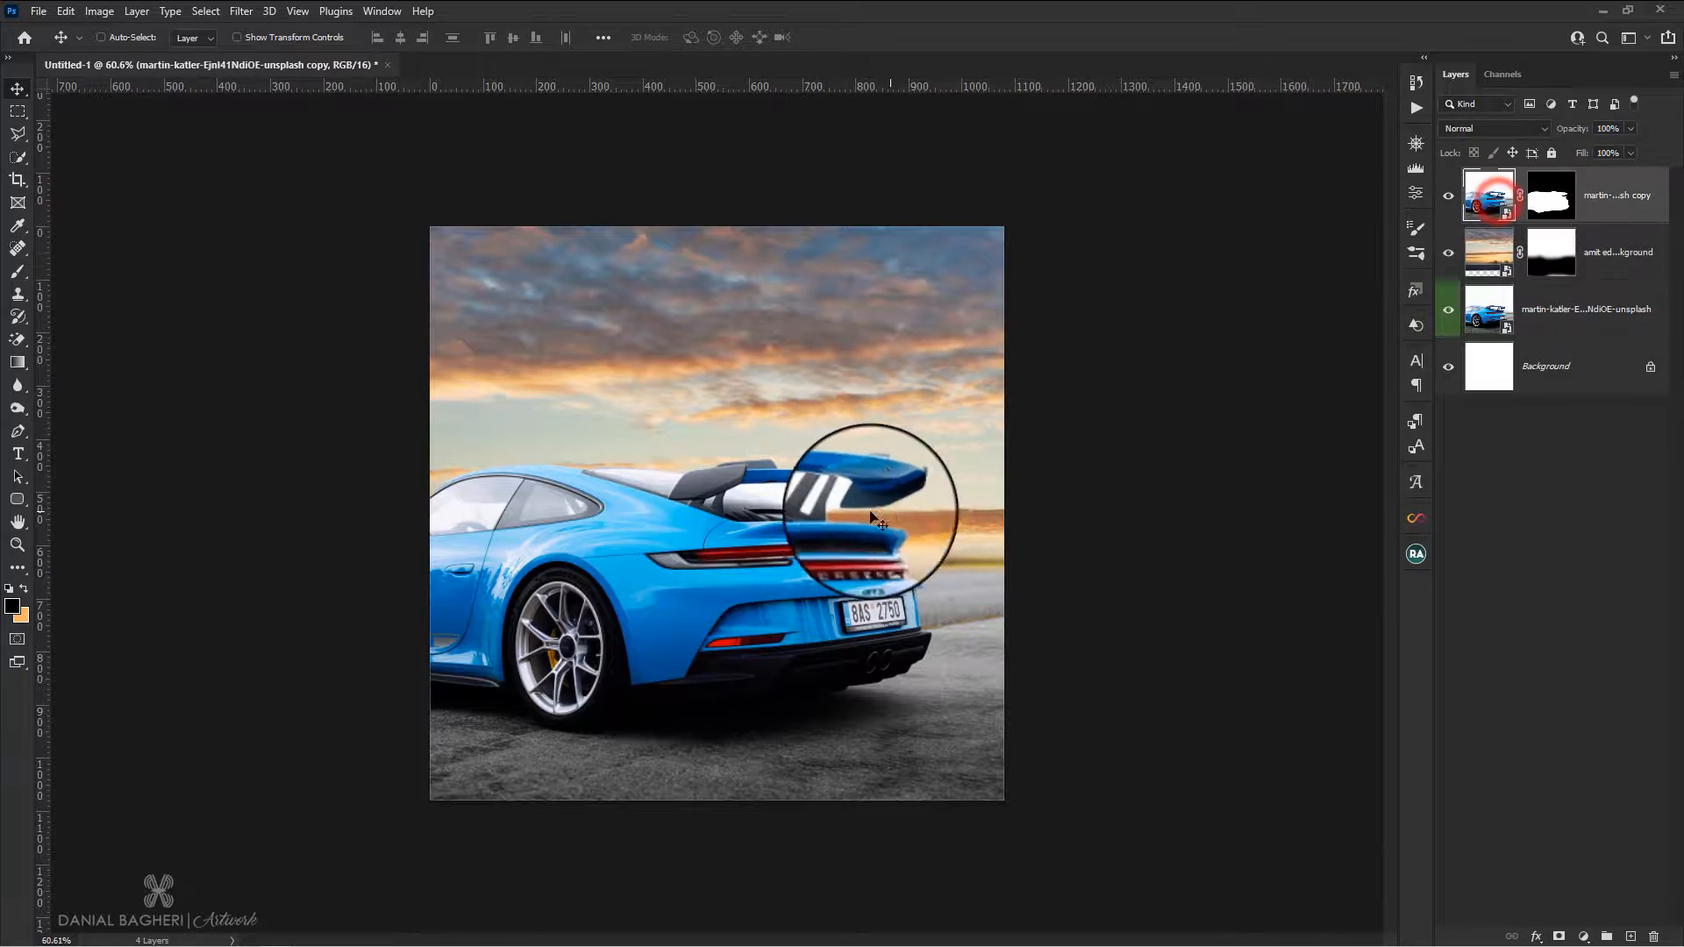
scroll(872, 512, "up", 3)
scroll(869, 461, "up", 4)
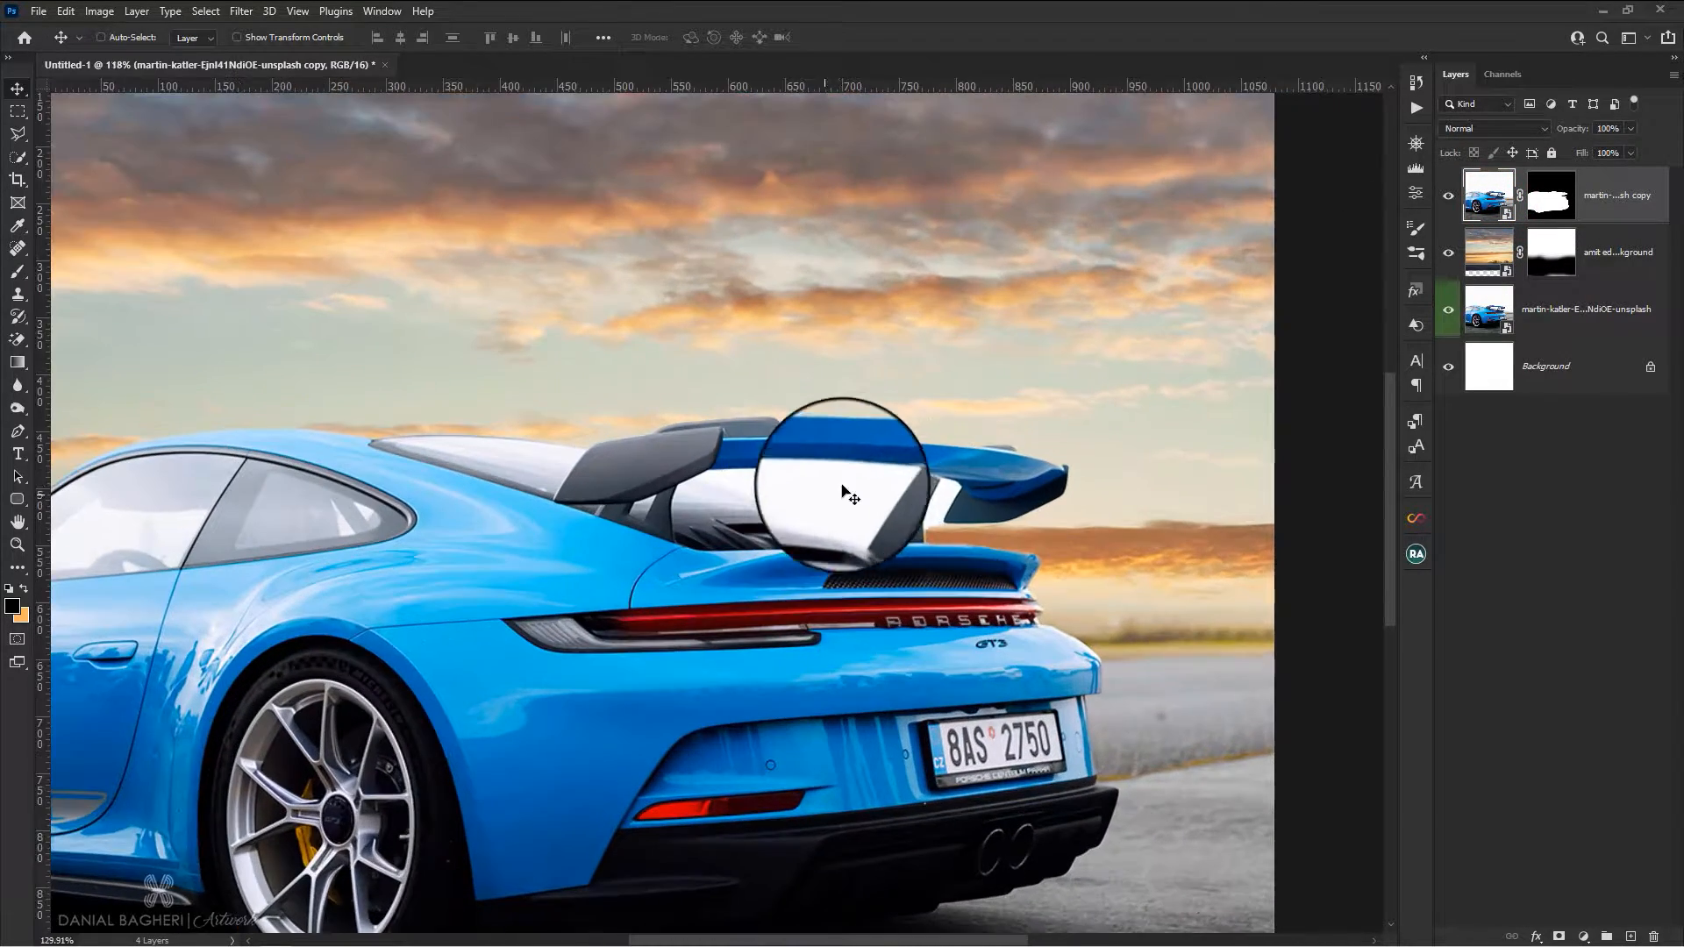
scroll(884, 458, "up", 5)
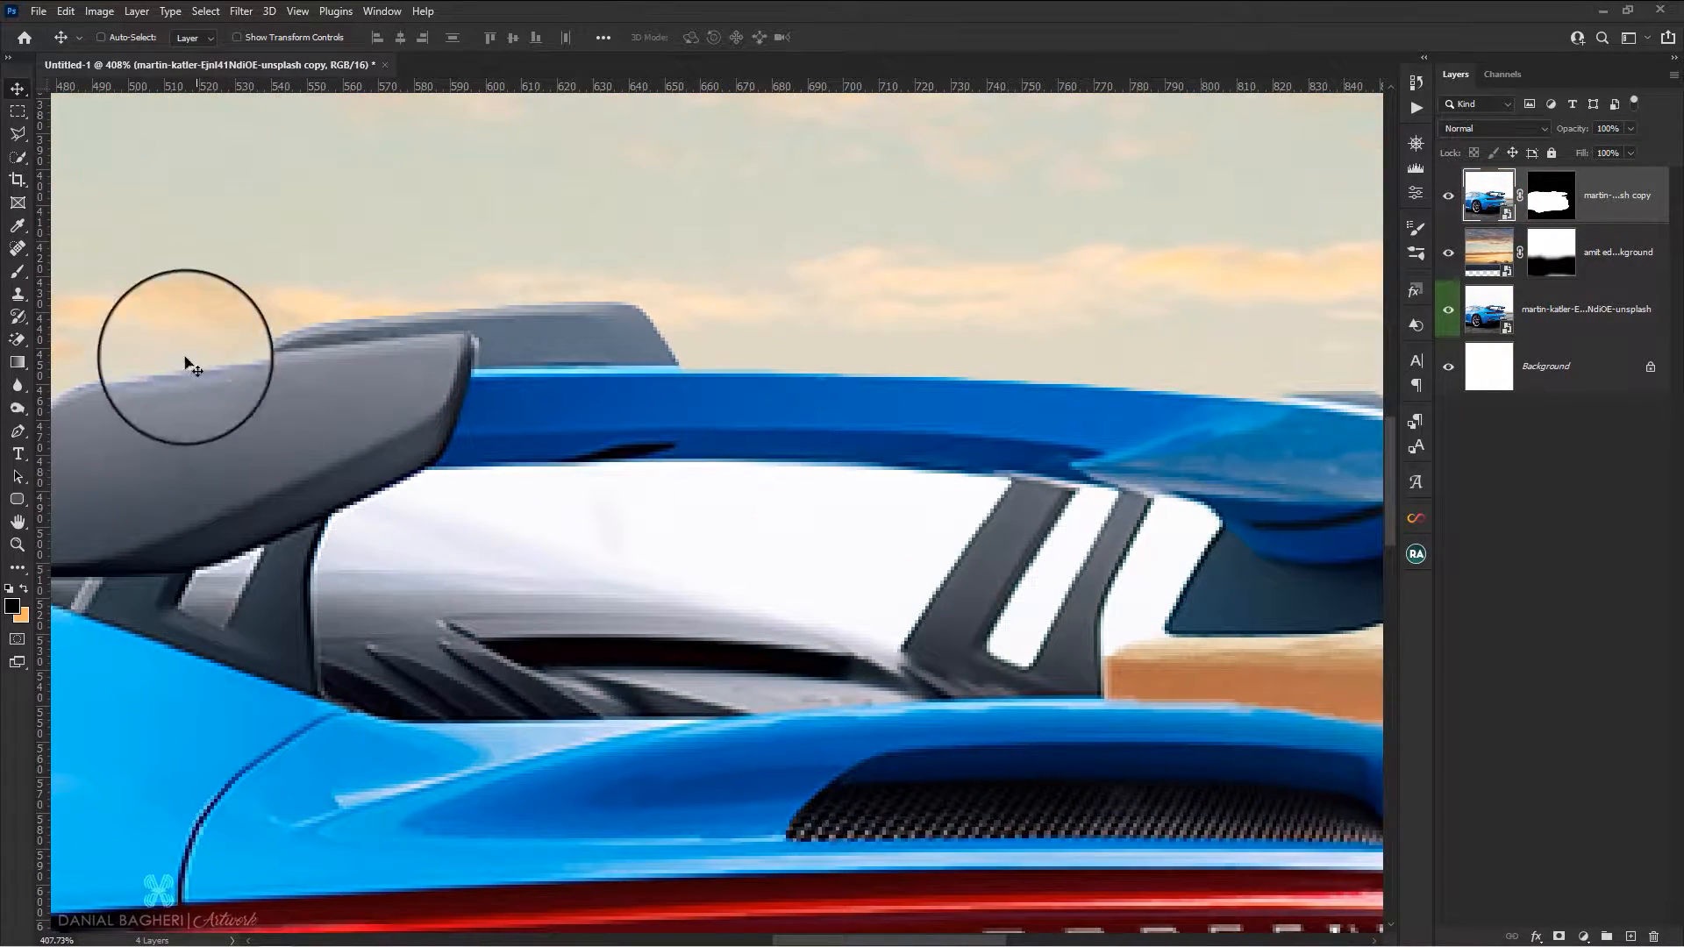
left_click(17, 134)
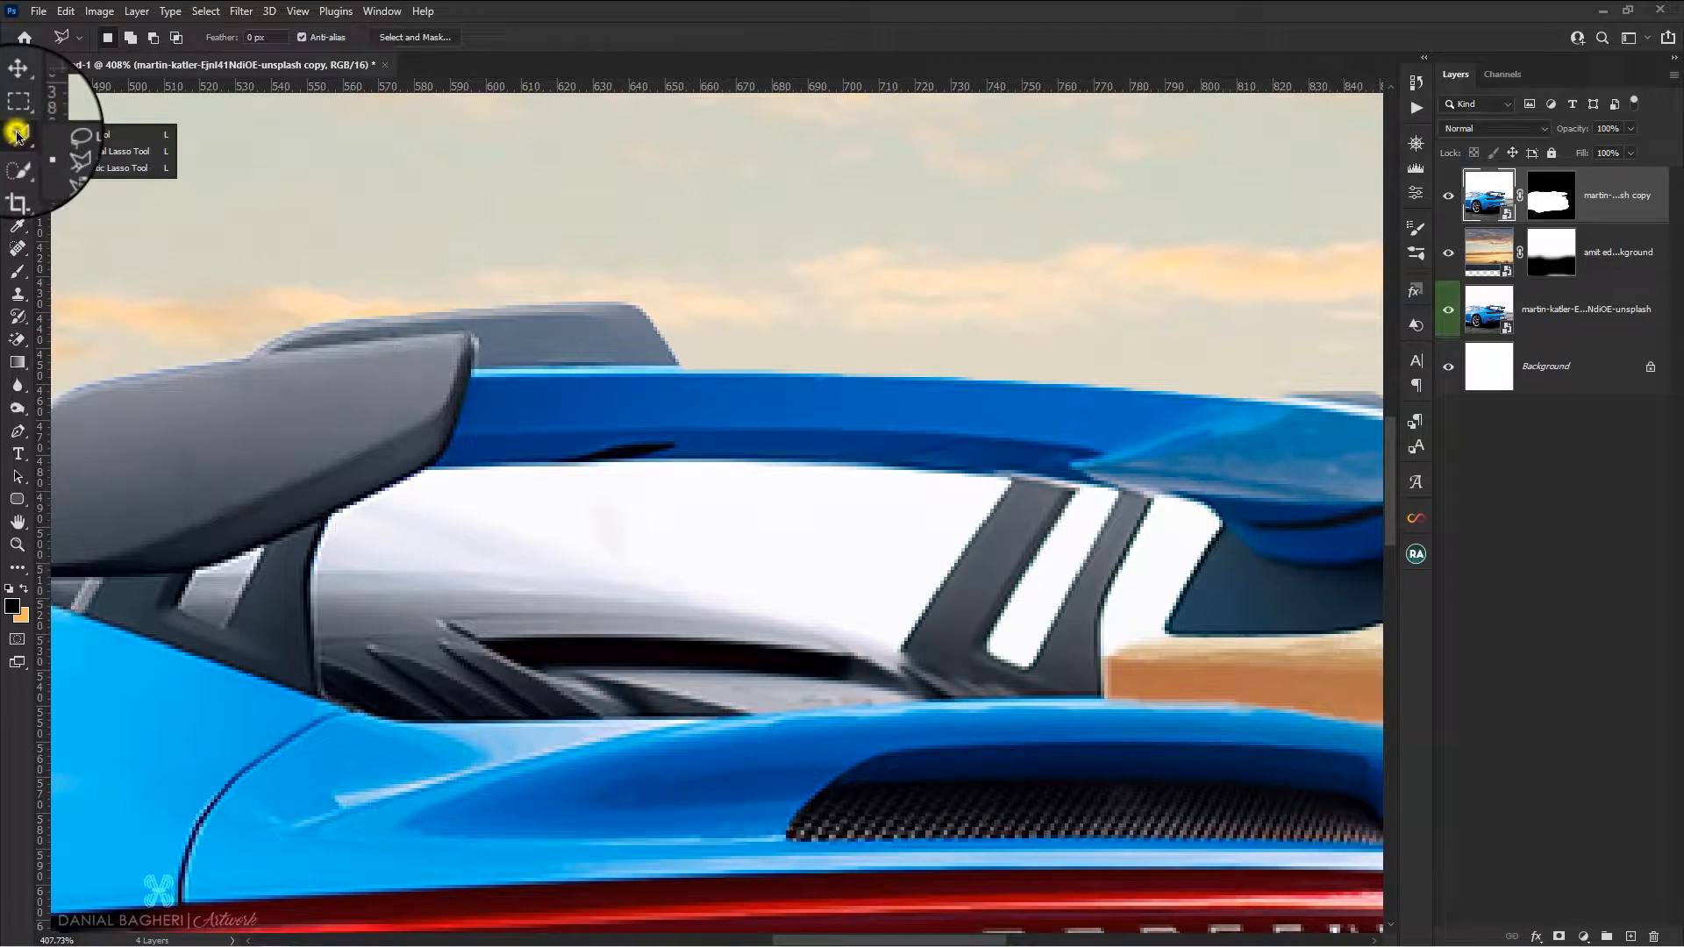
left_click(82, 158)
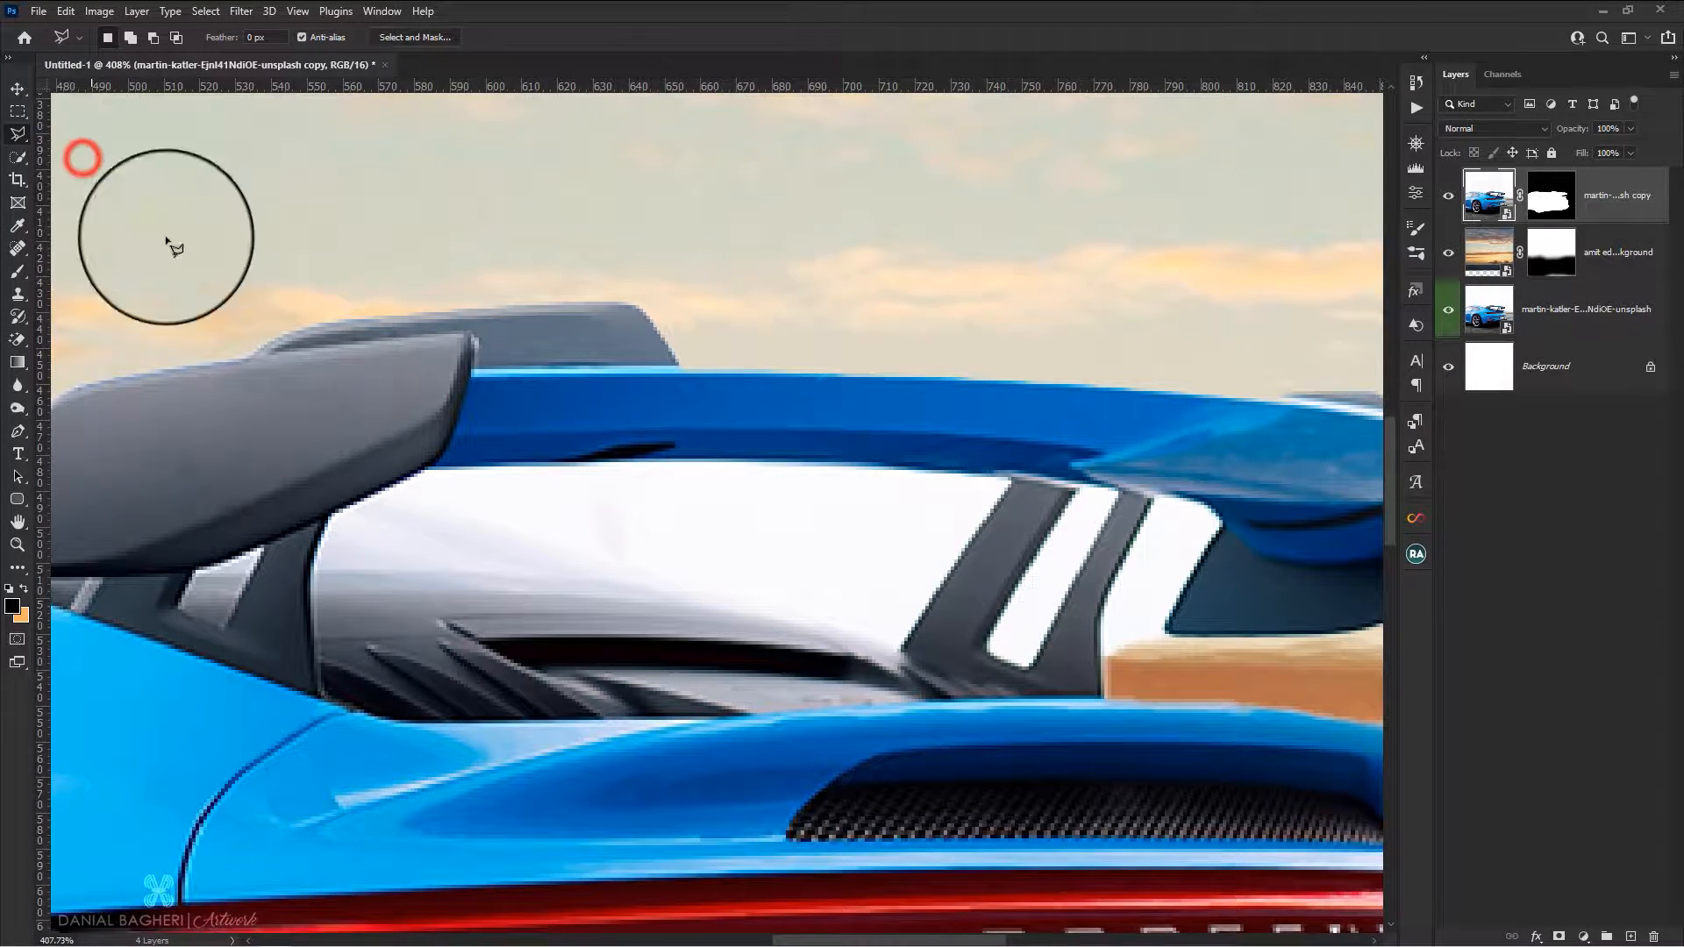
left_click(904, 649)
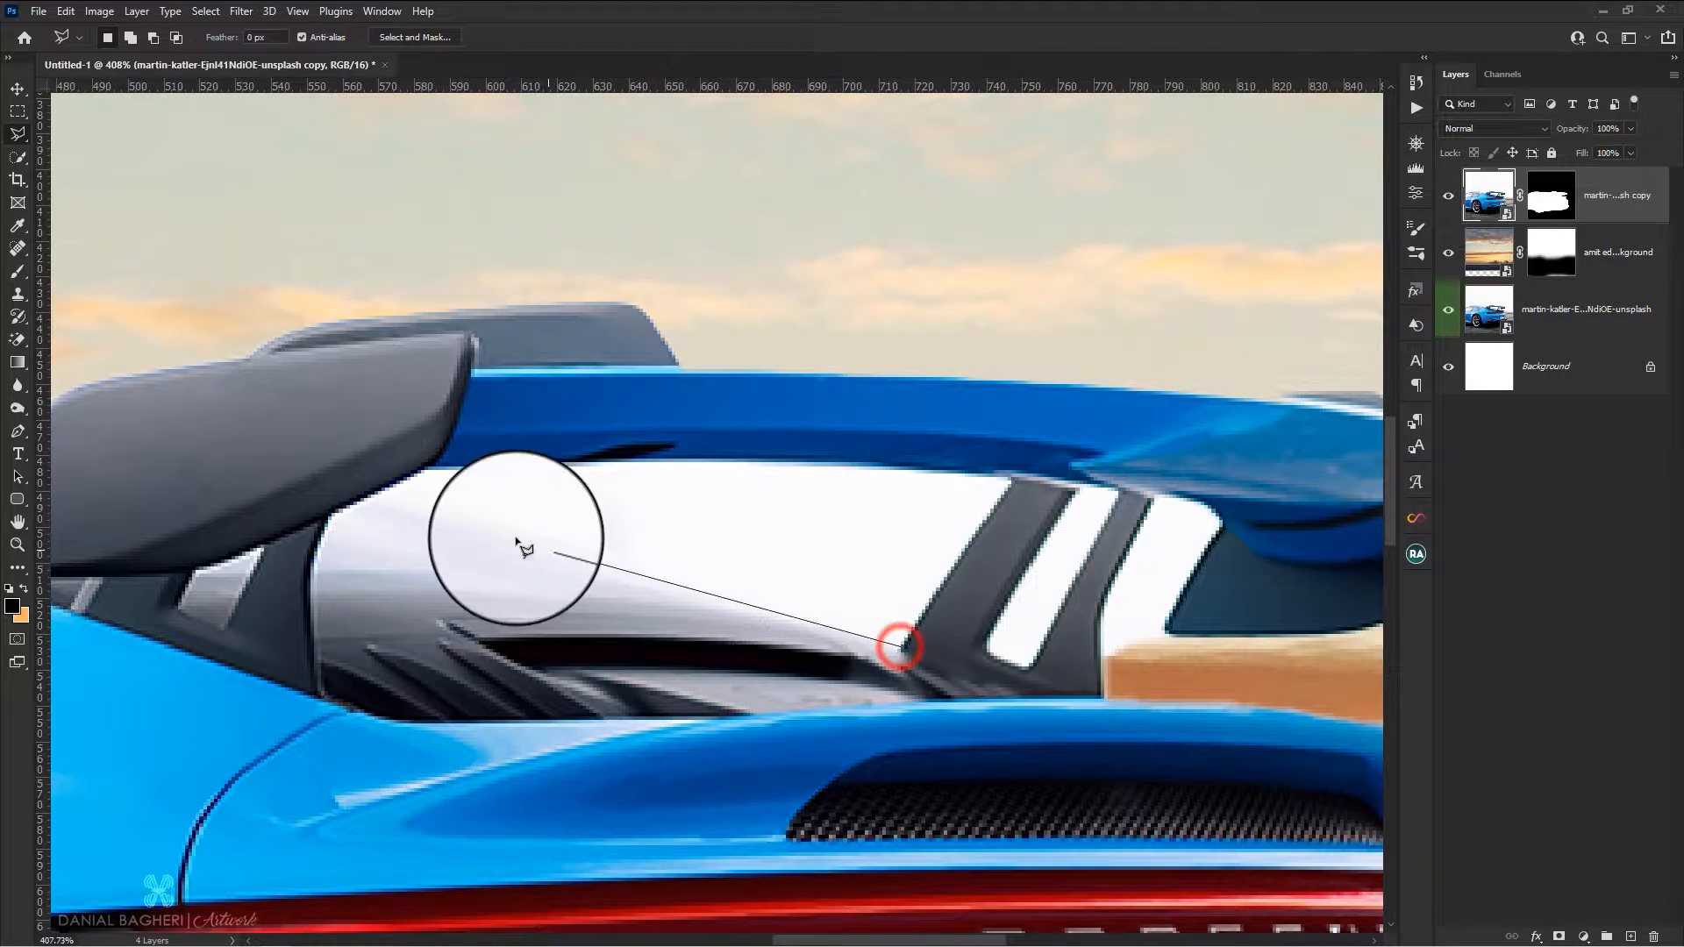
left_click(361, 498)
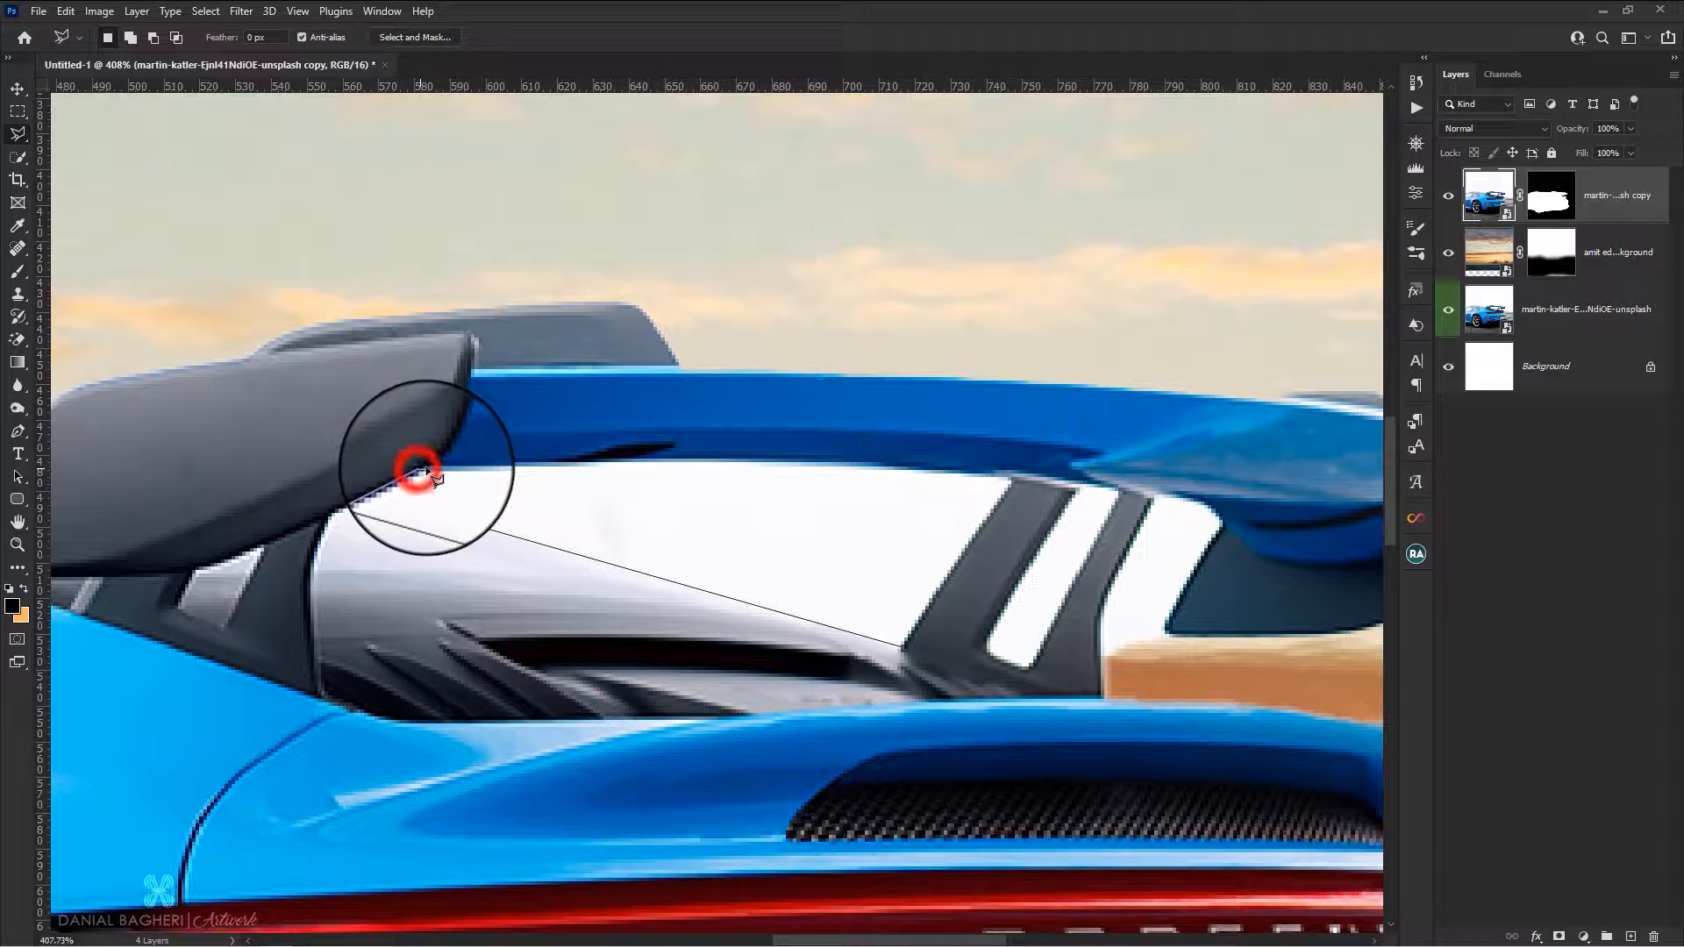
left_click(431, 471)
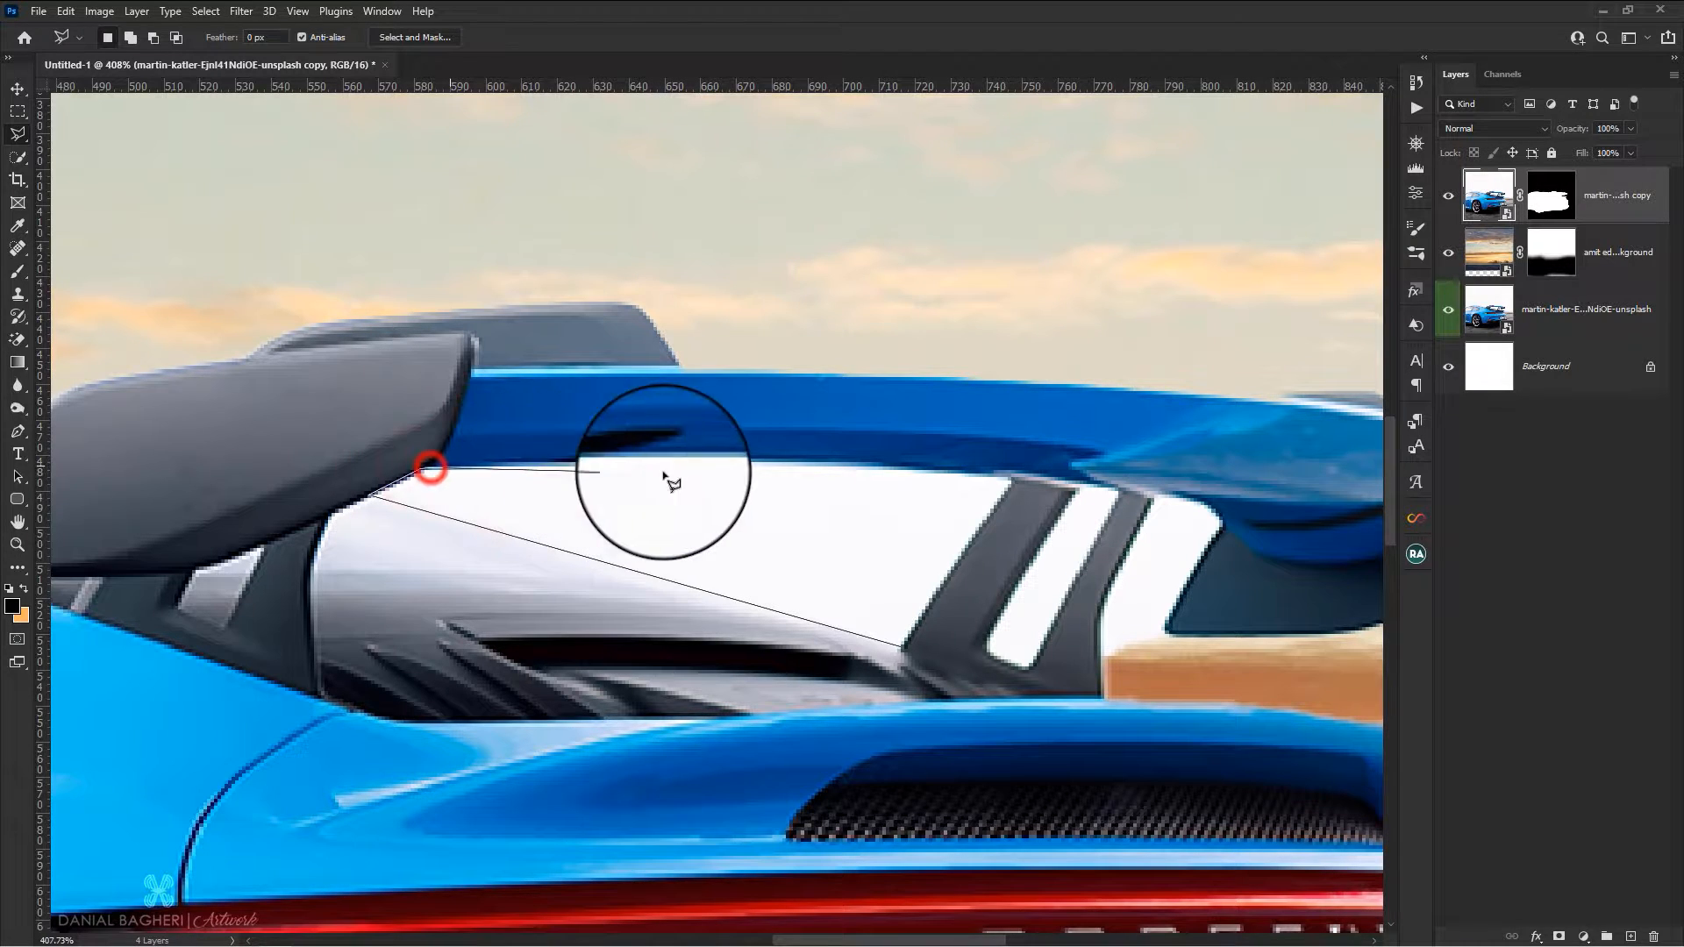
left_click(715, 462)
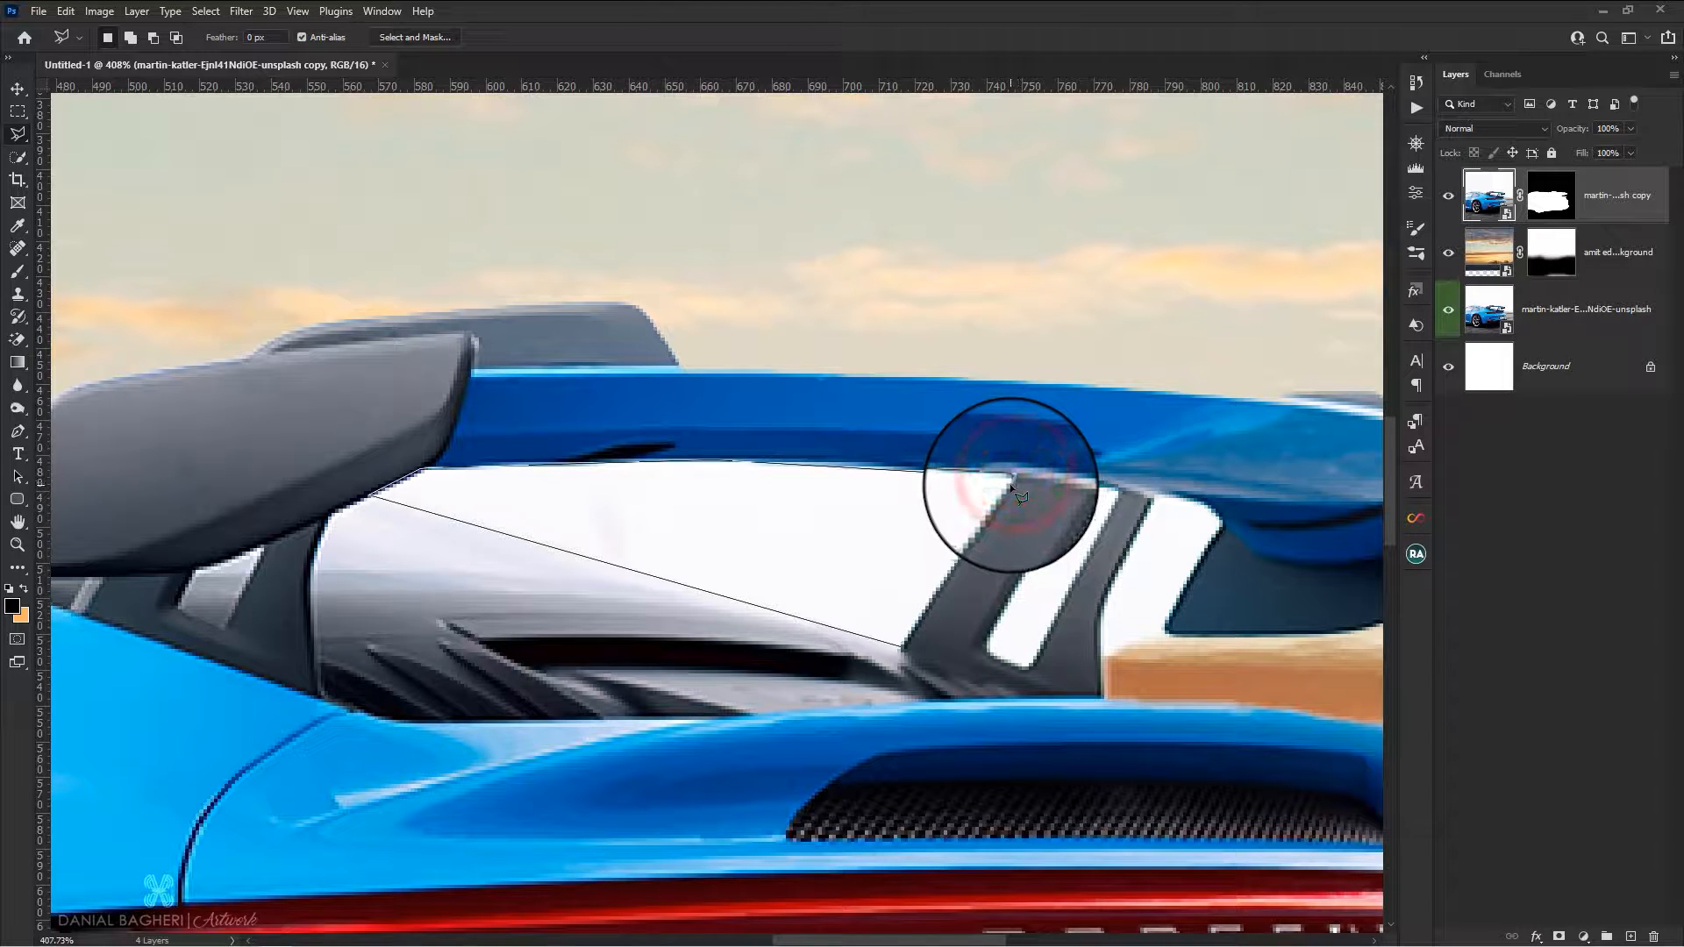
left_click(1011, 479)
left_click(887, 640)
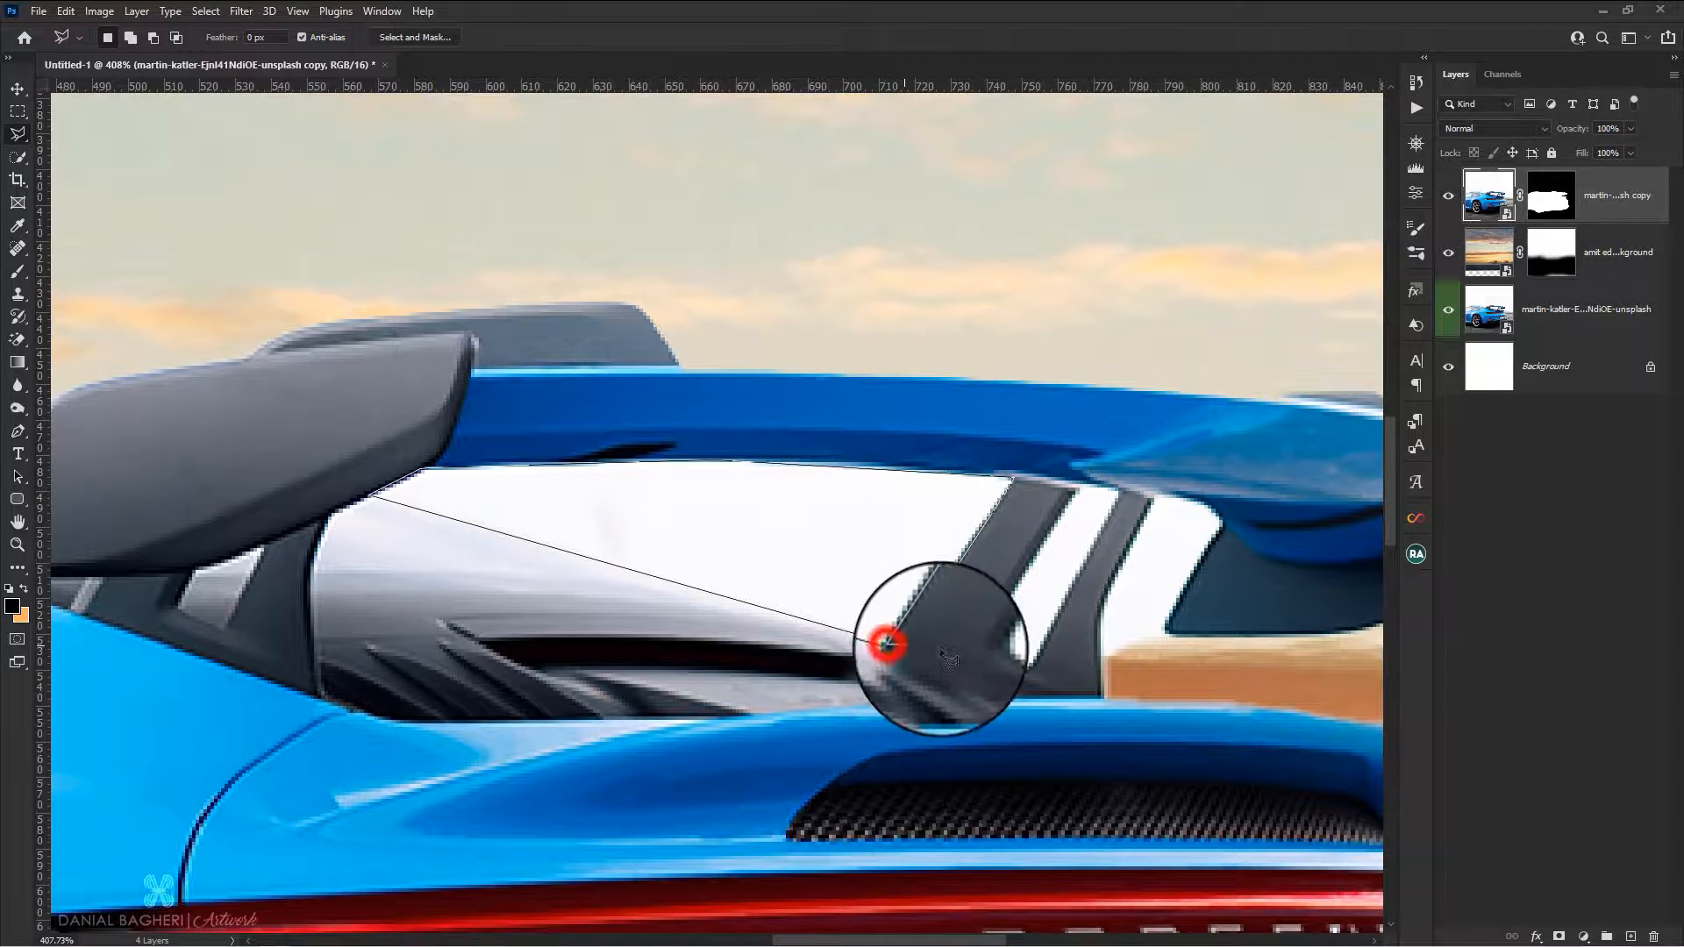
double_click(900, 649)
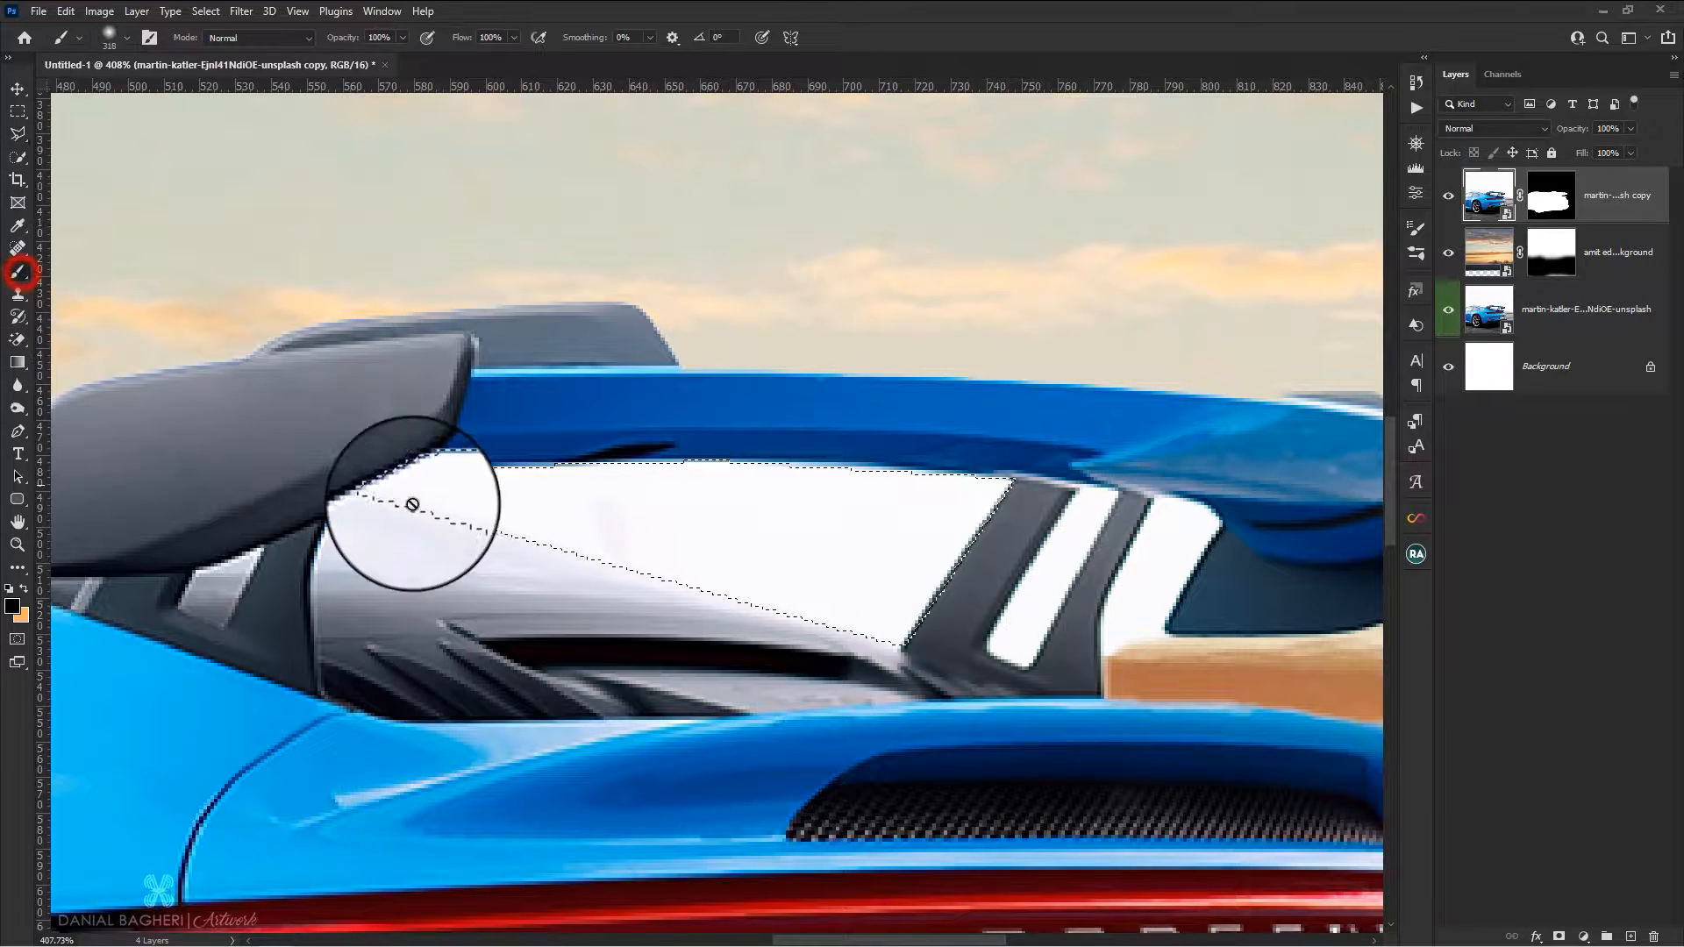
Paint black on the car copy's layer mask inside the selection with a 123 px brush to hide the white gap
left_click(1553, 200)
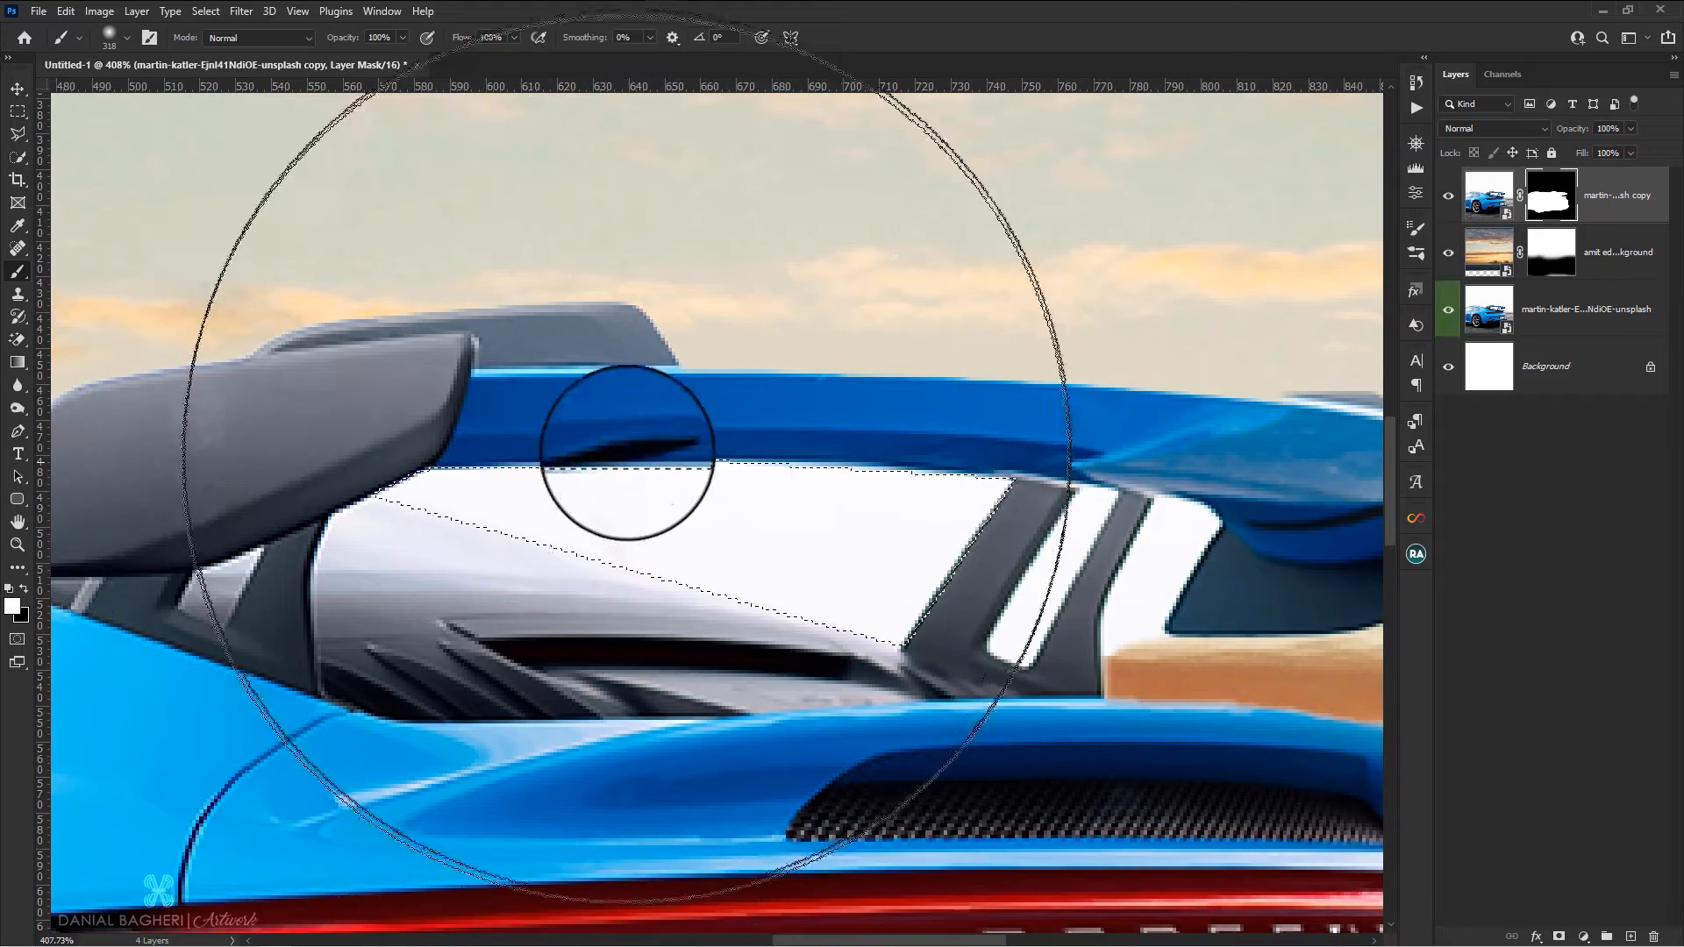
right_click(620, 474, "alt")
left_click_drag(391, 476, 854, 515)
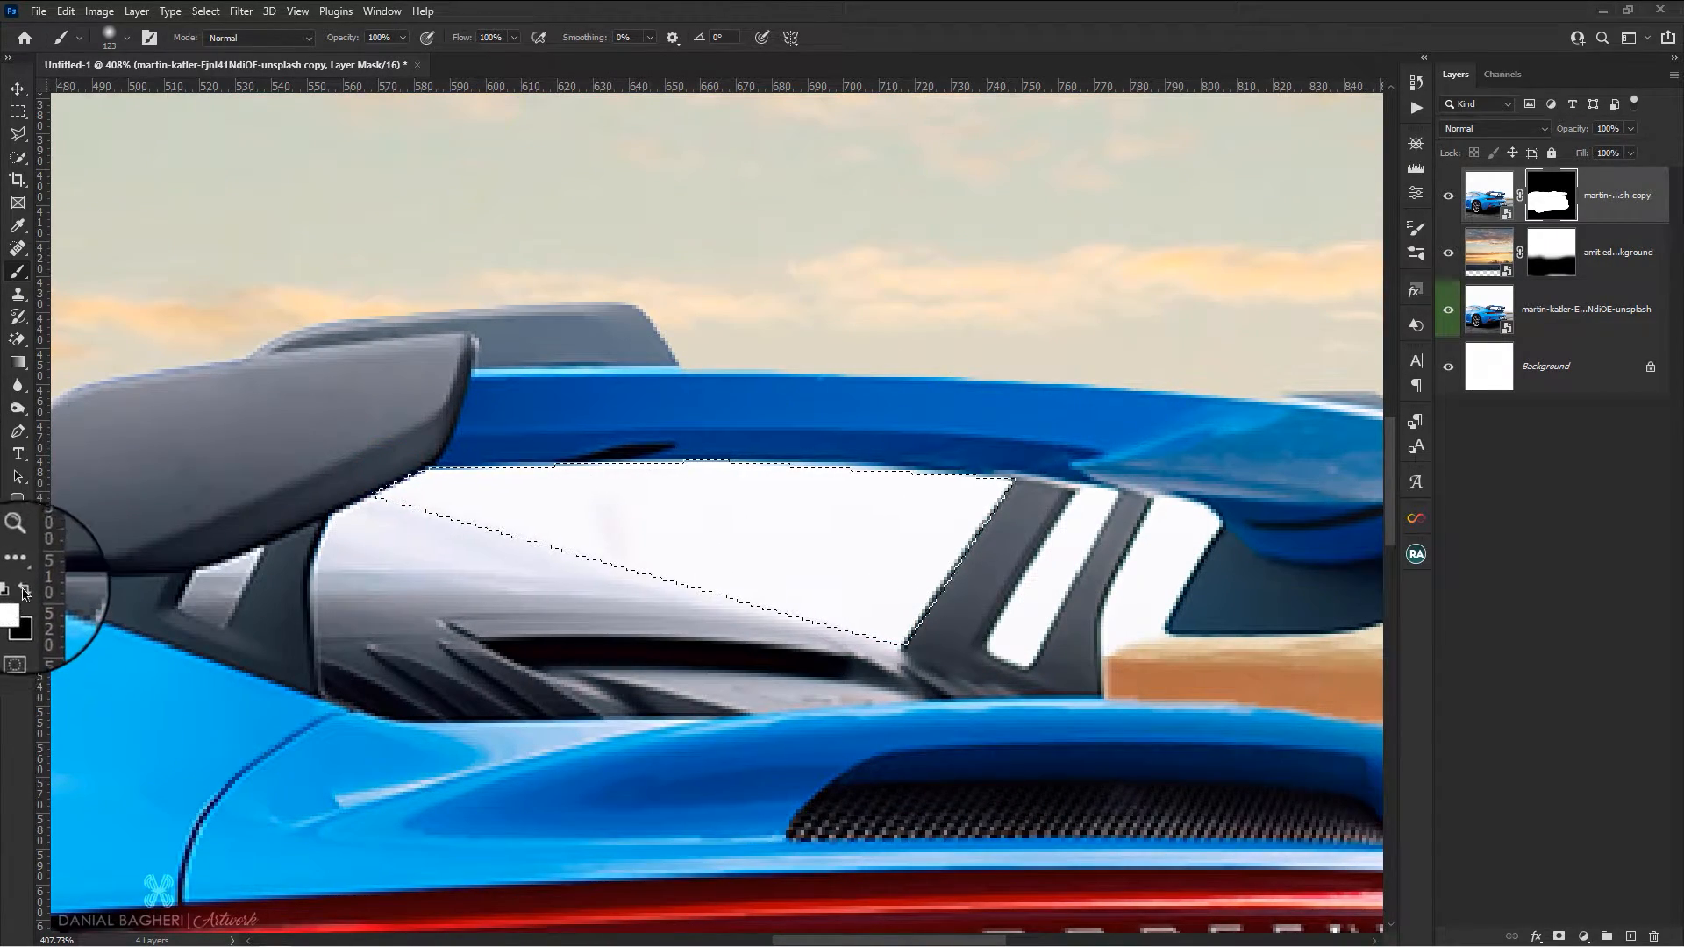
mouse_move(492, 505)
left_mouse_down()
mouse_move(564, 489)
mouse_move(794, 498)
left_mouse_up()
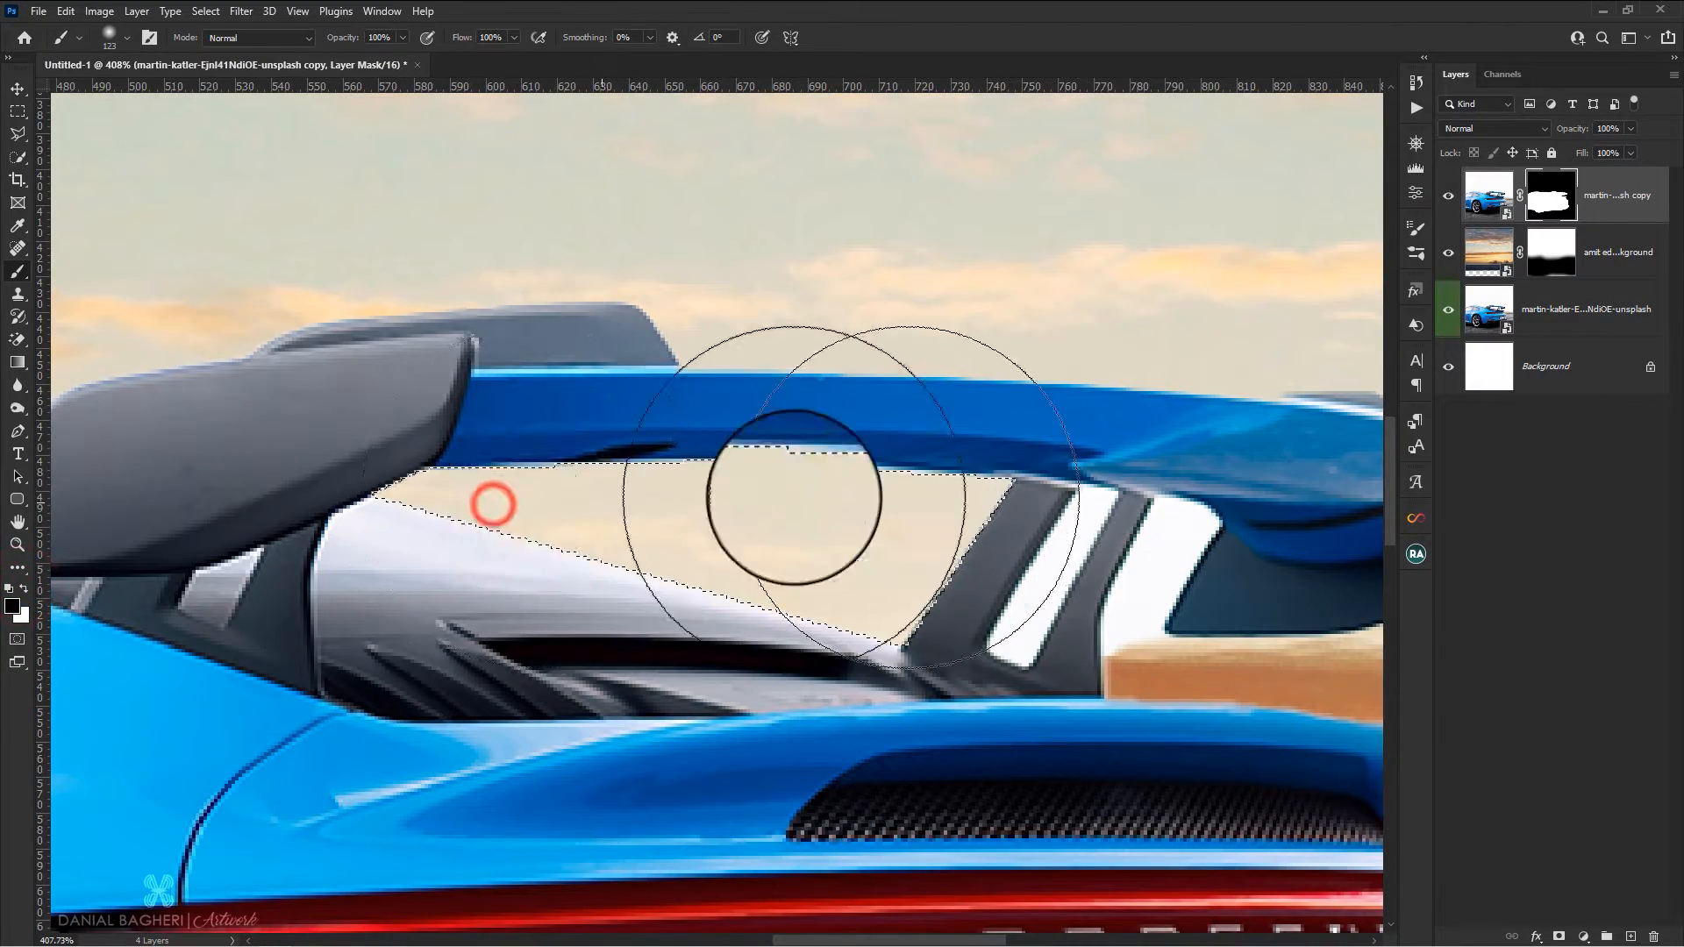
mouse_move(887, 527)
left_mouse_down()
mouse_move(941, 499)
mouse_move(880, 499)
left_mouse_up()
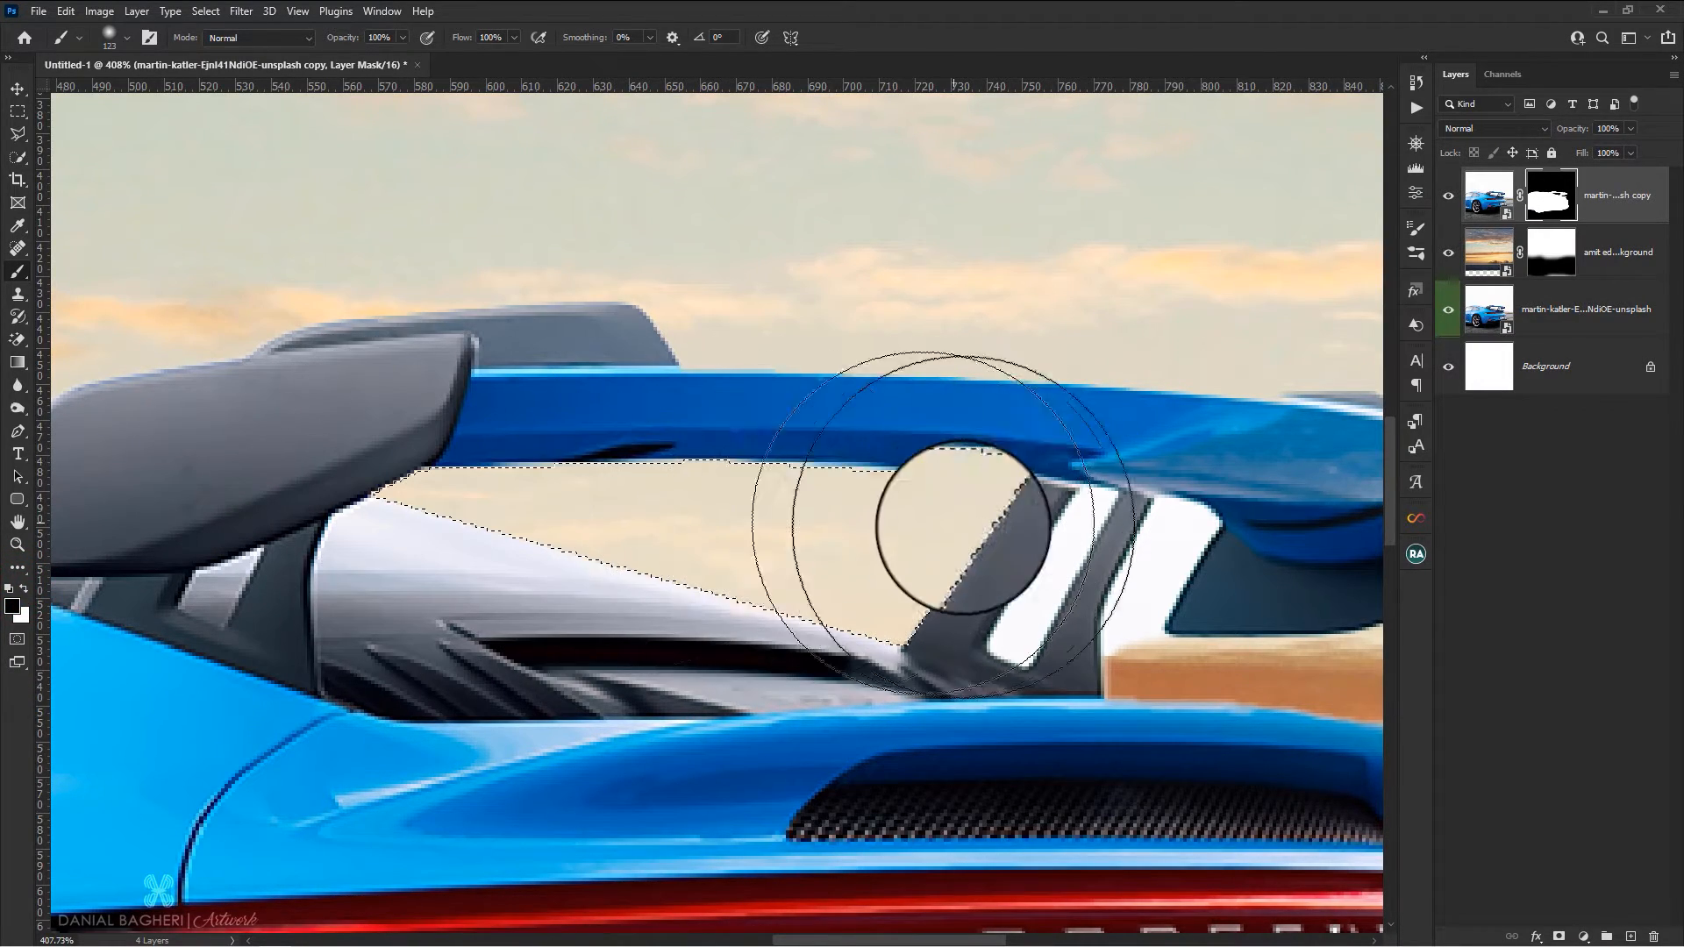
Outline the narrow white slot within the spoiler's right-hand support with the Polygonal Lasso tool
left_click(18, 133)
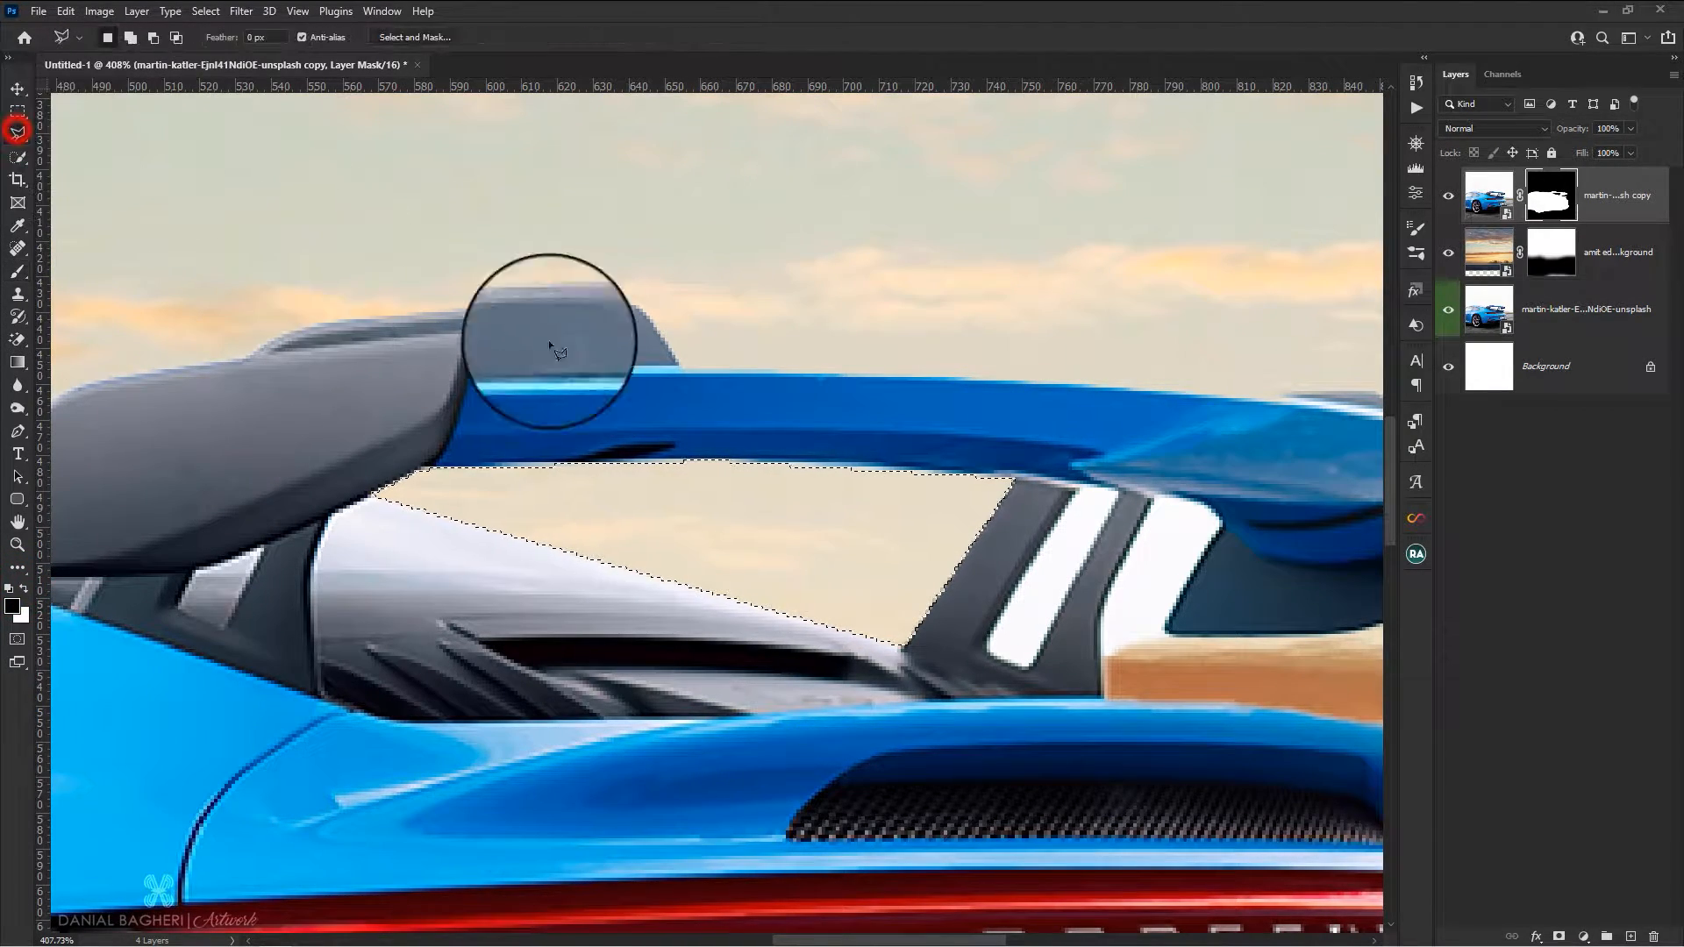
left_click(984, 643)
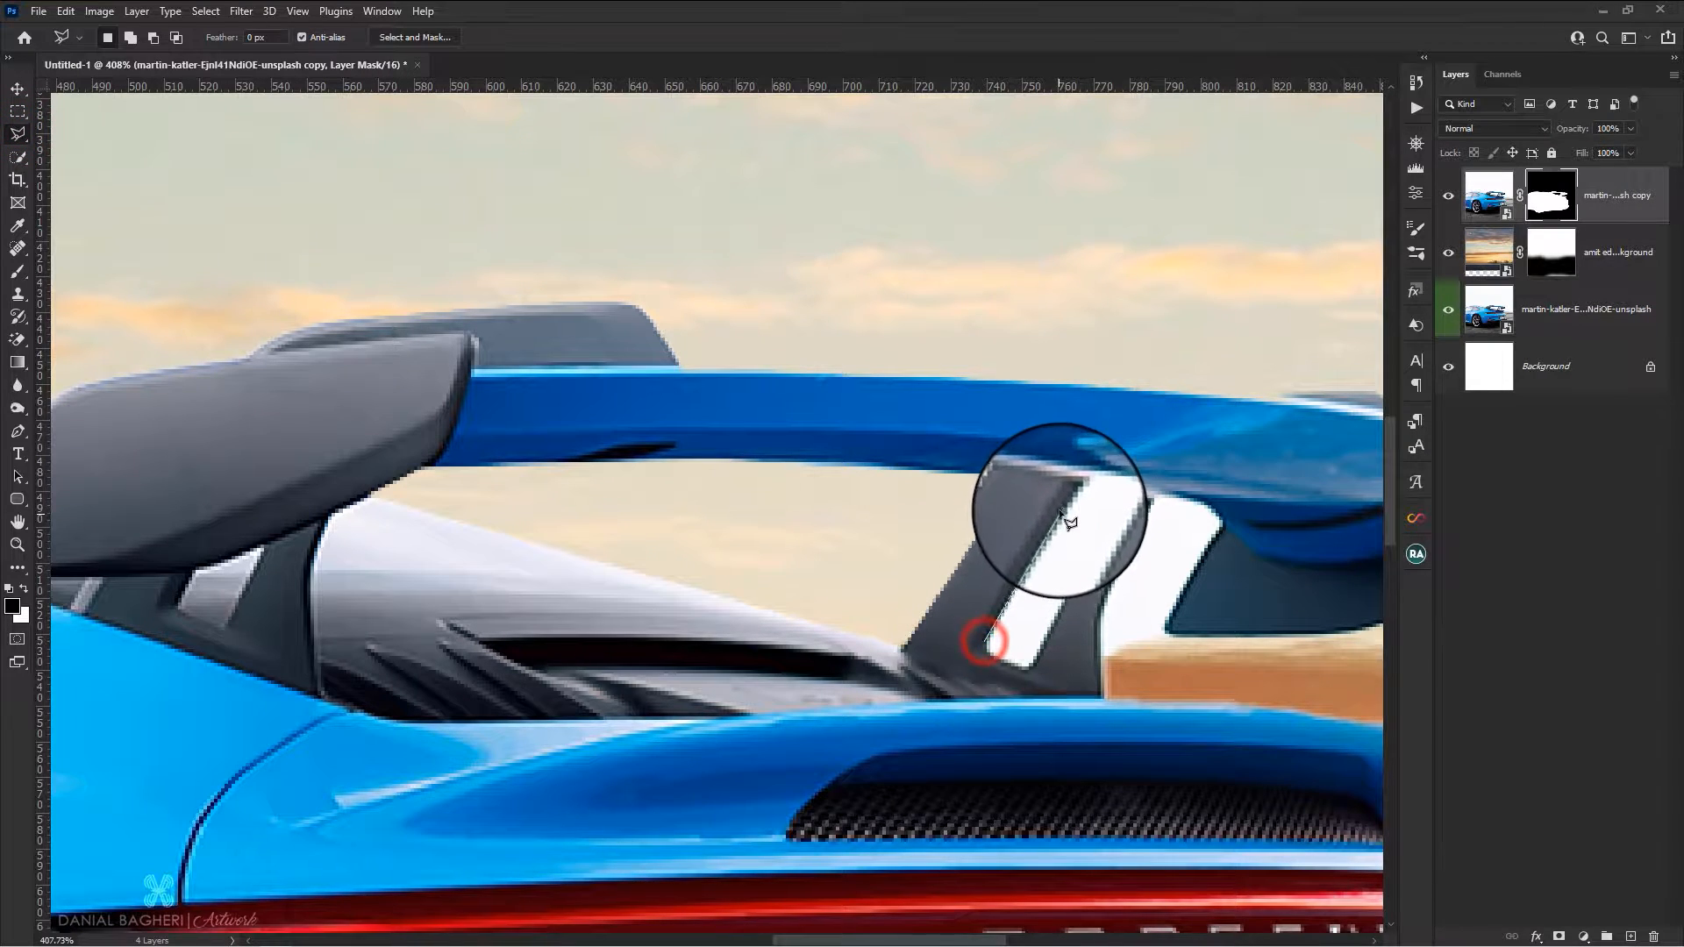
left_click(1077, 487)
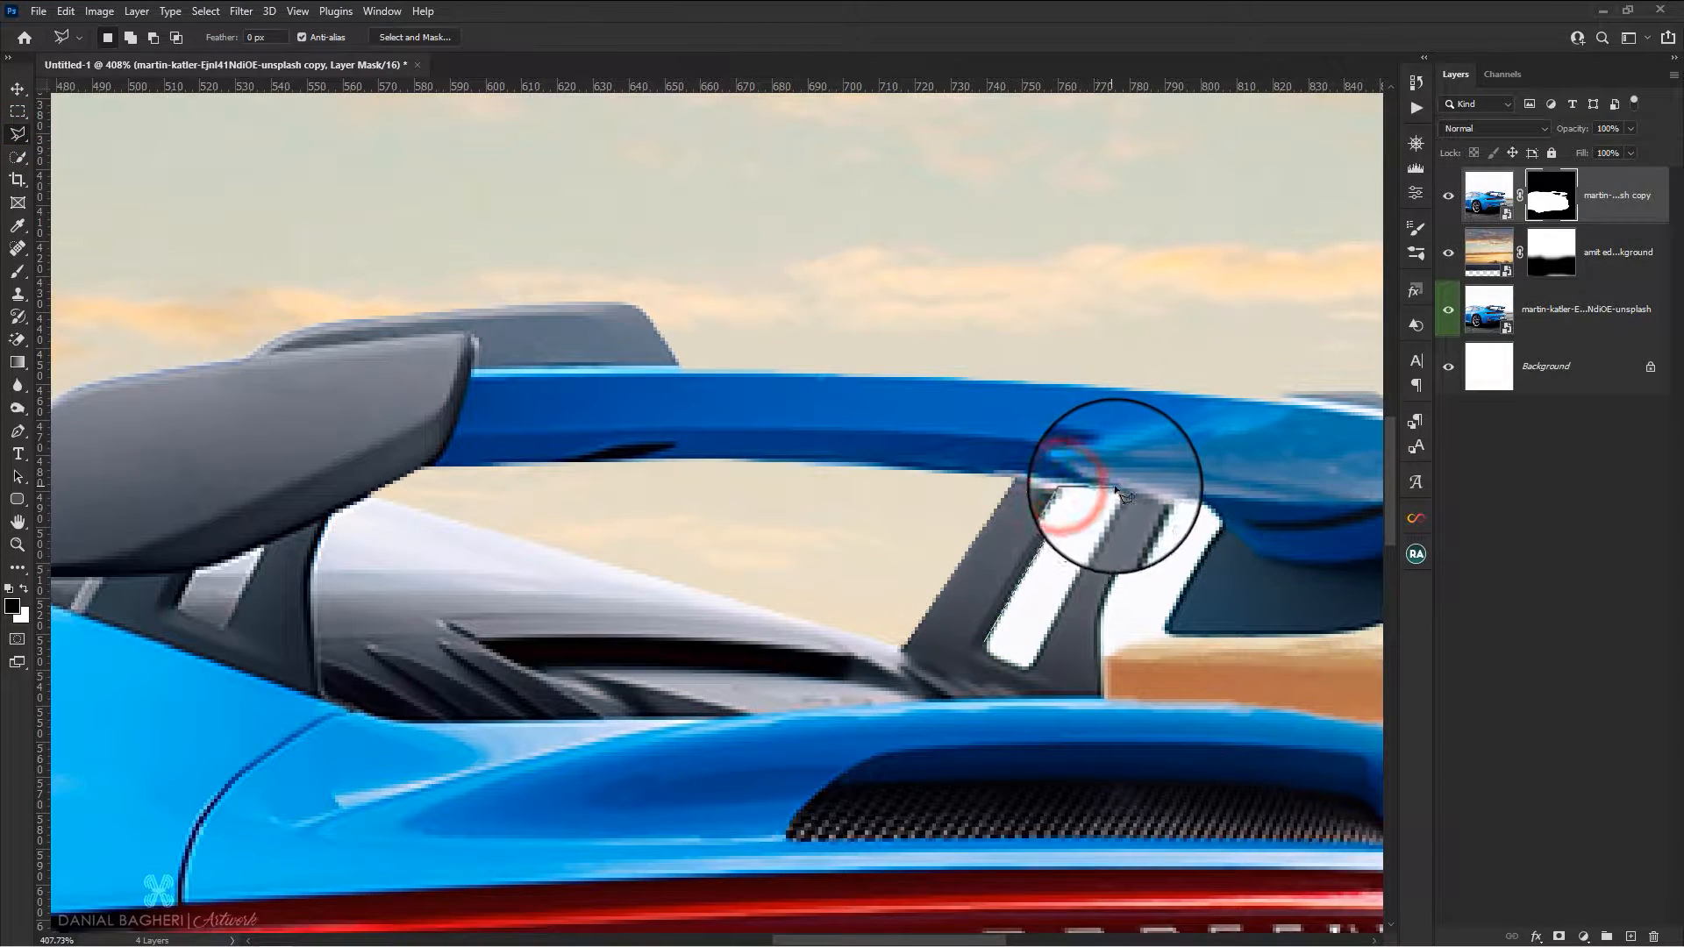
left_click(1119, 488)
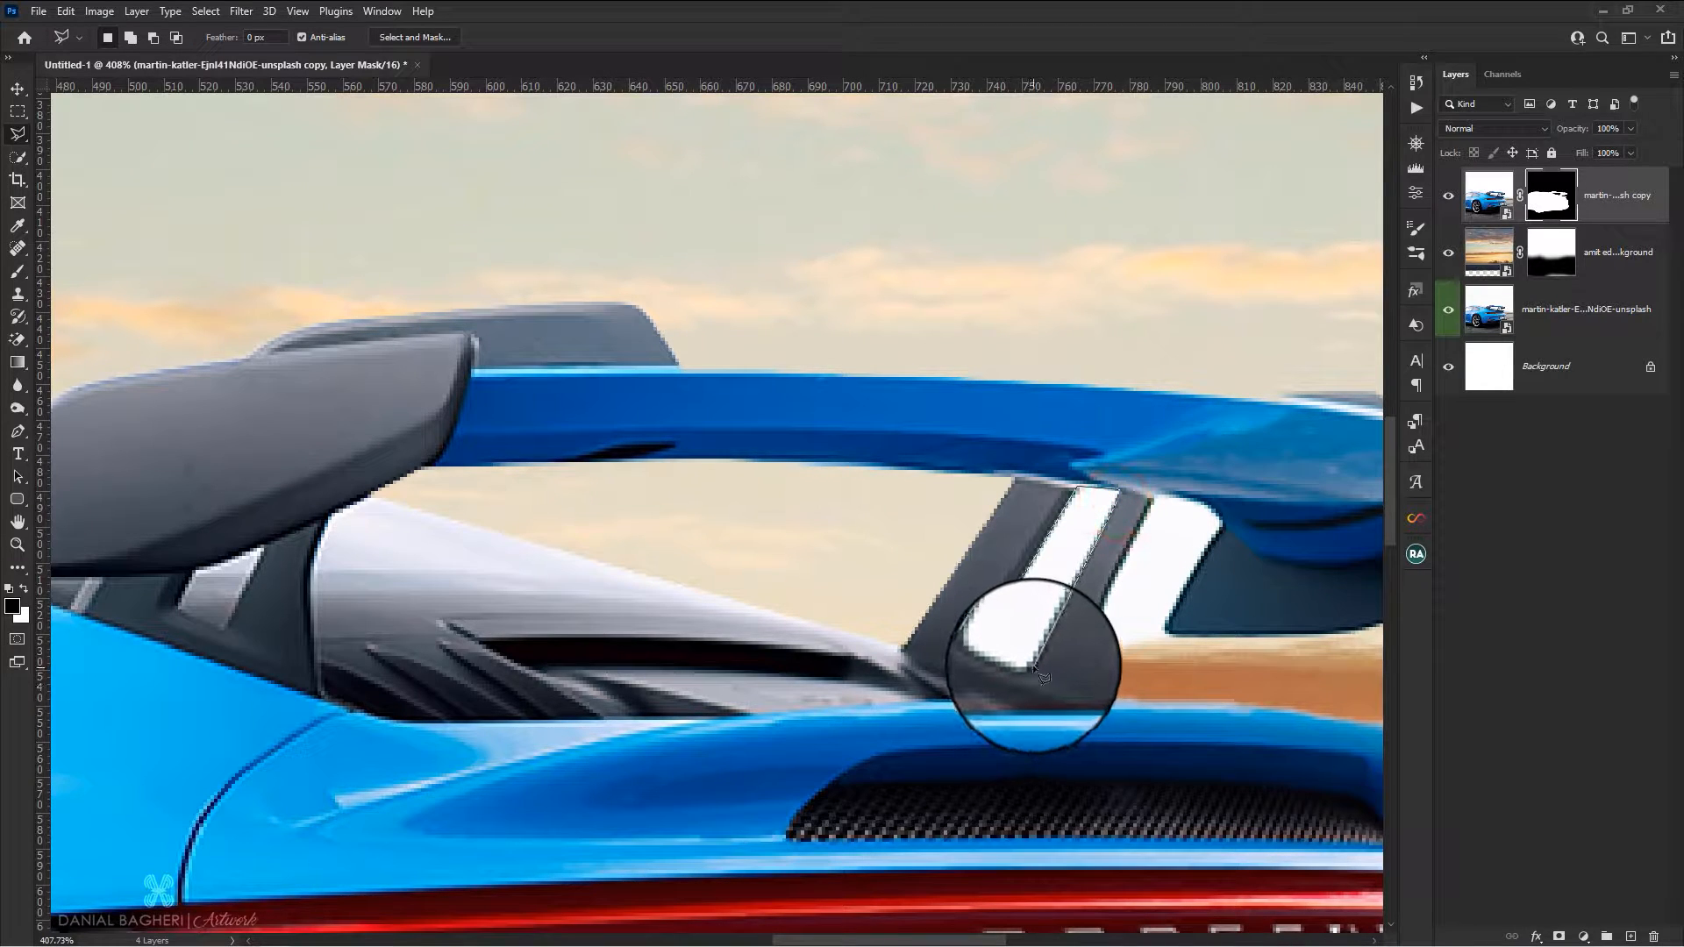
left_click(979, 645)
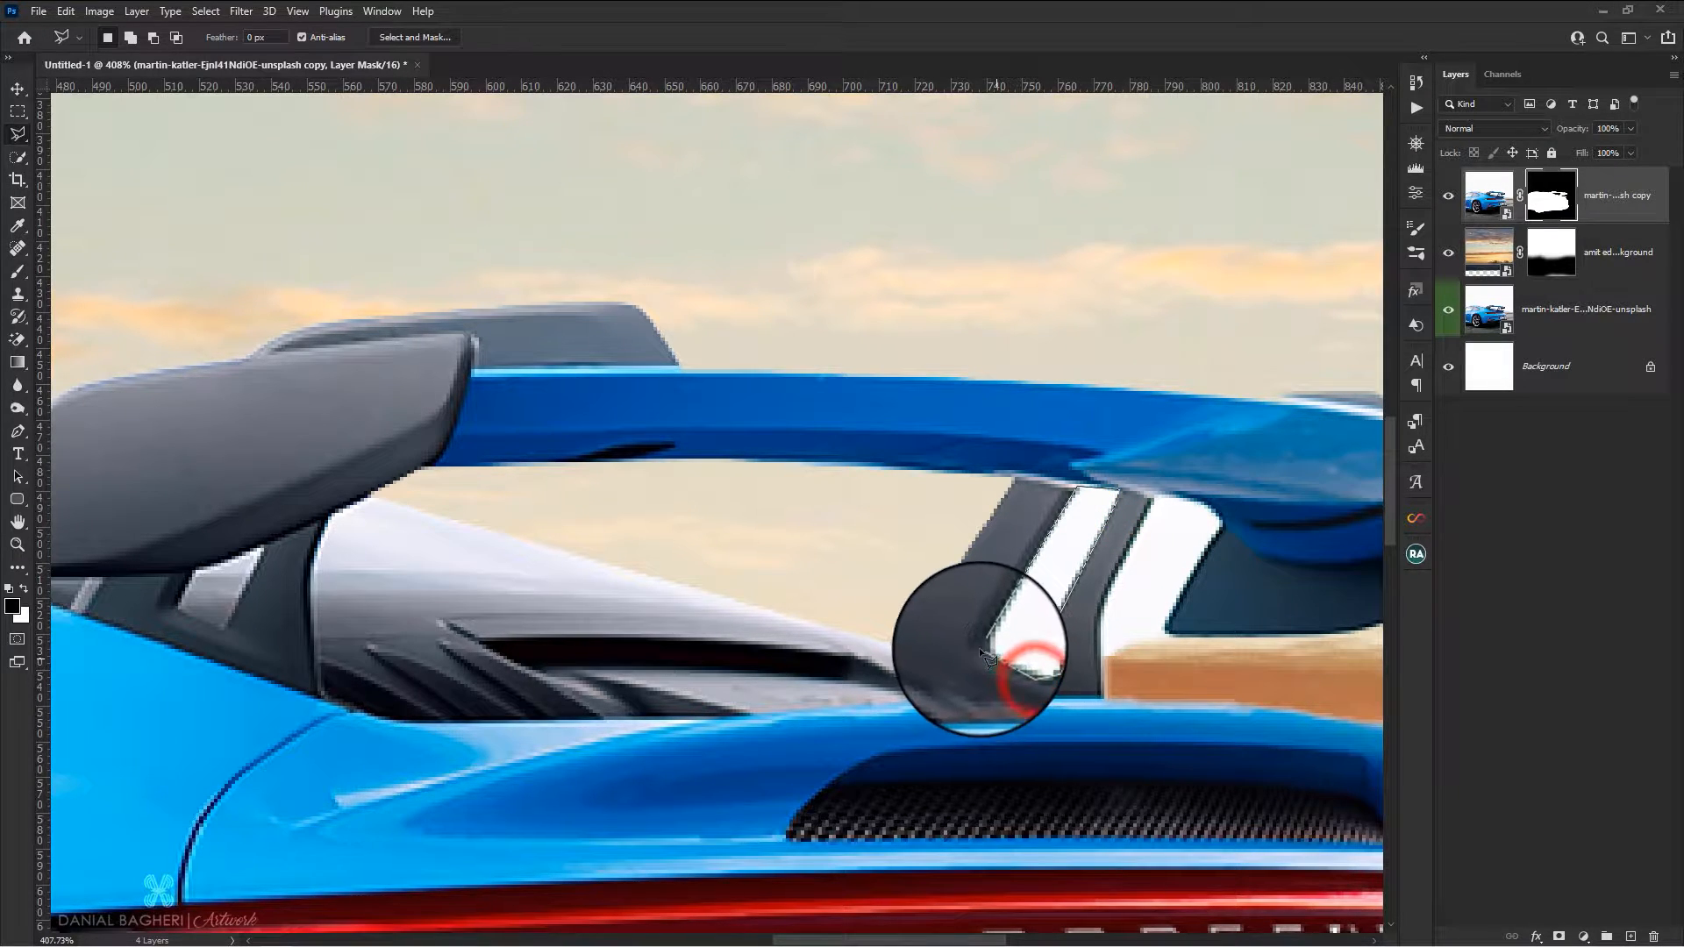
Close the selection around the narrow slot in the spoiler's right-hand support and paint black on the car copy's mask to hide it
left_click(992, 668)
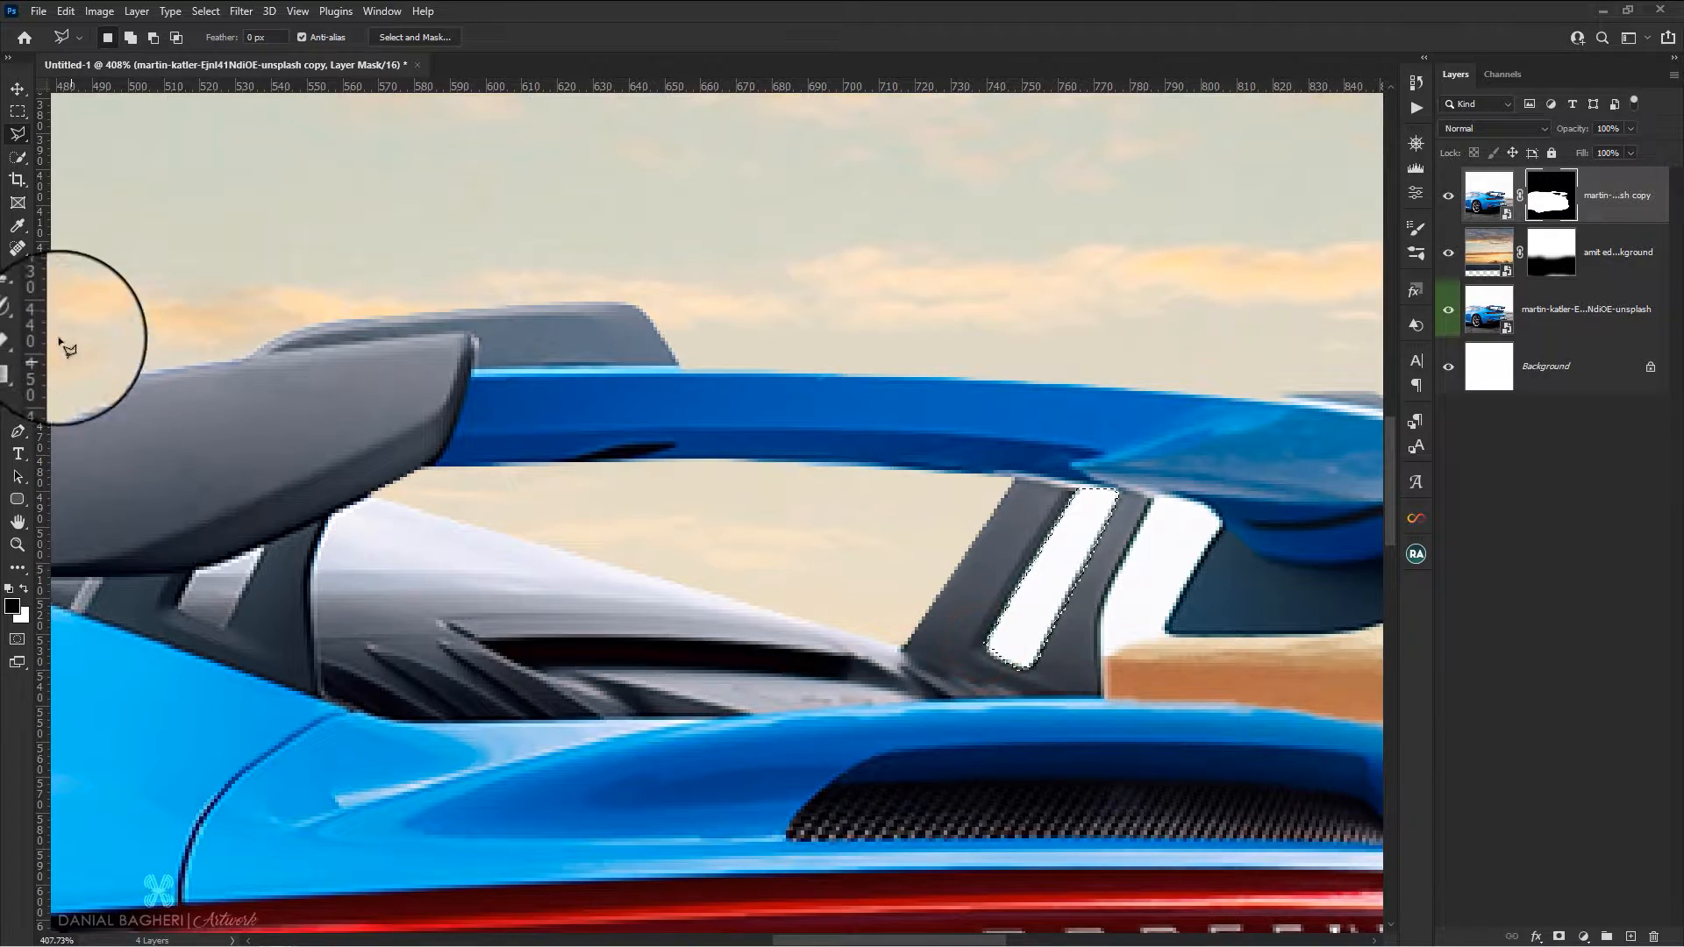
left_click(18, 274)
mouse_move(1109, 553)
left_mouse_down()
mouse_move(971, 646)
mouse_move(887, 646)
mouse_move(933, 620)
left_mouse_up()
Outline the white gap between the right-hand spoiler support and the spoiler's end plate with the Polygonal Lasso tool
left_click(18, 134)
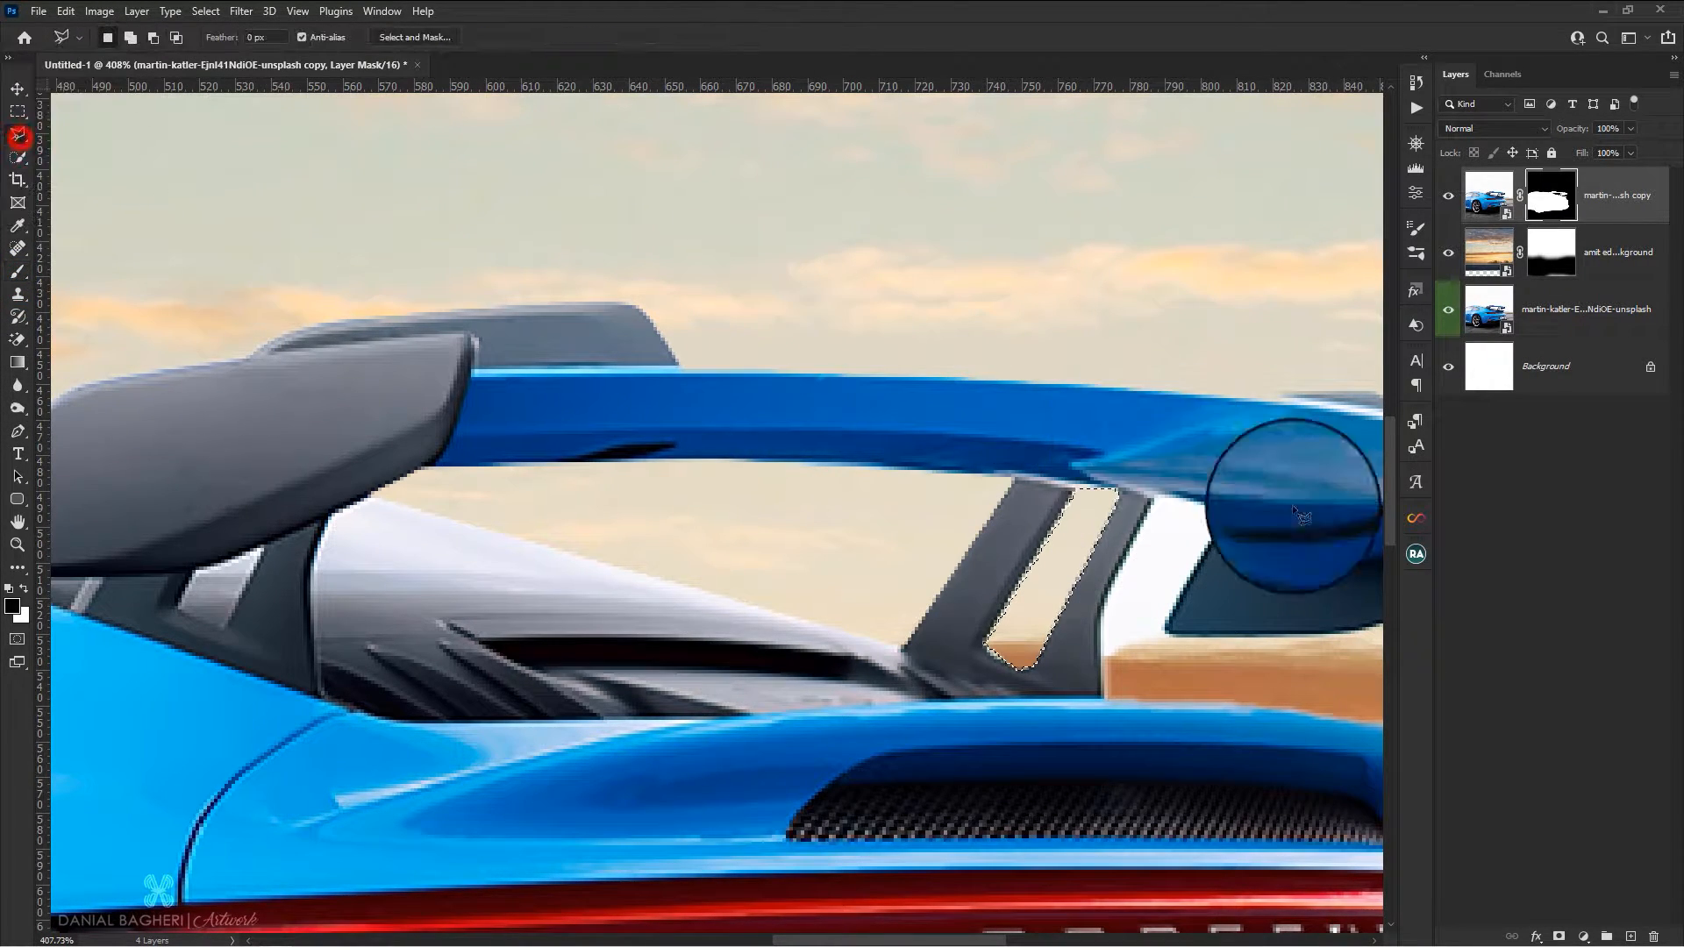
left_click(1104, 657)
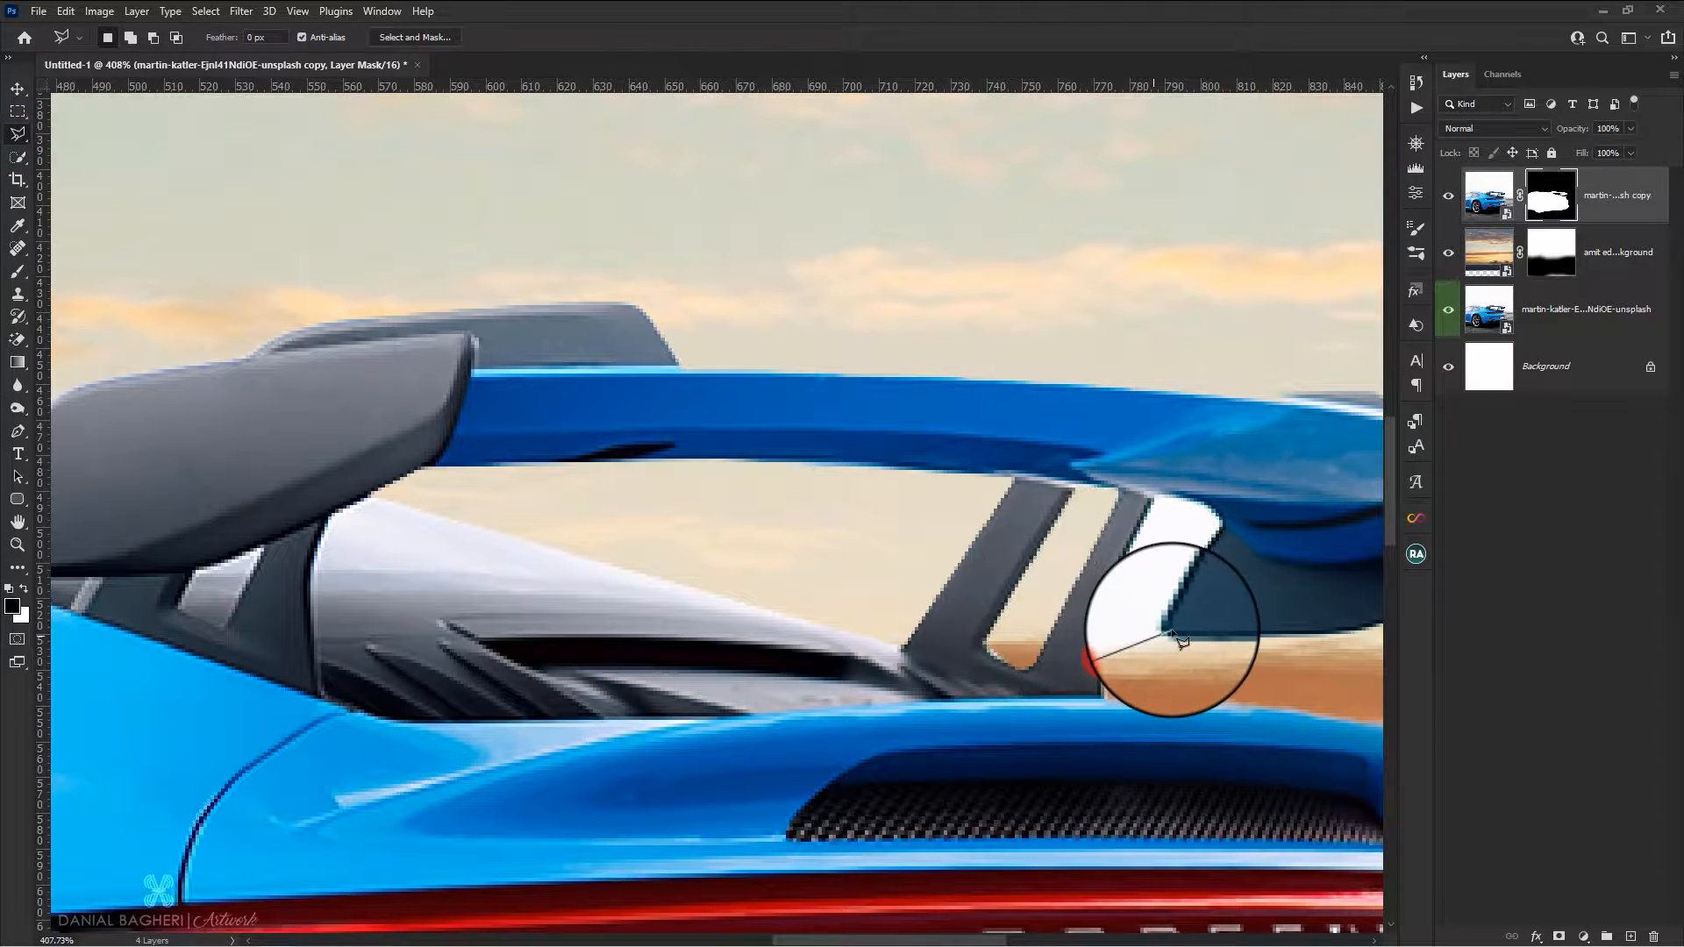
left_click(1167, 631)
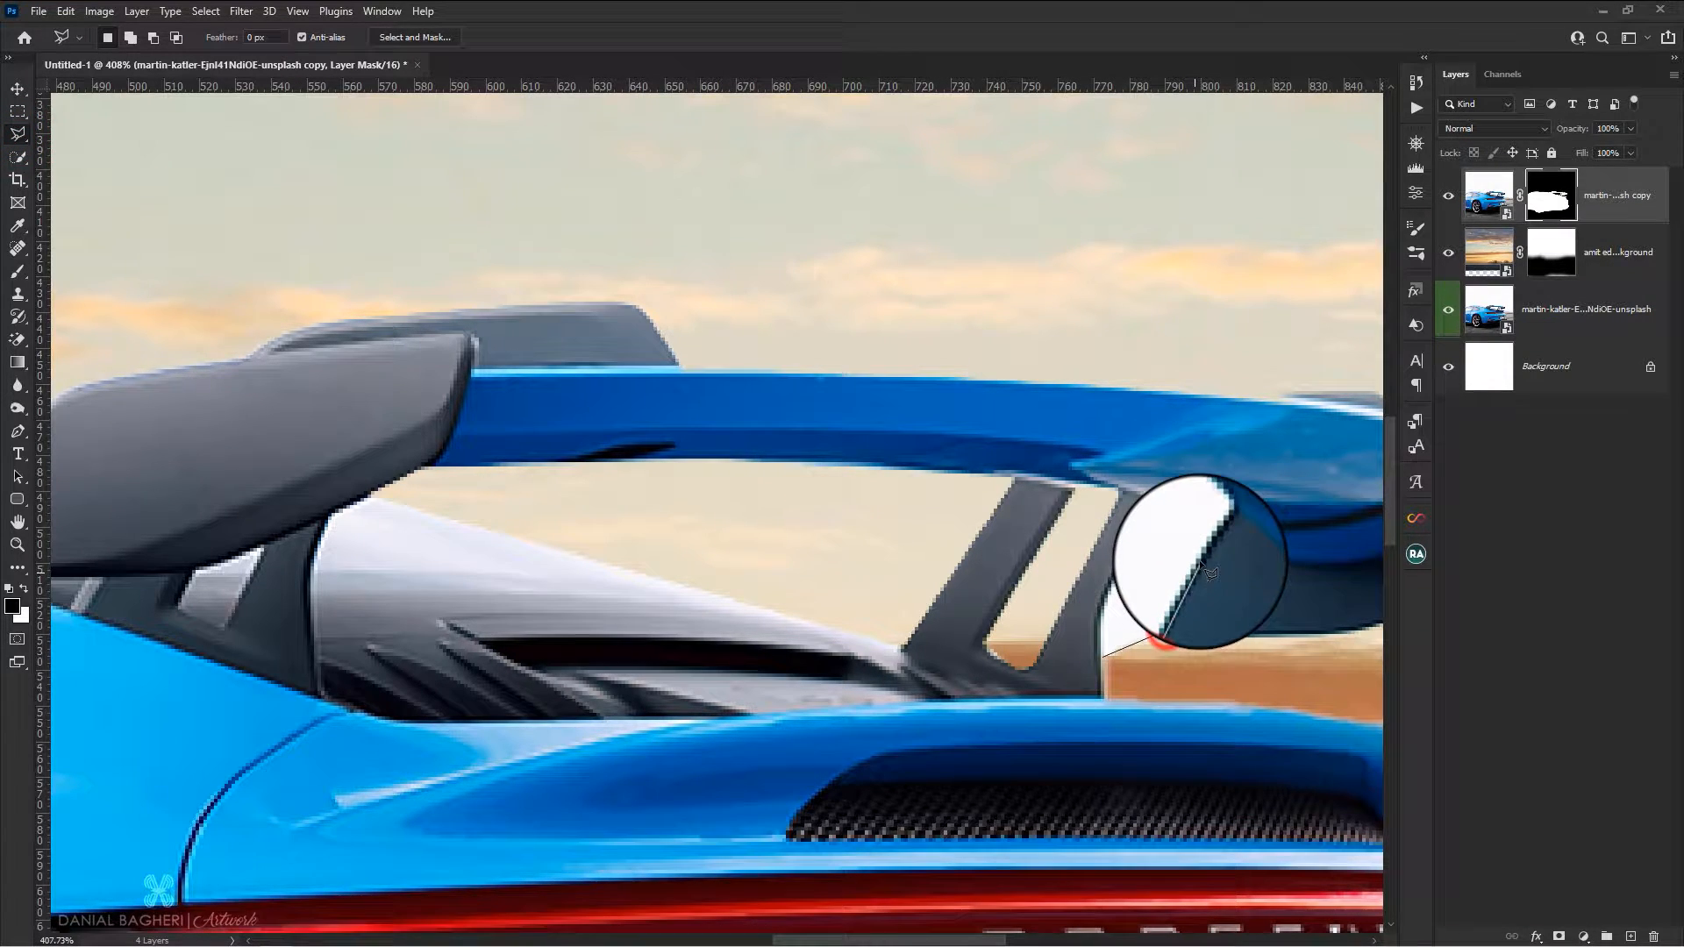
left_click(1221, 518)
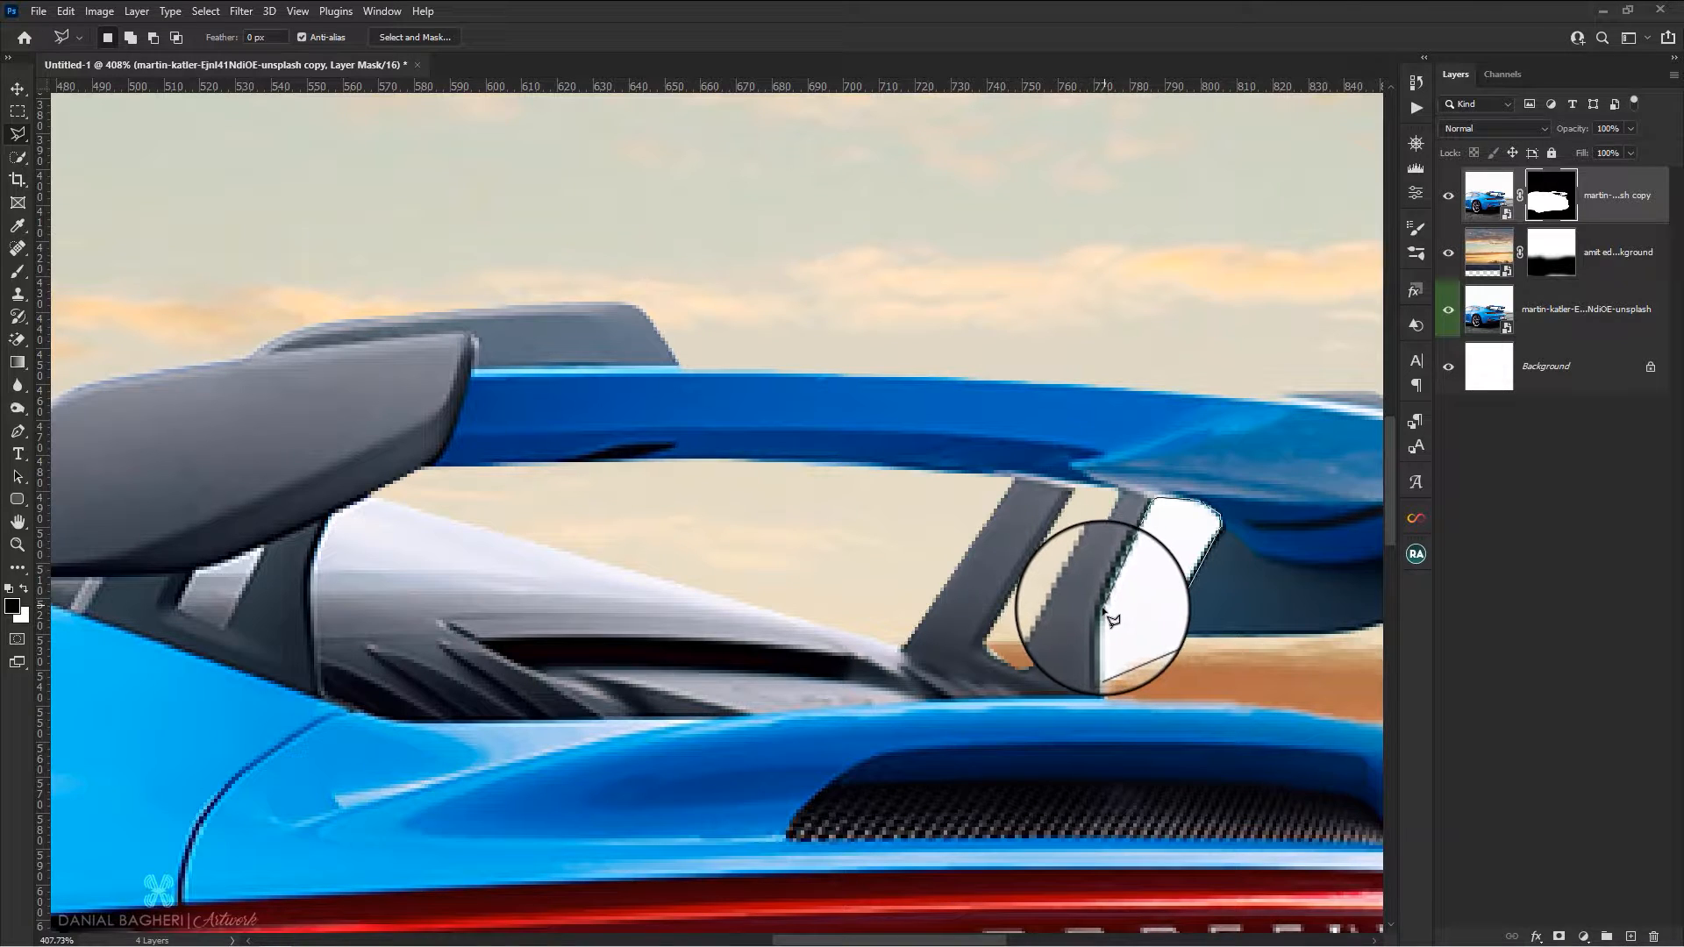
left_click(1103, 656)
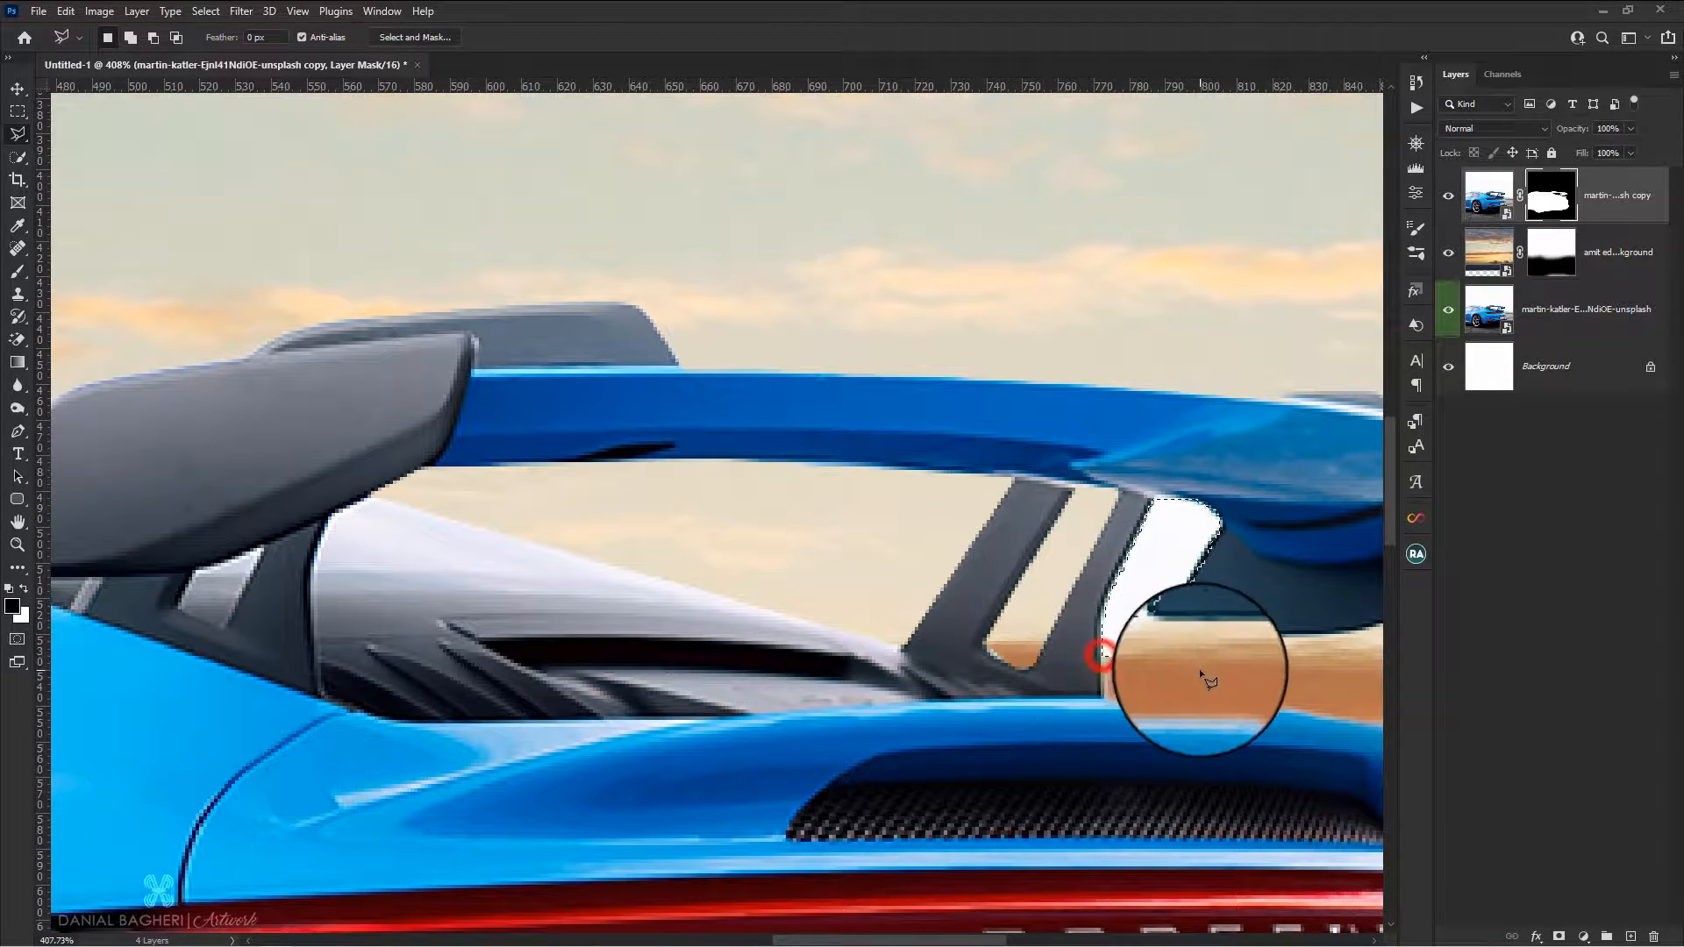
Paint black on the car copy's mask inside the selection to hide the white gap, and deselect
left_click(18, 271)
left_click(1129, 570)
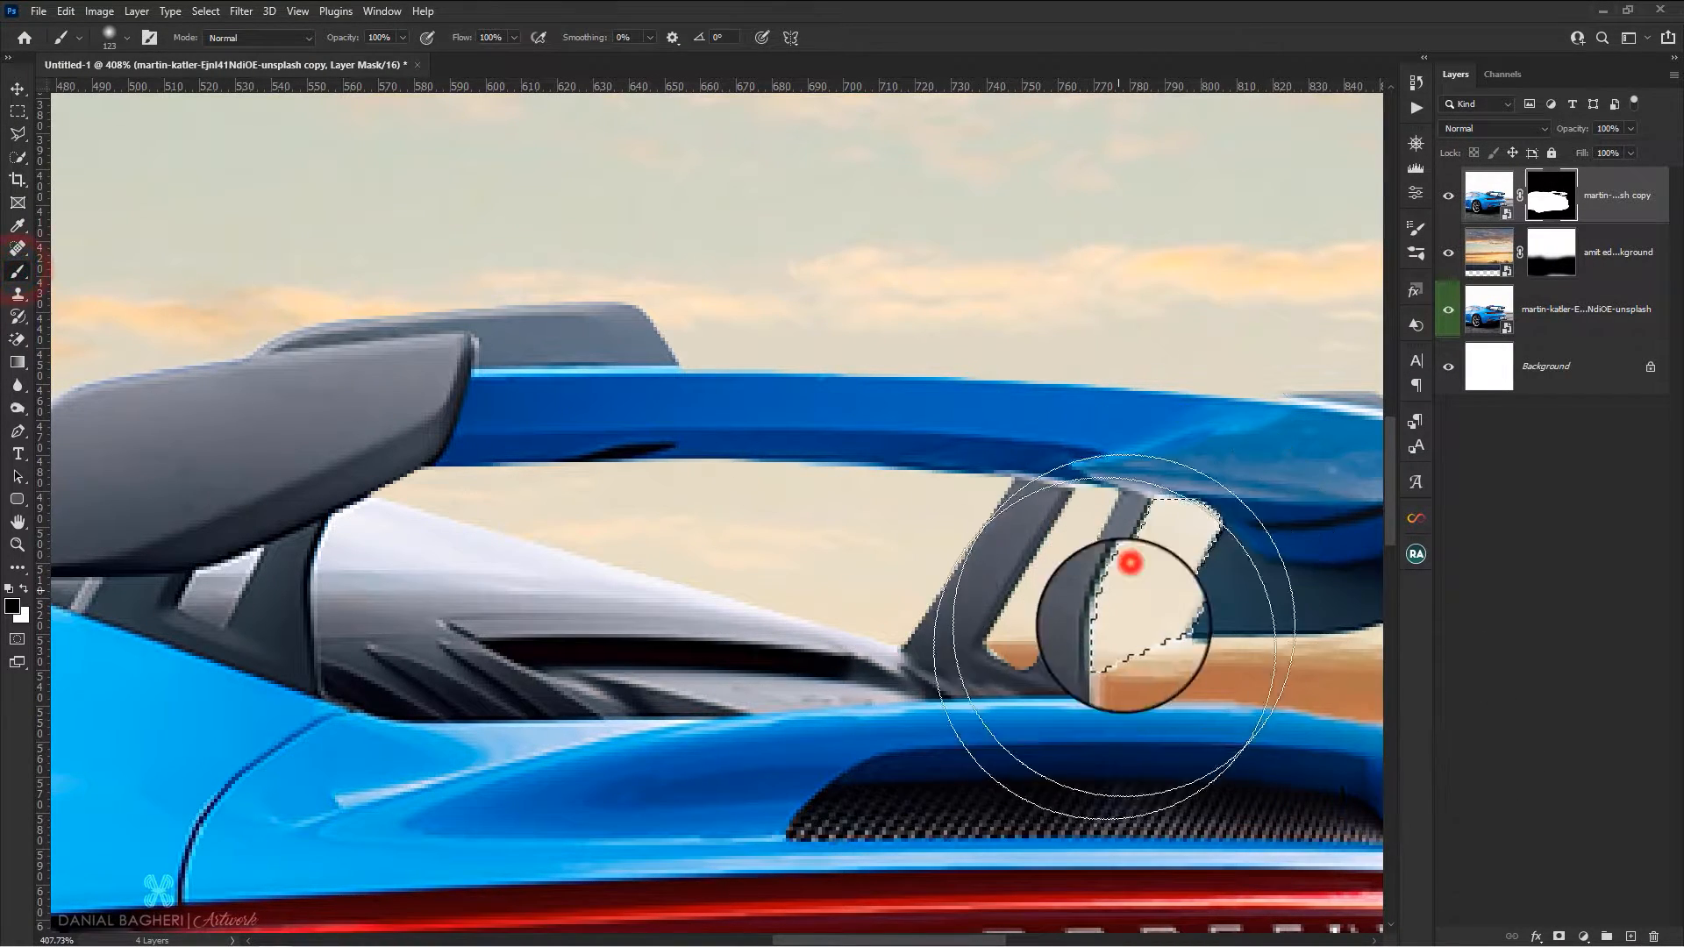
left_click(1147, 545)
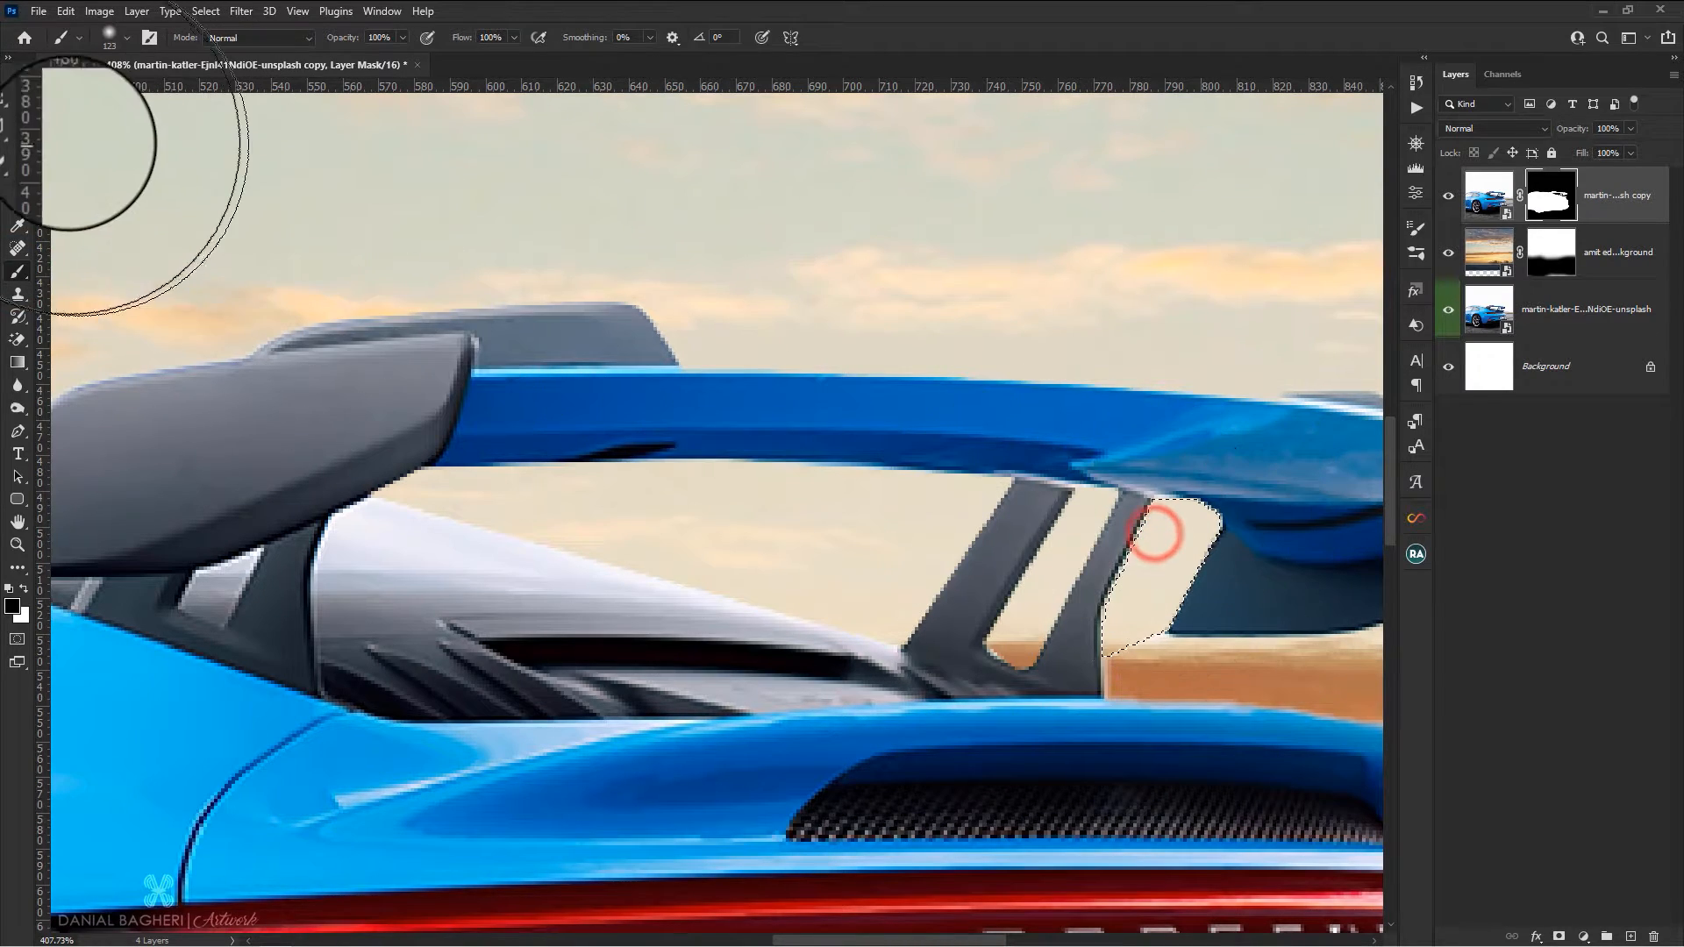
key("ctrl+d")
key("ctrl+d")
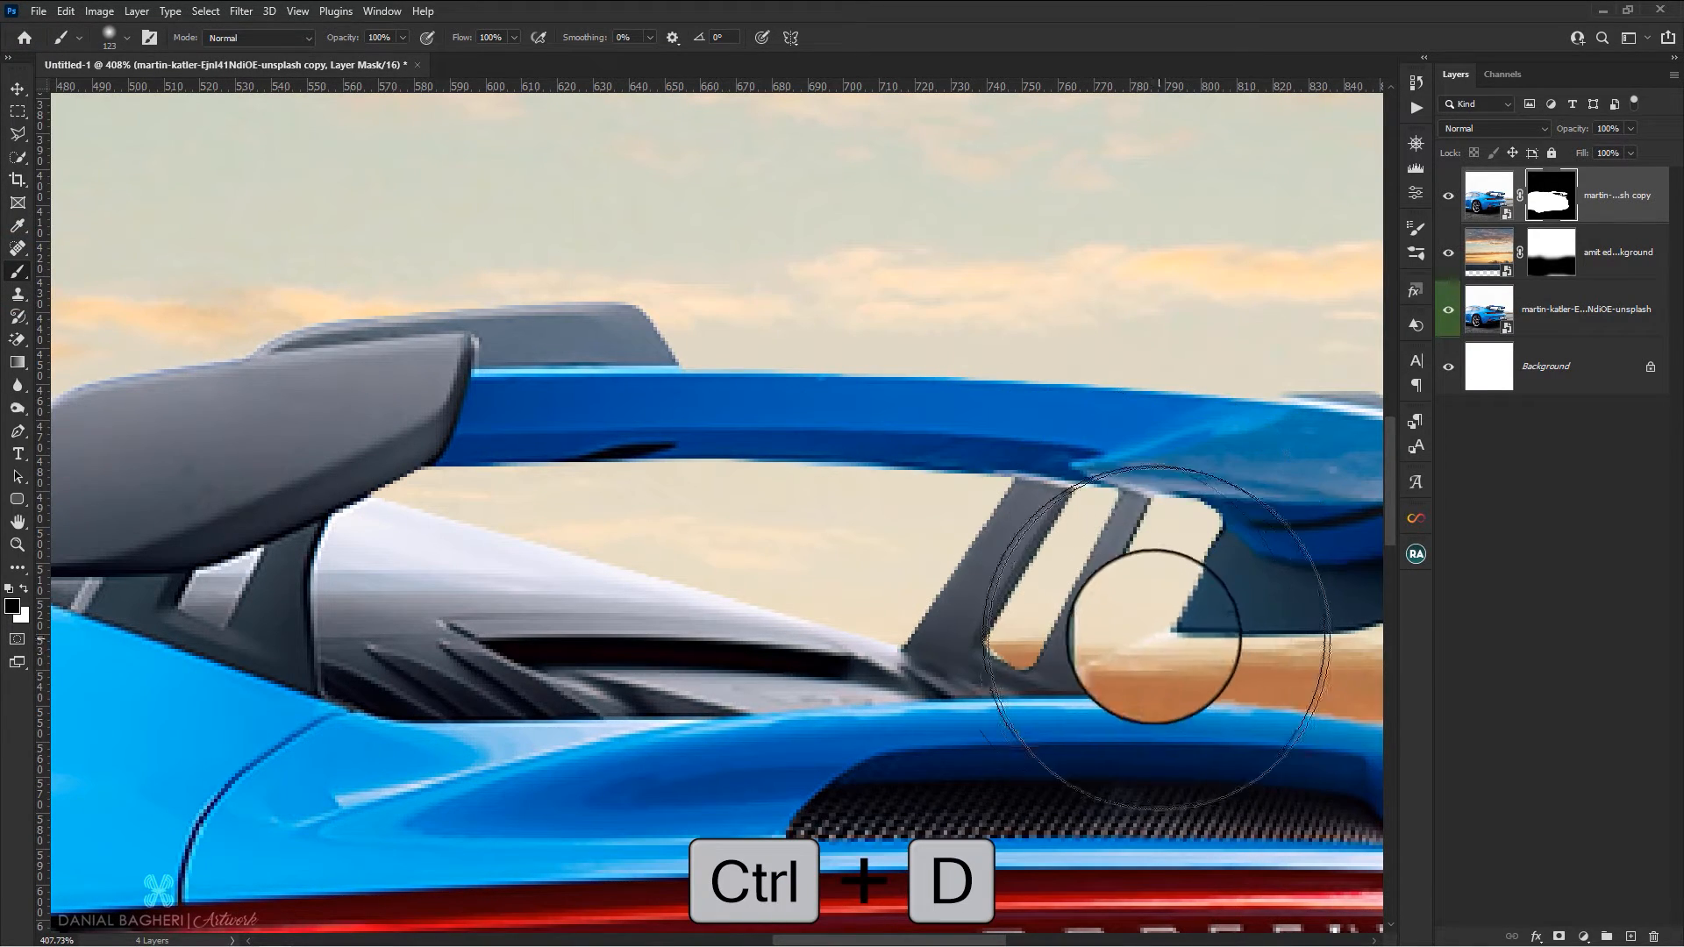
Touch up the car copy's mask with a small black brush to remove white remnants around the right-hand spoiler support
left_click_drag(1081, 624, 875, 625)
left_click(1121, 661)
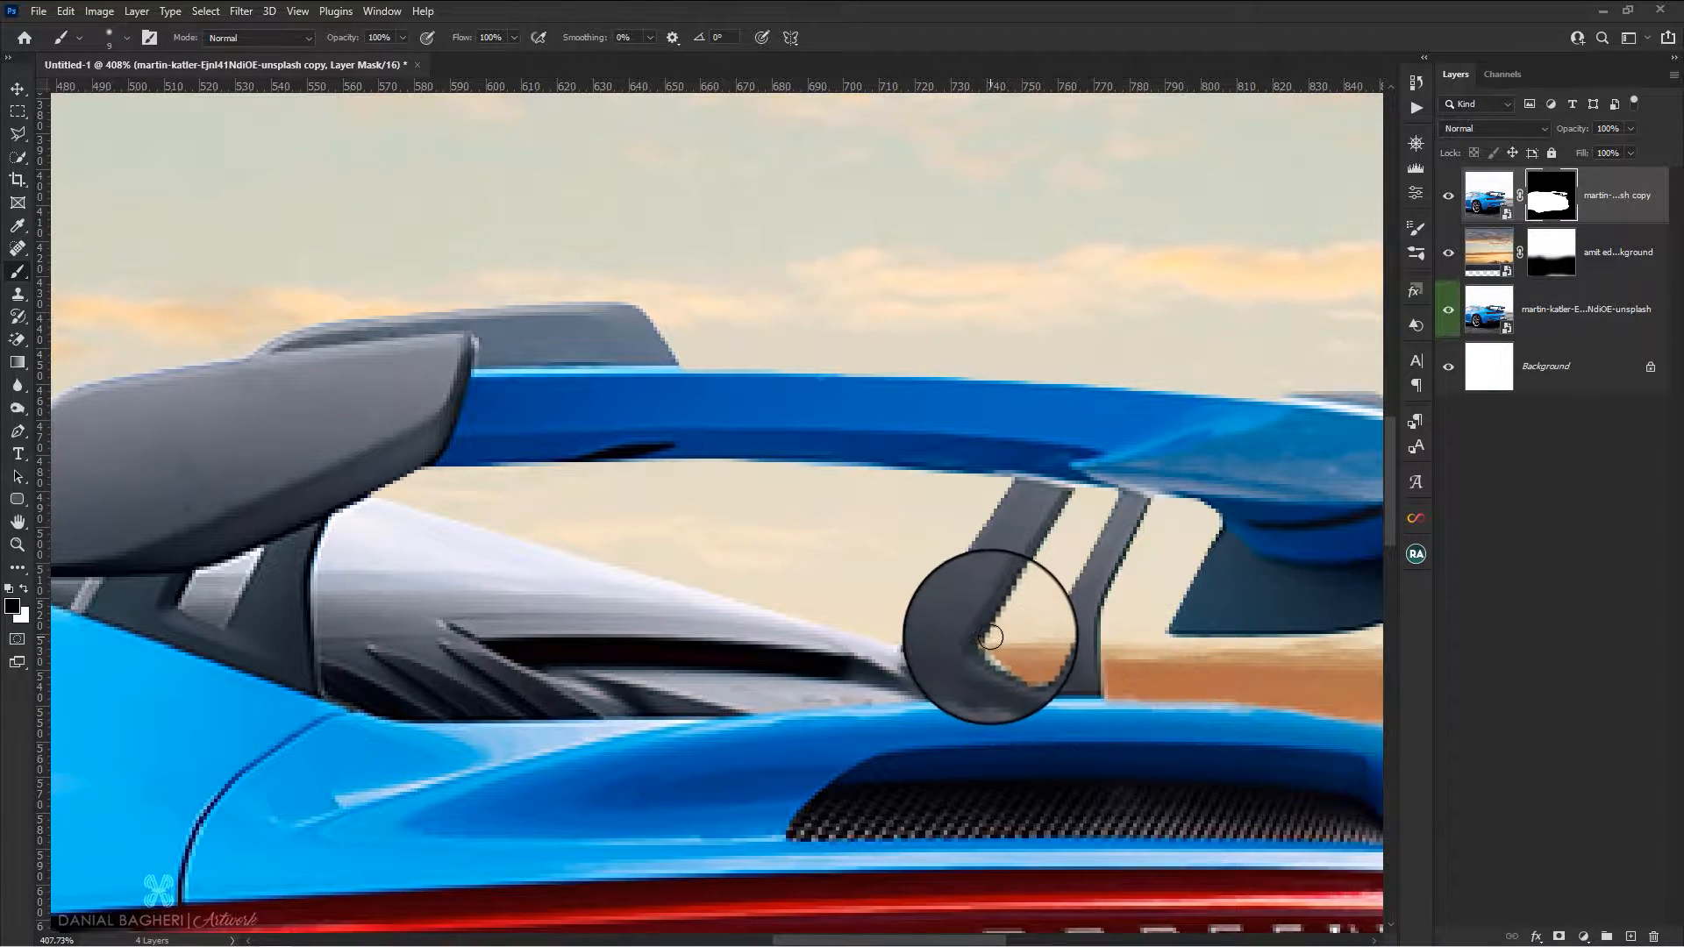
left_click(1007, 649)
scroll(1003, 545, "down", 10)
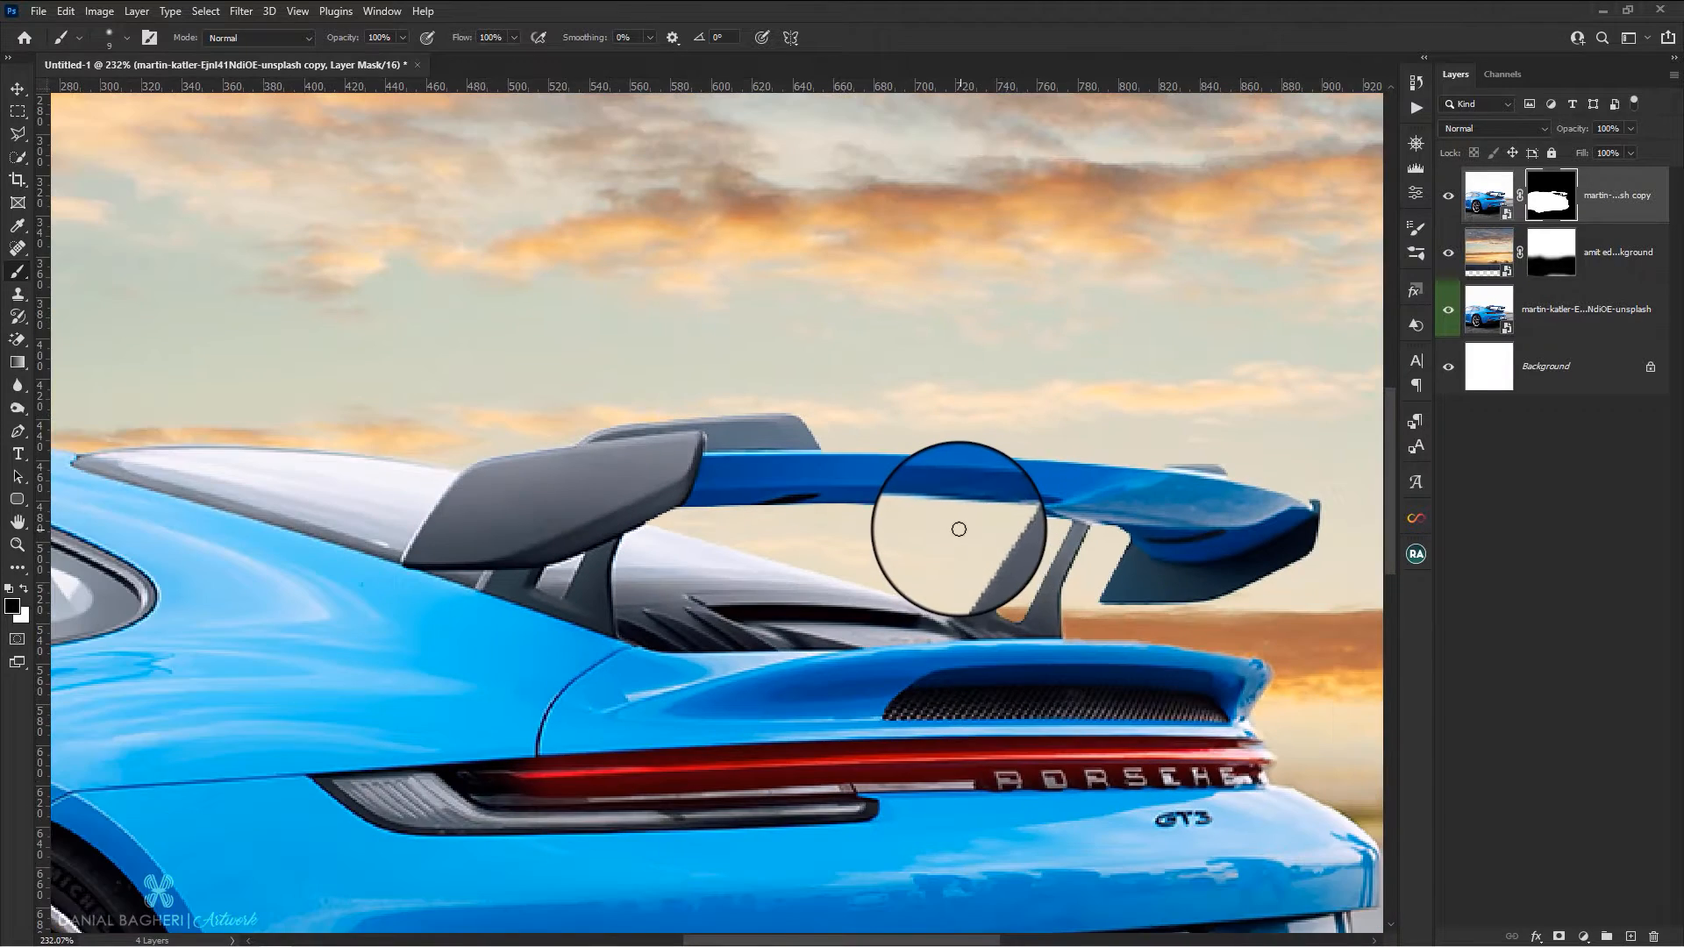
scroll(937, 524, "down", 4)
scroll(797, 558, "up", 2)
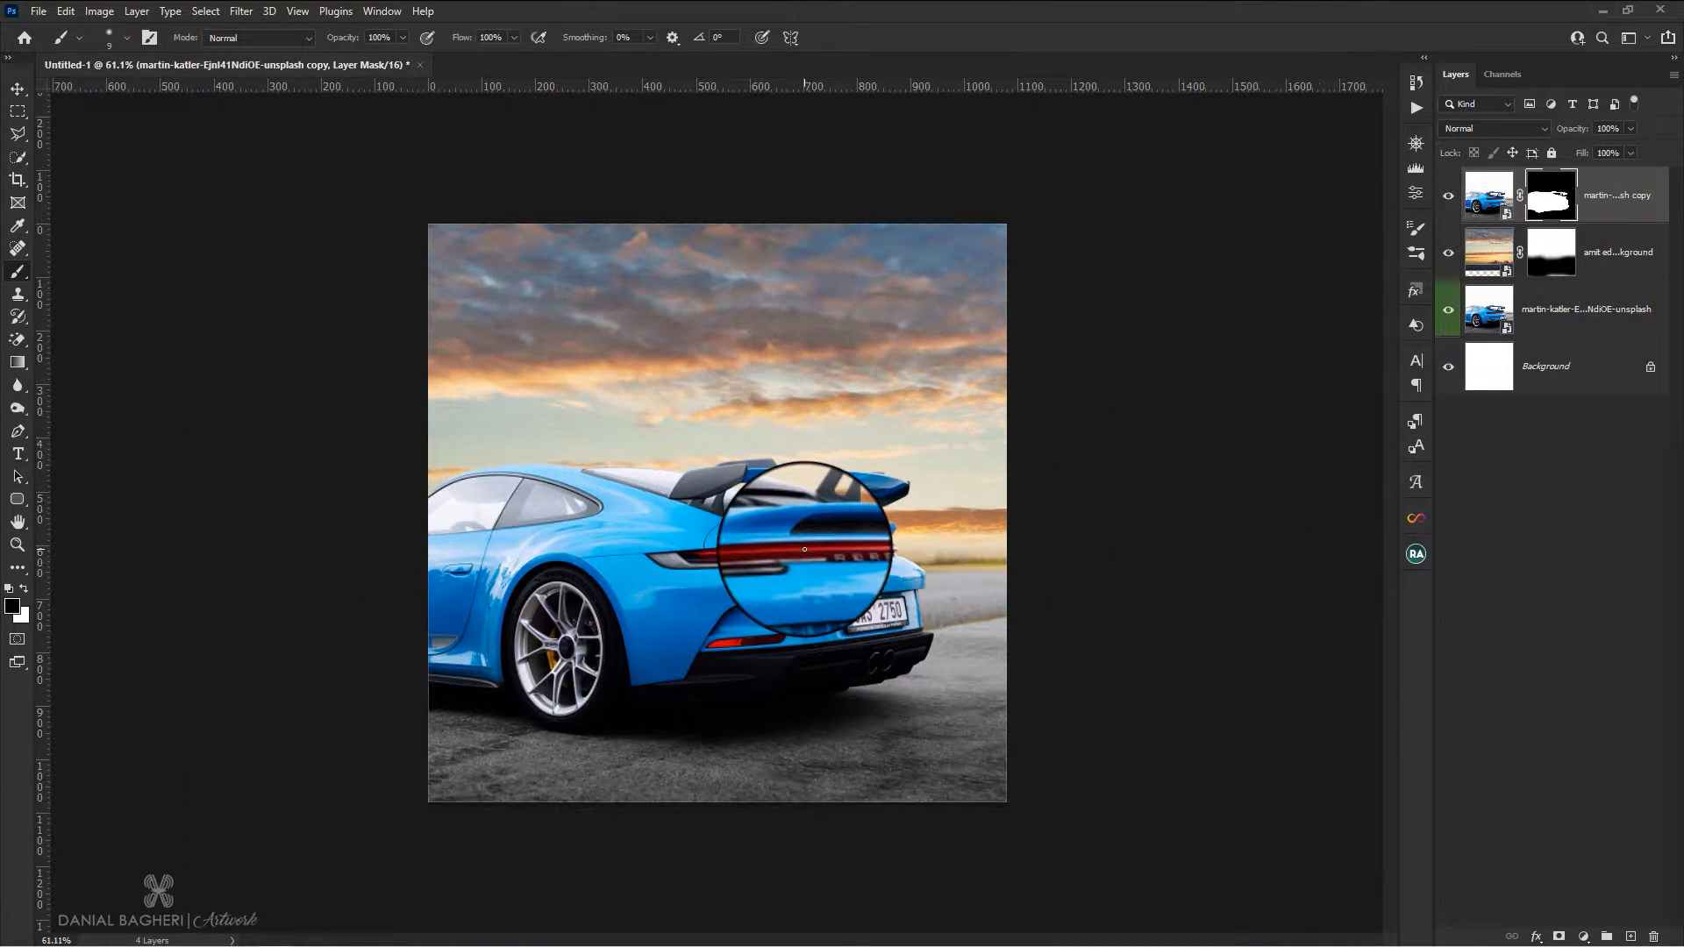
Place the photo of the man in the denim jacket as a new top layer and select him with Select Subject
left_click(16, 91)
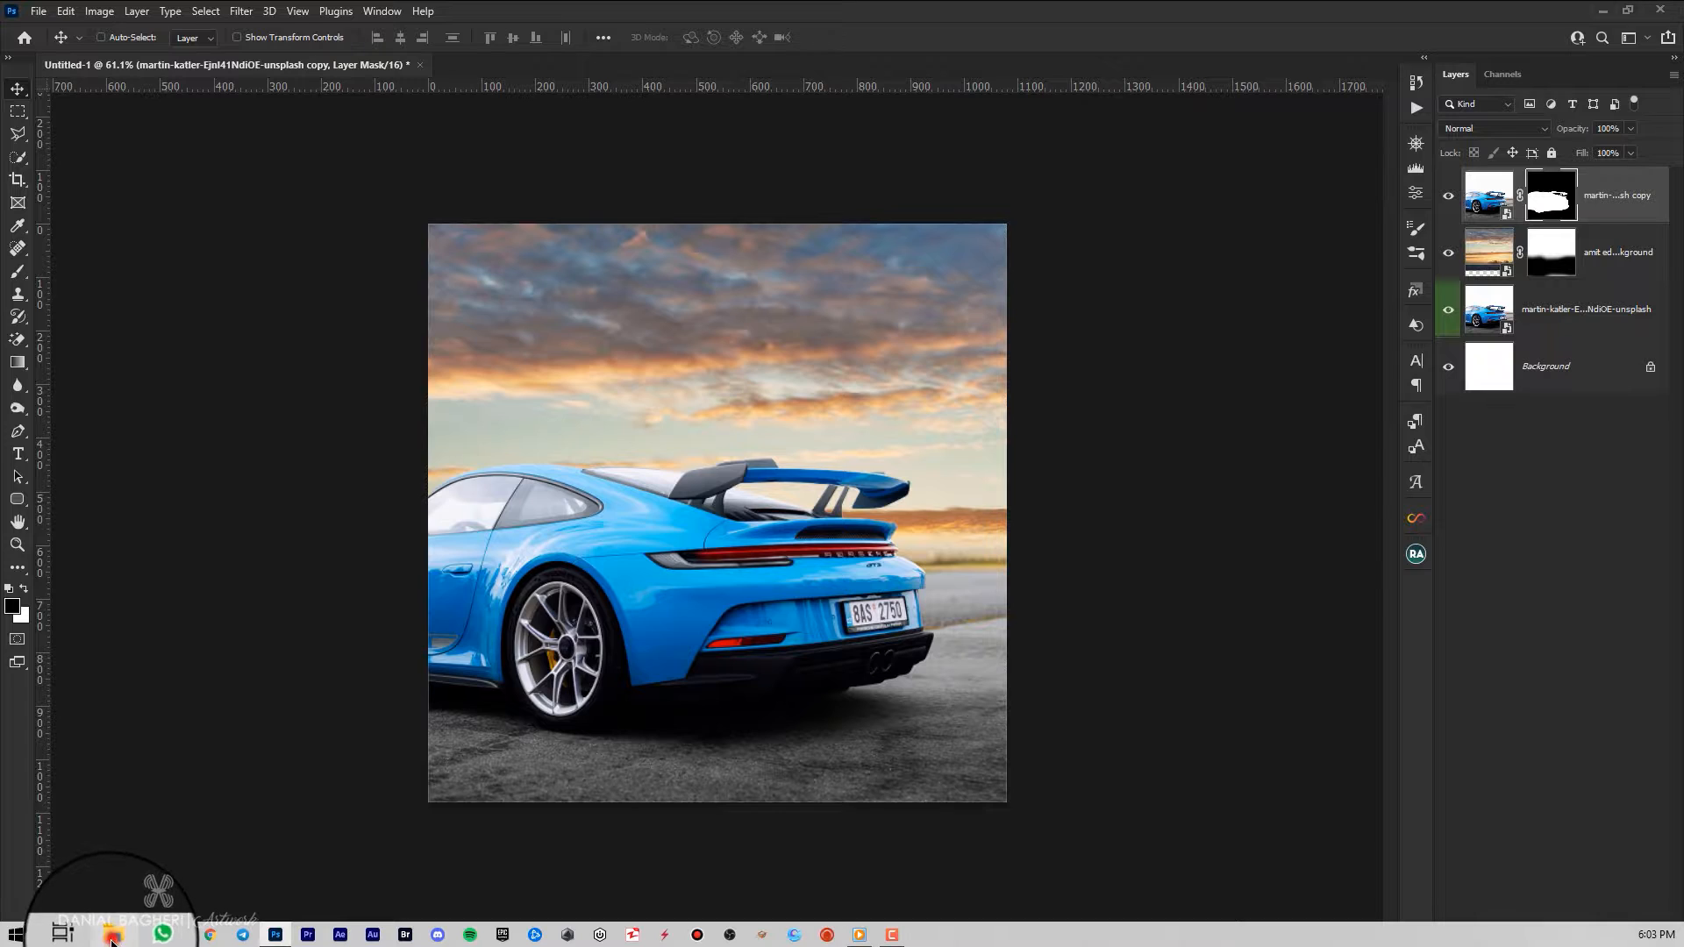
left_click(112, 942)
left_click_drag(842, 348, 748, 744)
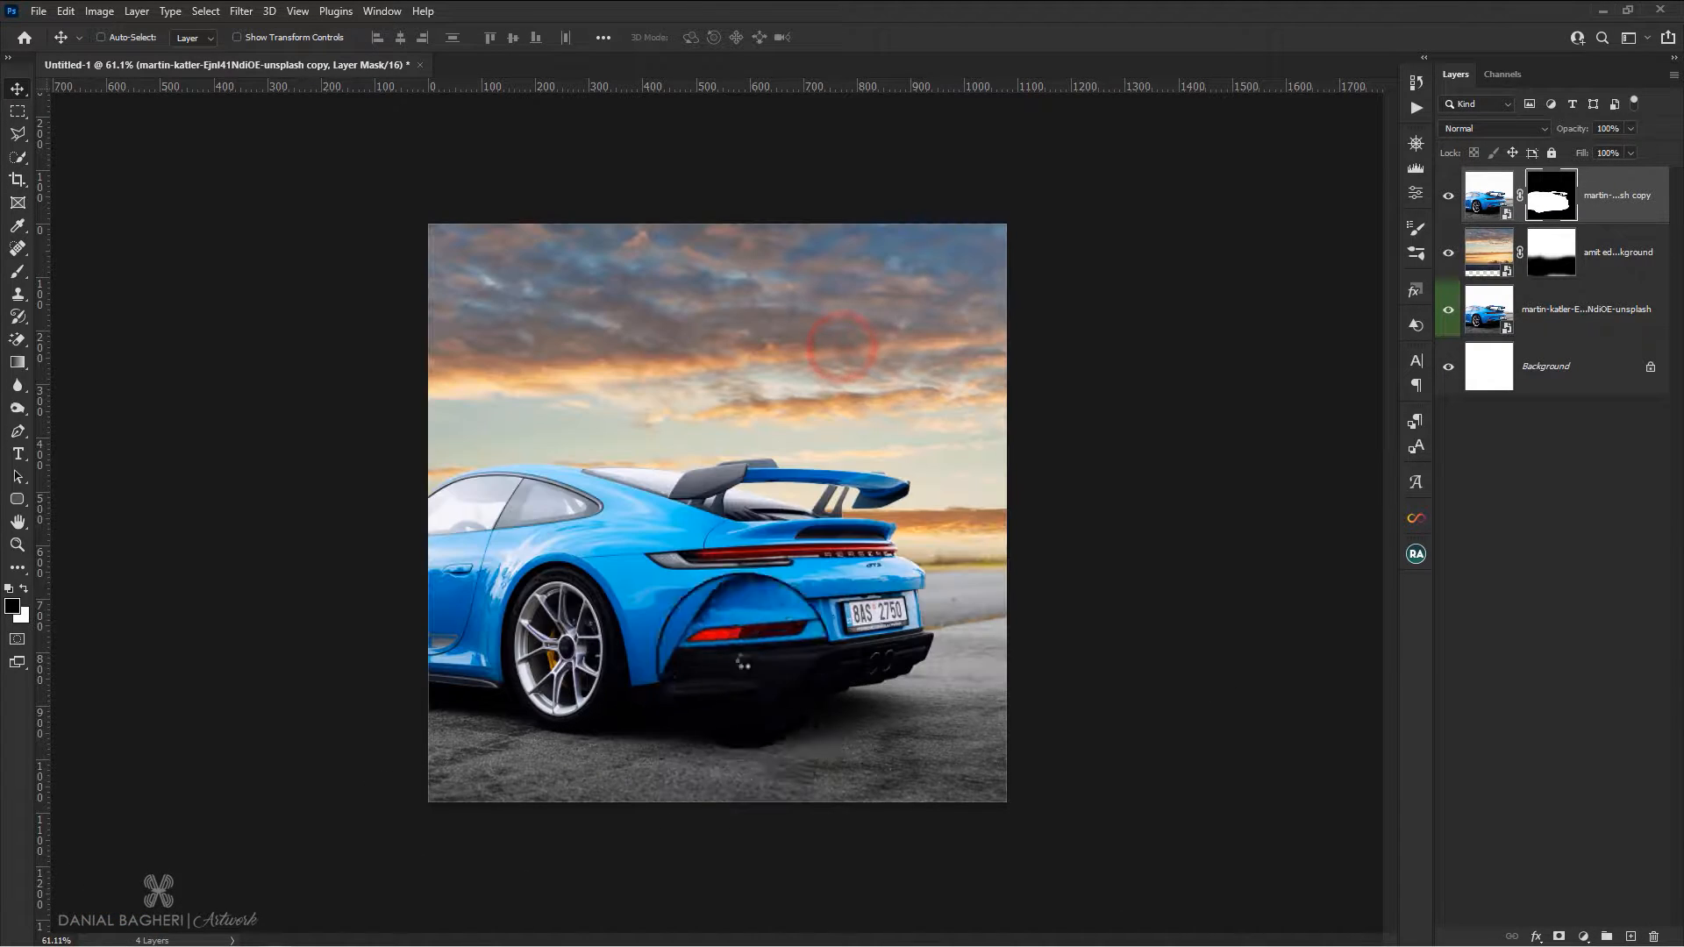
right_click(18, 157)
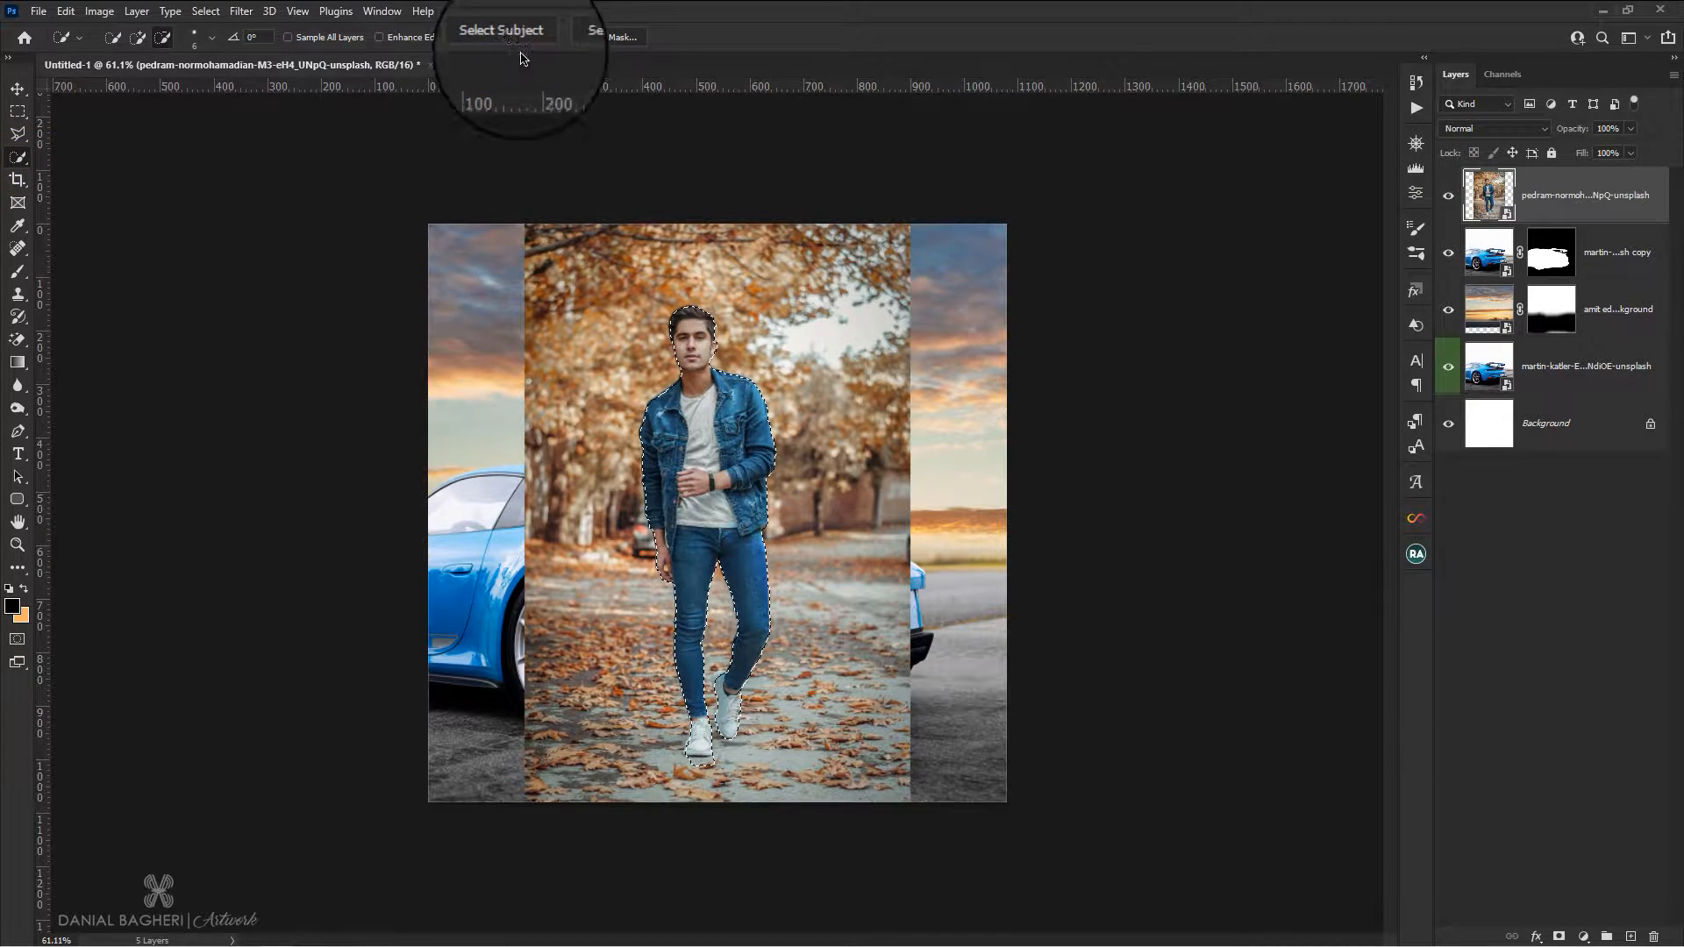
Refine the selection around both of the man's ears with the Quick Selection tool, adding missed areas and subtracting spilled background
scroll(682, 273, "up", 5)
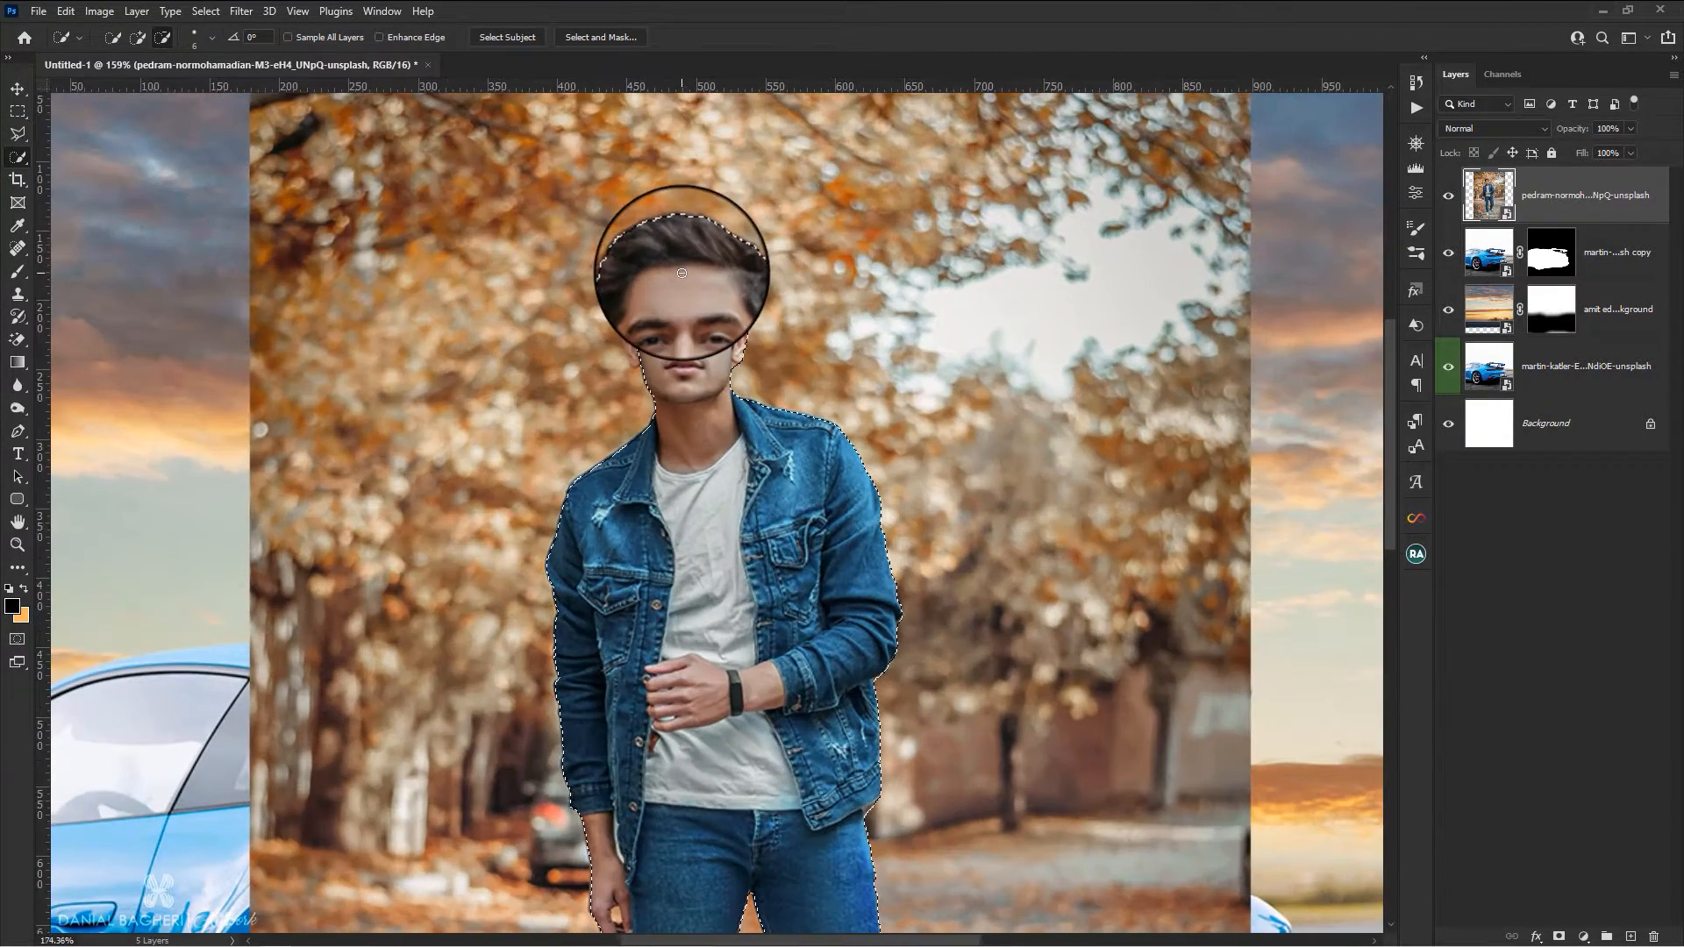
scroll(682, 273, "up", 6)
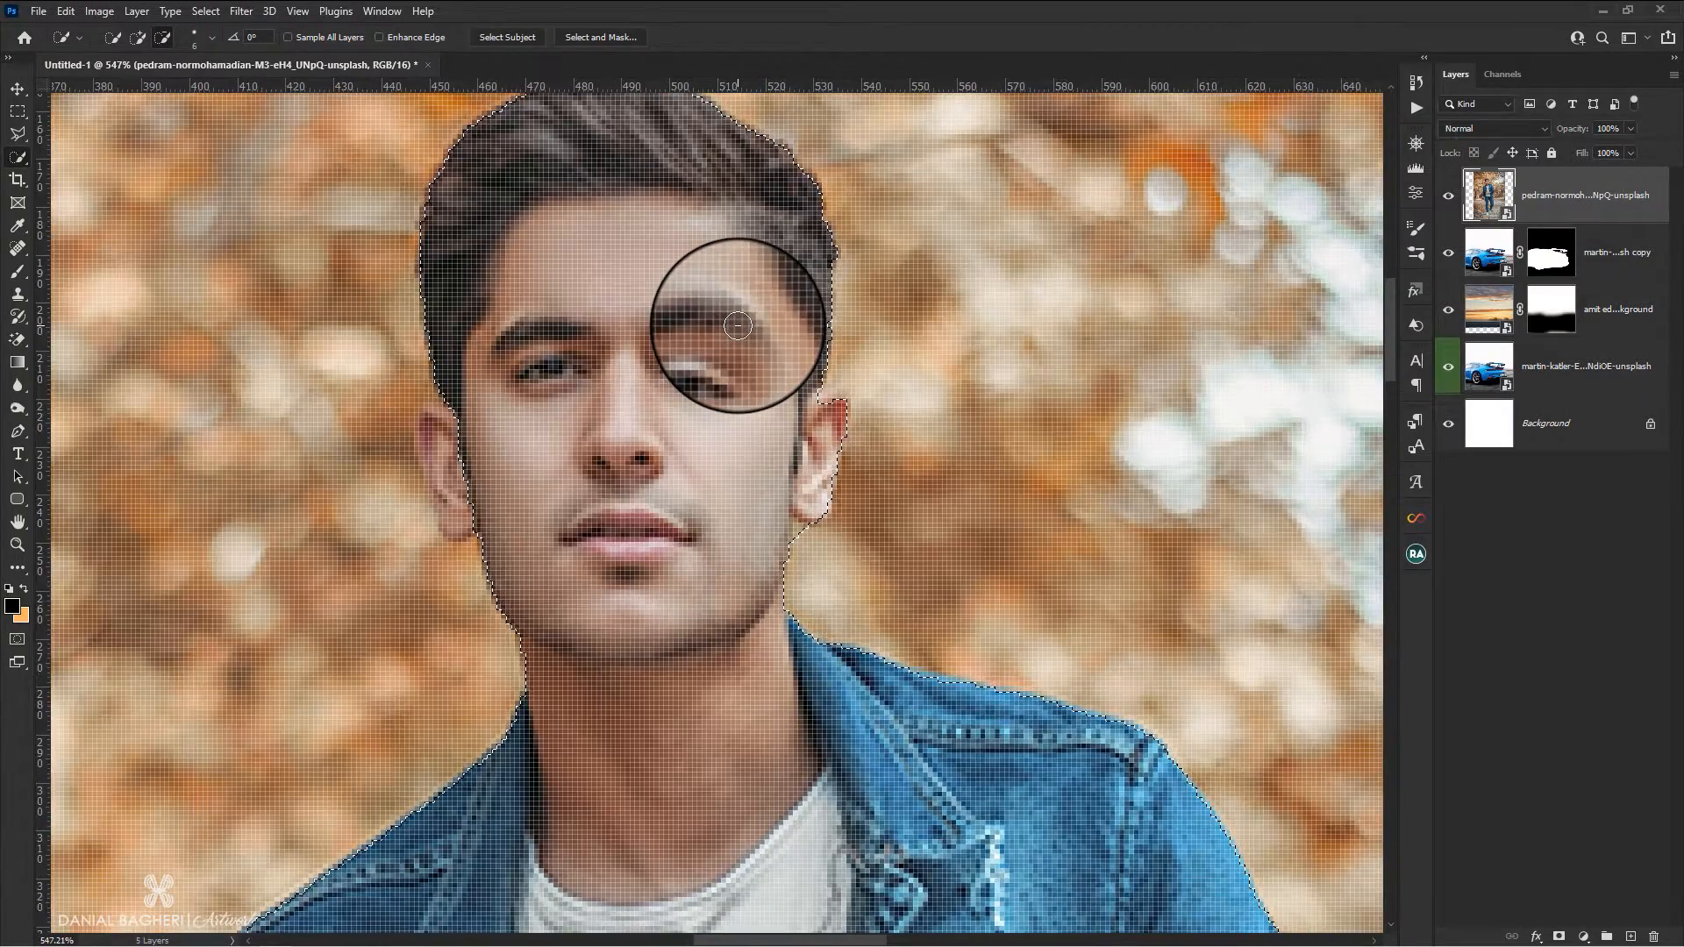
scroll(735, 328, "down", 1)
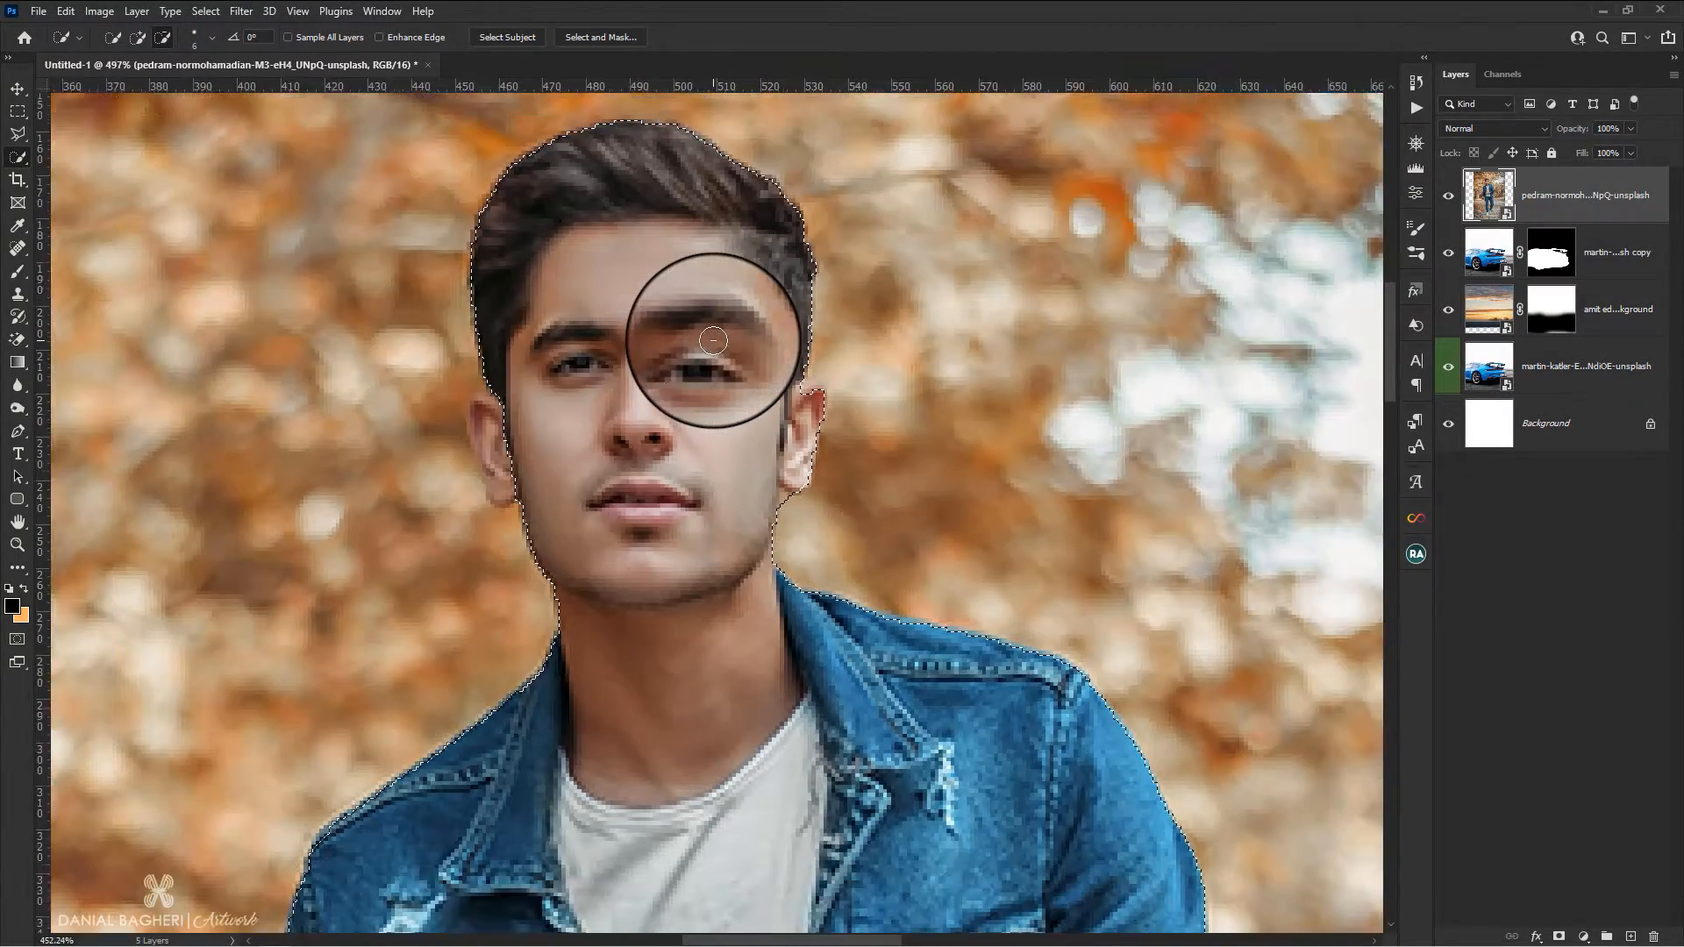
left_click(138, 37)
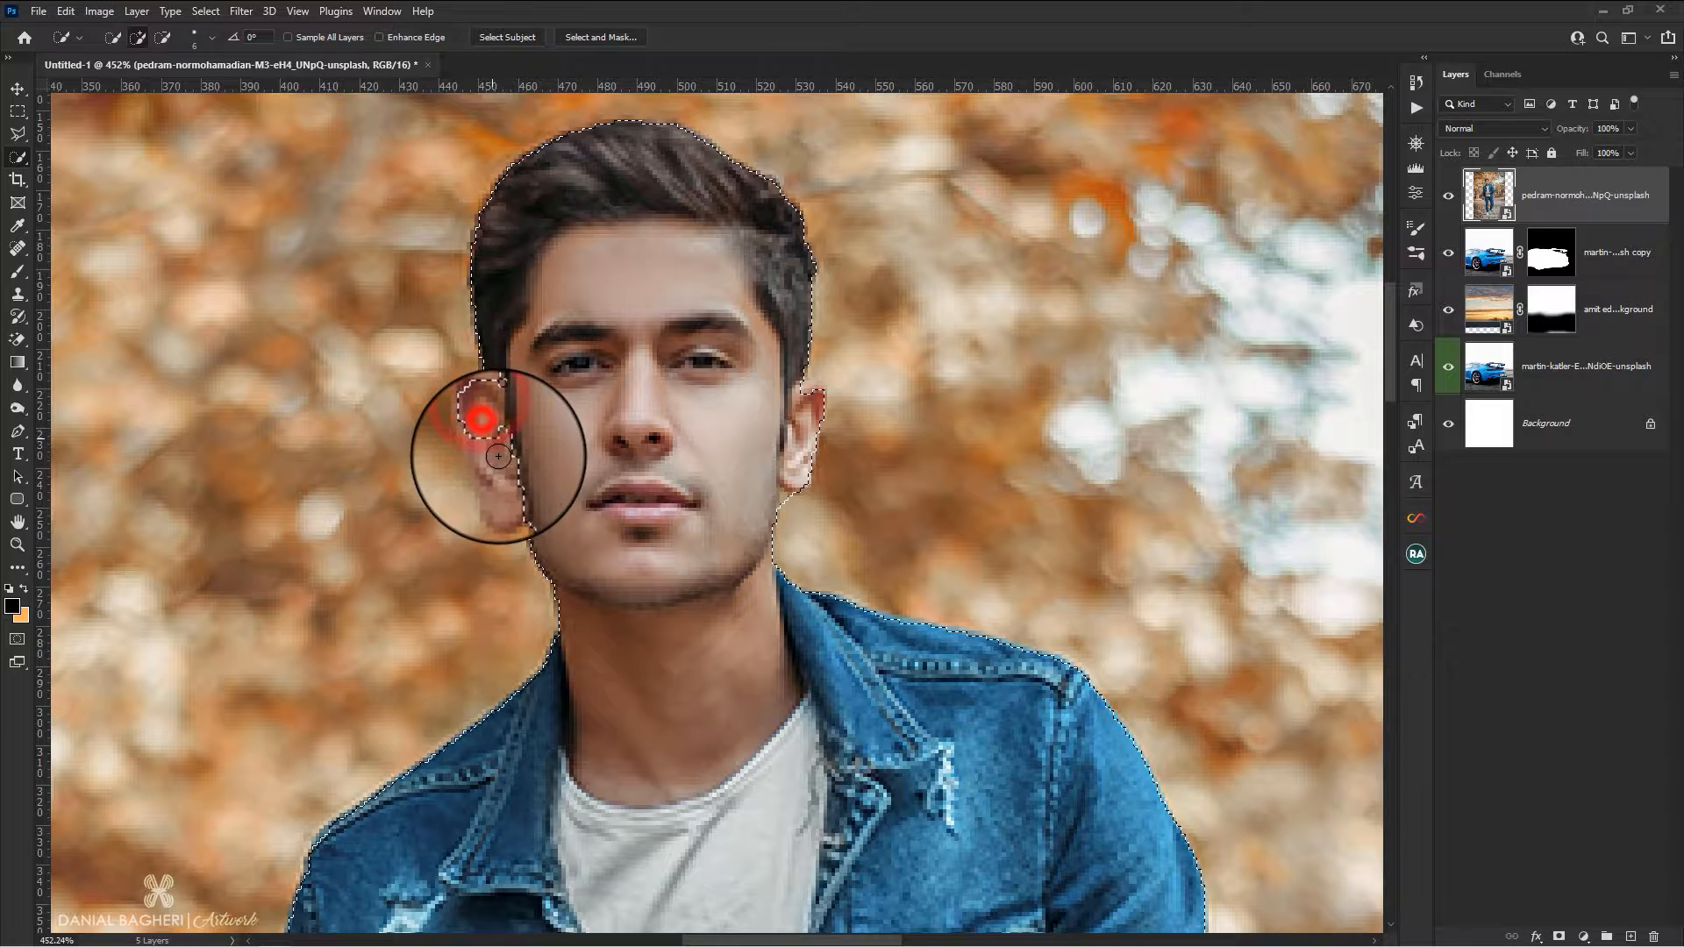
left_click(795, 476)
left_click(162, 37)
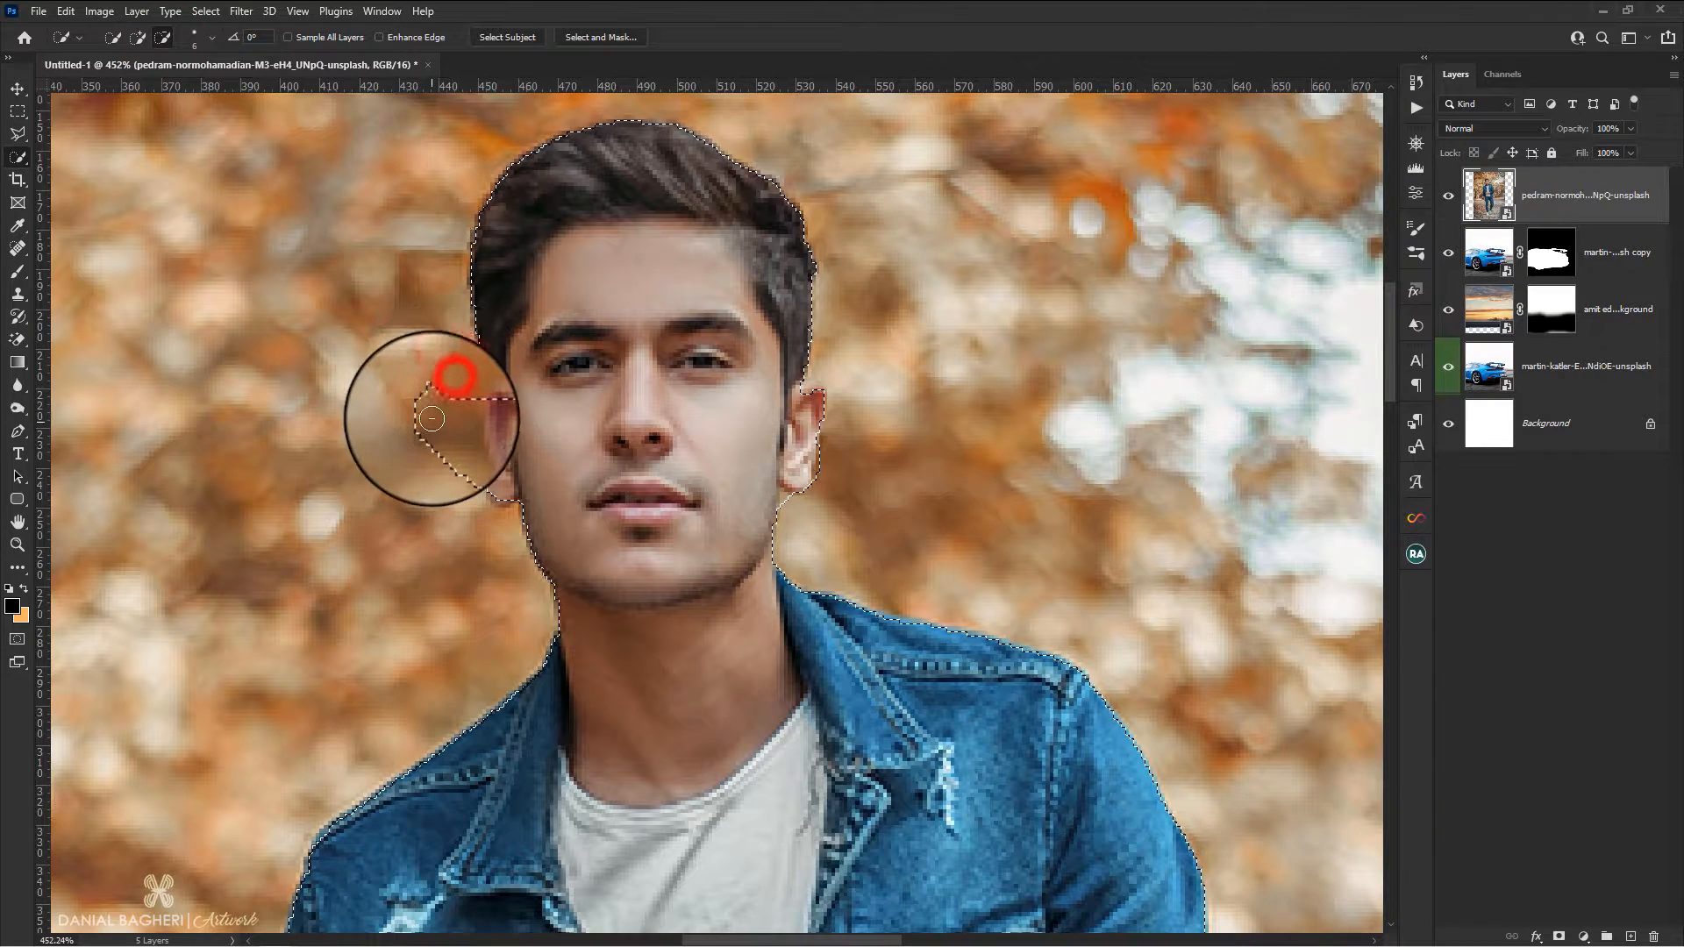
left_click(138, 37)
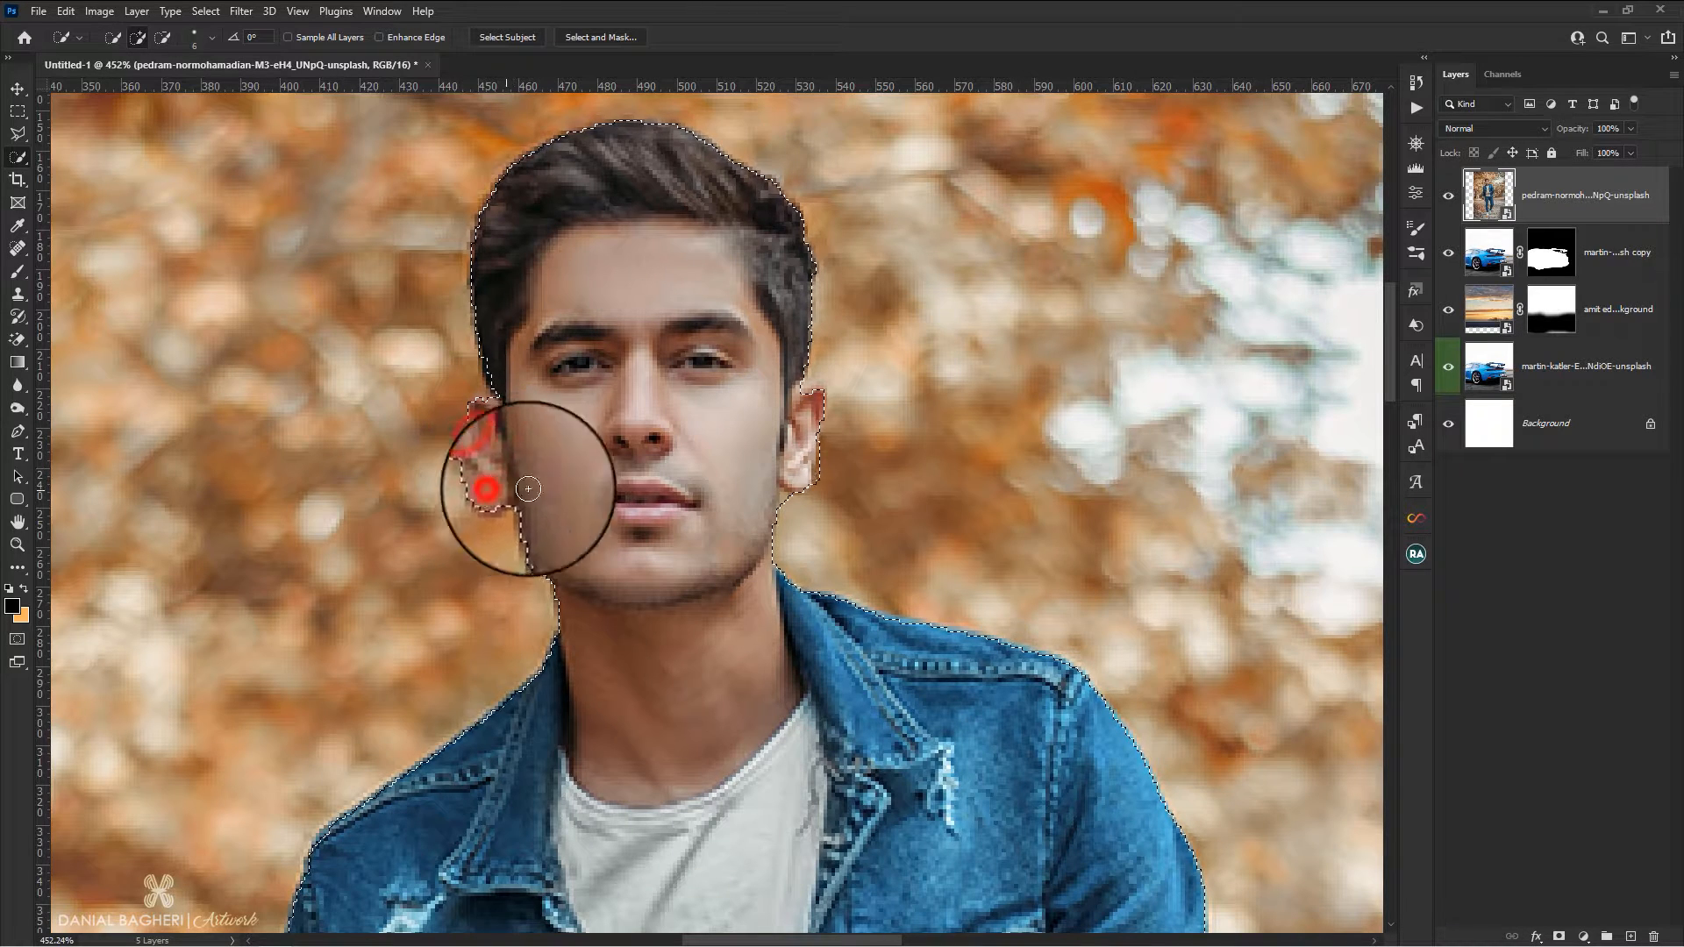
left_click(162, 38)
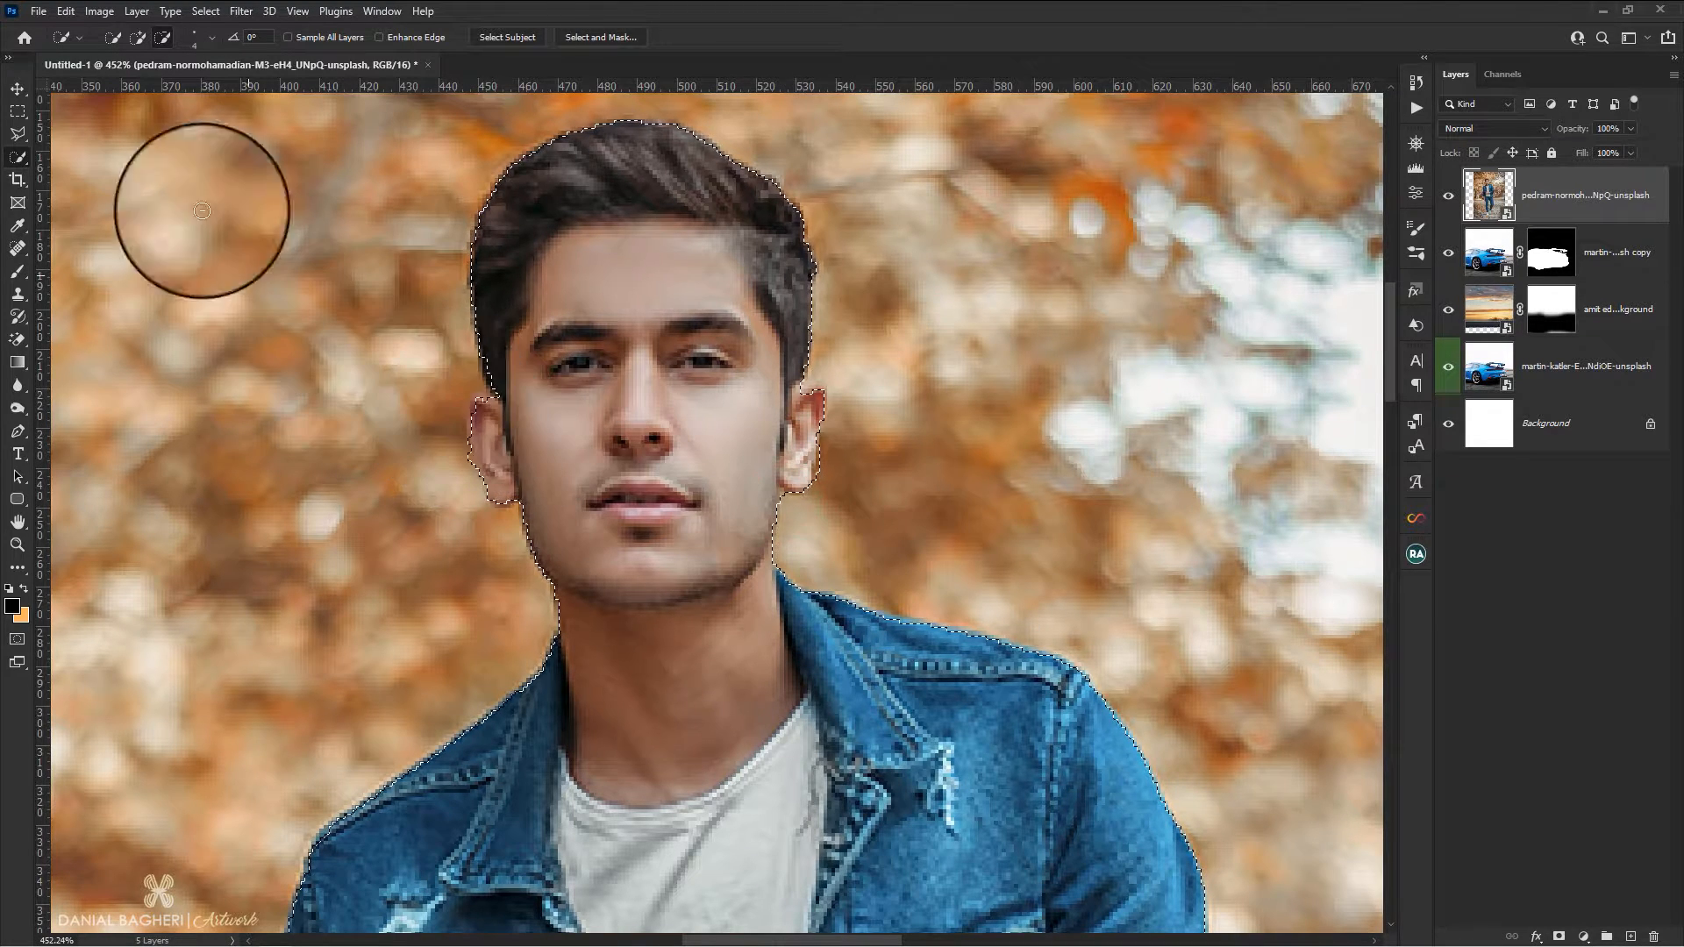
left_click(140, 37)
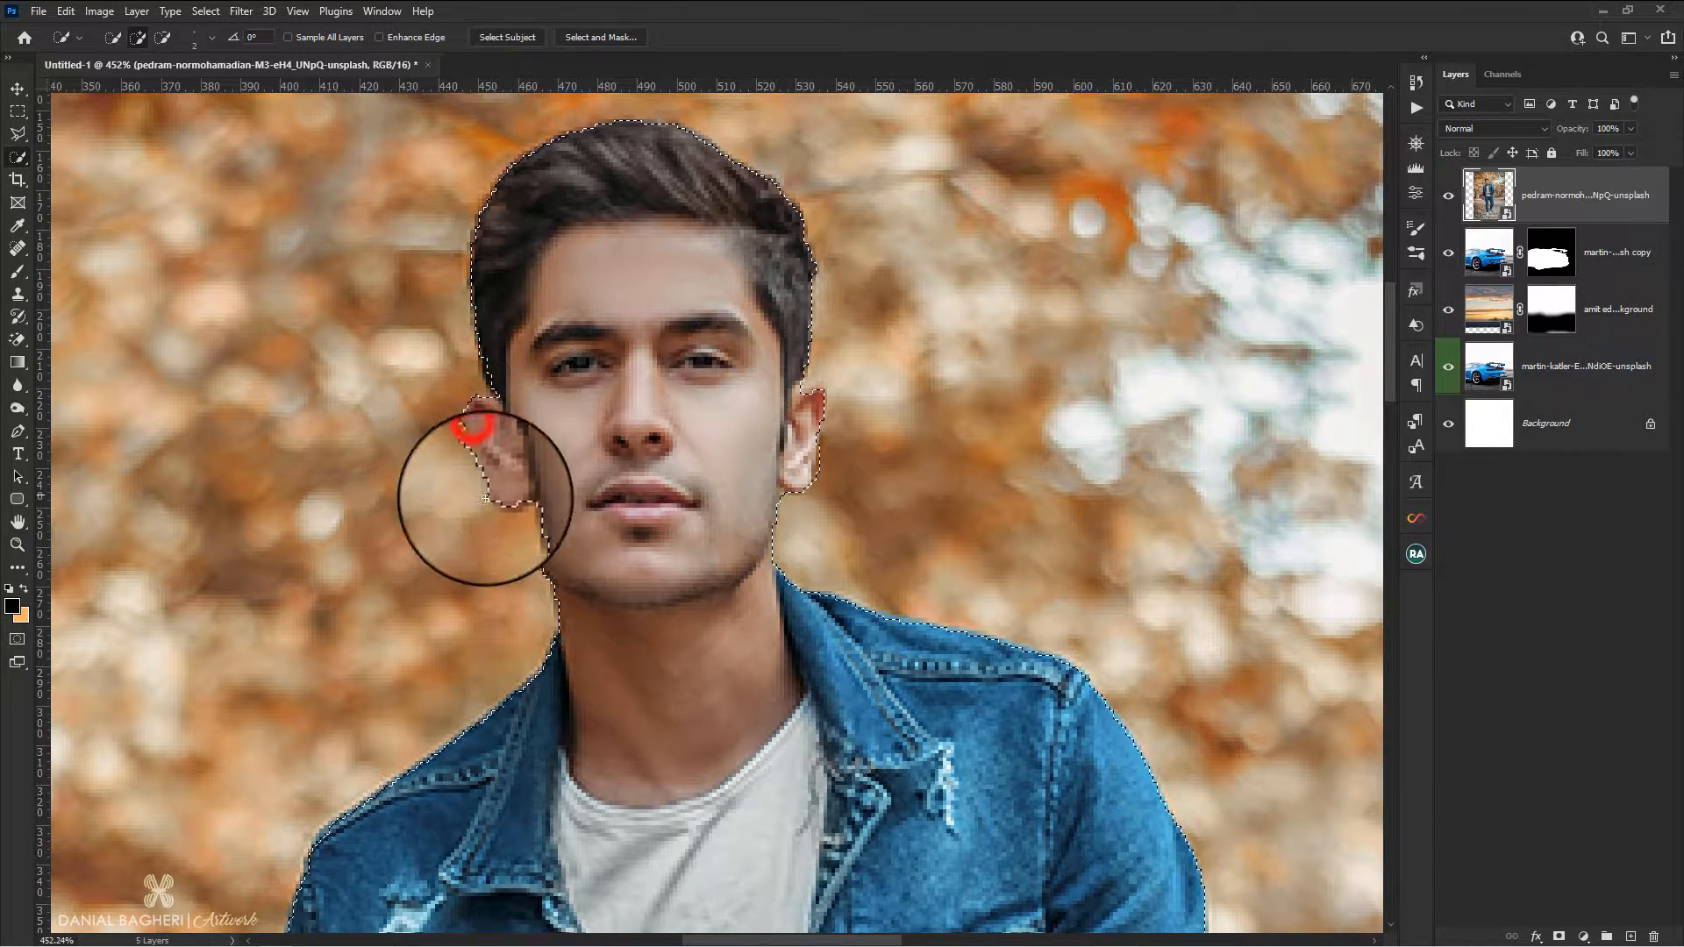
left_click(162, 39)
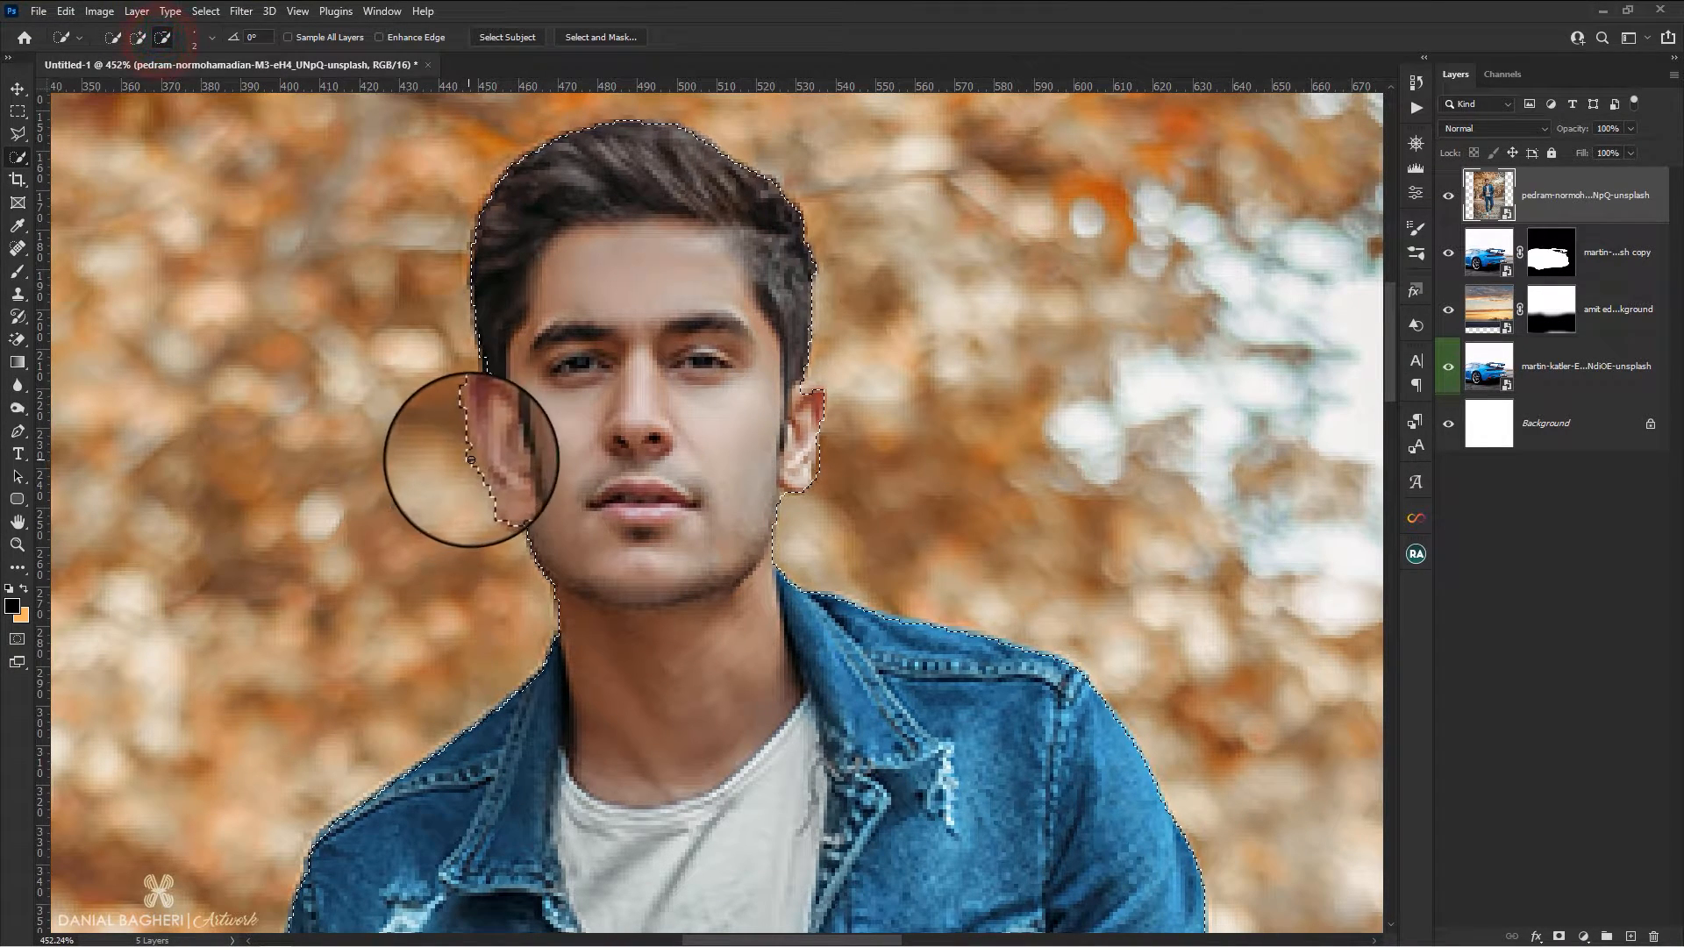
Subtract the strip of ground beneath the man's front shoe from the selection with the Quick Selection tool
scroll(910, 554, "down", 8)
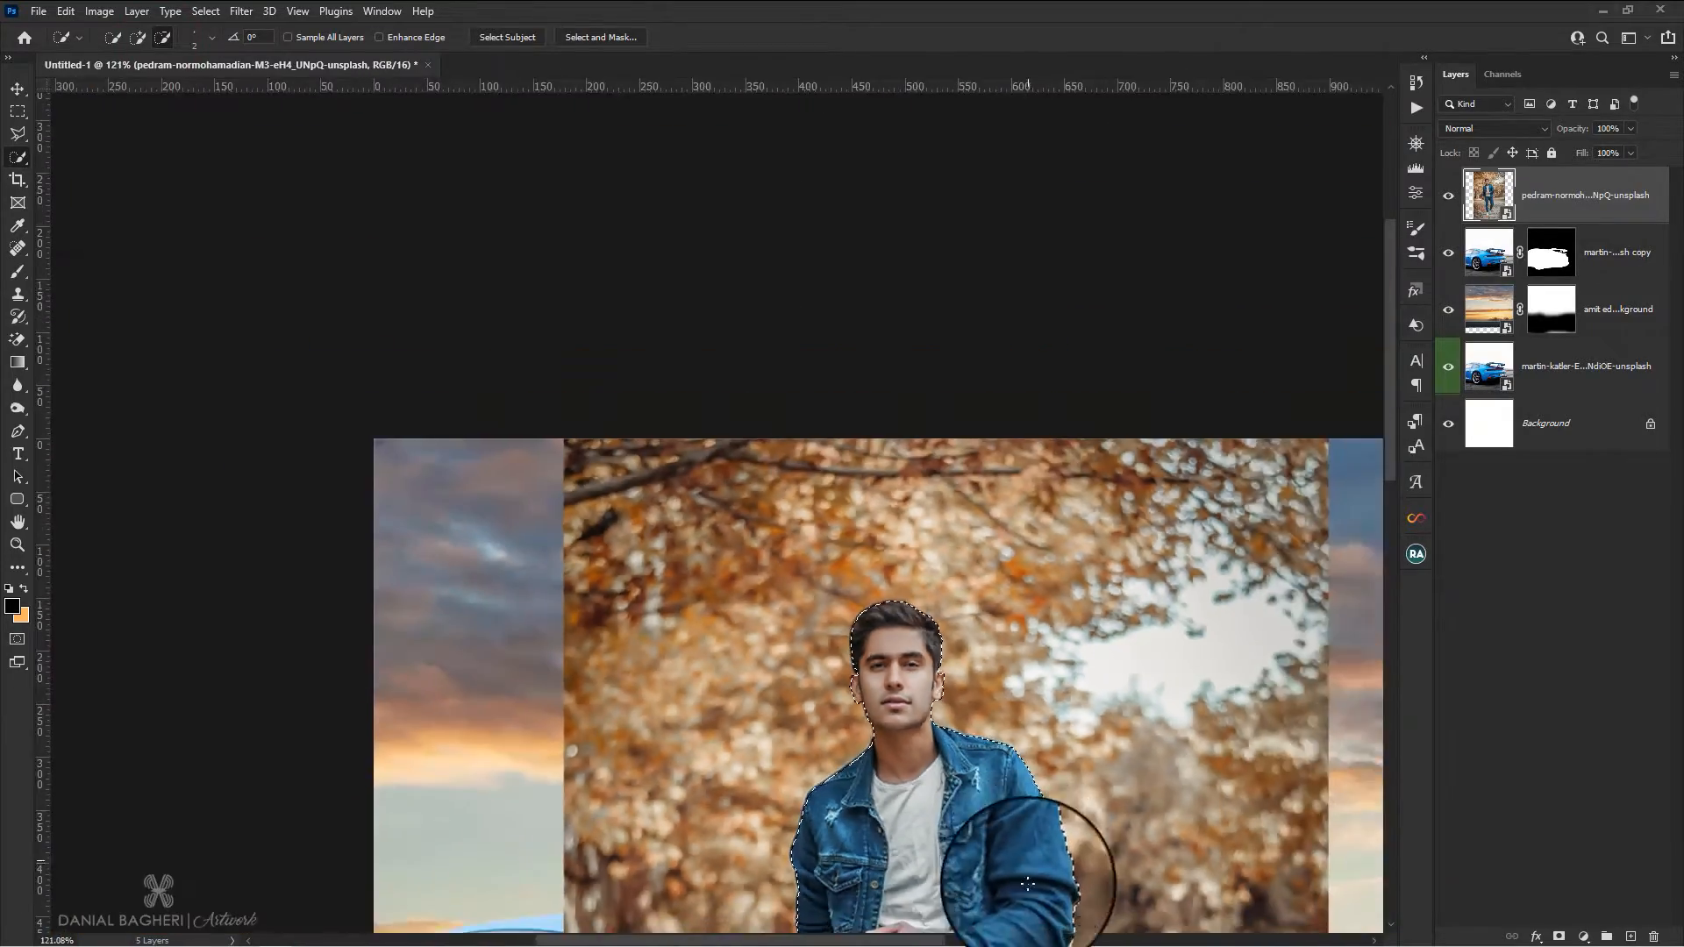
scroll(902, 900, "up", 7)
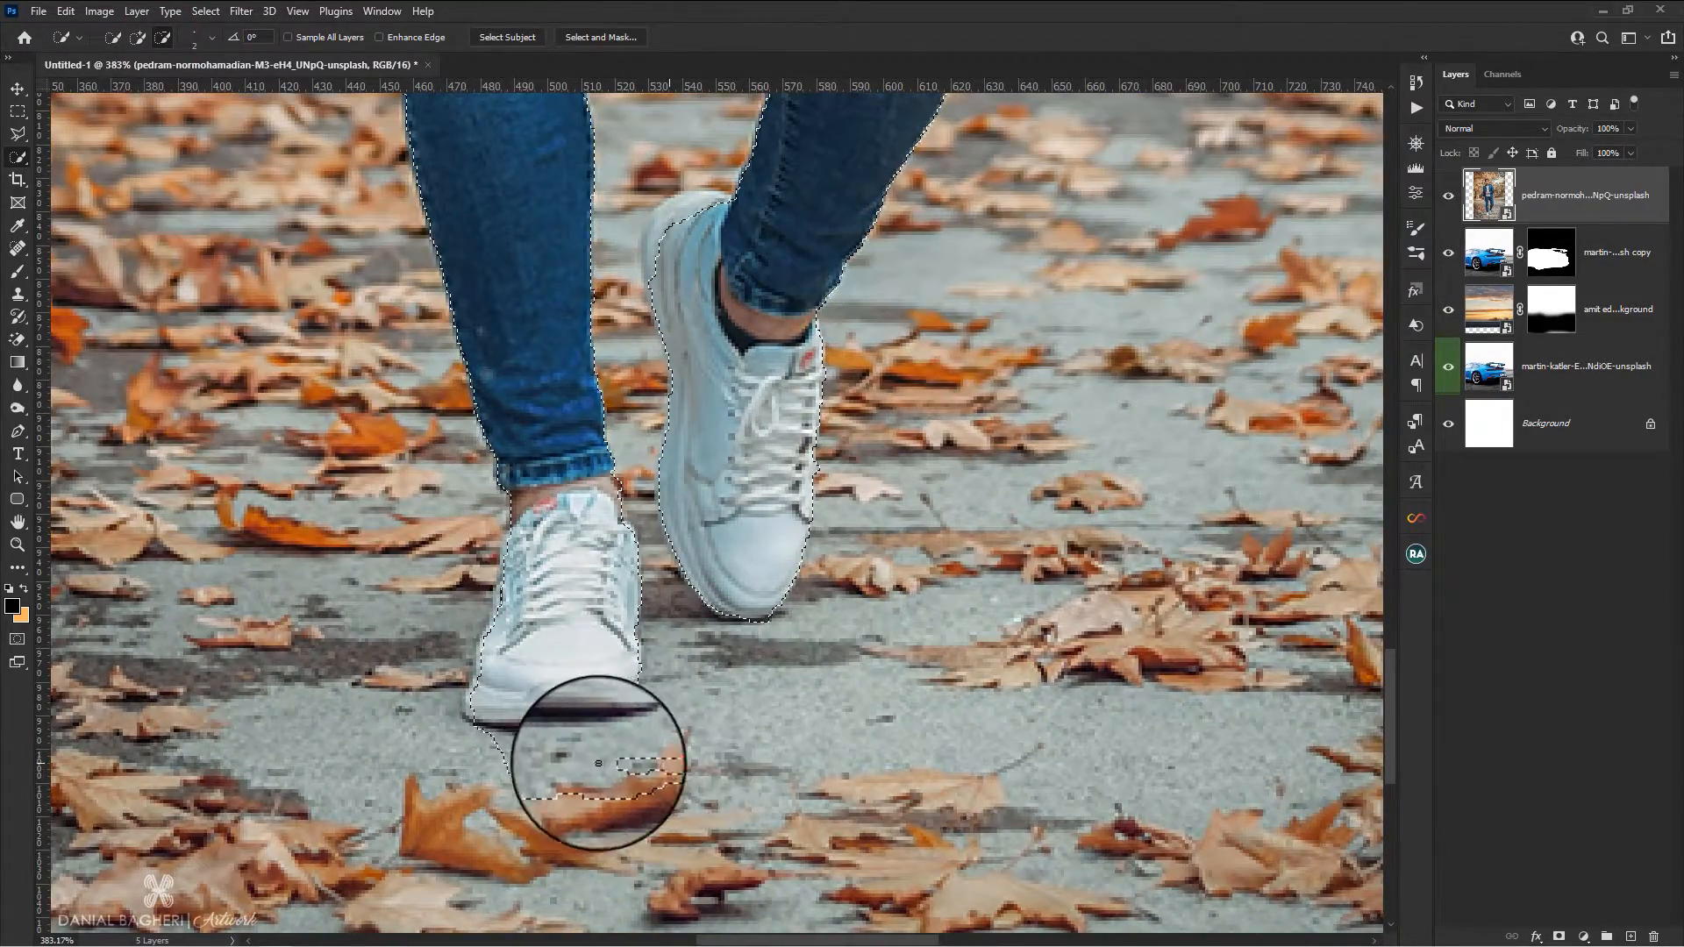
mouse_move(583, 771)
left_mouse_down()
mouse_move(620, 771)
mouse_move(620, 734)
mouse_move(645, 731)
left_mouse_up()
left_click(507, 742)
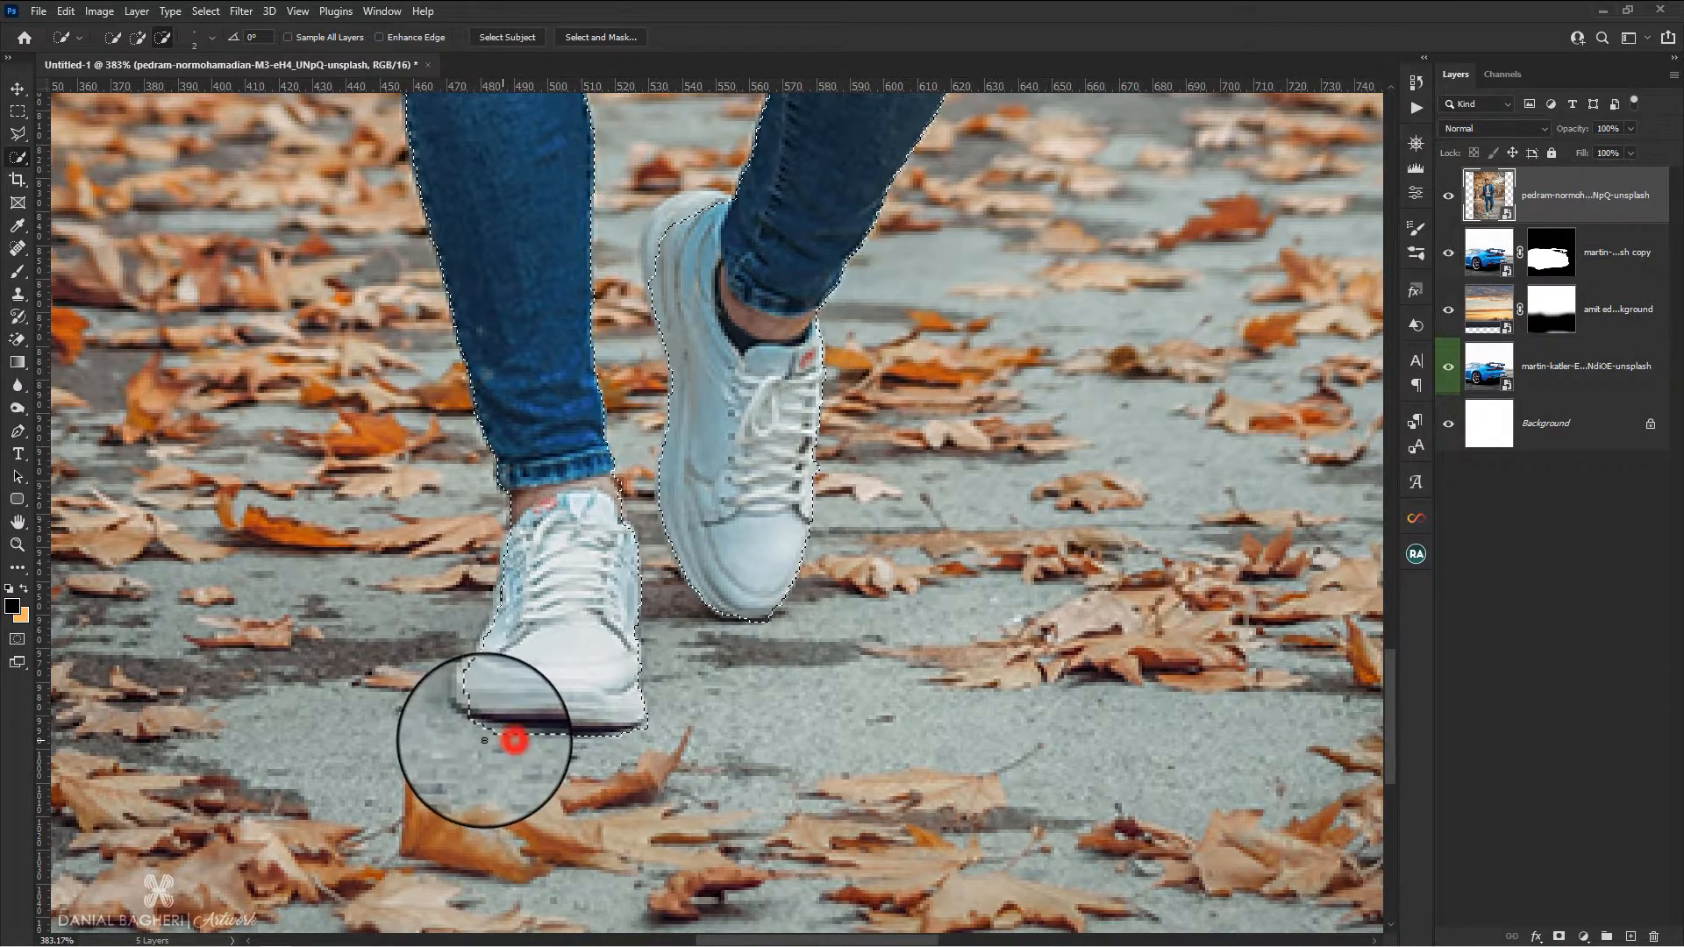
Add a layer mask to the man's photo from the selection to hide its autumn background
scroll(498, 737, "down", 3)
scroll(669, 526, "down", 3)
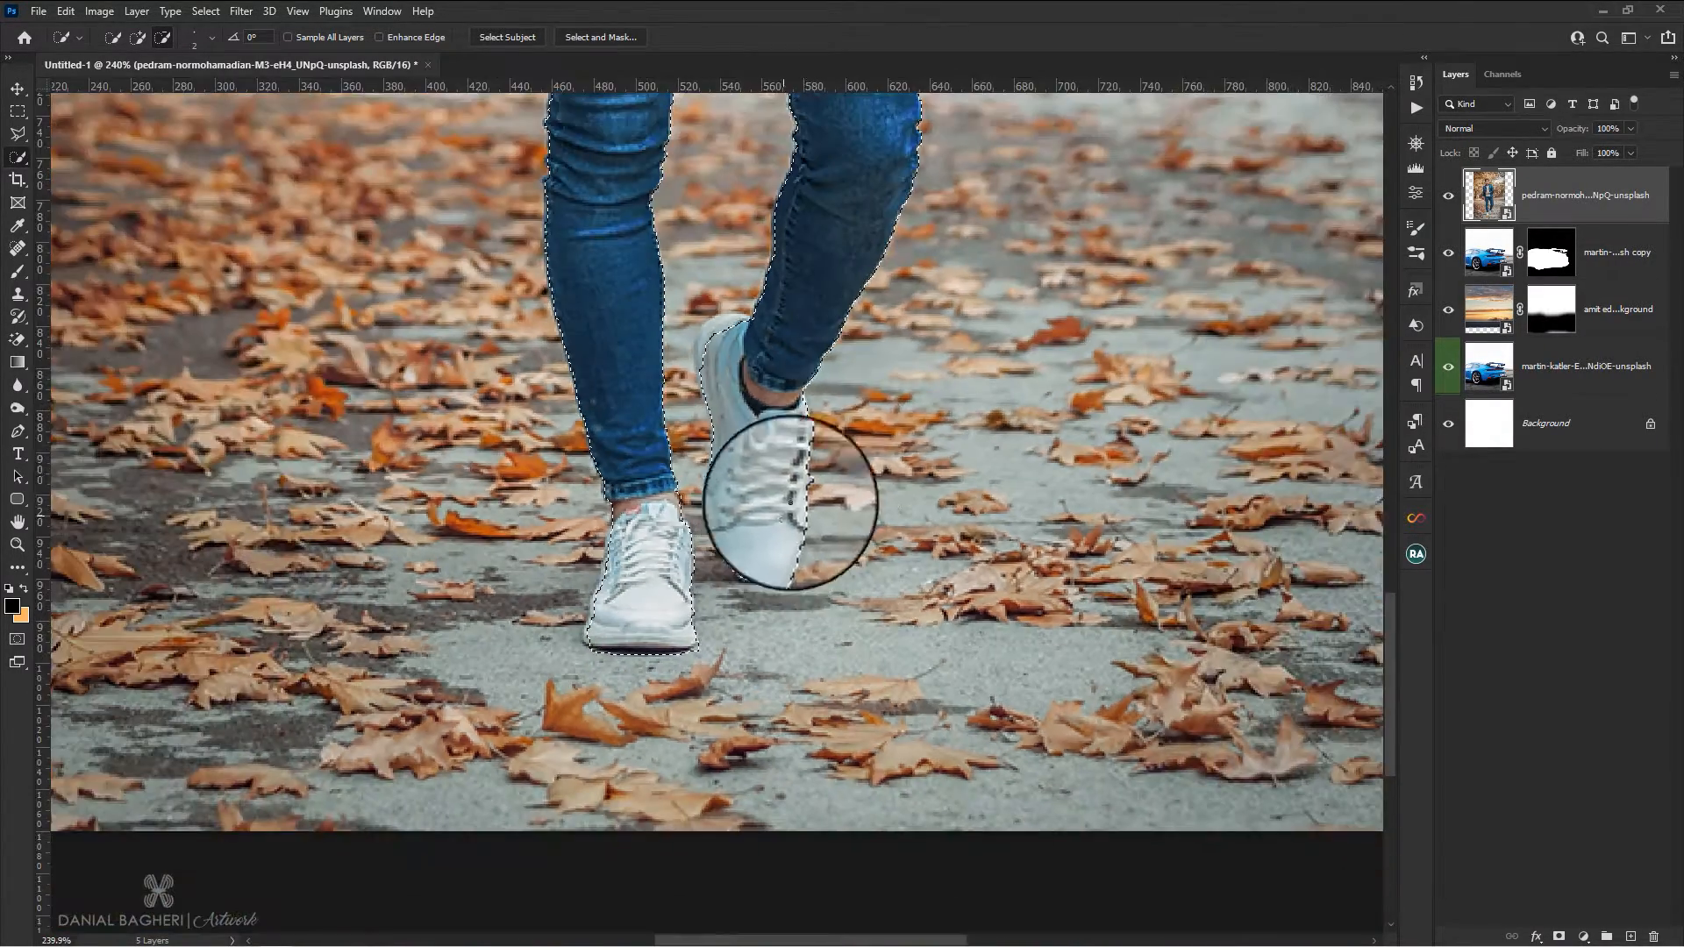
scroll(864, 298, "down", 4)
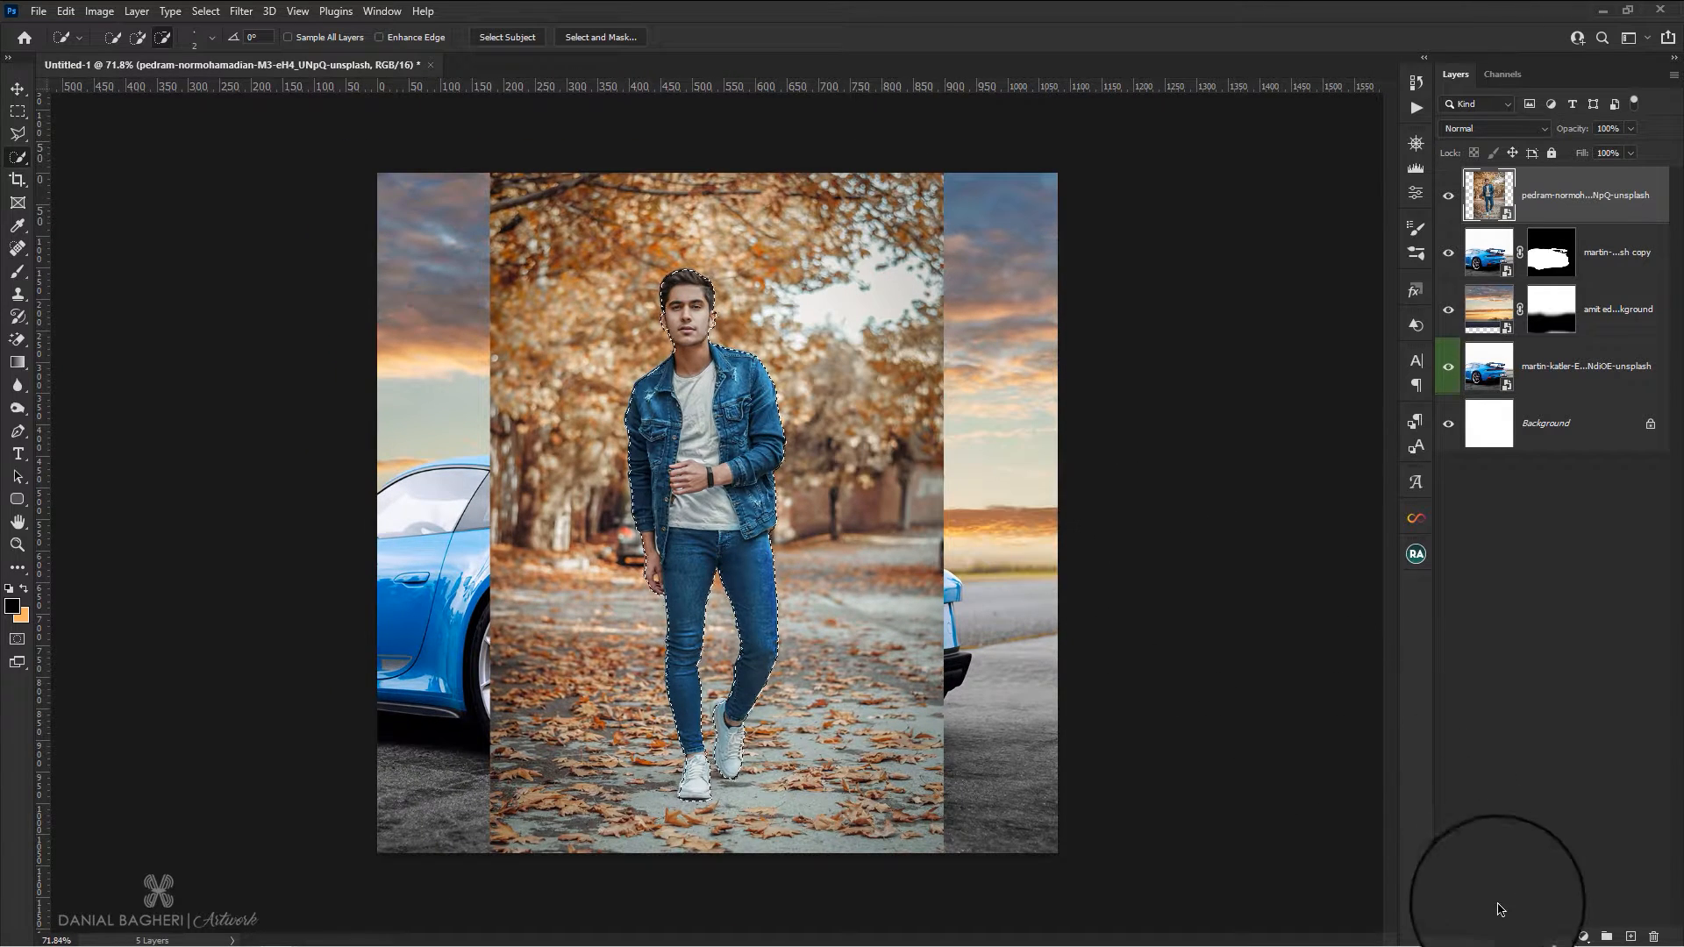
left_click(1559, 937)
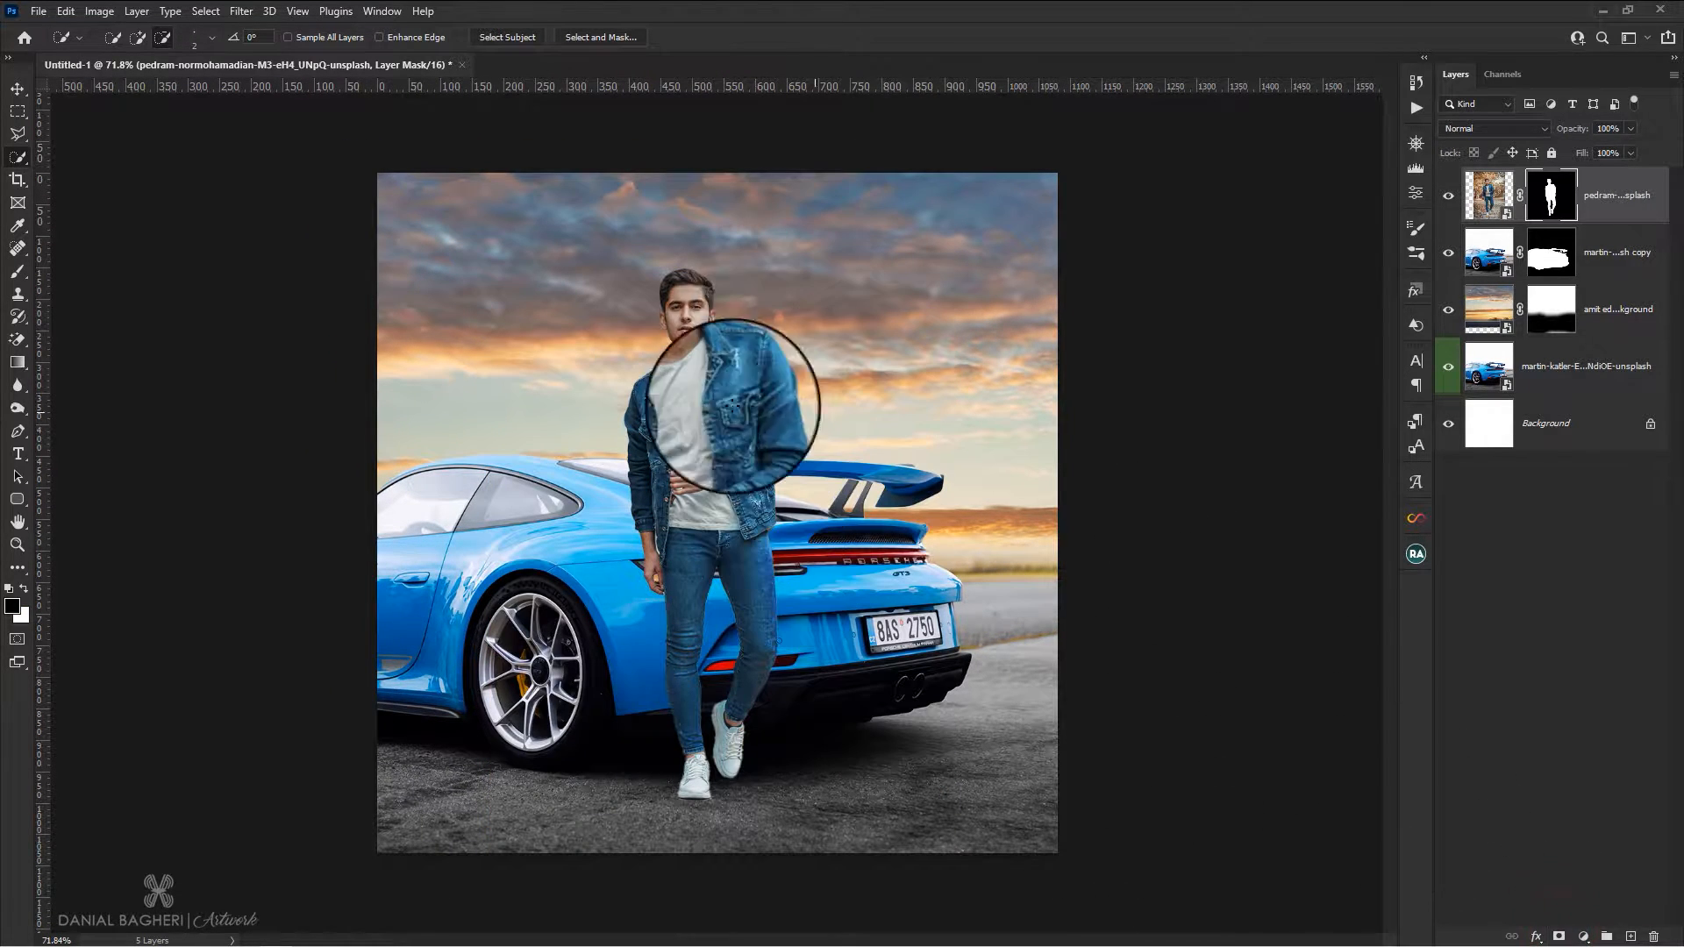
Move the masked man slightly down and to the left so he stands in front of the car beside the rear wheel
left_click(17, 89)
scroll(778, 331, "up", 2)
left_click_drag(727, 439, 708, 495)
scroll(726, 614, "down", 1)
left_click_drag(725, 608, 703, 608)
scroll(772, 571, "down", 2)
scroll(770, 568, "down", 1)
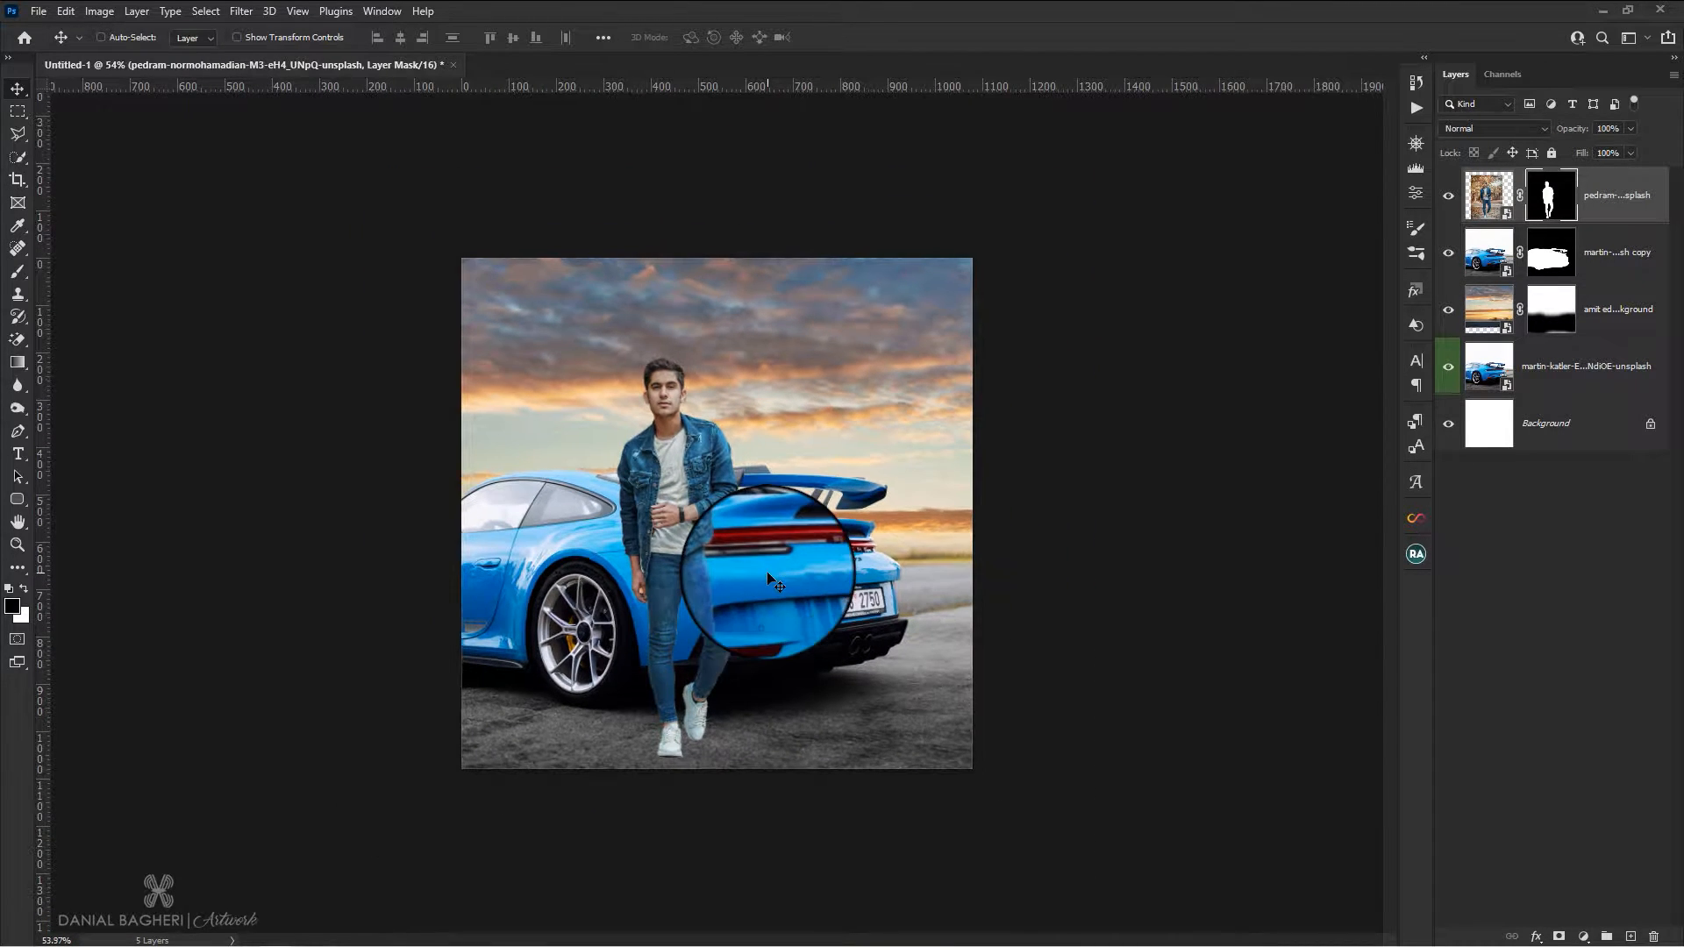
scroll(710, 579, "up", 2)
scroll(737, 523, "down", 1)
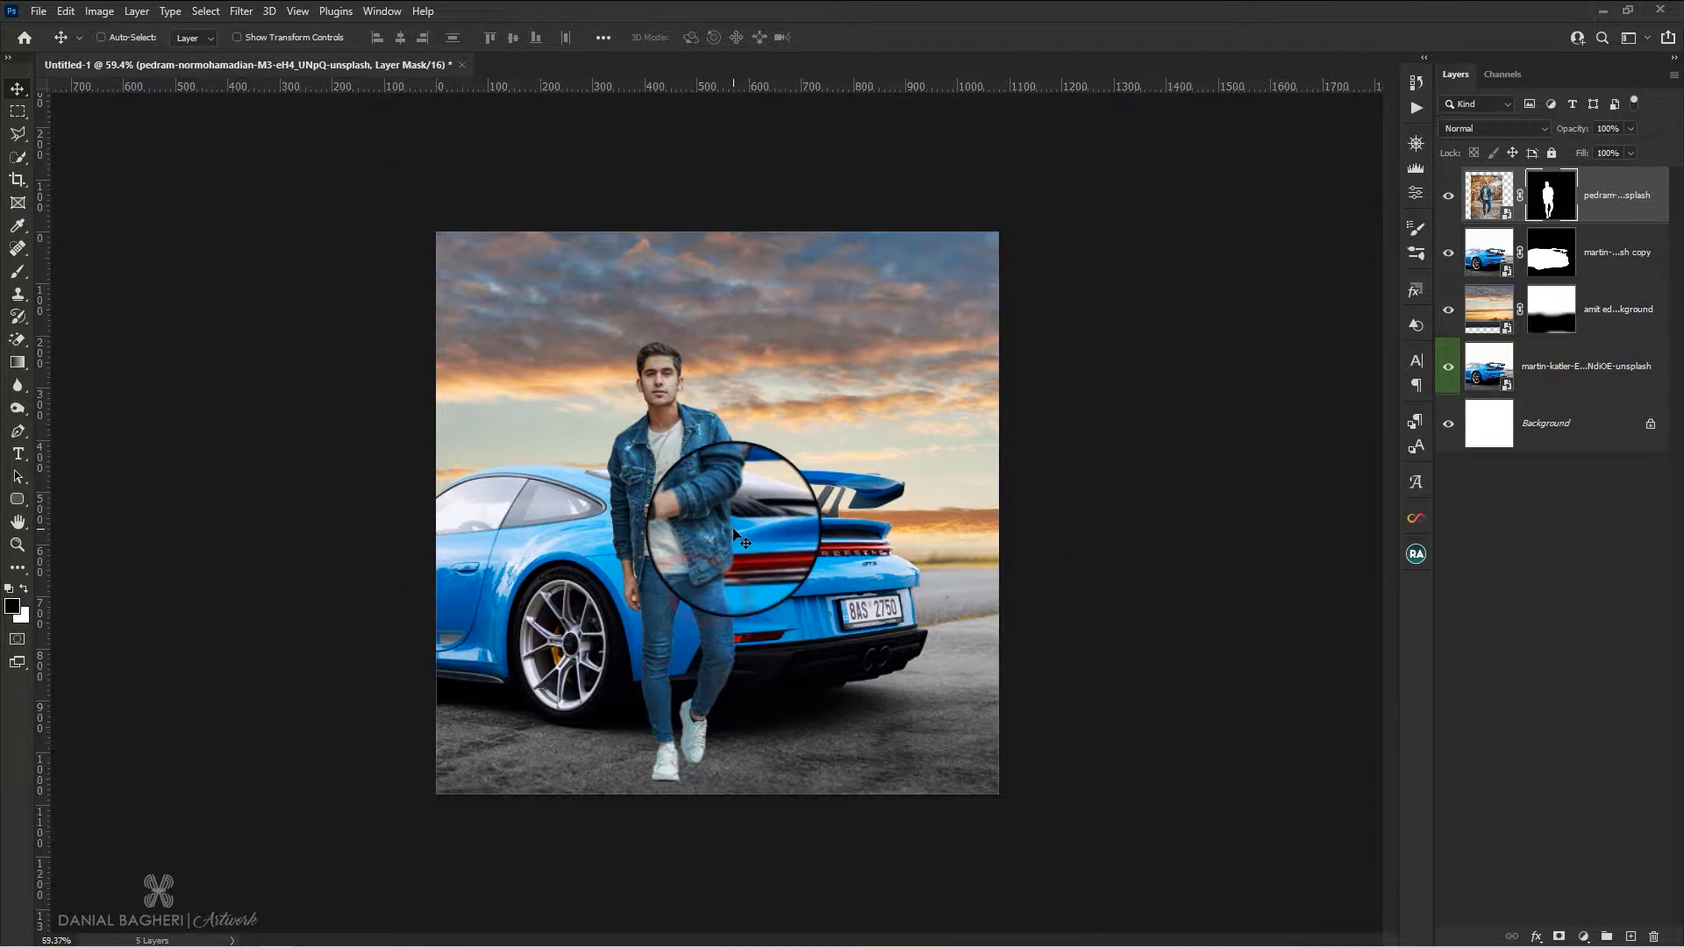
scroll(737, 523, "up", 1)
Start a Field Blur on the sunset background layer with a blur of 6 px
left_click(1491, 307)
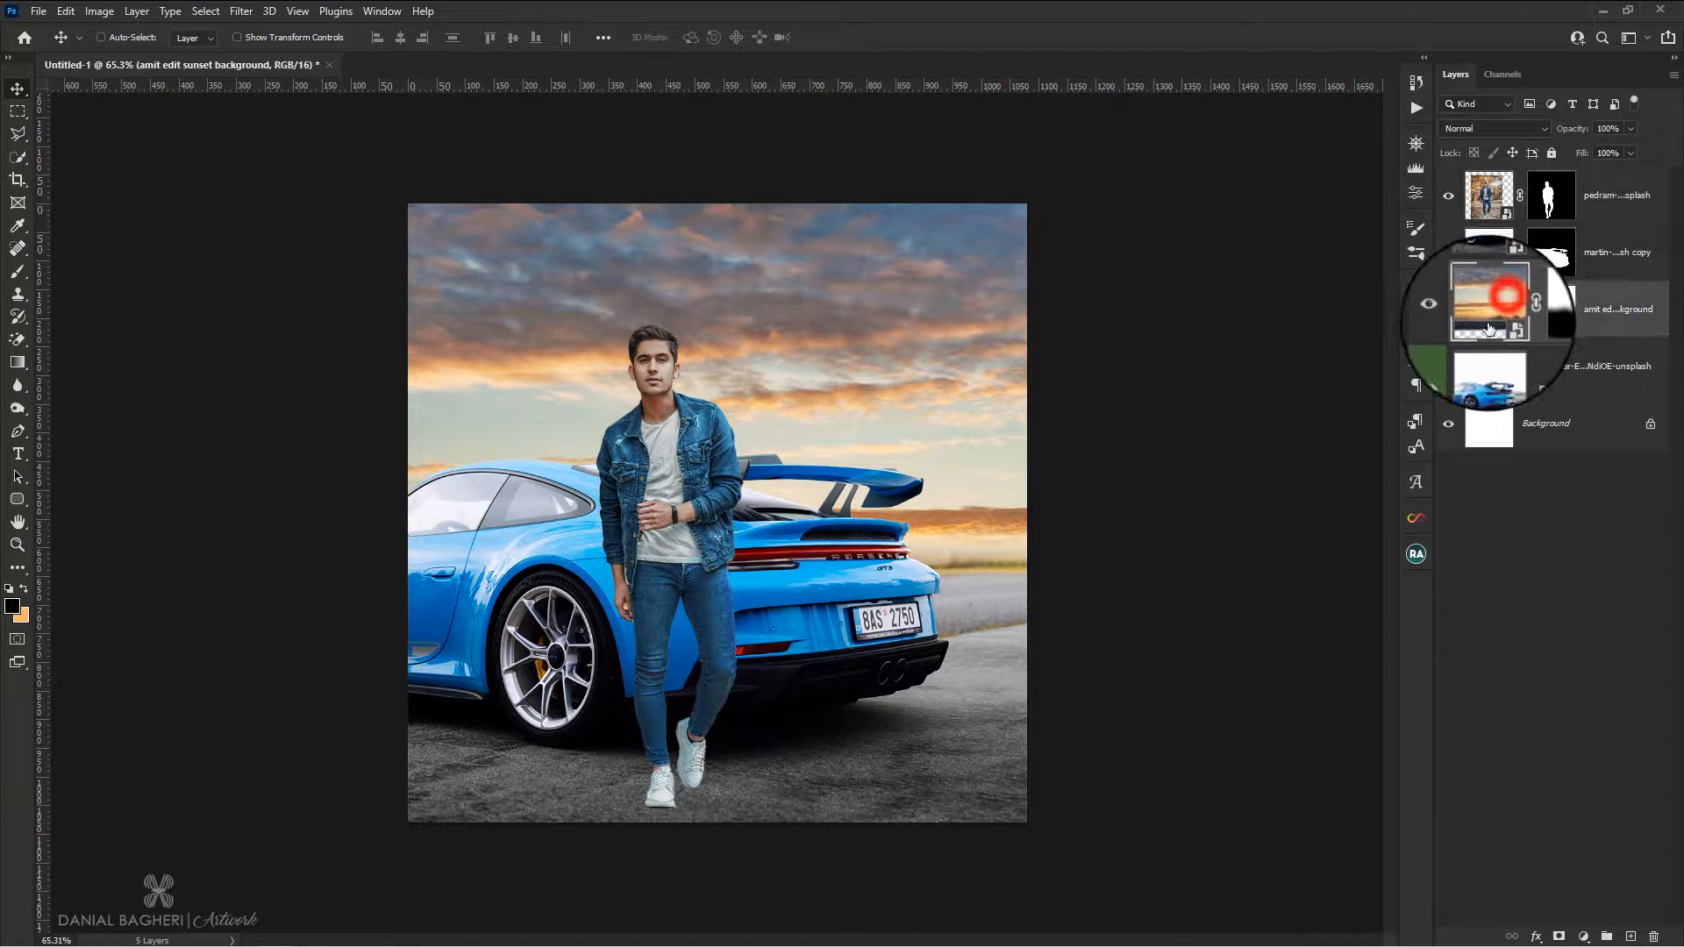
left_click(241, 11)
mouse_move(267, 270)
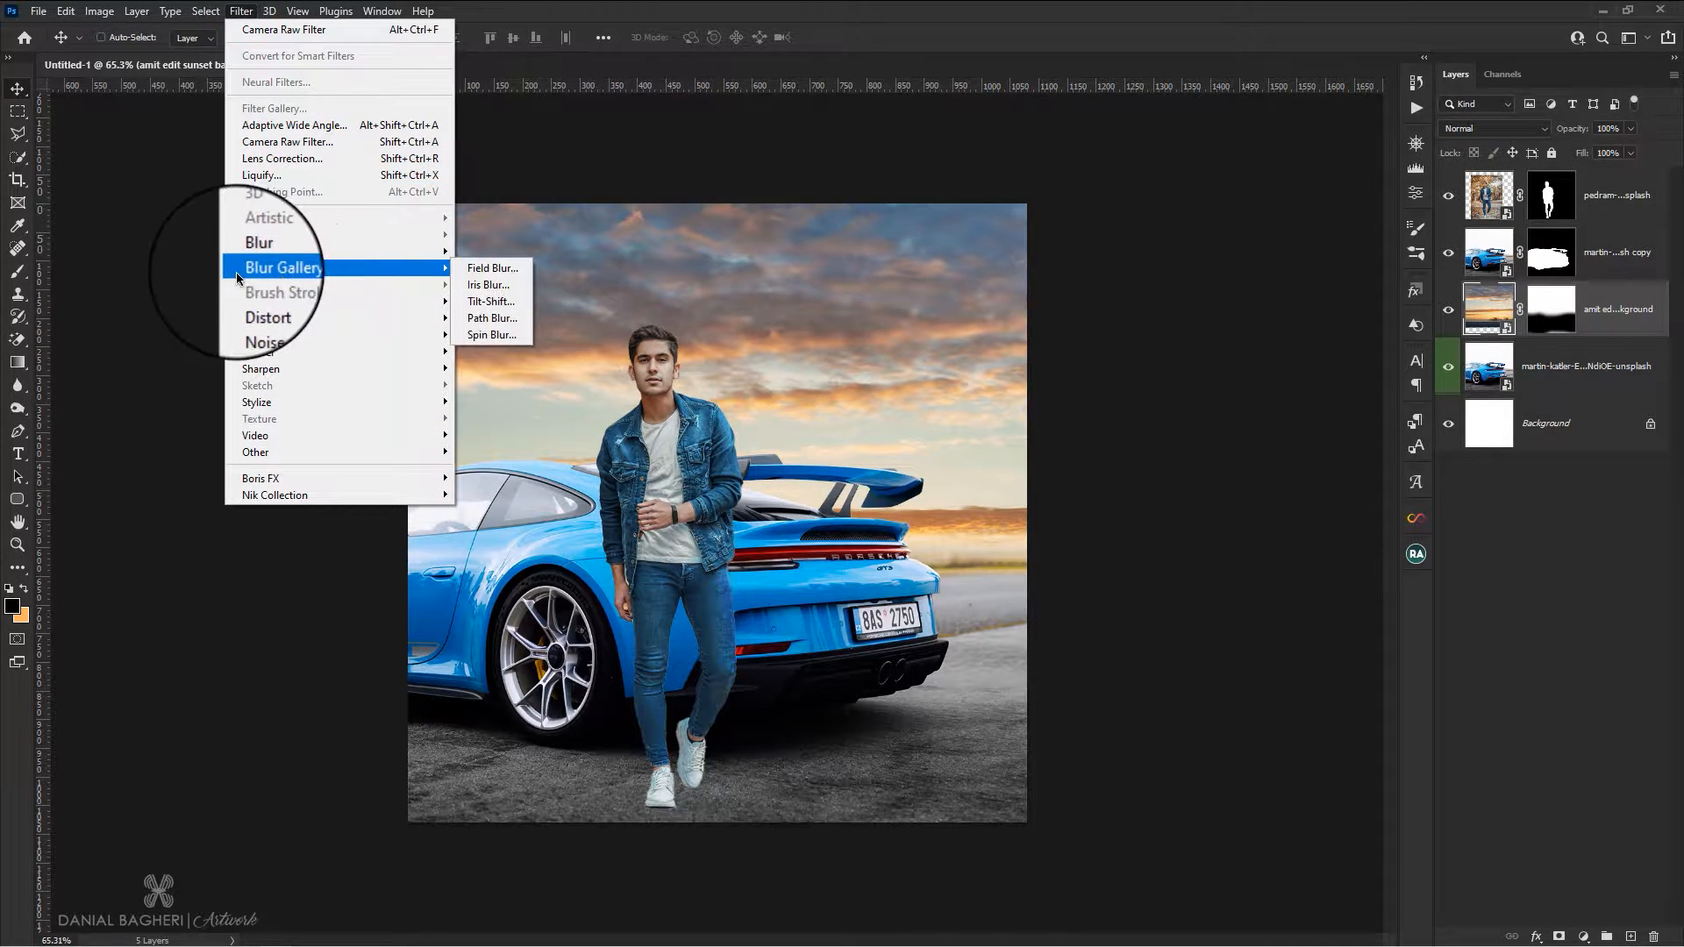
left_click(488, 272)
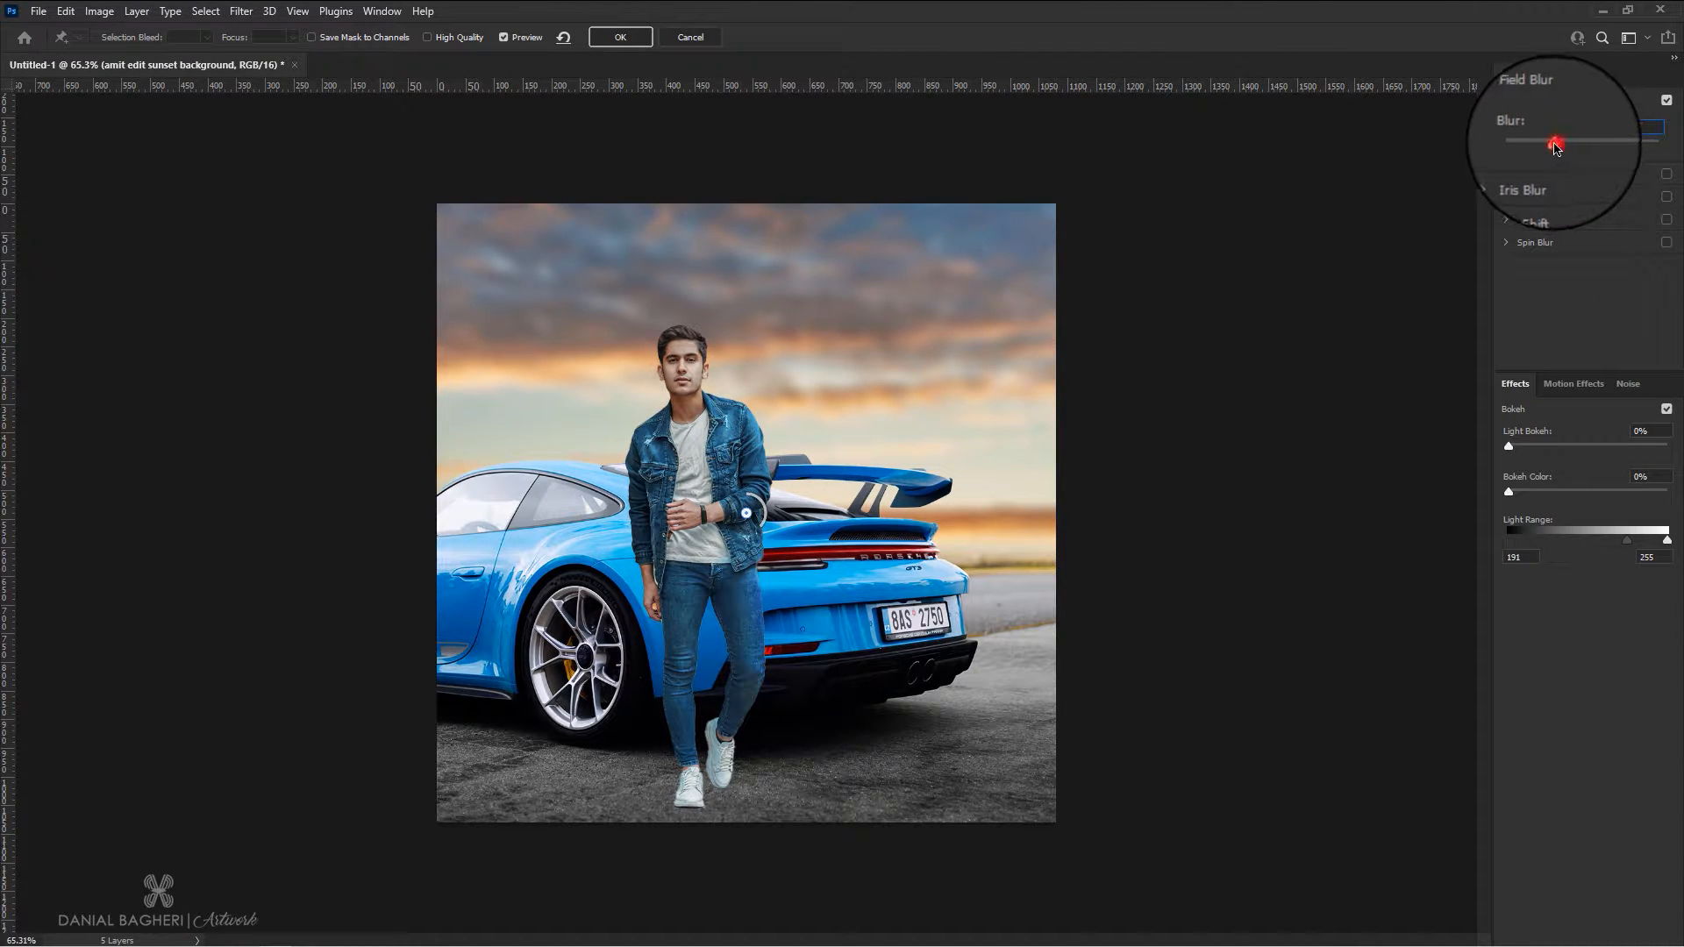
left_click_drag(1555, 146, 1549, 147)
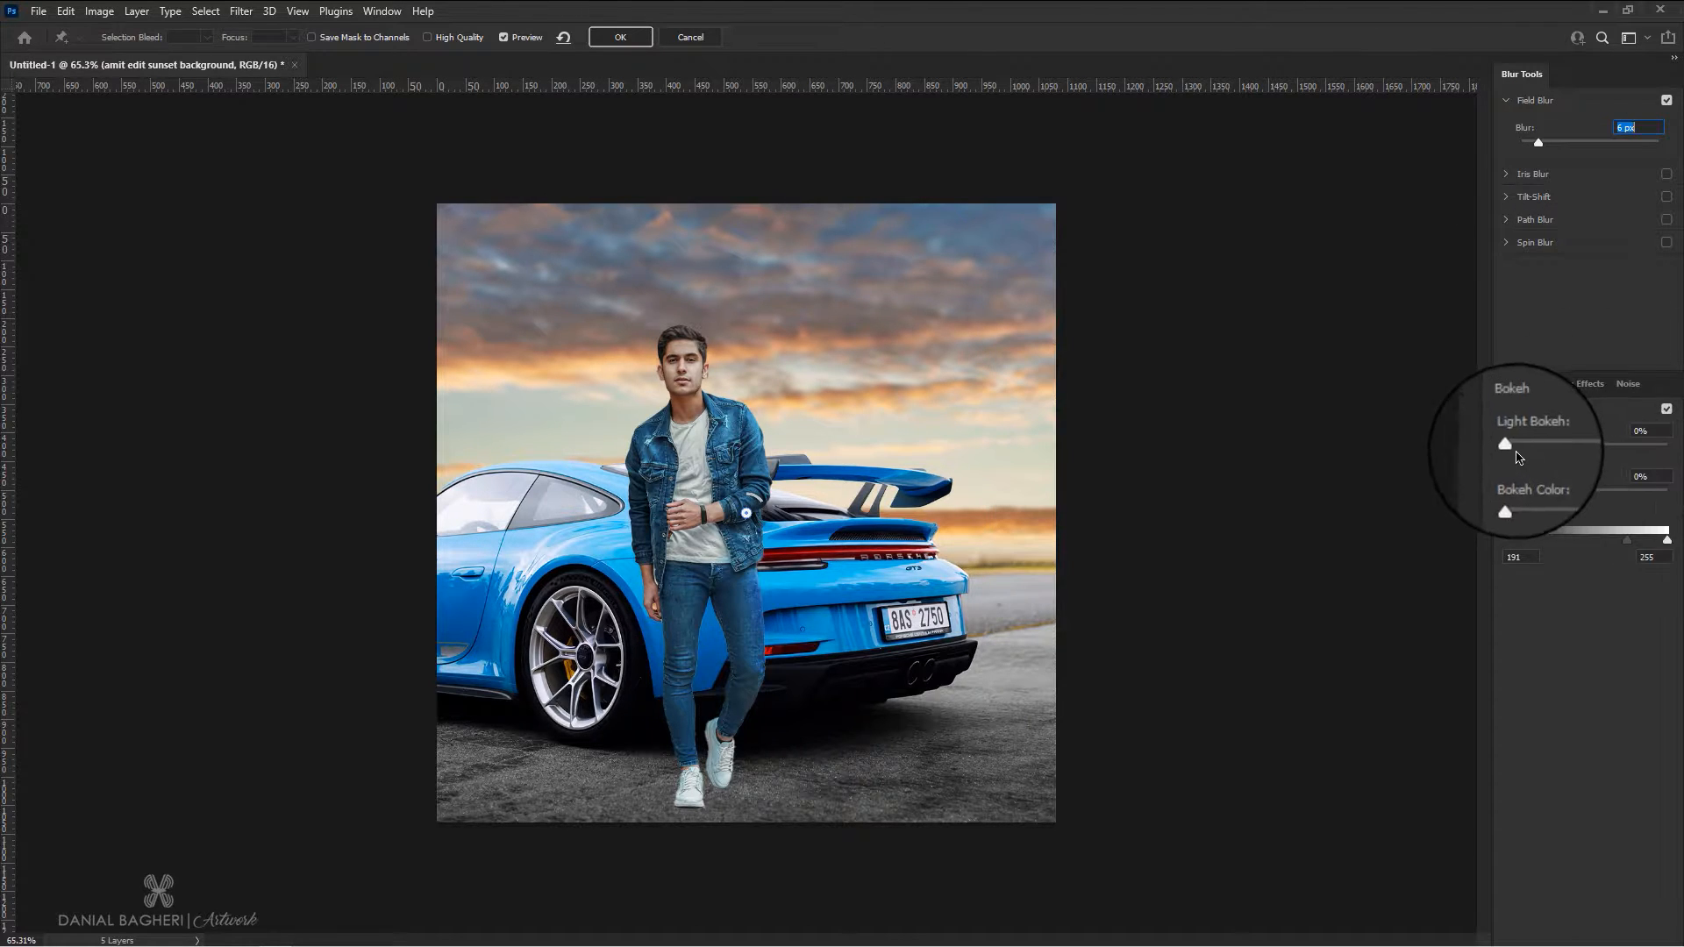
Set the sky blur's light bokeh to 19%, bokeh color to 80% and light range to 157–255, and apply it
left_click_drag(1509, 446, 1534, 452)
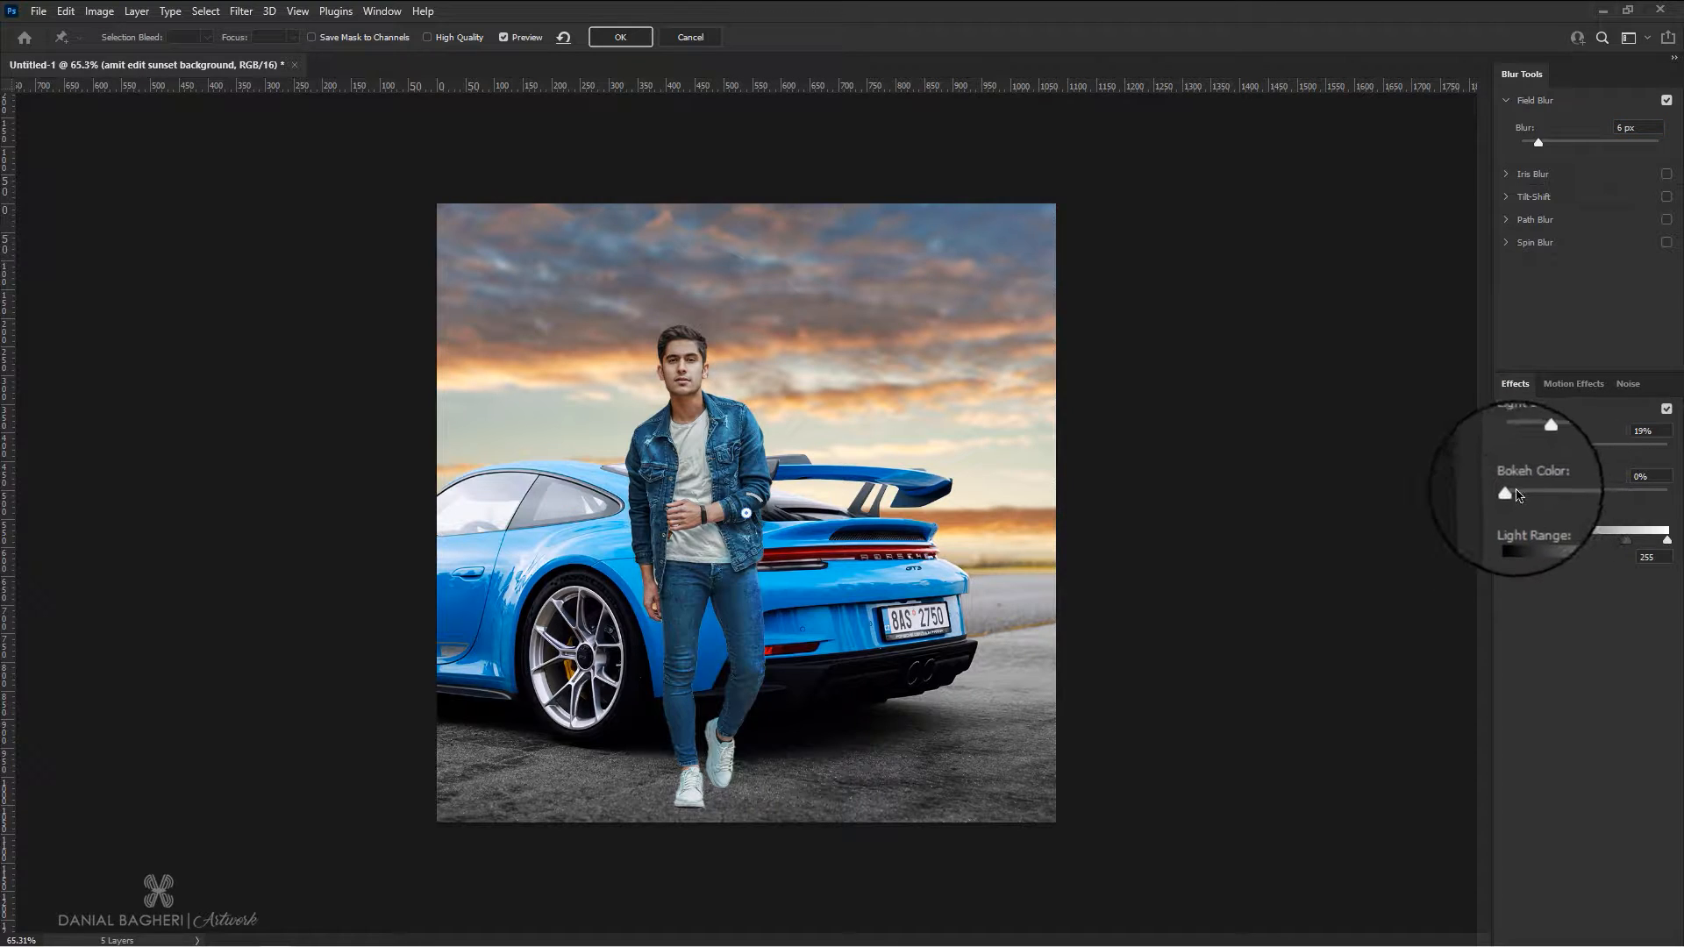
left_click_drag(1504, 491, 1517, 494)
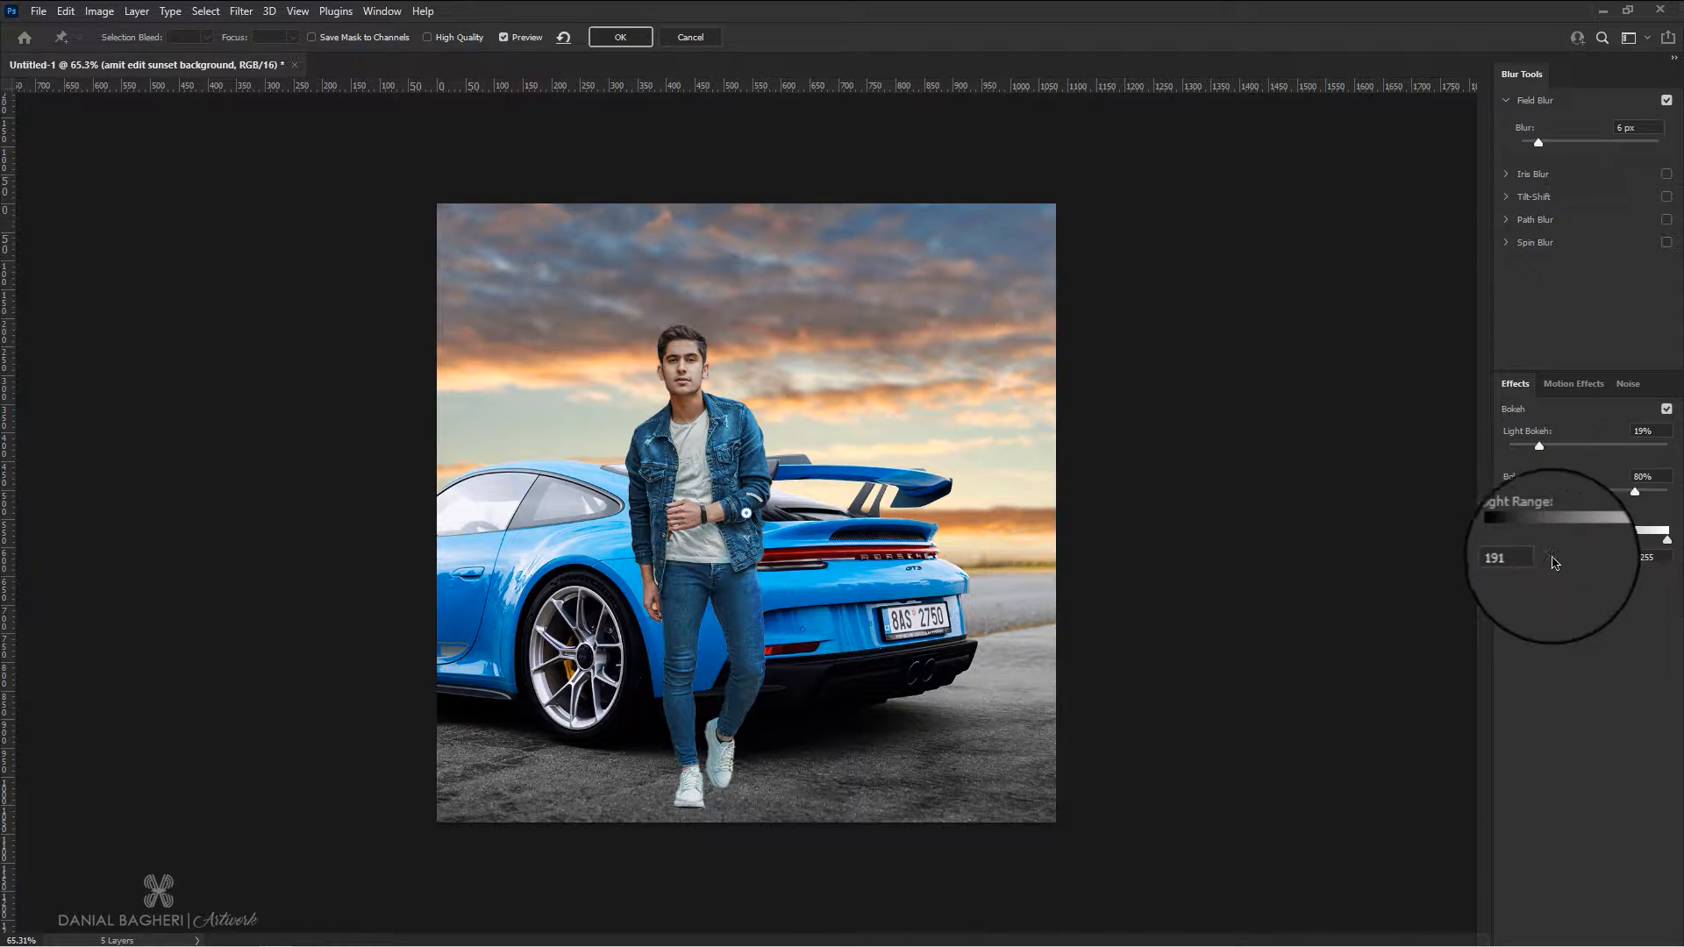
mouse_move(1634, 546)
left_mouse_down()
mouse_move(1610, 547)
mouse_move(1658, 544)
left_mouse_up()
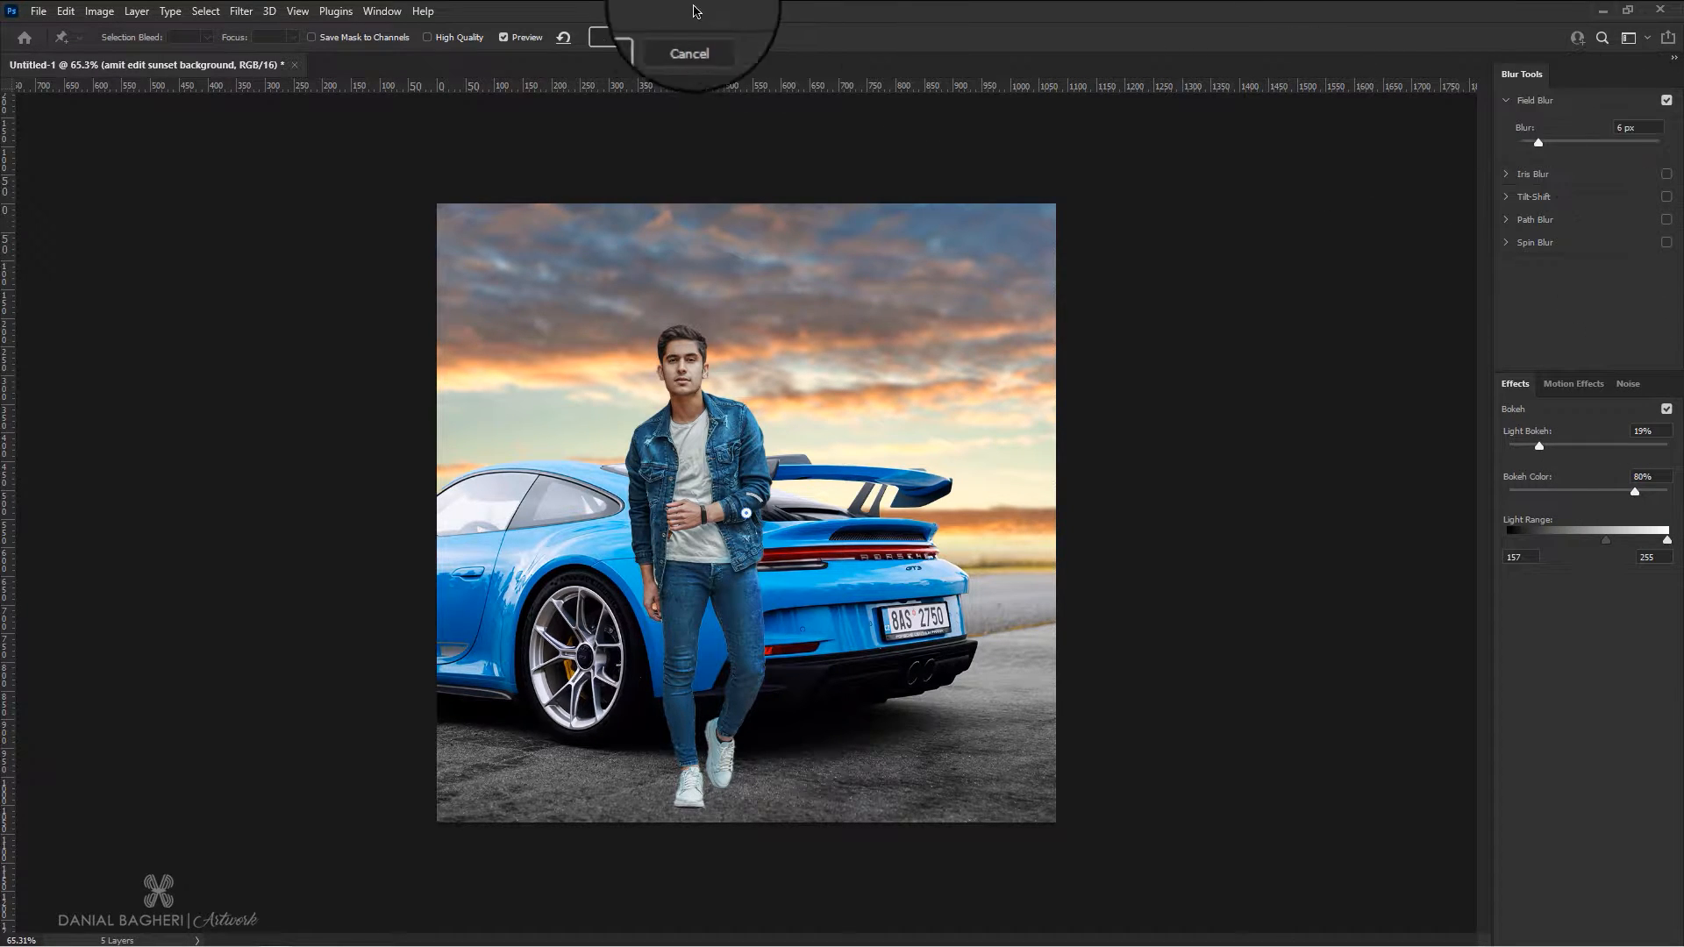
left_click(621, 37)
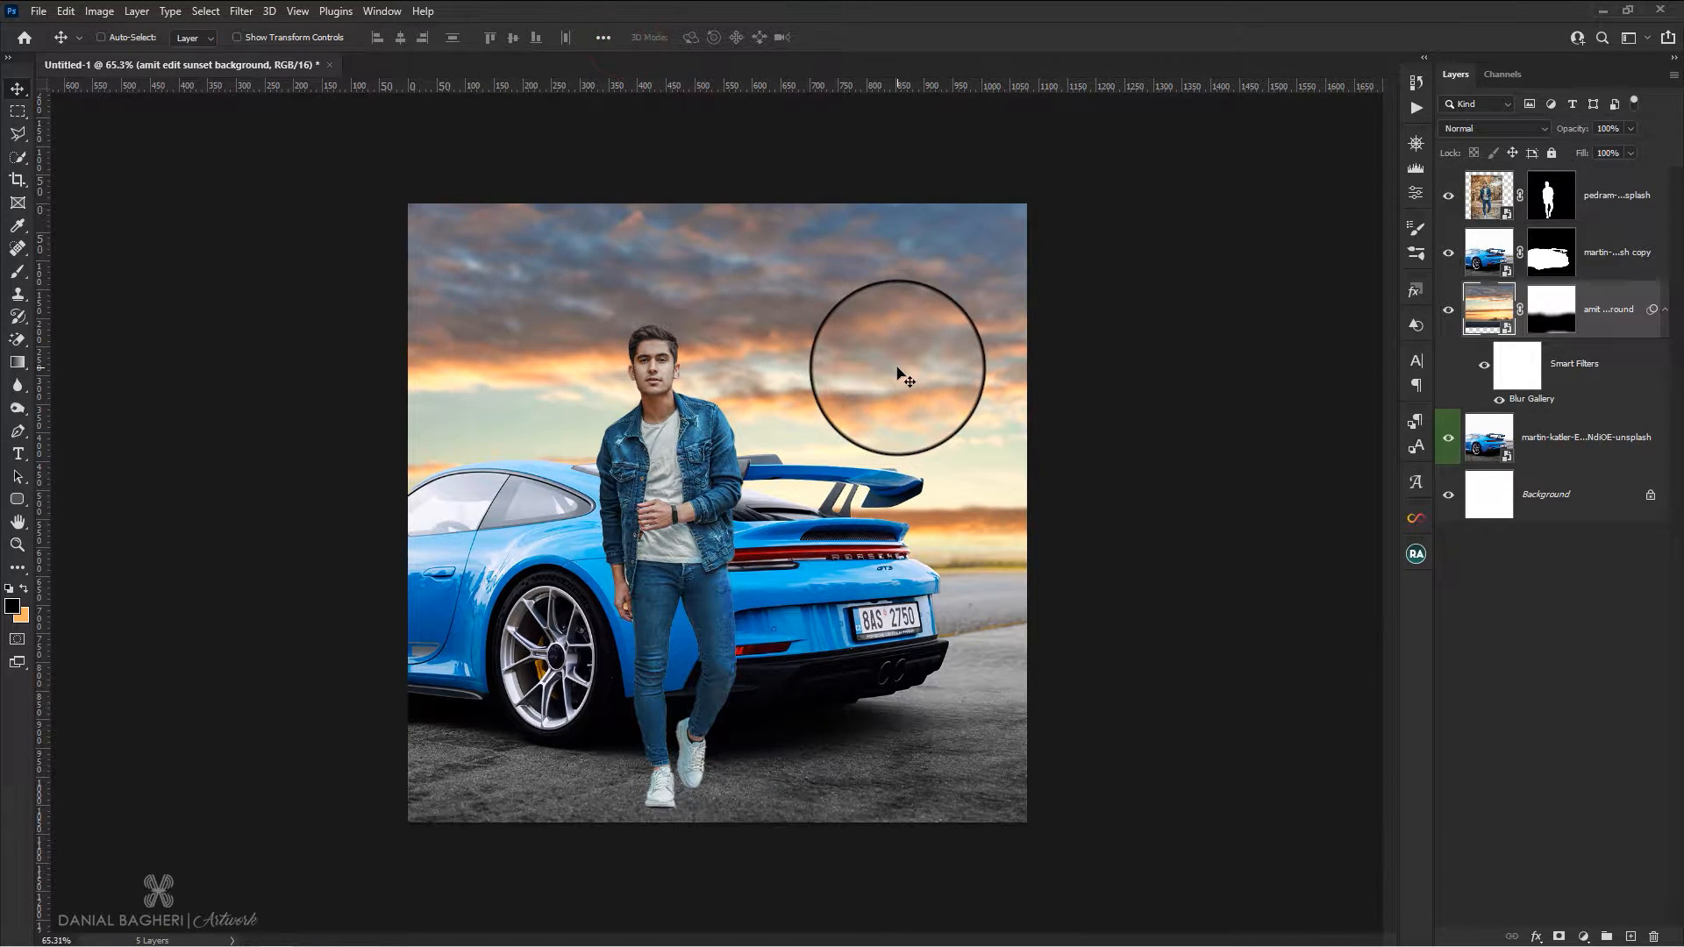
Add a Levels adjustment above the original car photo with black input 7, midtones 0.87 and white input 248
scroll(903, 378, "up", 1)
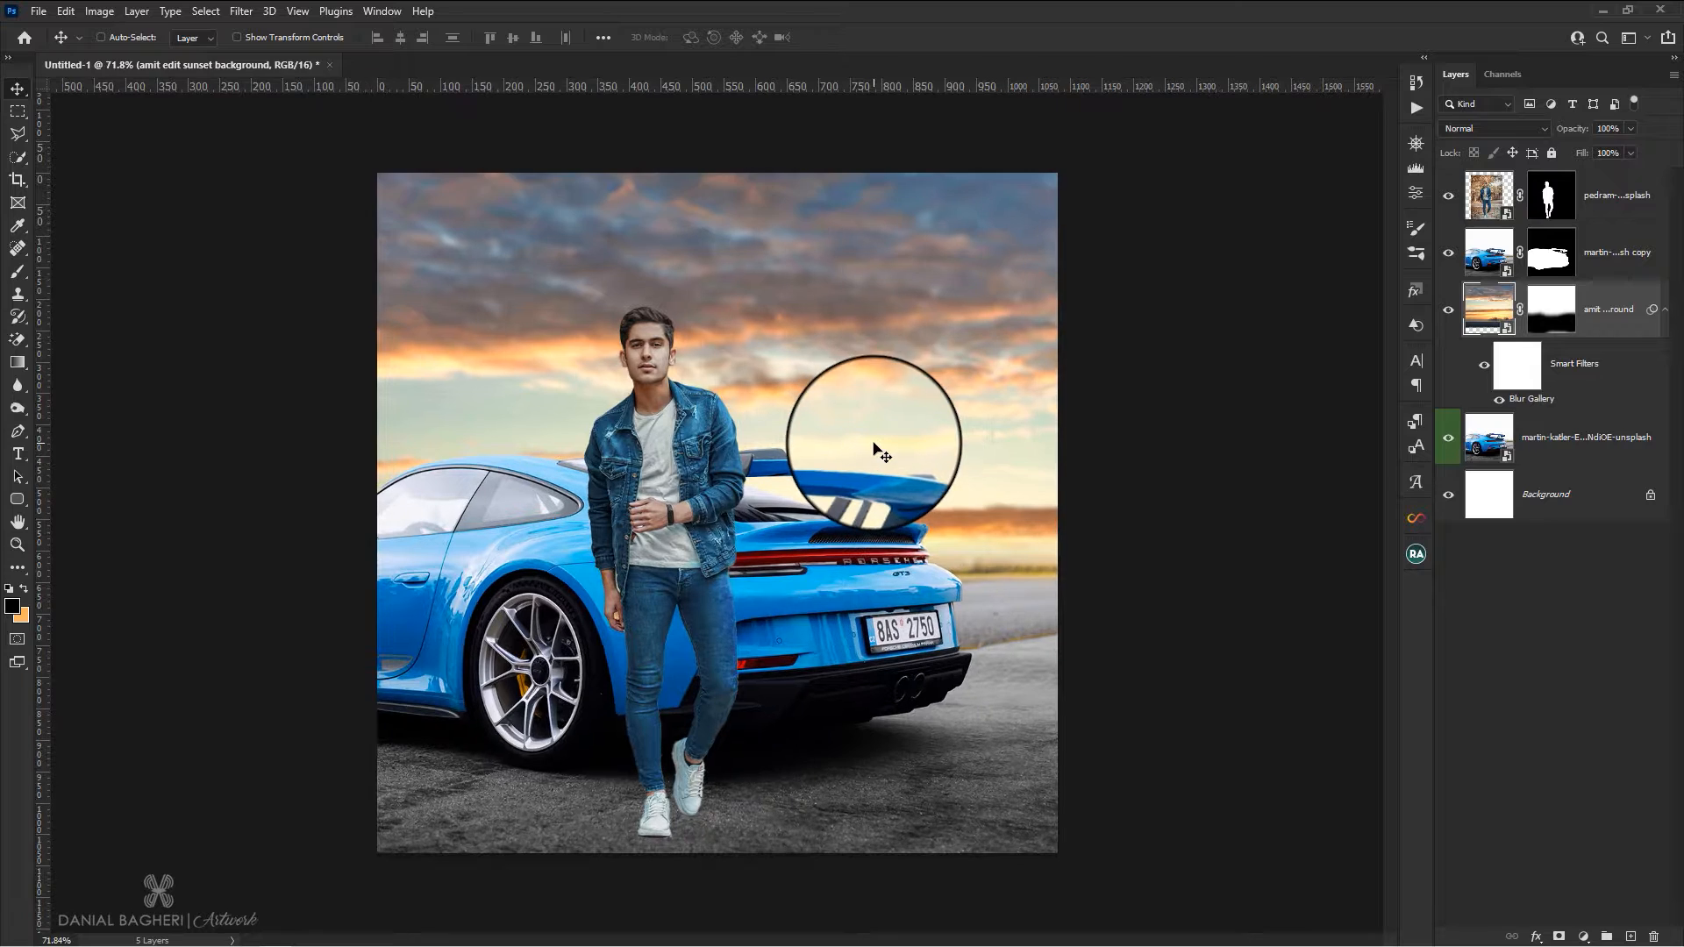
left_click(1547, 452)
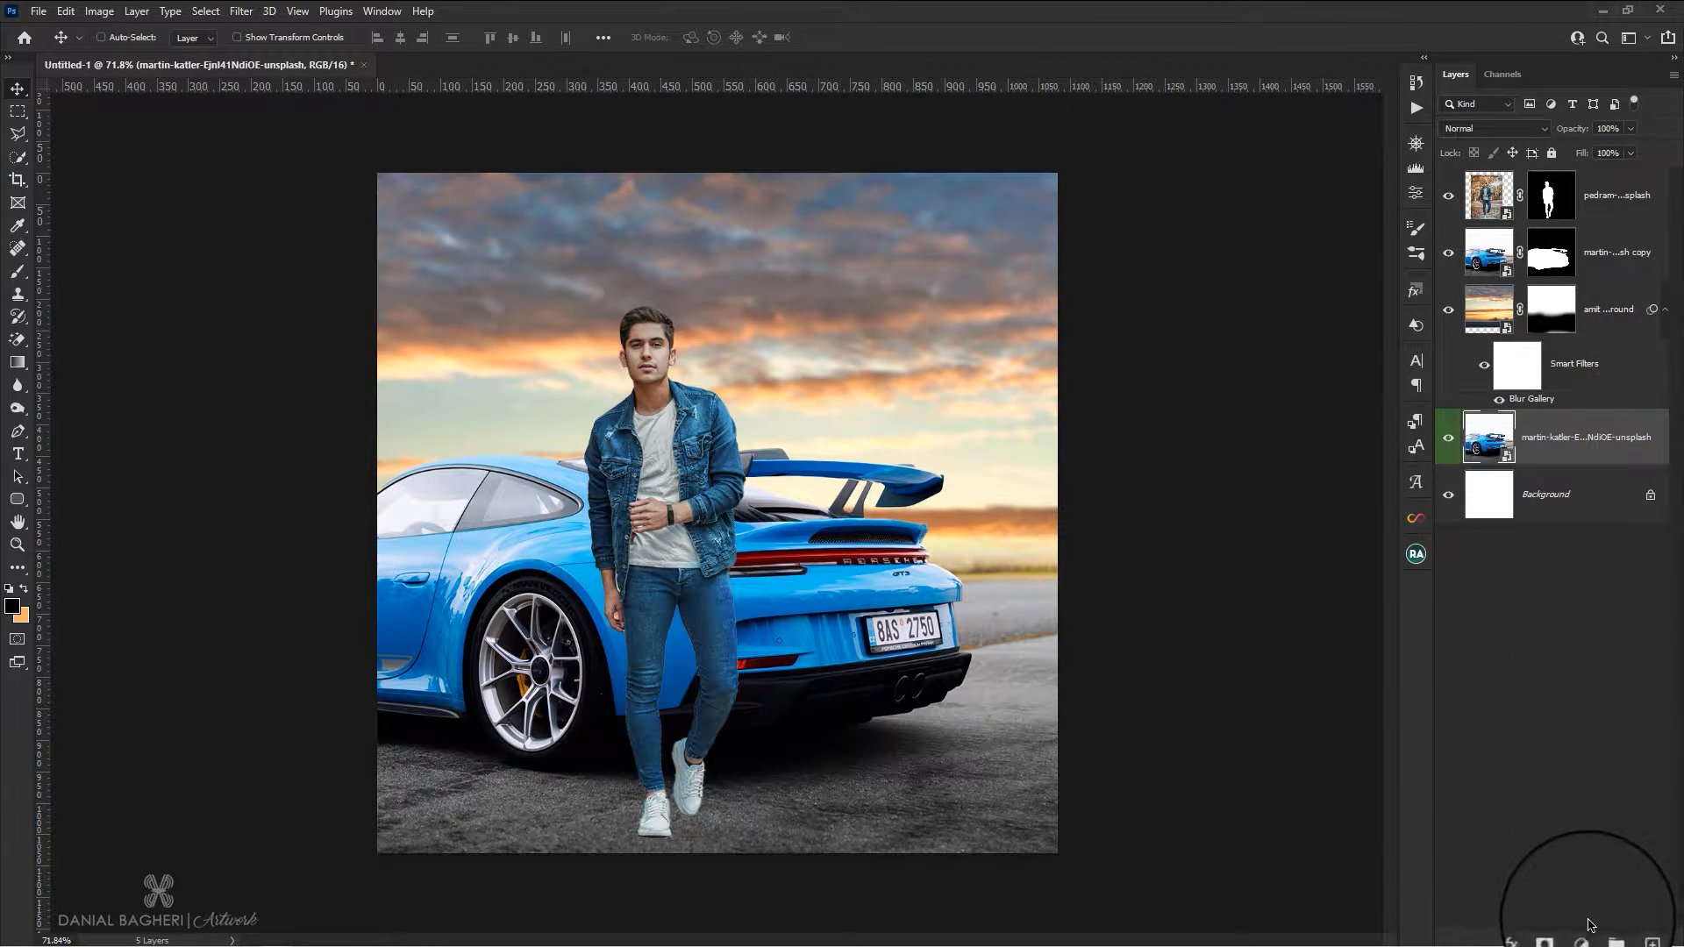
left_click(1584, 936)
left_click(1573, 699)
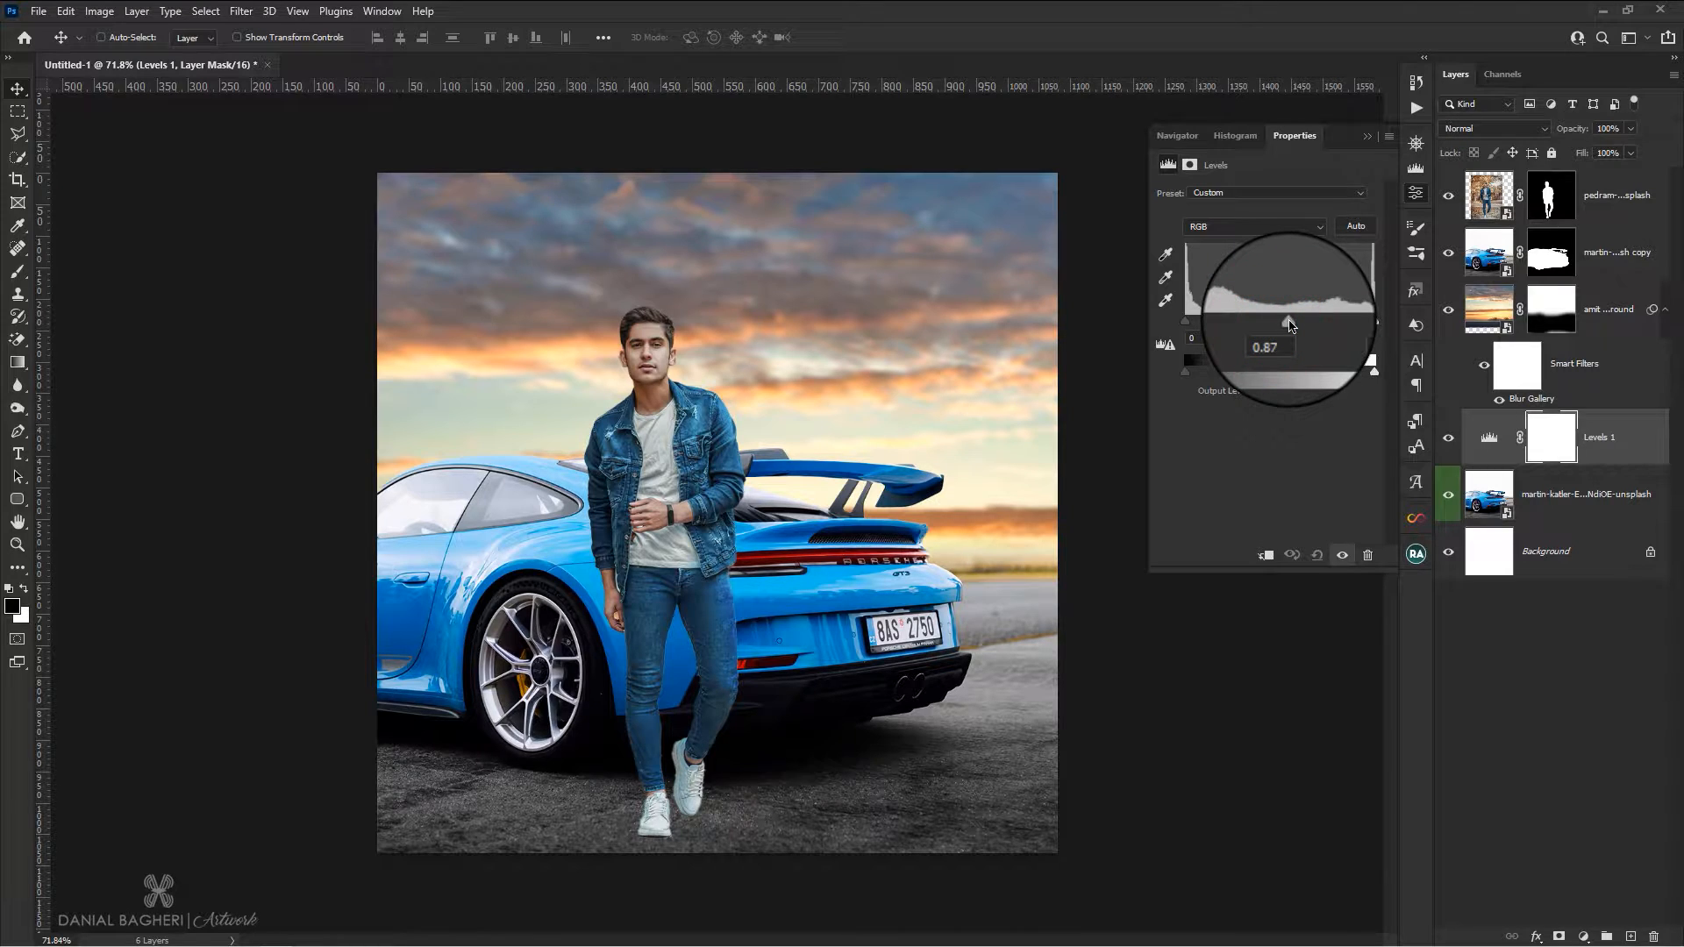
left_click_drag(1185, 322, 1199, 324)
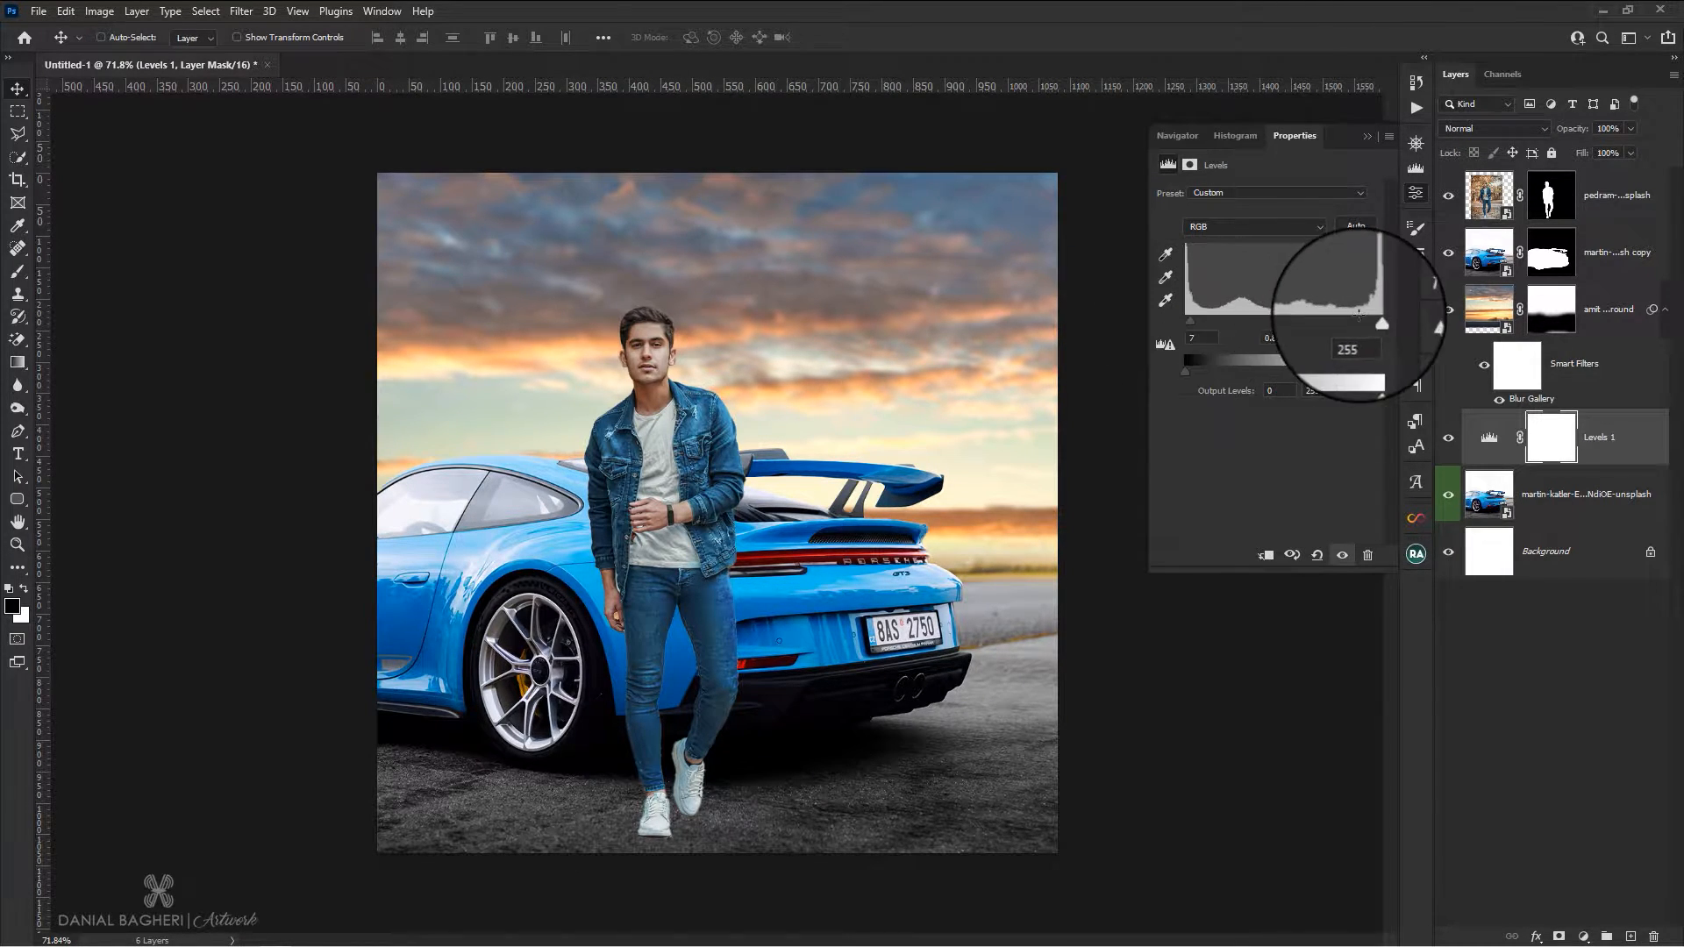
left_click_drag(1373, 322, 1370, 326)
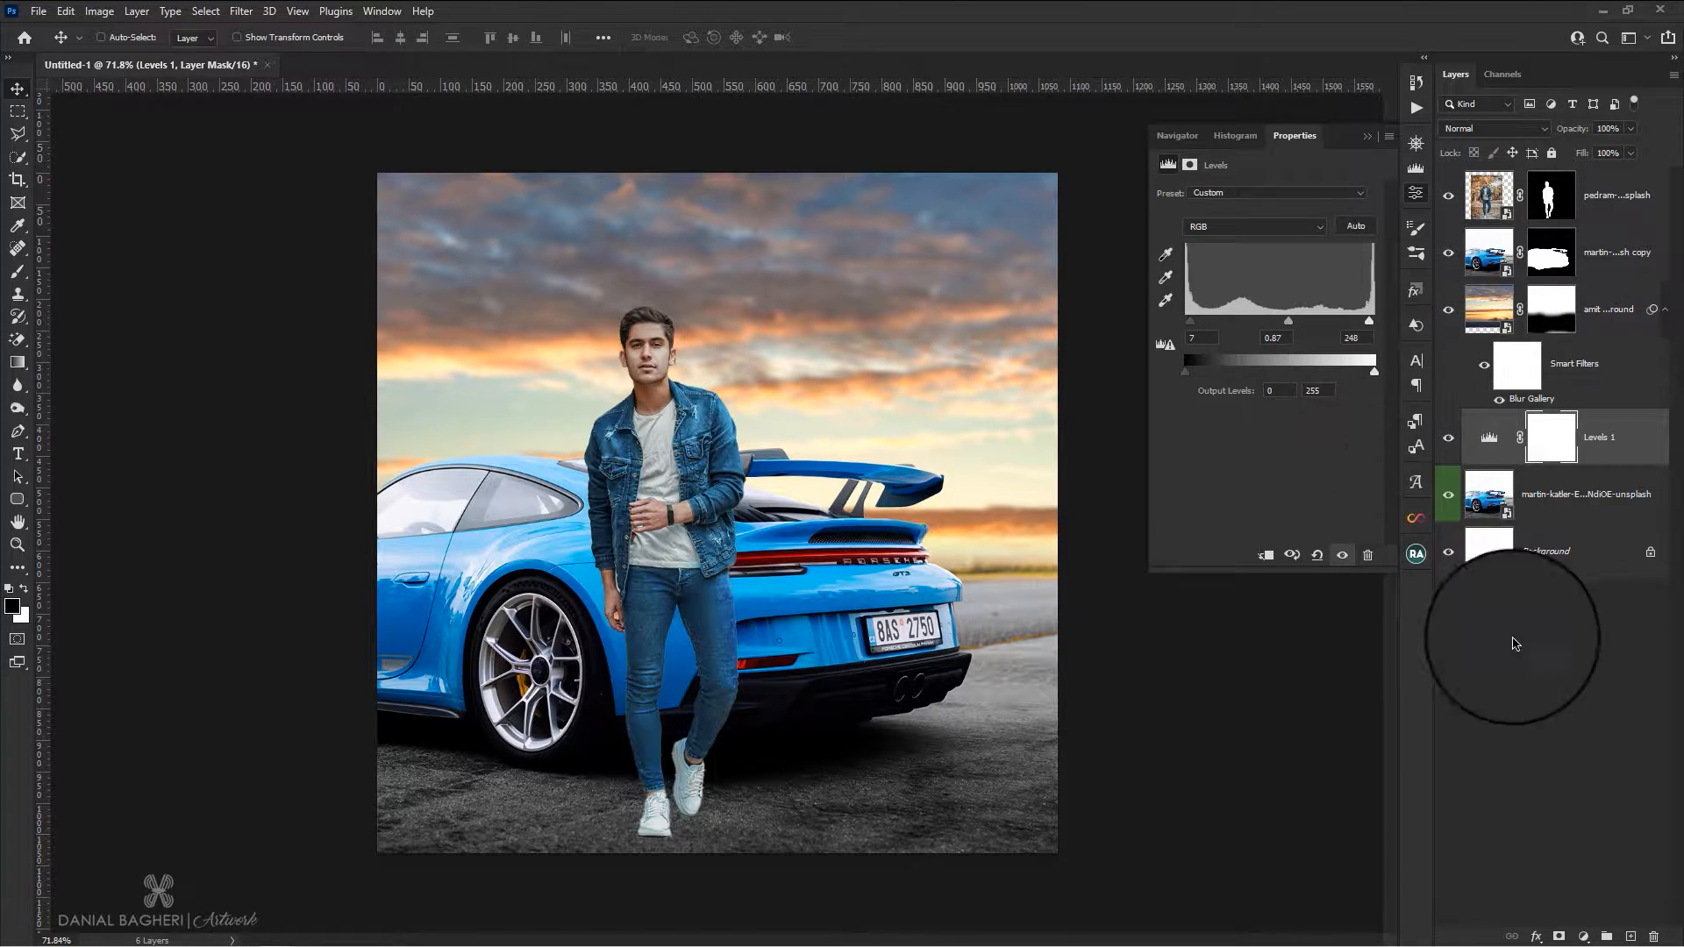
double_click(1489, 437)
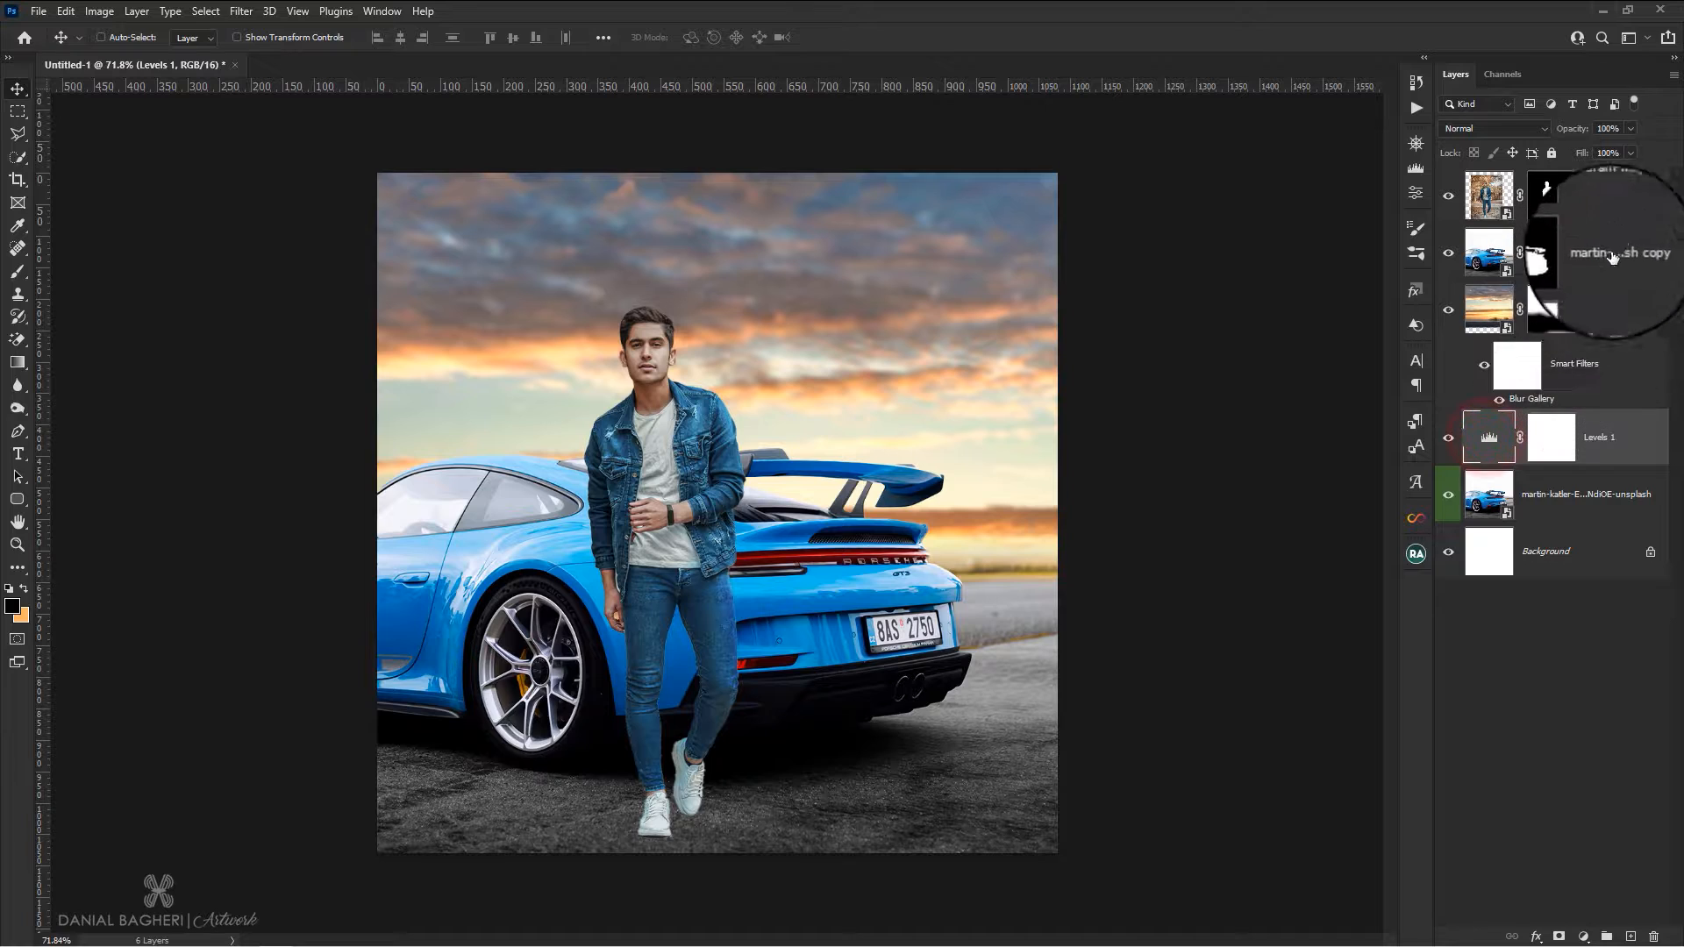
Add a Levels adjustment clipped to the sunset background layer, with black input 11 and midtones 0.95
left_click(1605, 309)
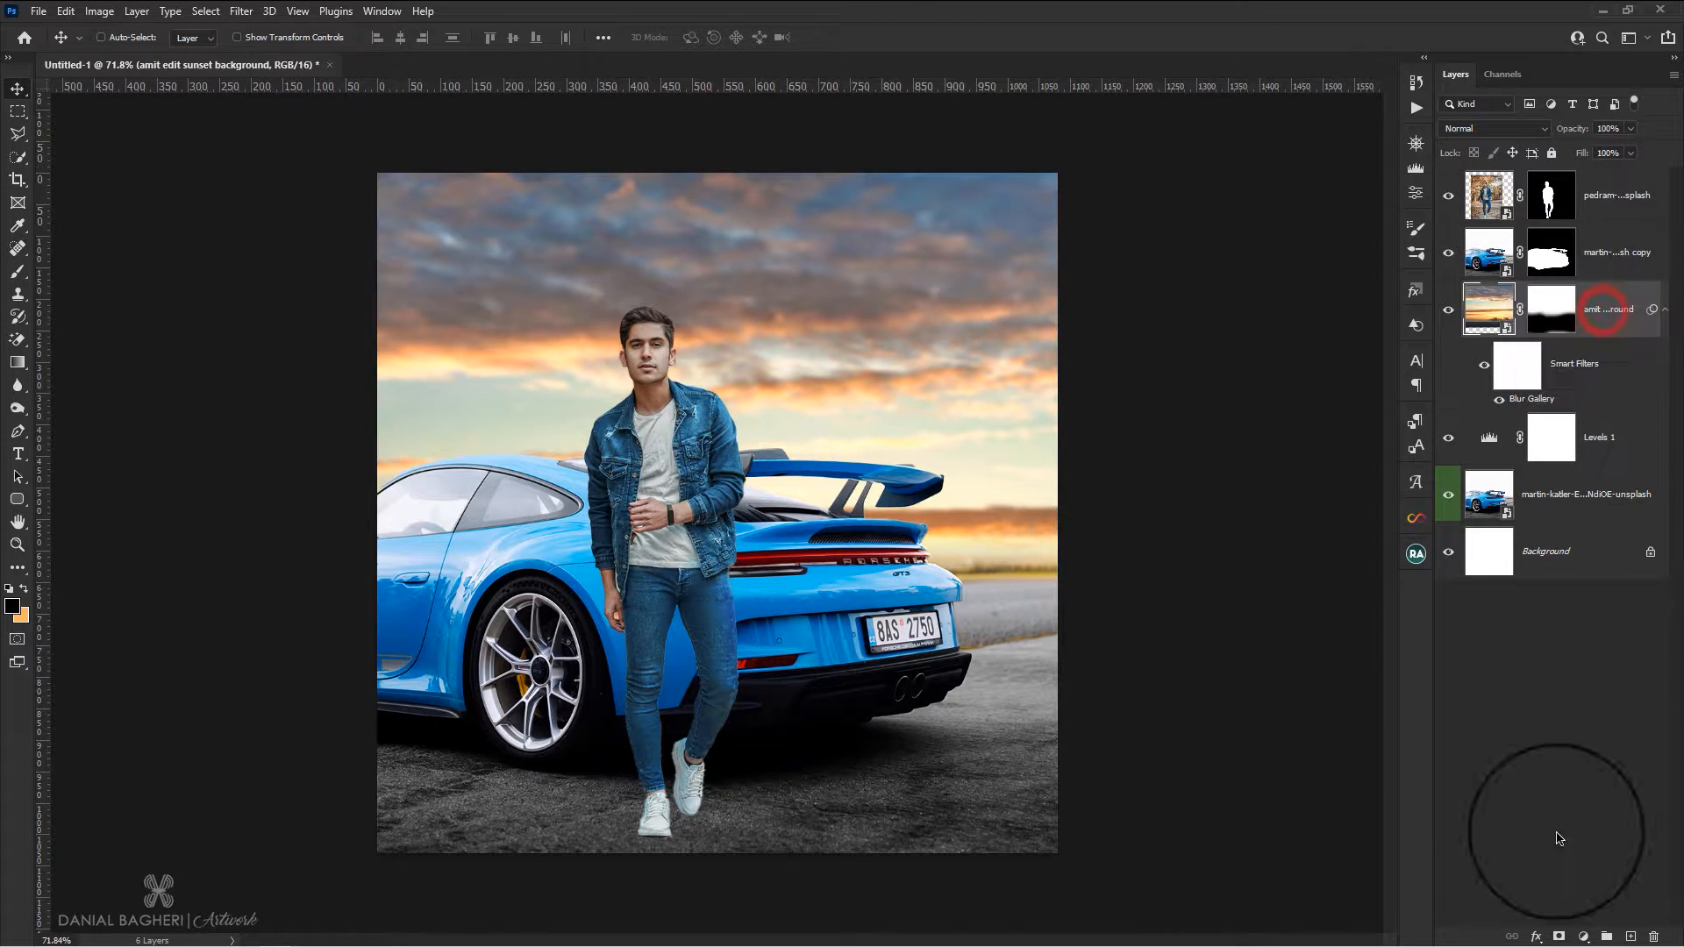
left_click(1582, 937)
left_click(1571, 695)
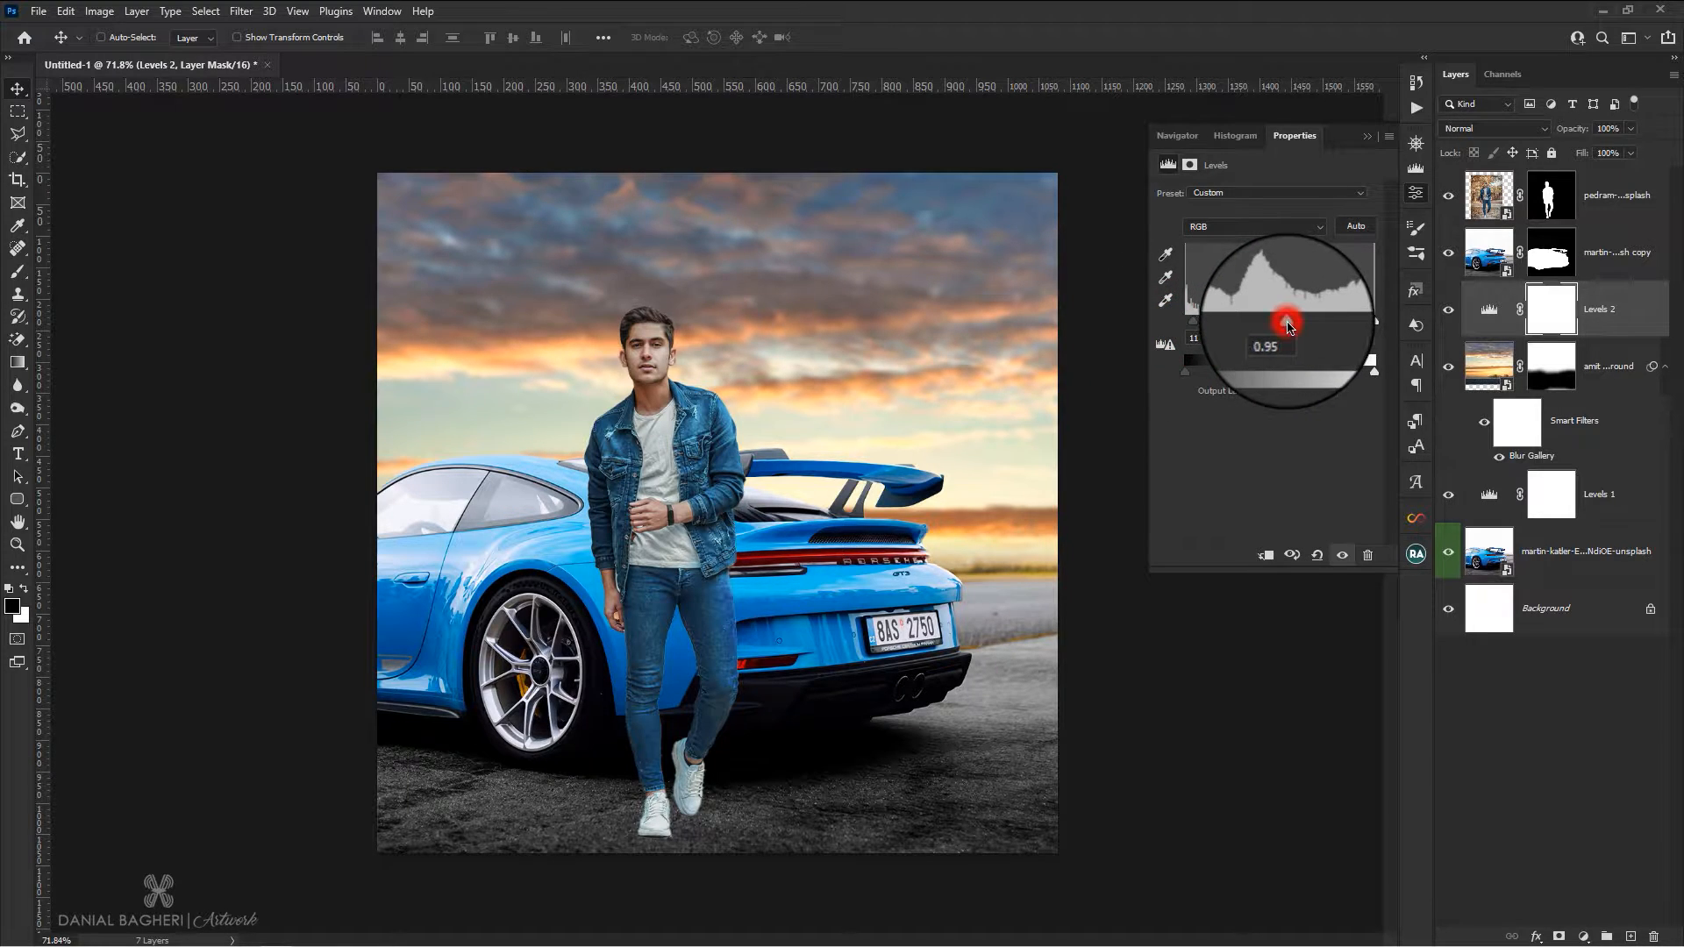
left_click_drag(1287, 325, 1286, 324)
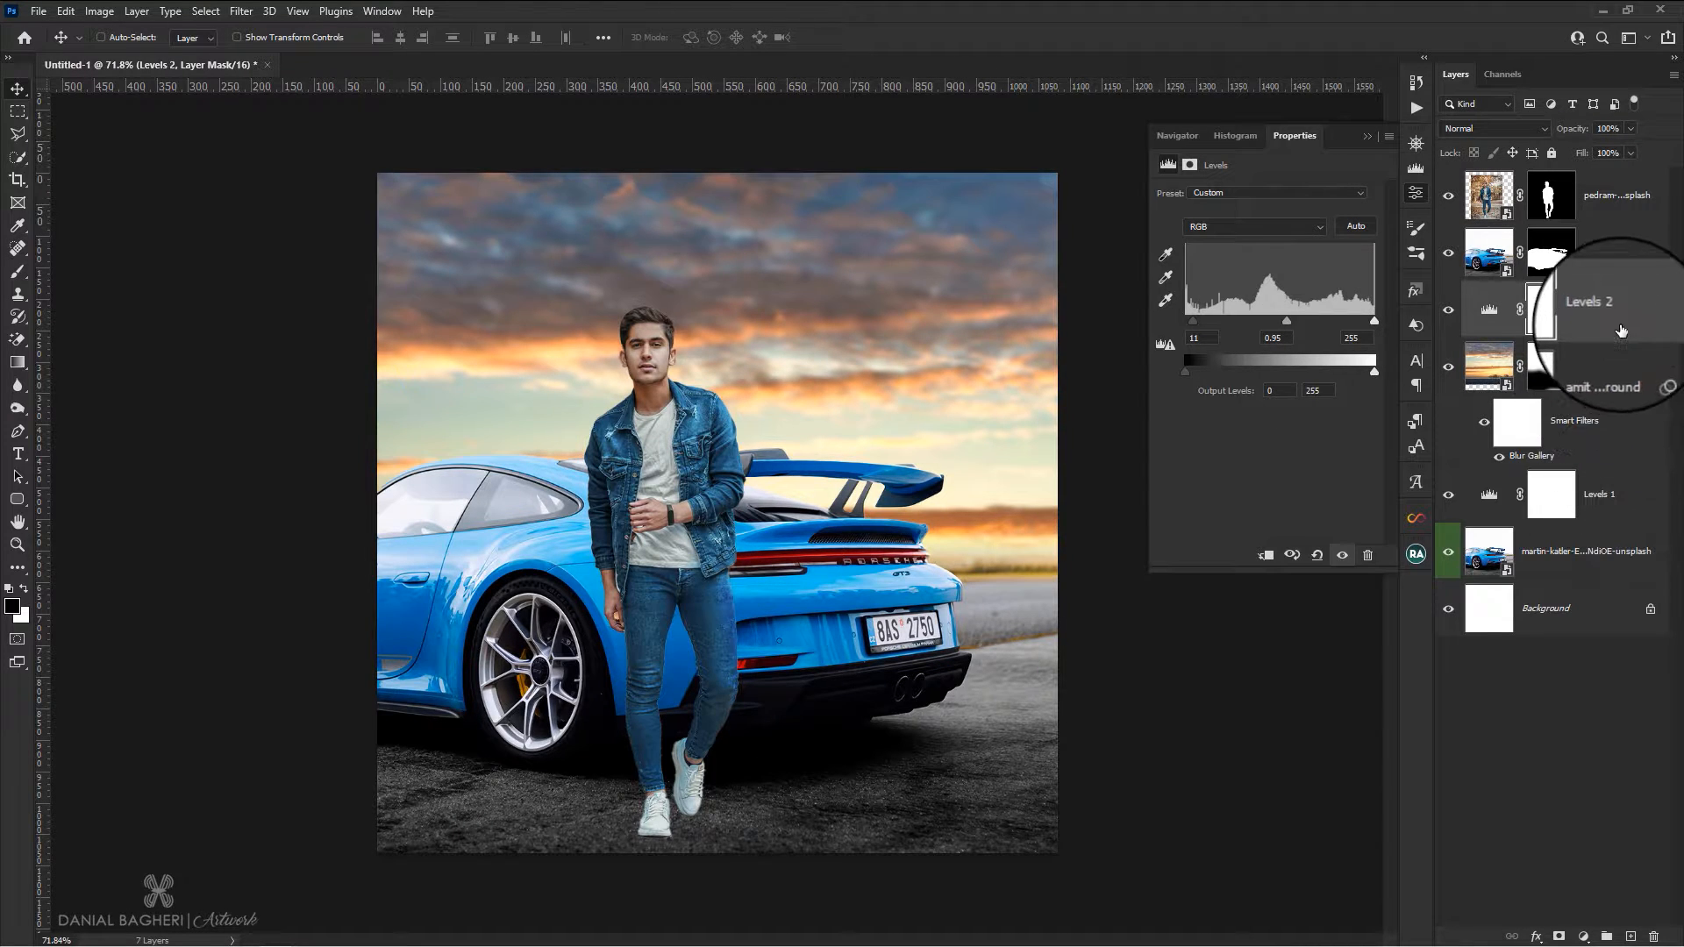
left_click(1489, 309)
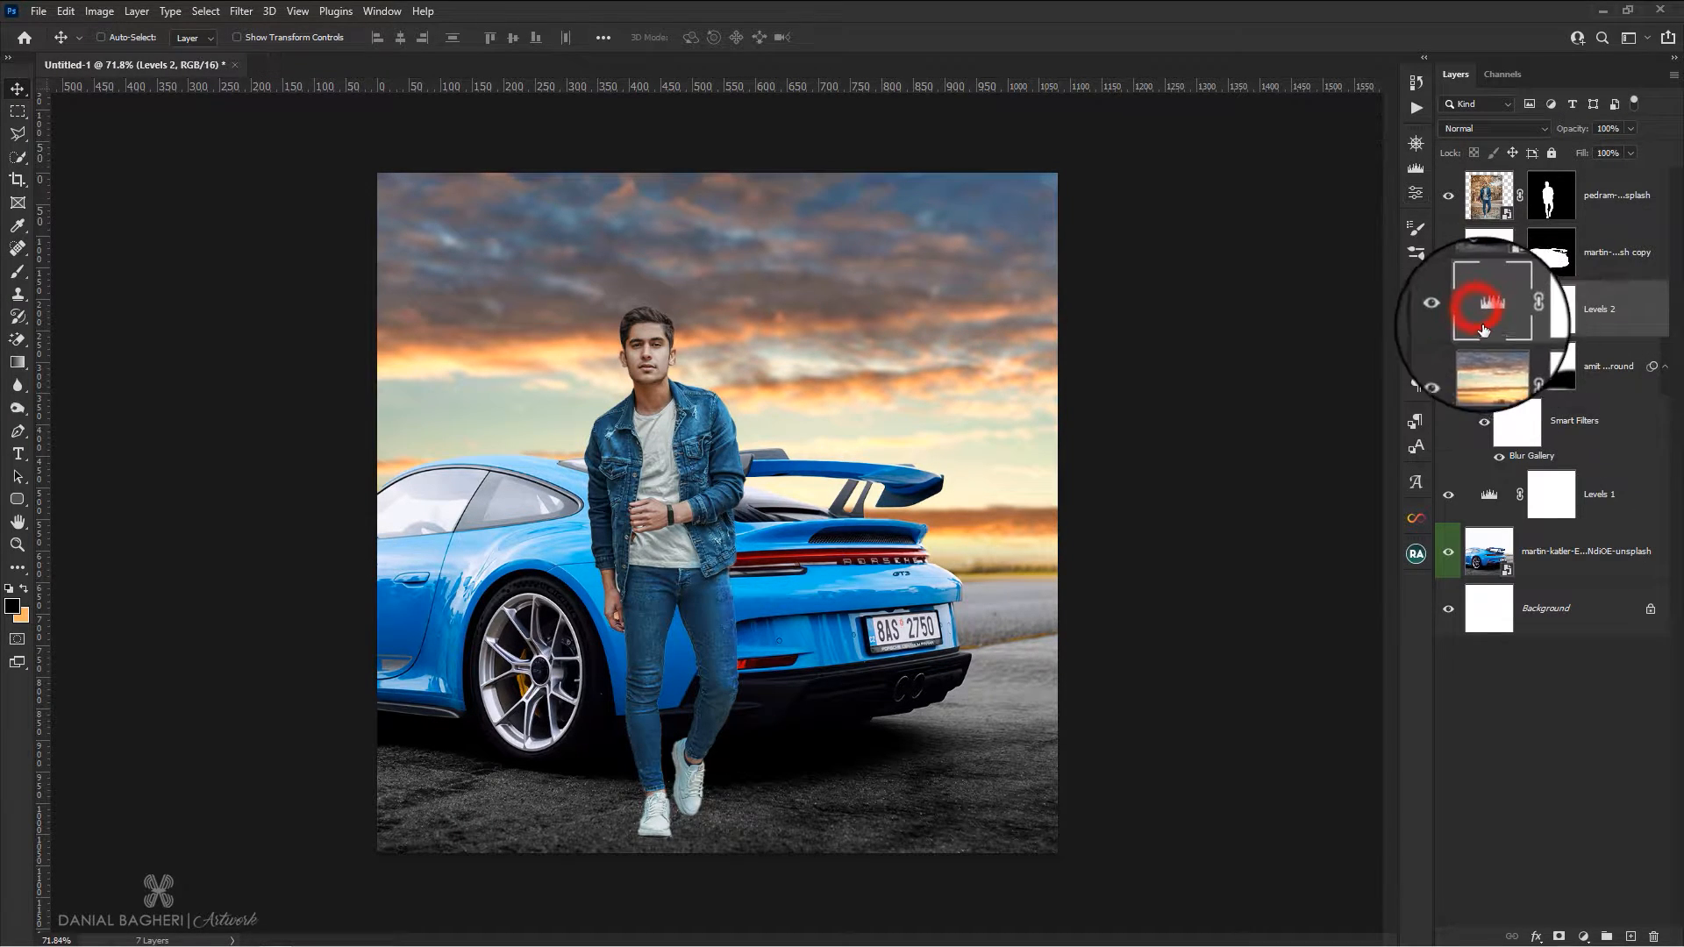
left_click(1266, 557)
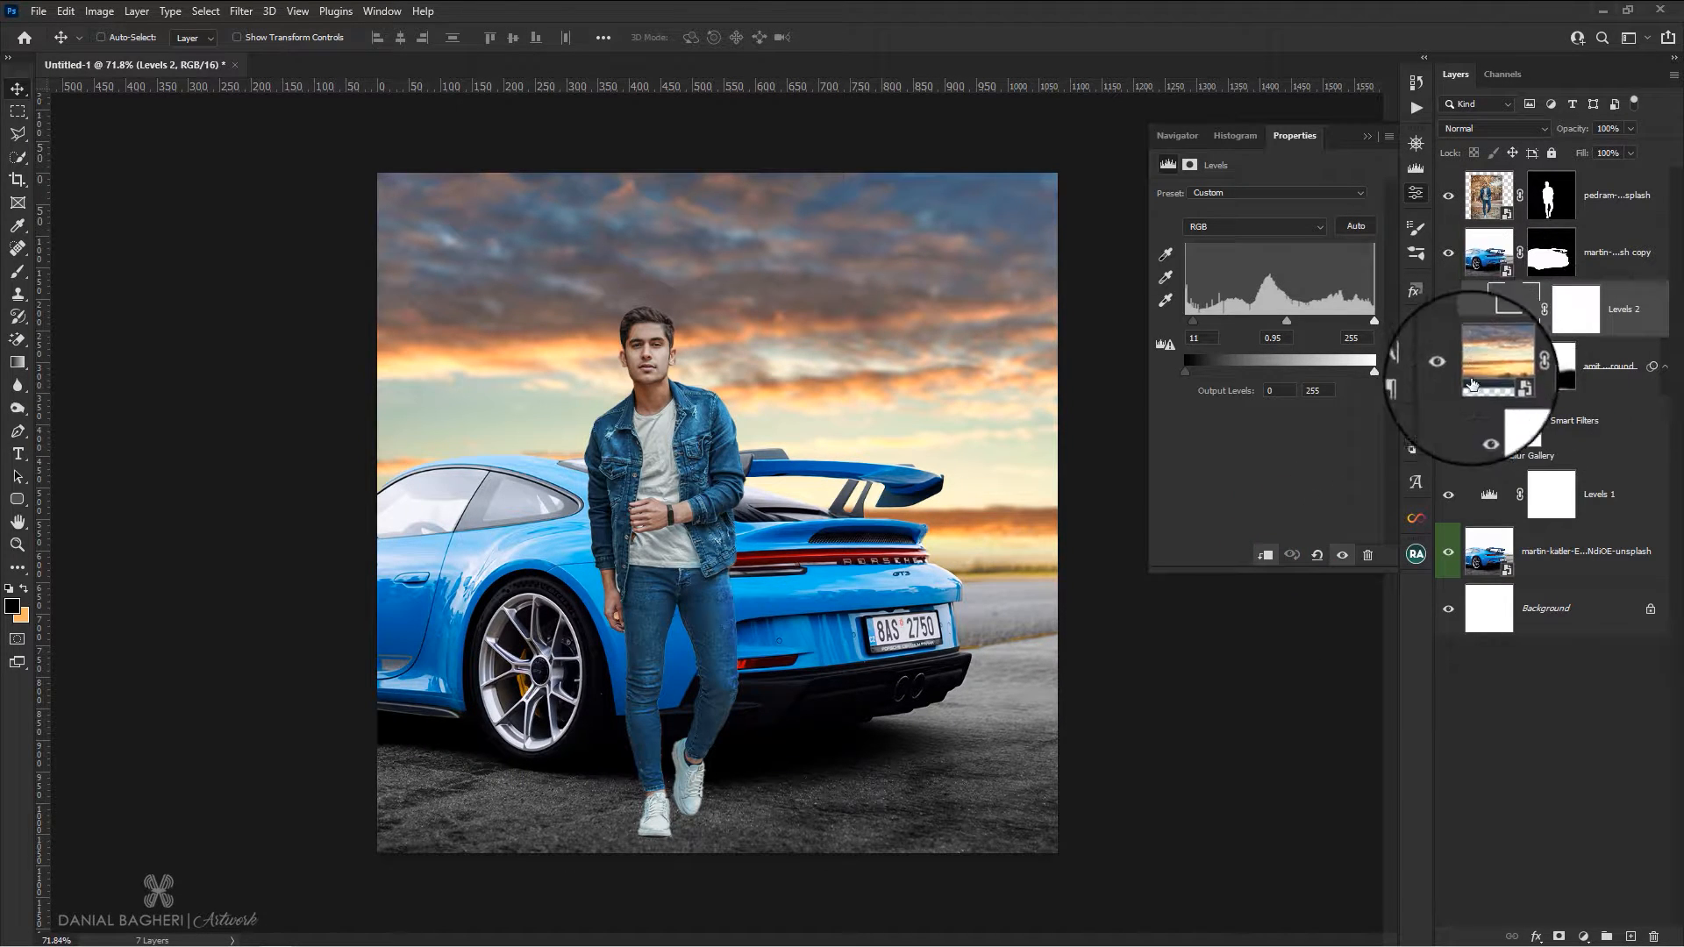
Recolor the masked car orange with a clipped Hue/Saturation adjustment: hue +178, saturation -25, lightness -2
left_click(1564, 254)
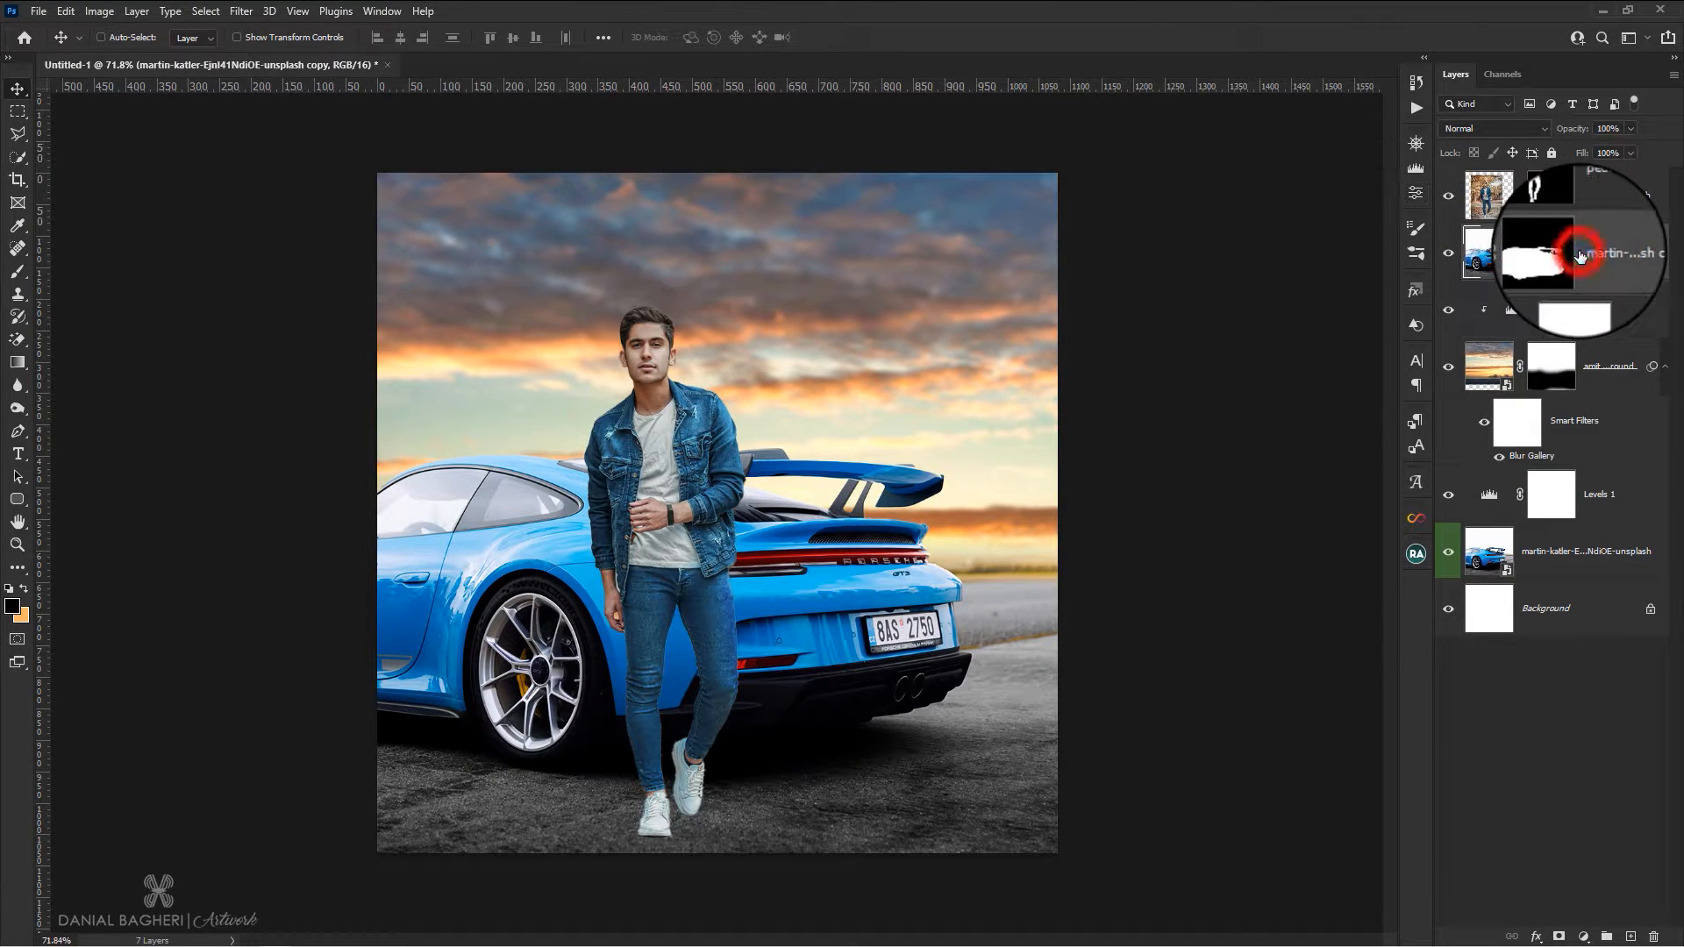
left_click(1583, 938)
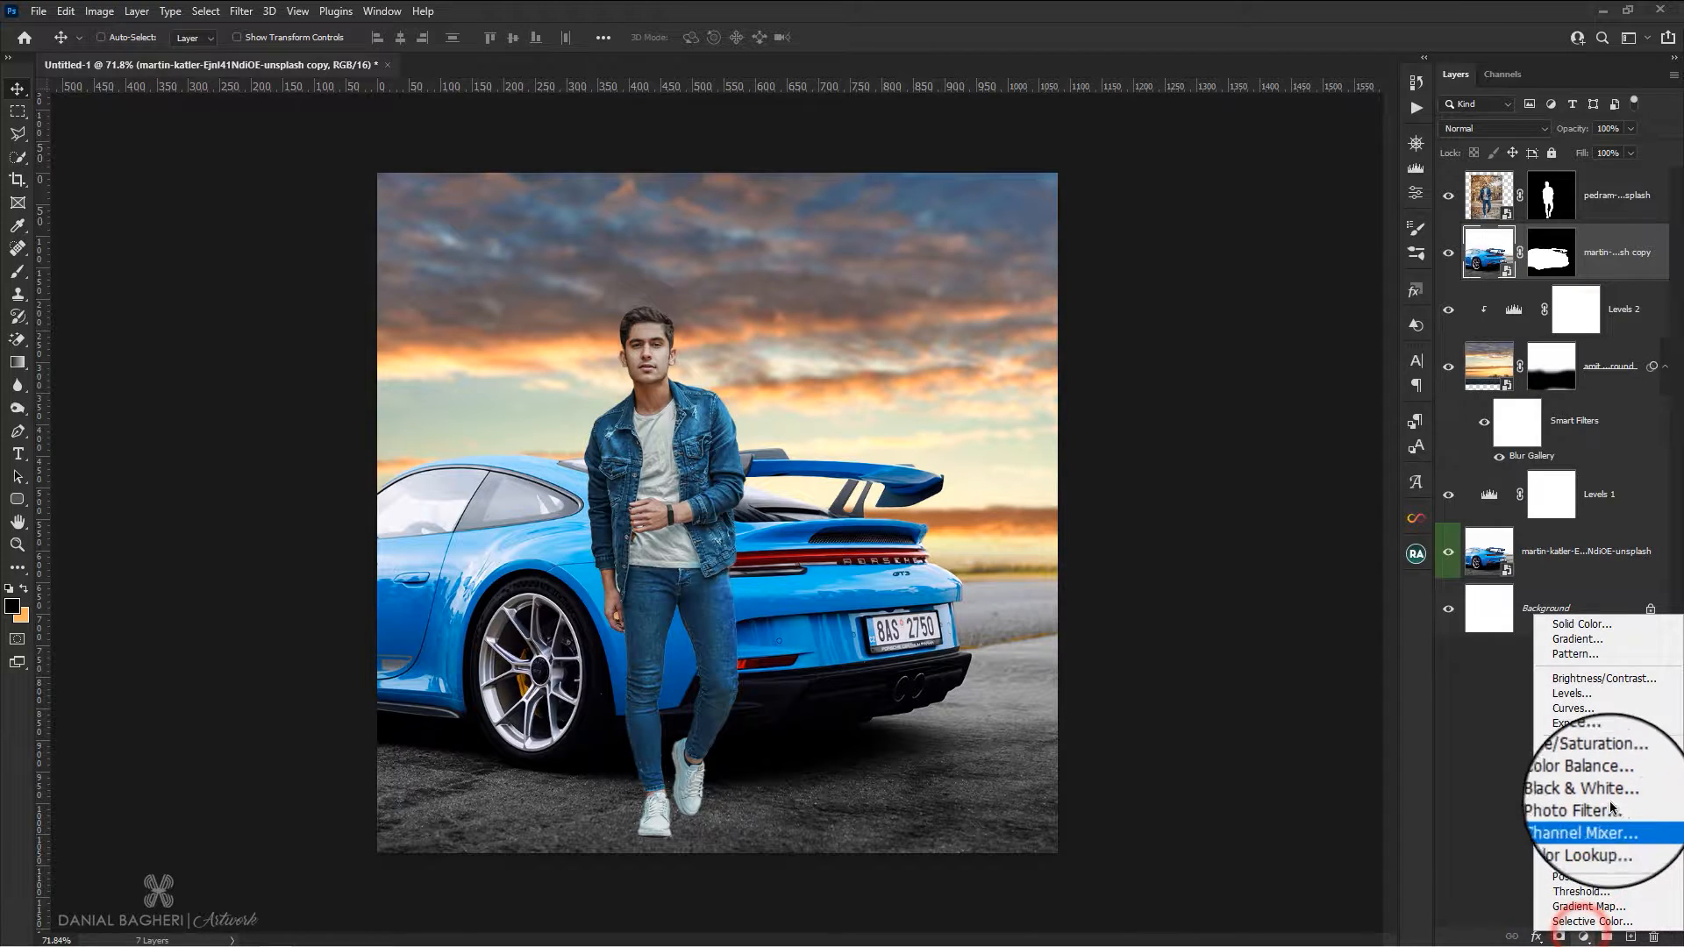
left_click(1598, 764)
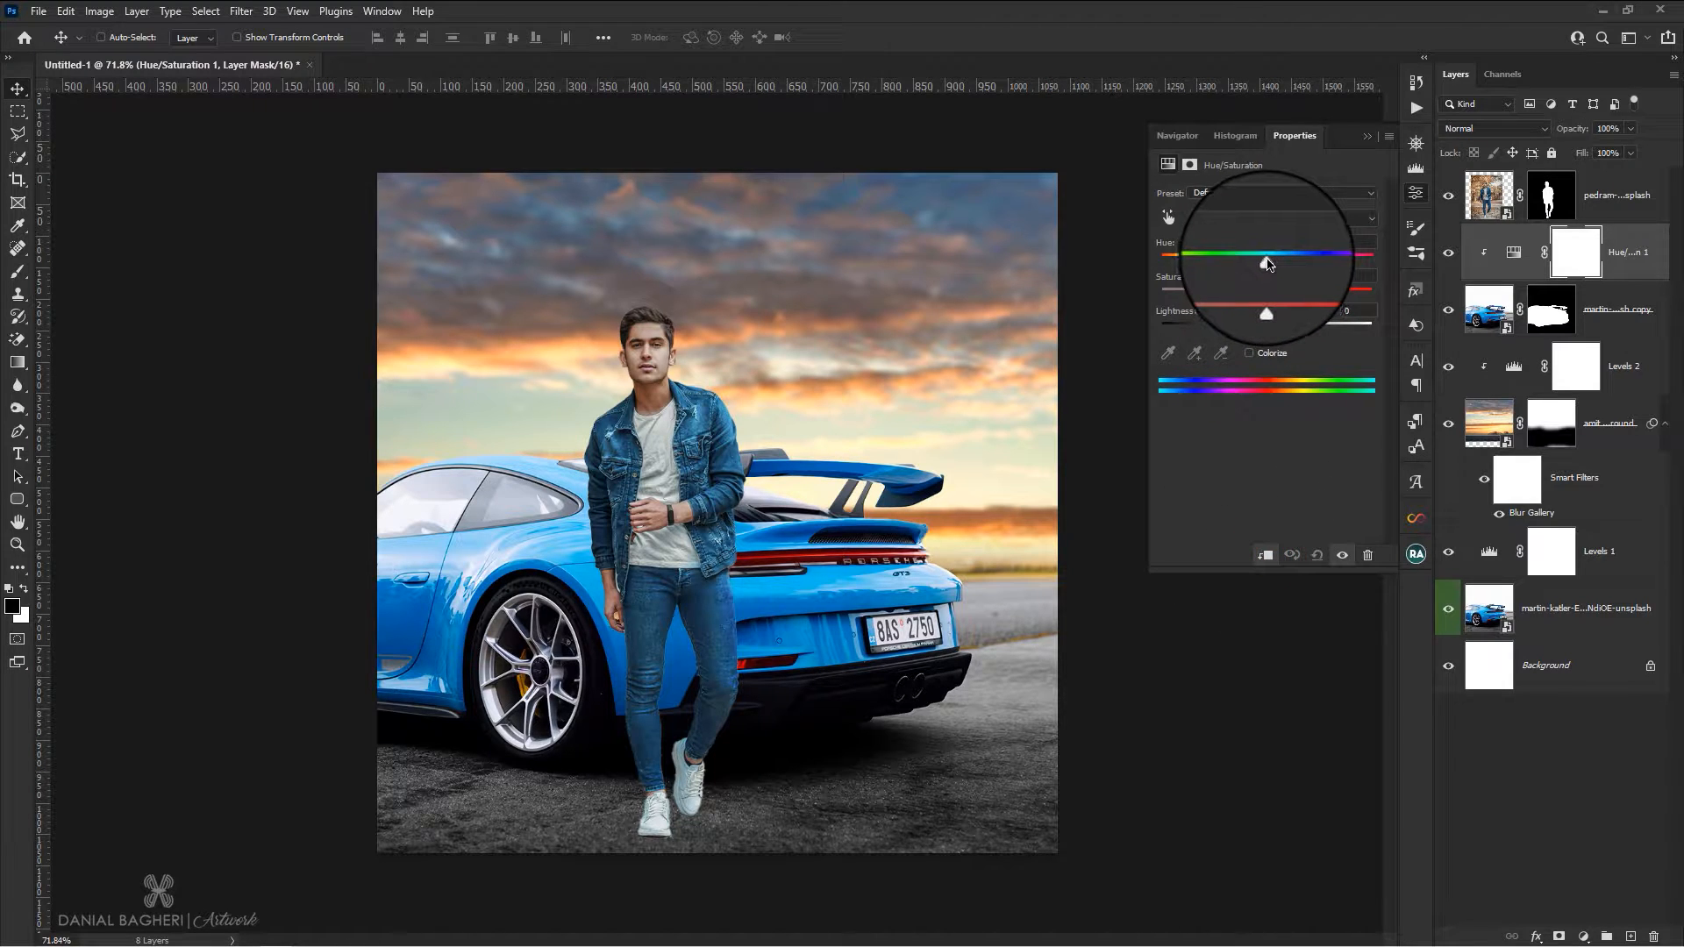
left_click_drag(1274, 264, 1373, 263)
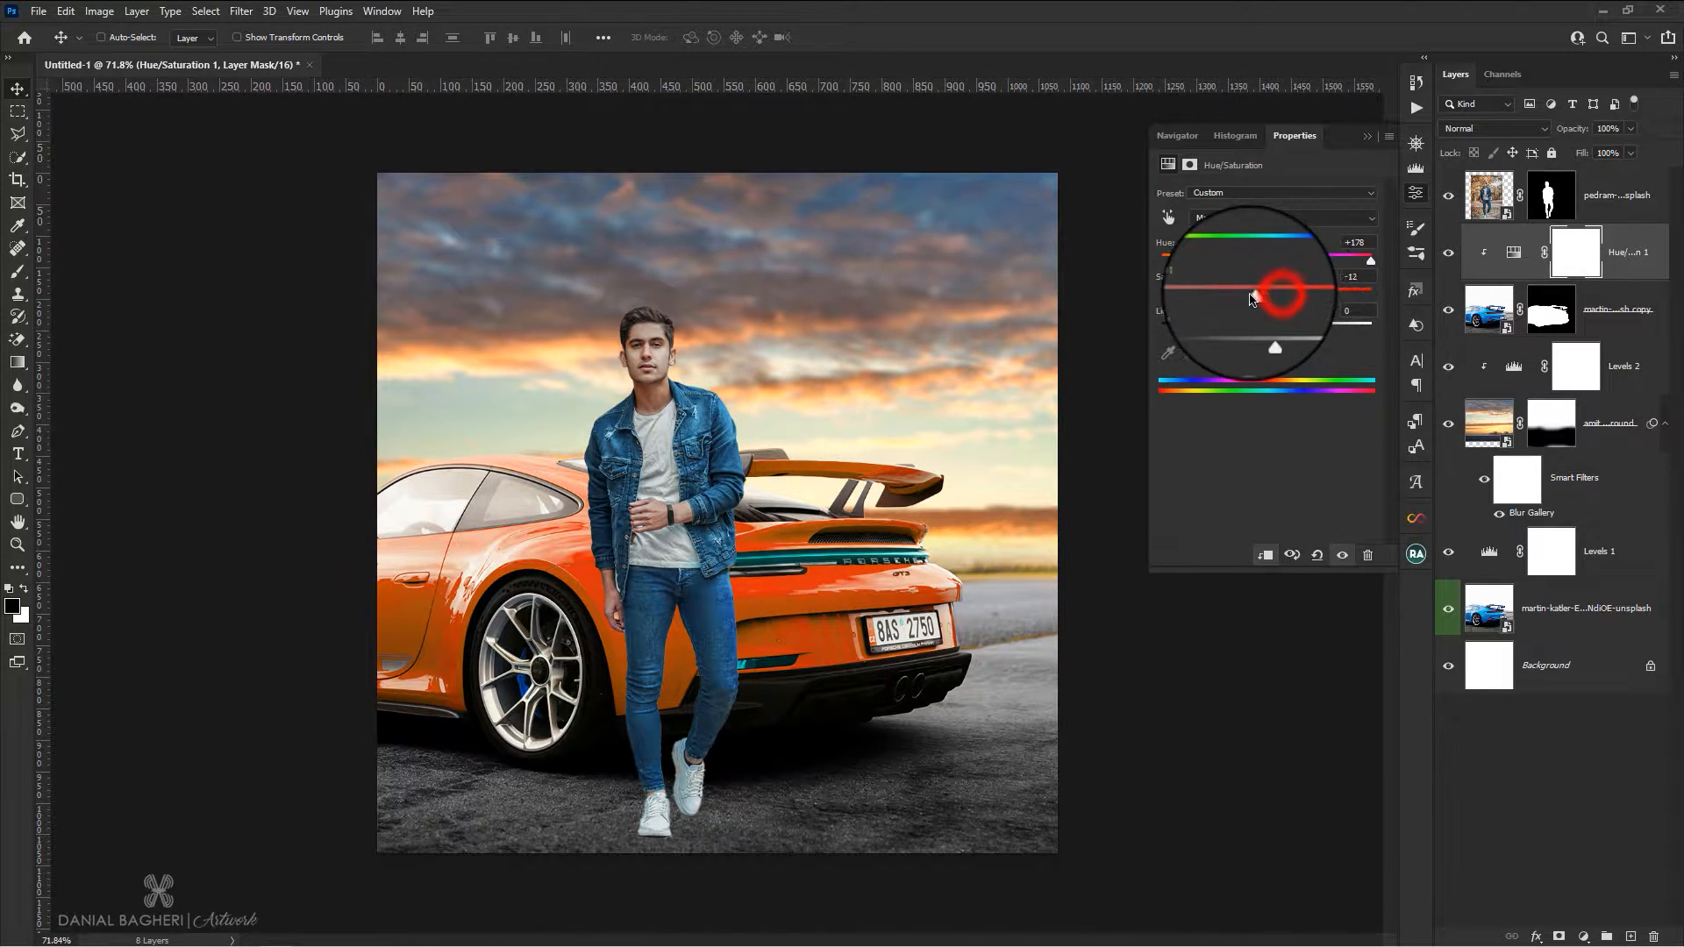
left_click_drag(1251, 299, 1227, 302)
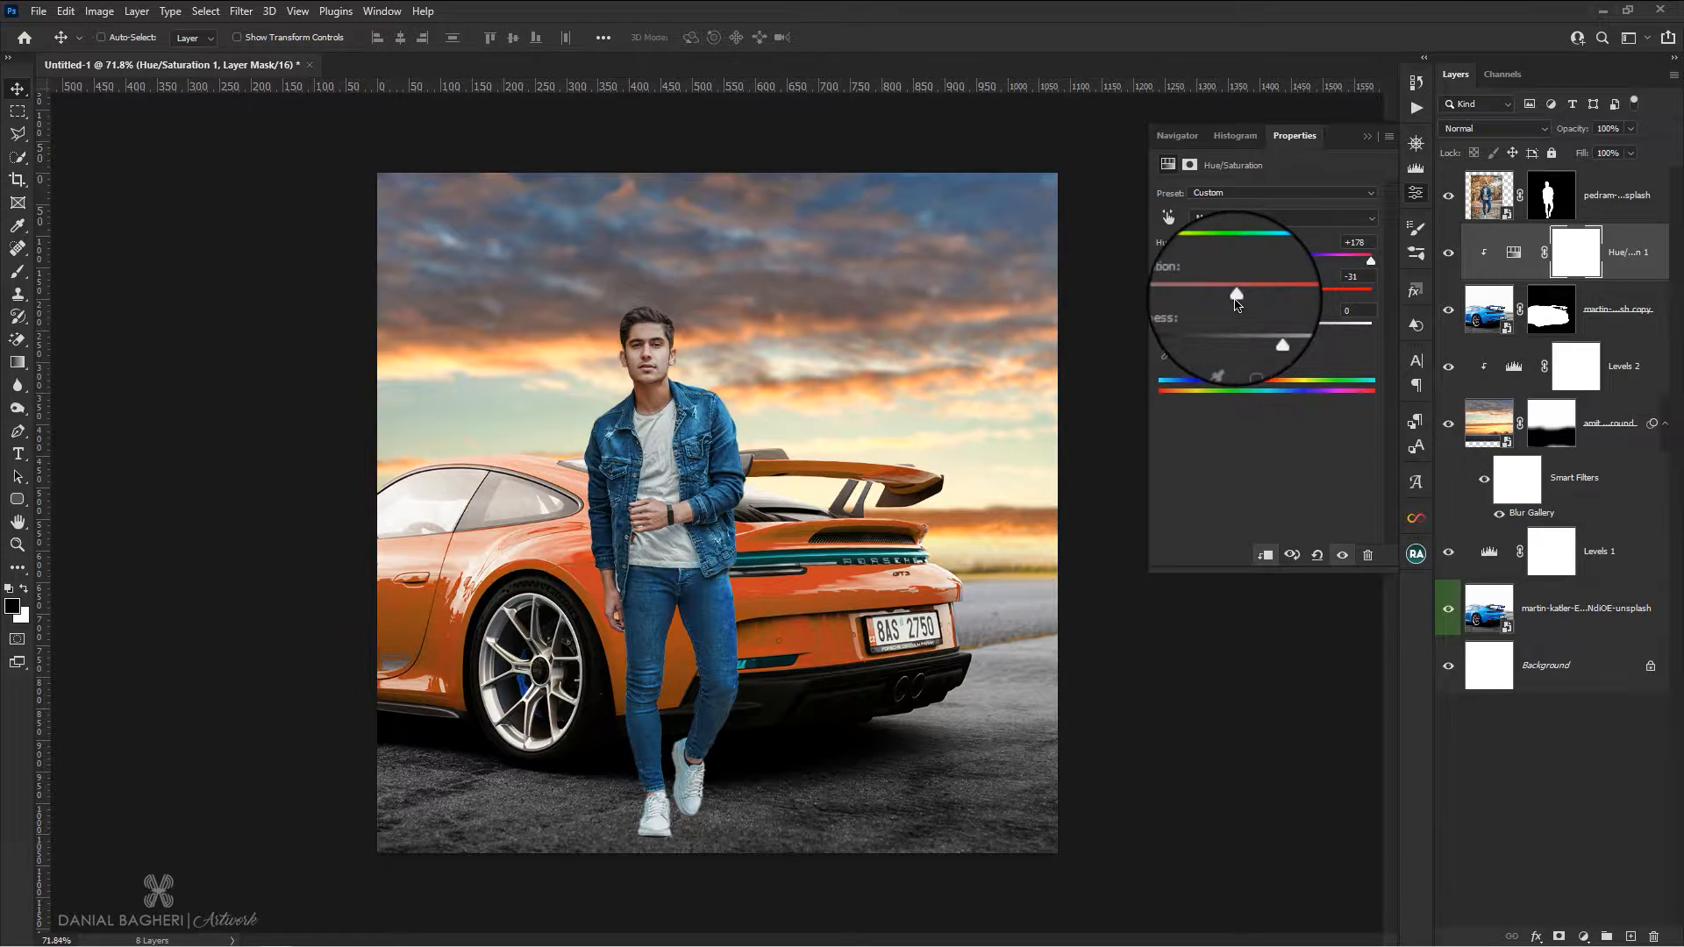
left_click_drag(1270, 330, 1264, 331)
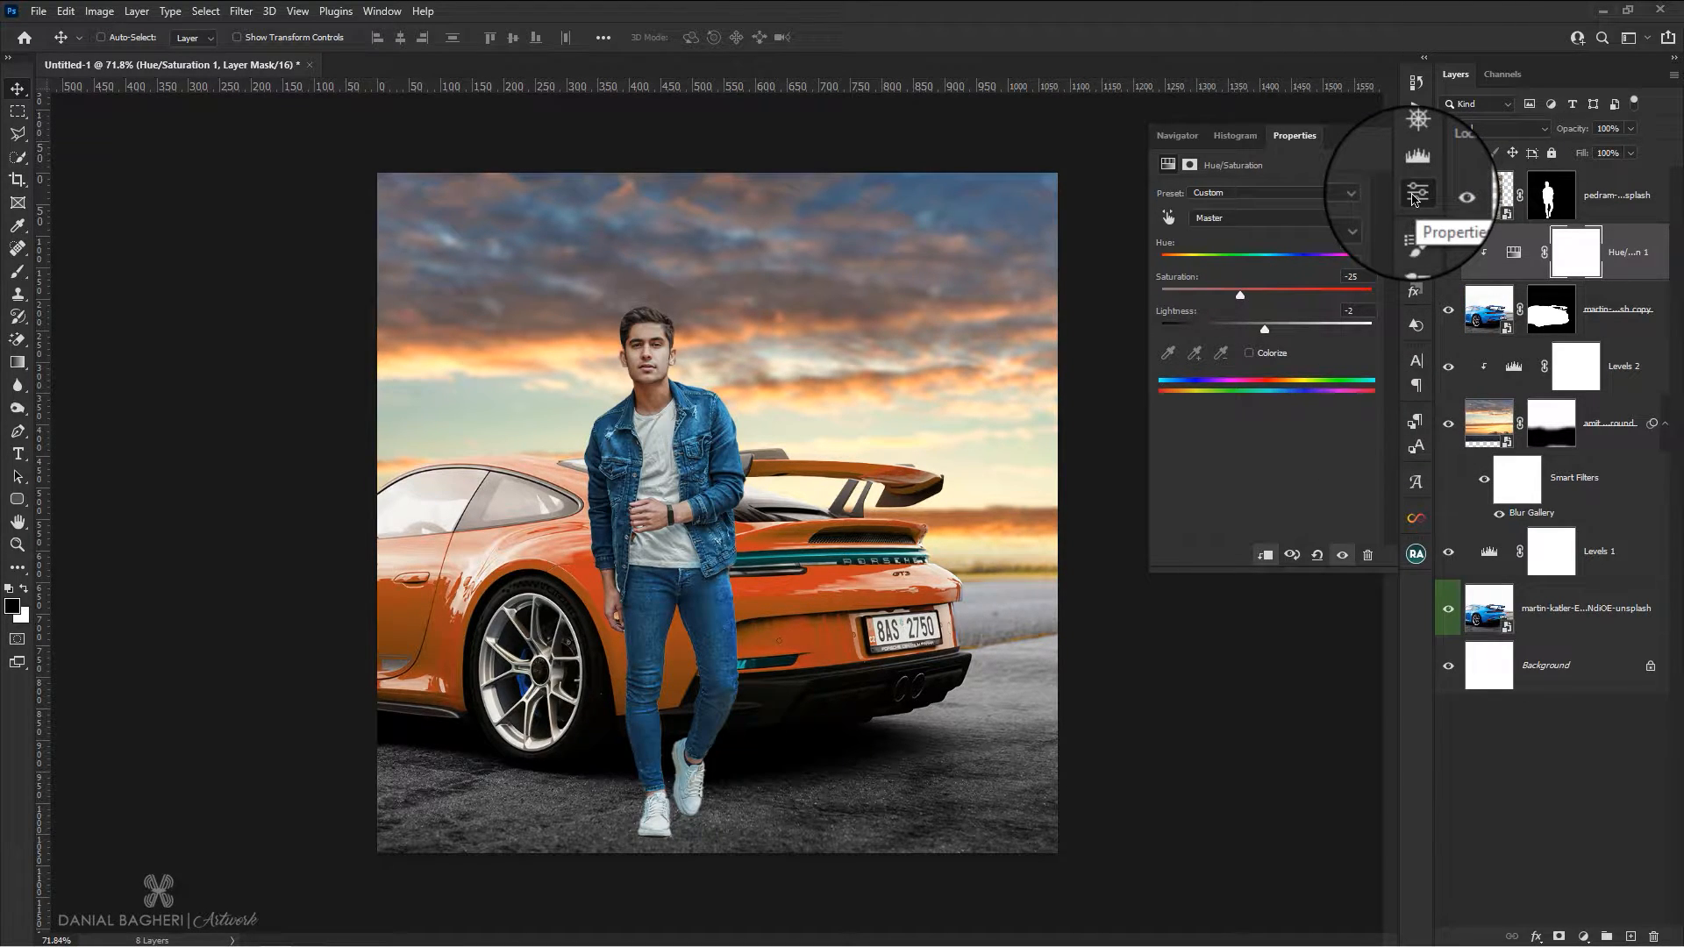
left_click(1414, 197)
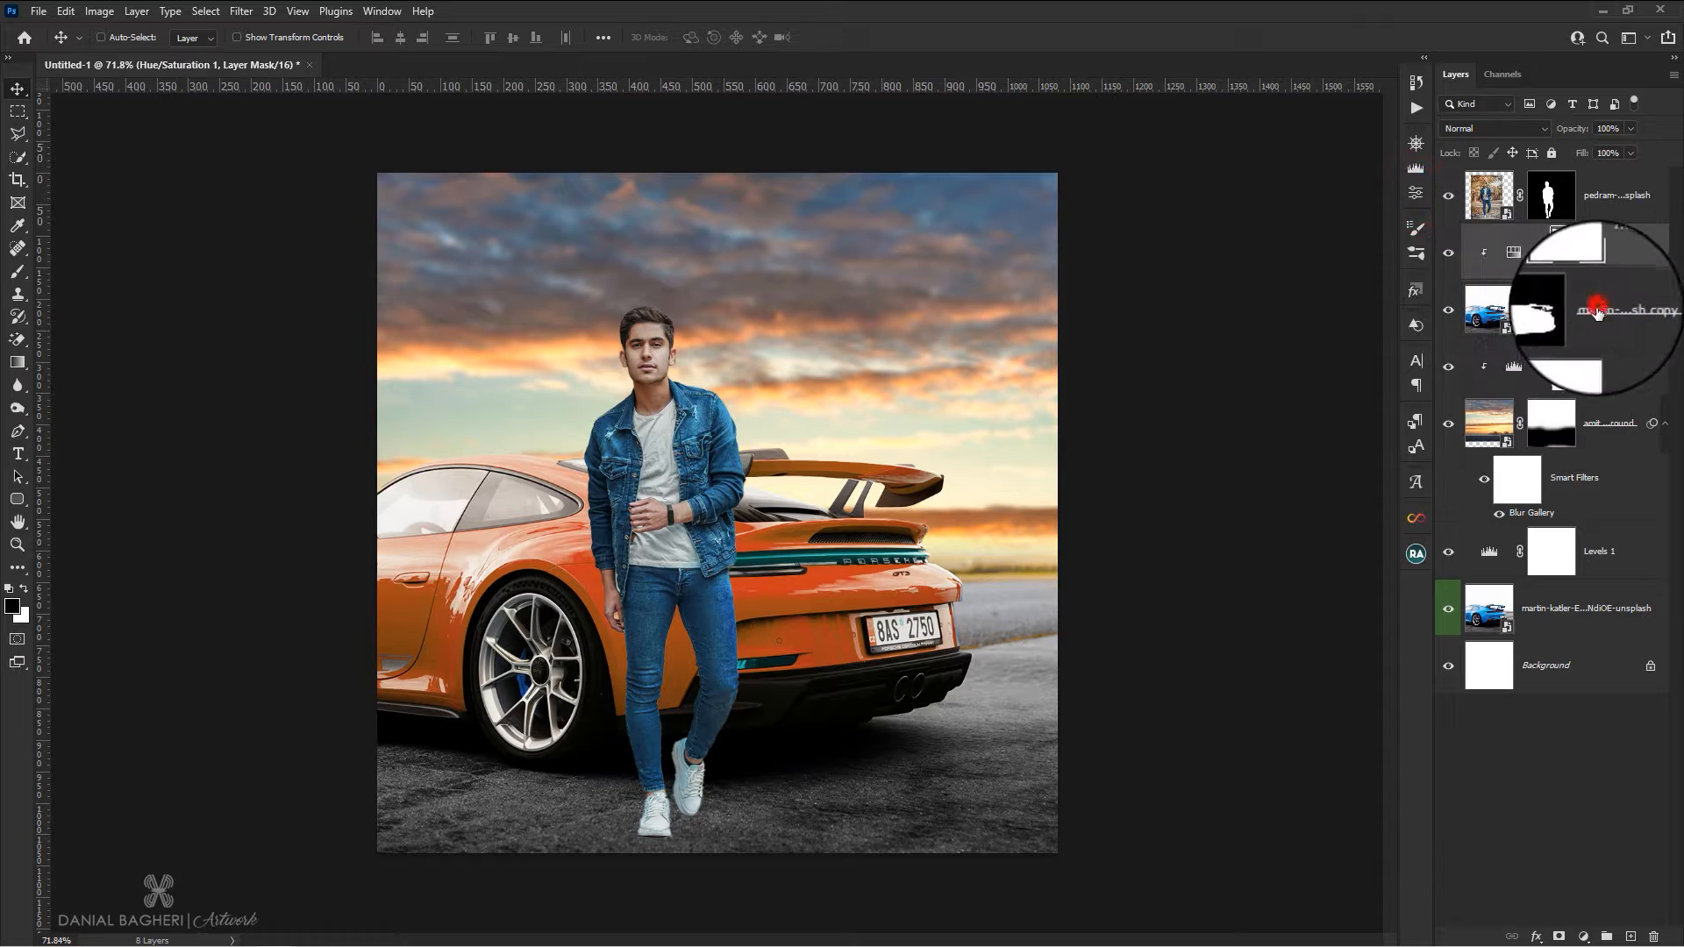
Add a clipped Levels adjustment directly above the masked car, below its Hue/Saturation layer, with midtones 0.79
left_click(1598, 311)
left_click(1583, 936)
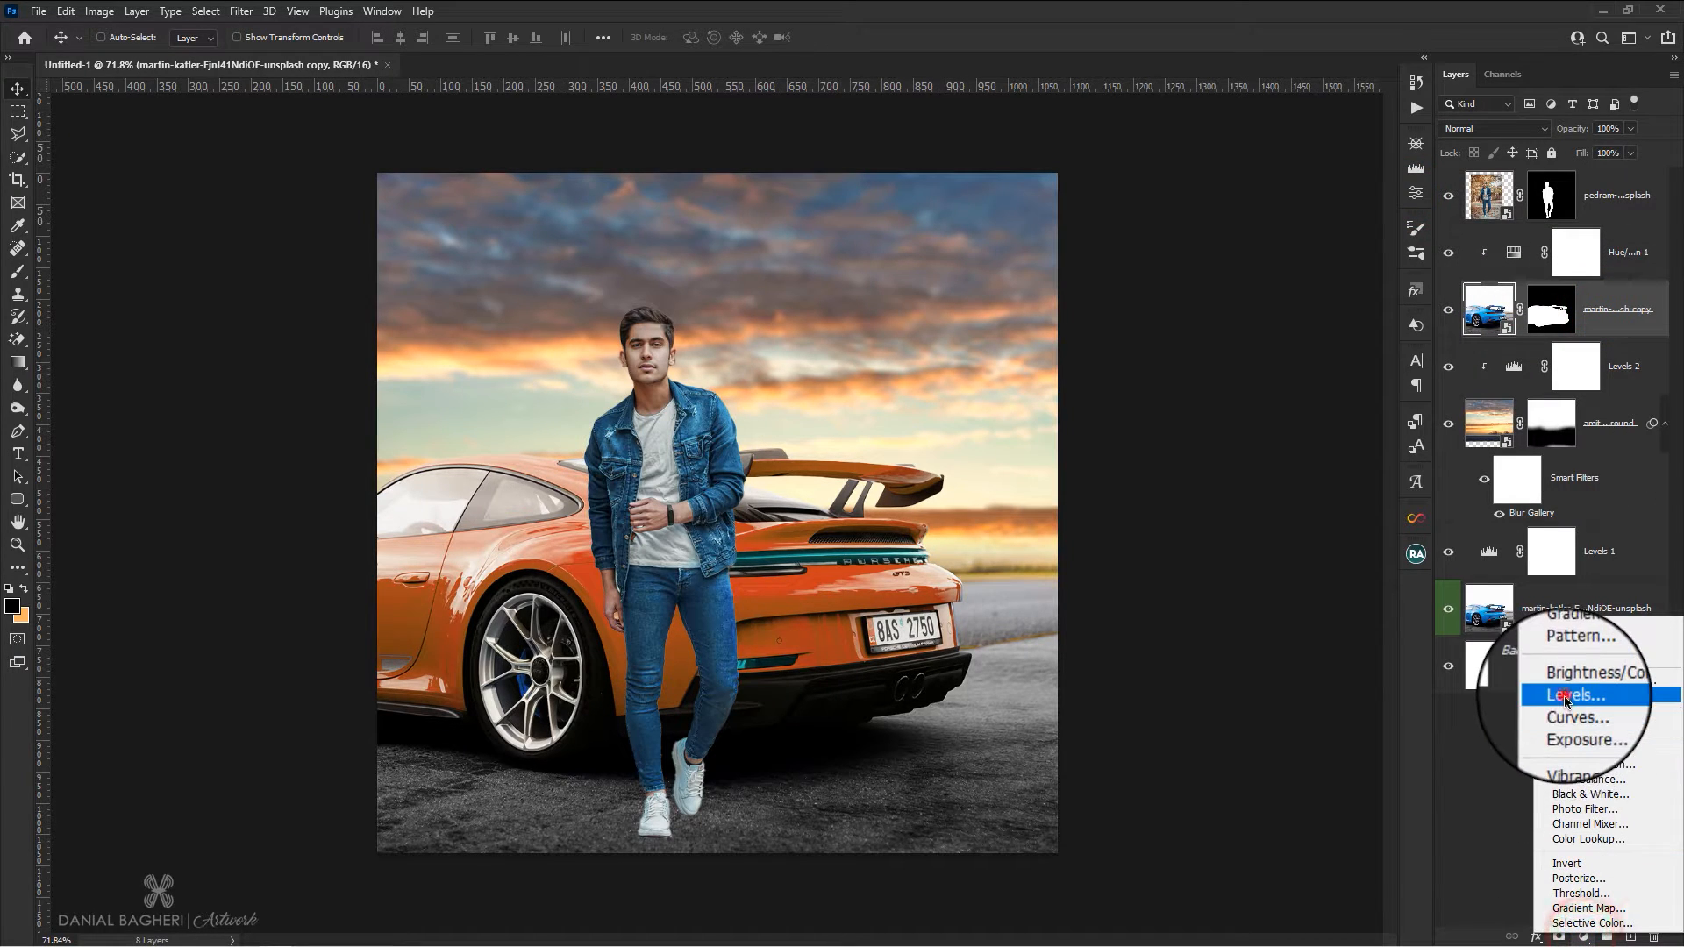
left_click(1564, 696)
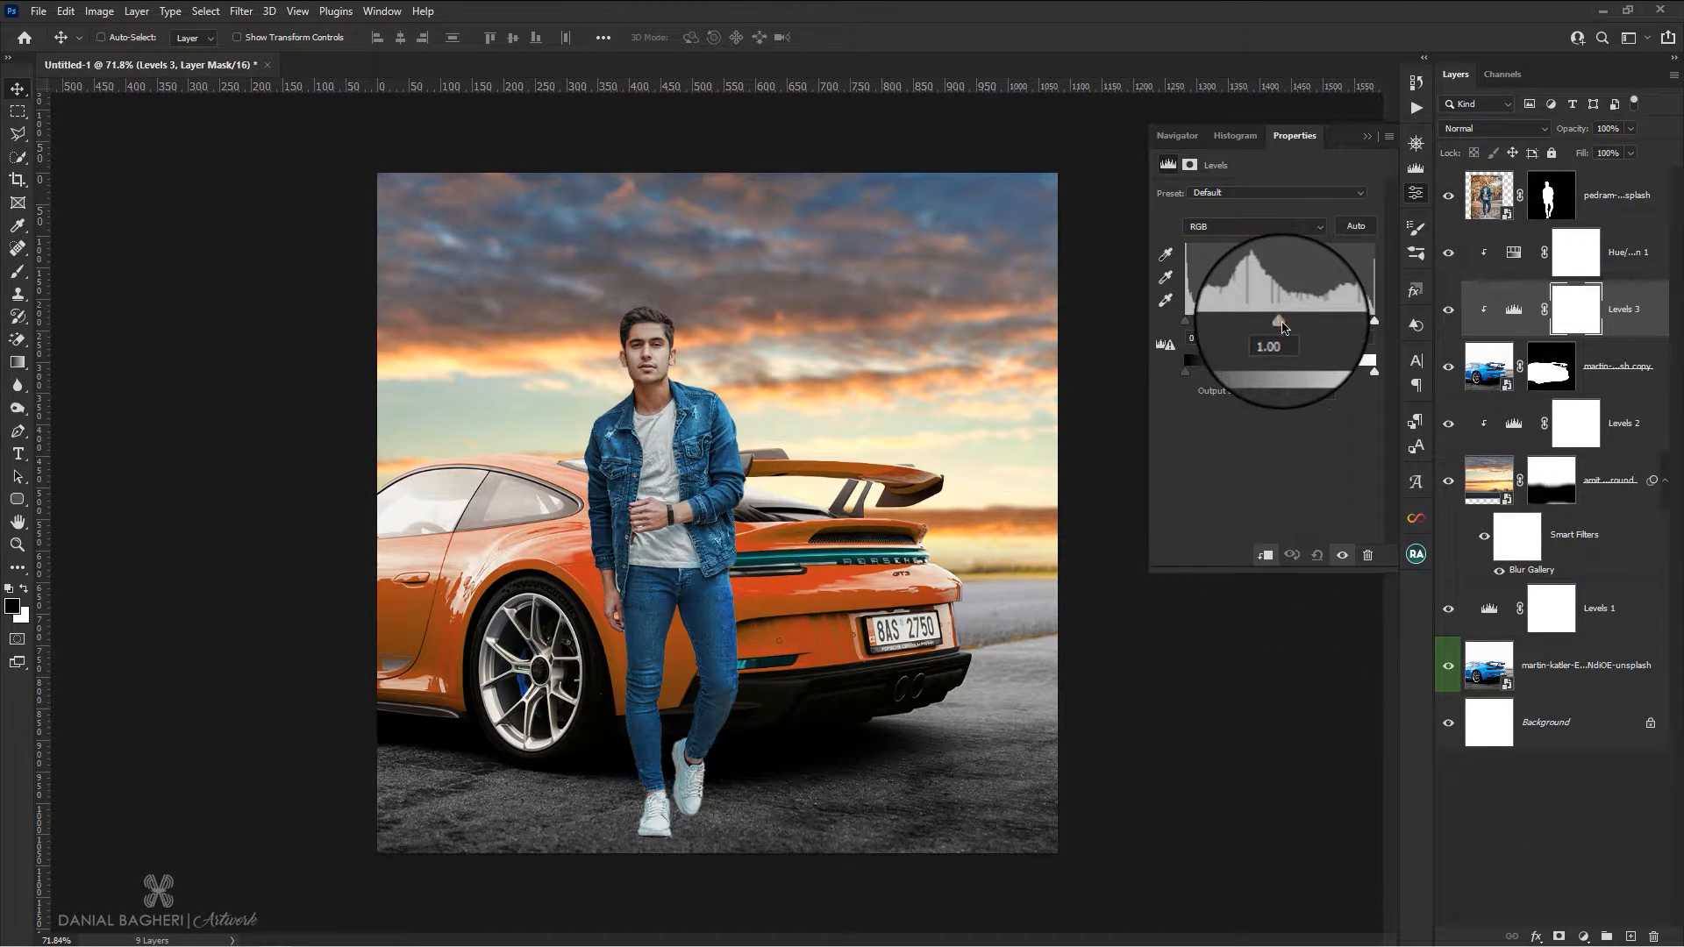
left_click_drag(1291, 329, 1297, 334)
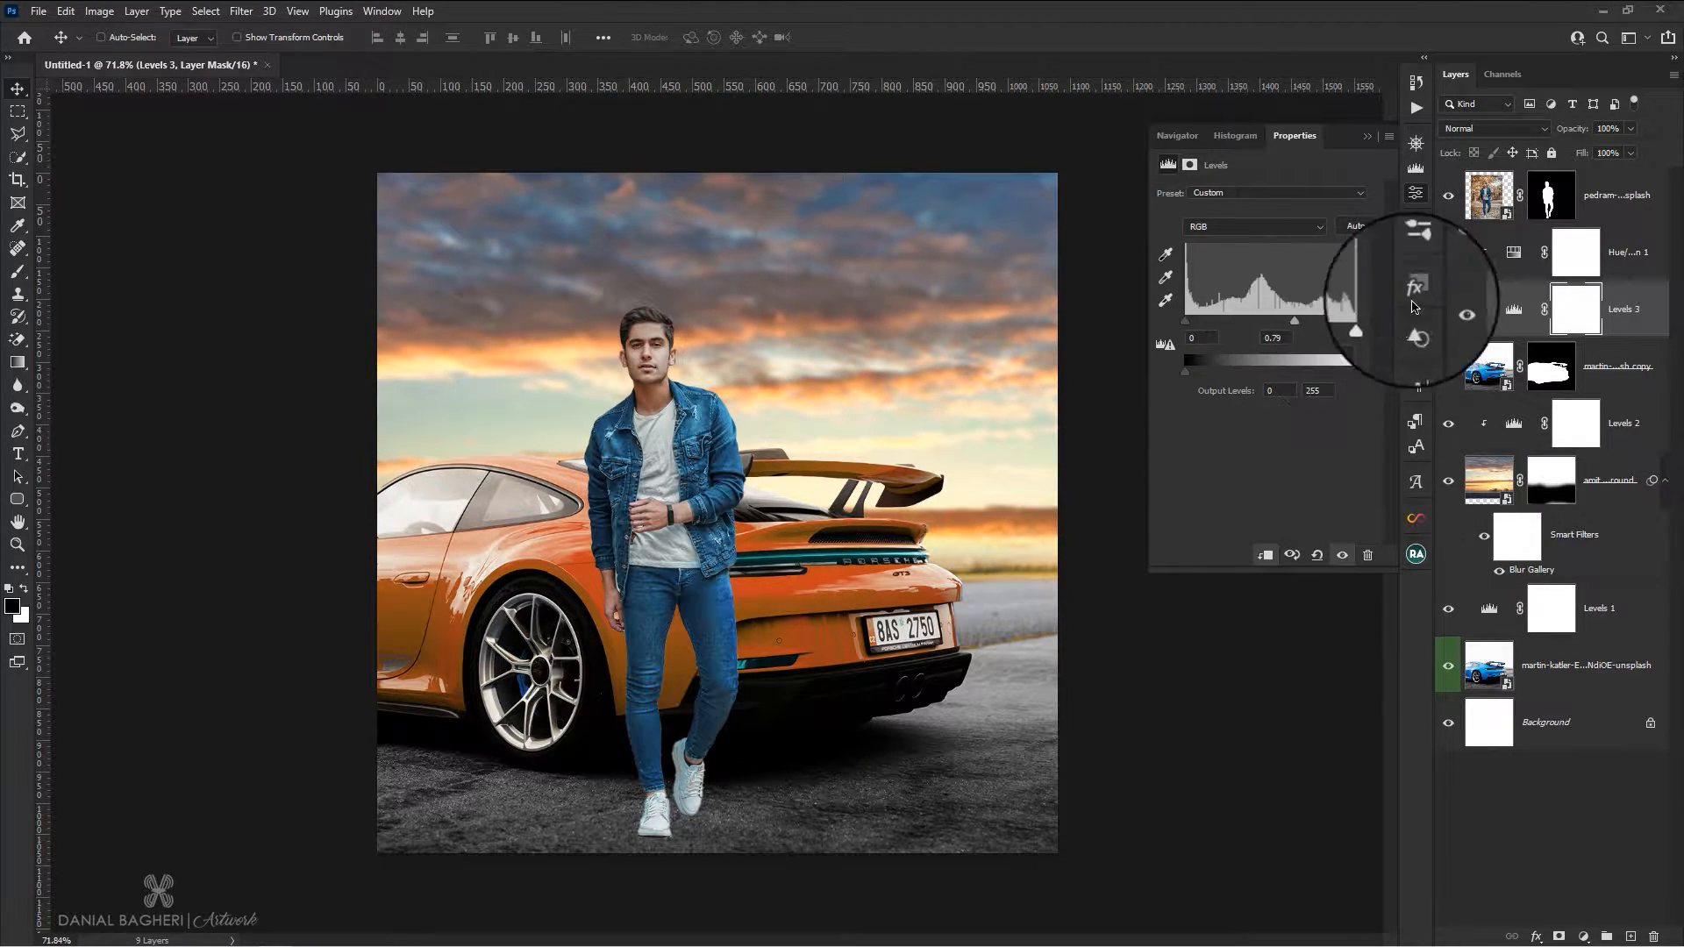
left_click(1417, 194)
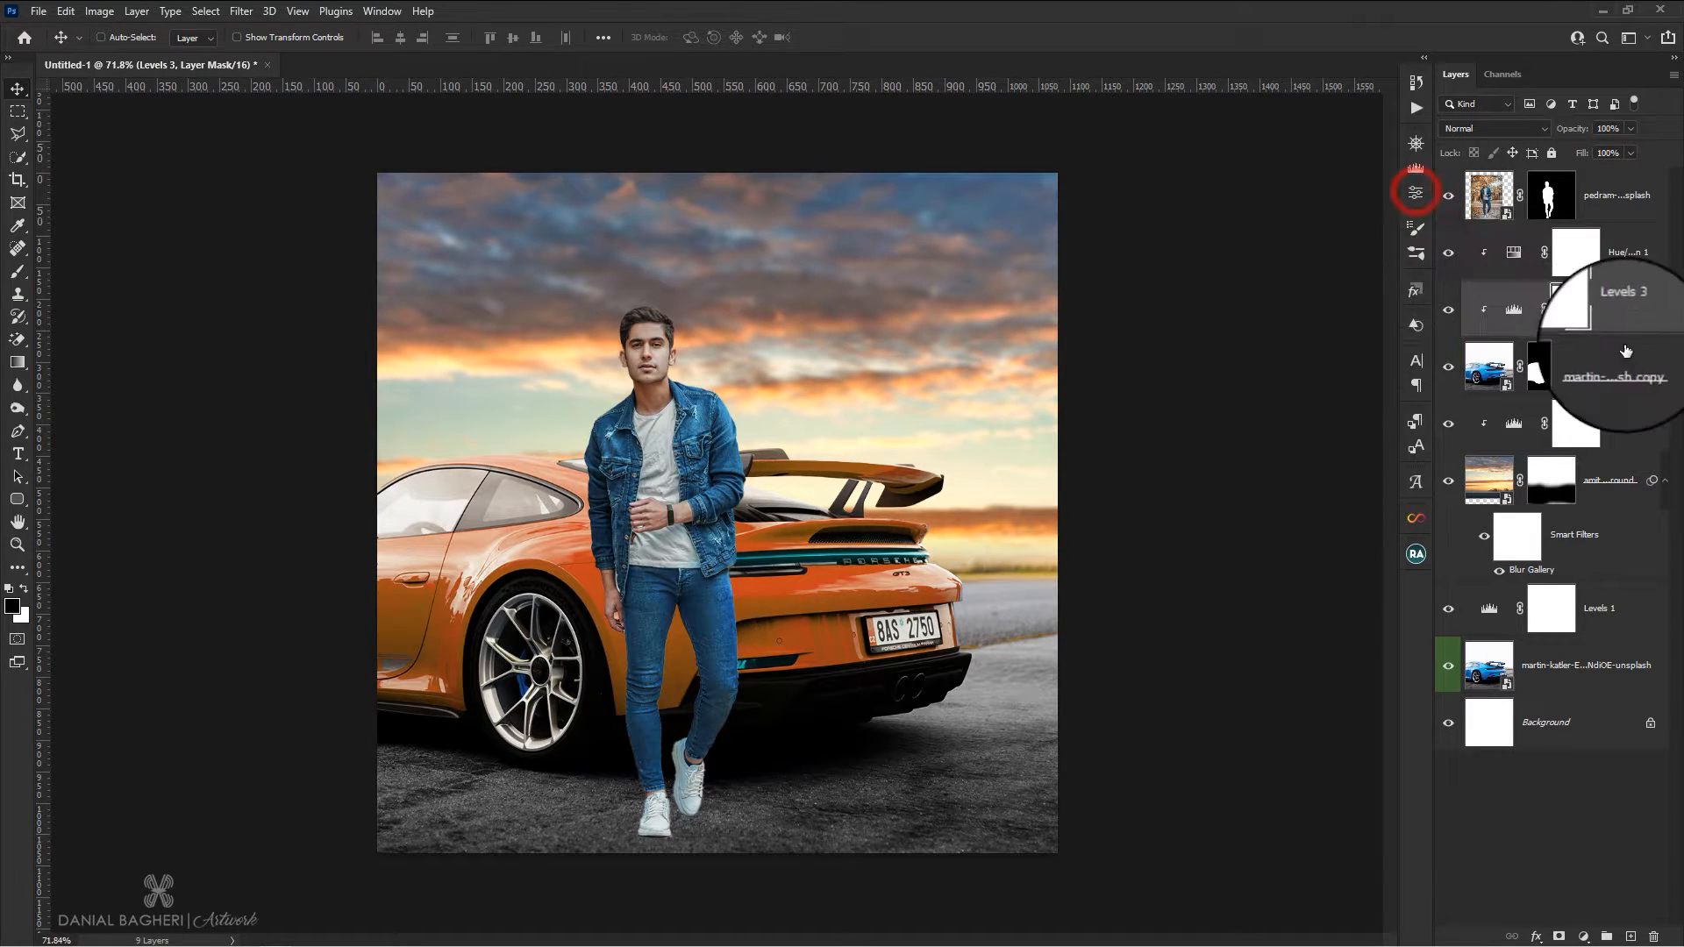
left_click(1616, 257)
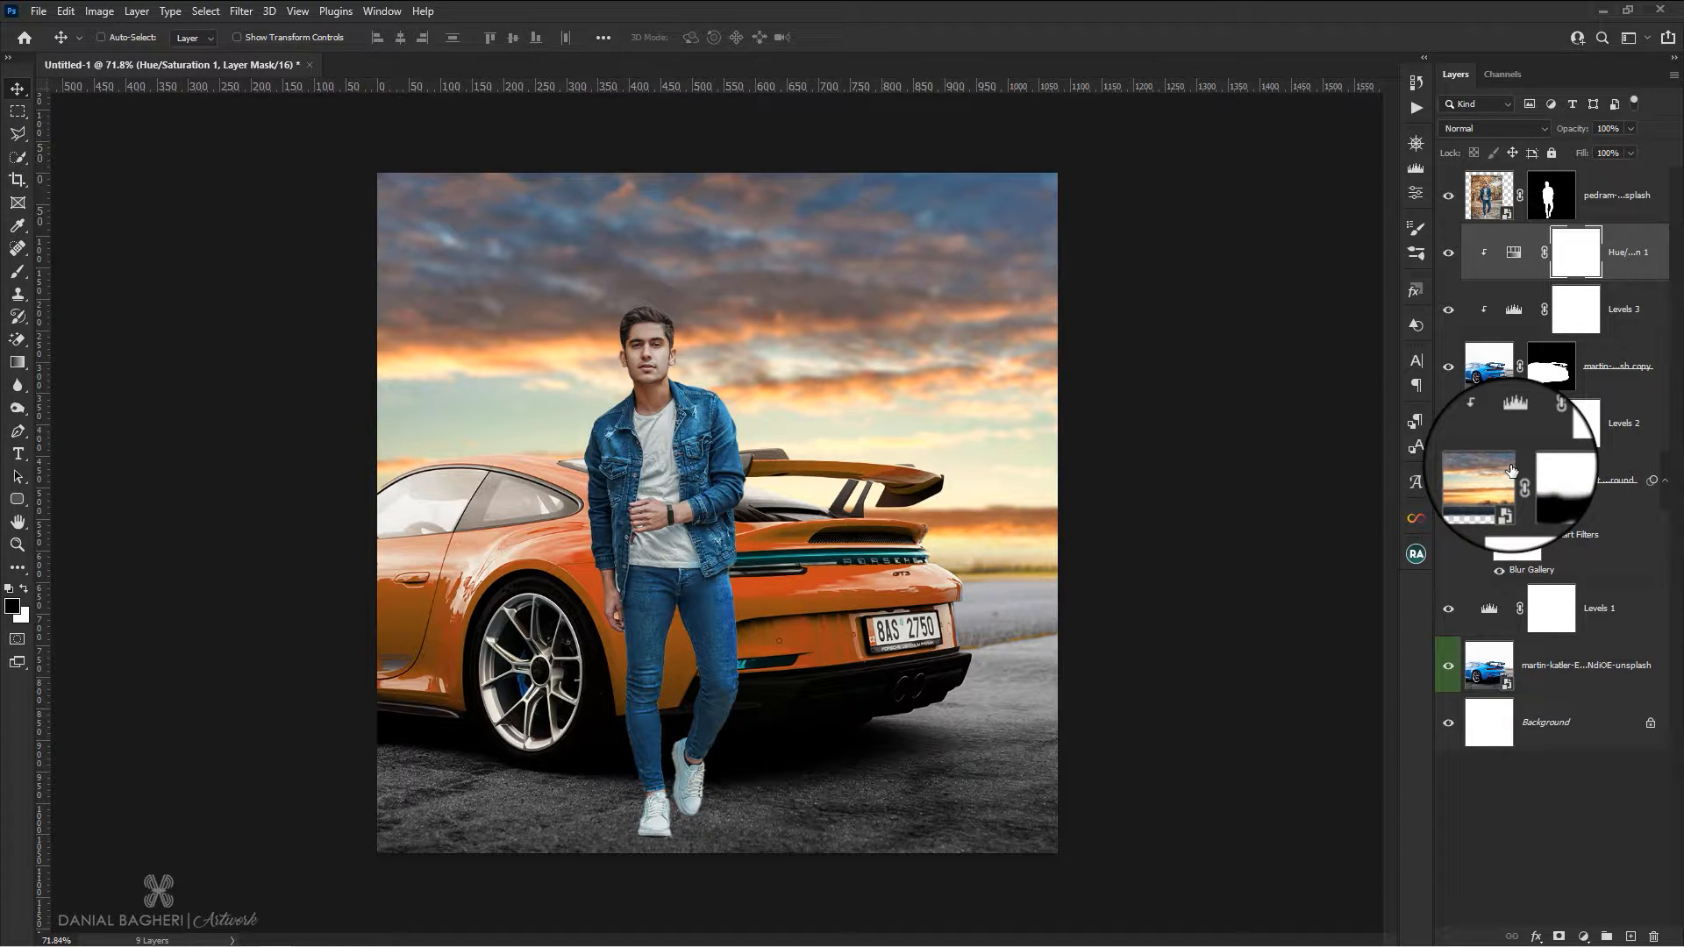
Add a Hue/Saturation adjustment clipped to the cut-out man, with Cyans saturation at -43 and Blues saturation at about -31
left_click(1614, 195)
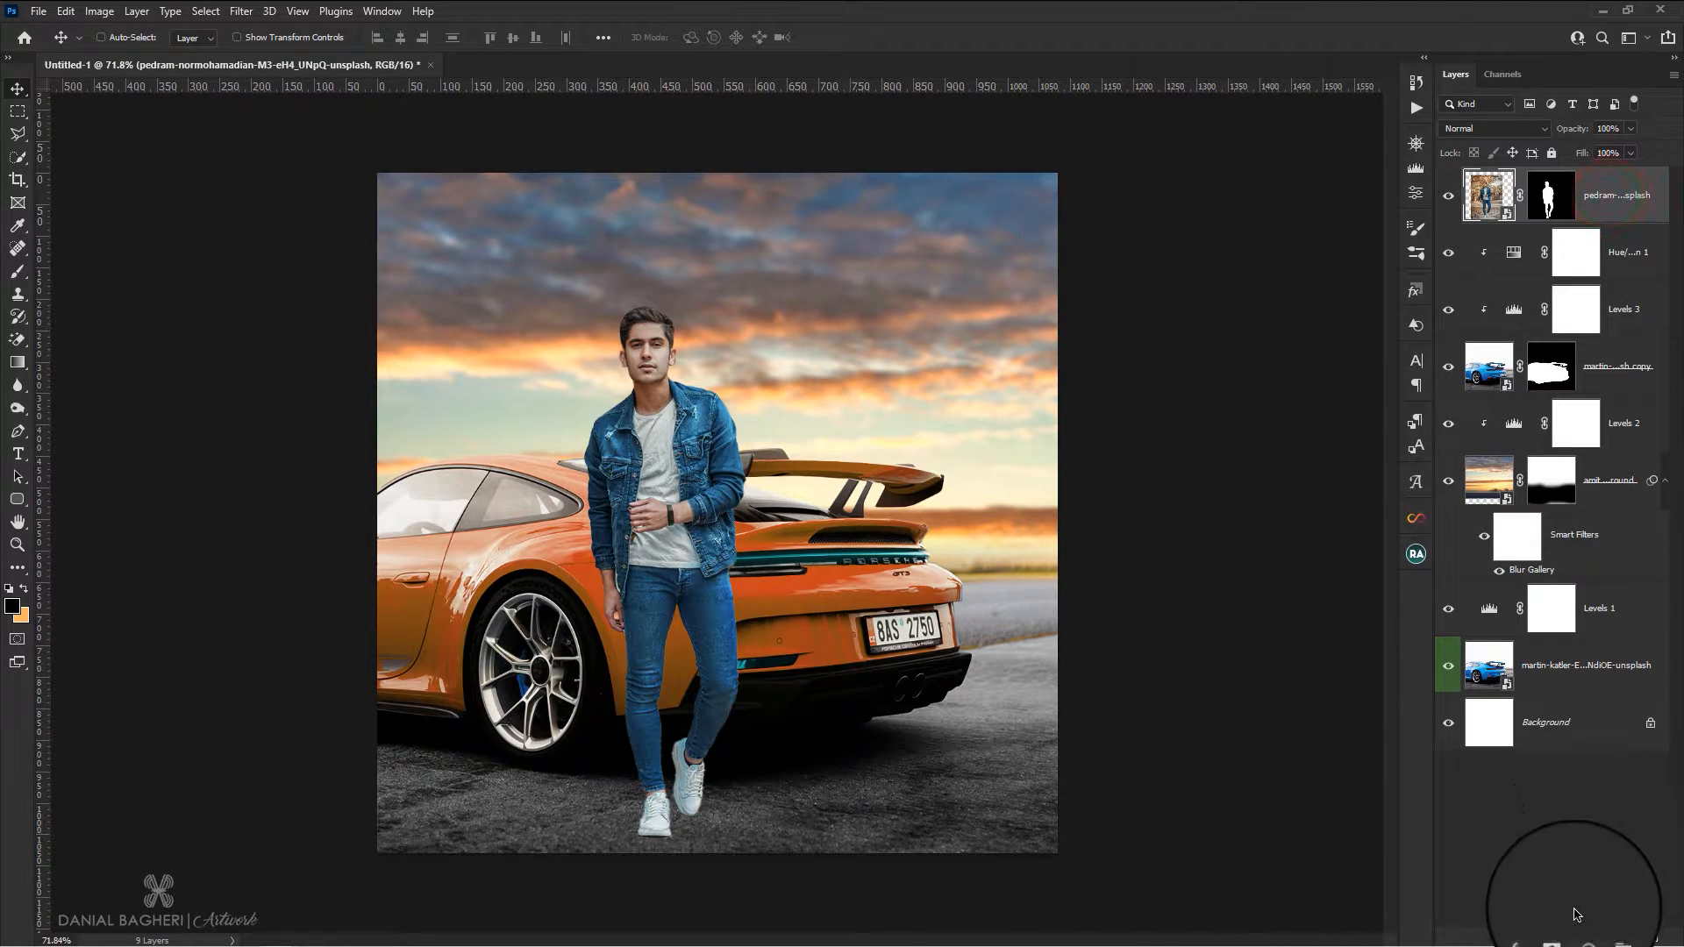
left_click(1584, 936)
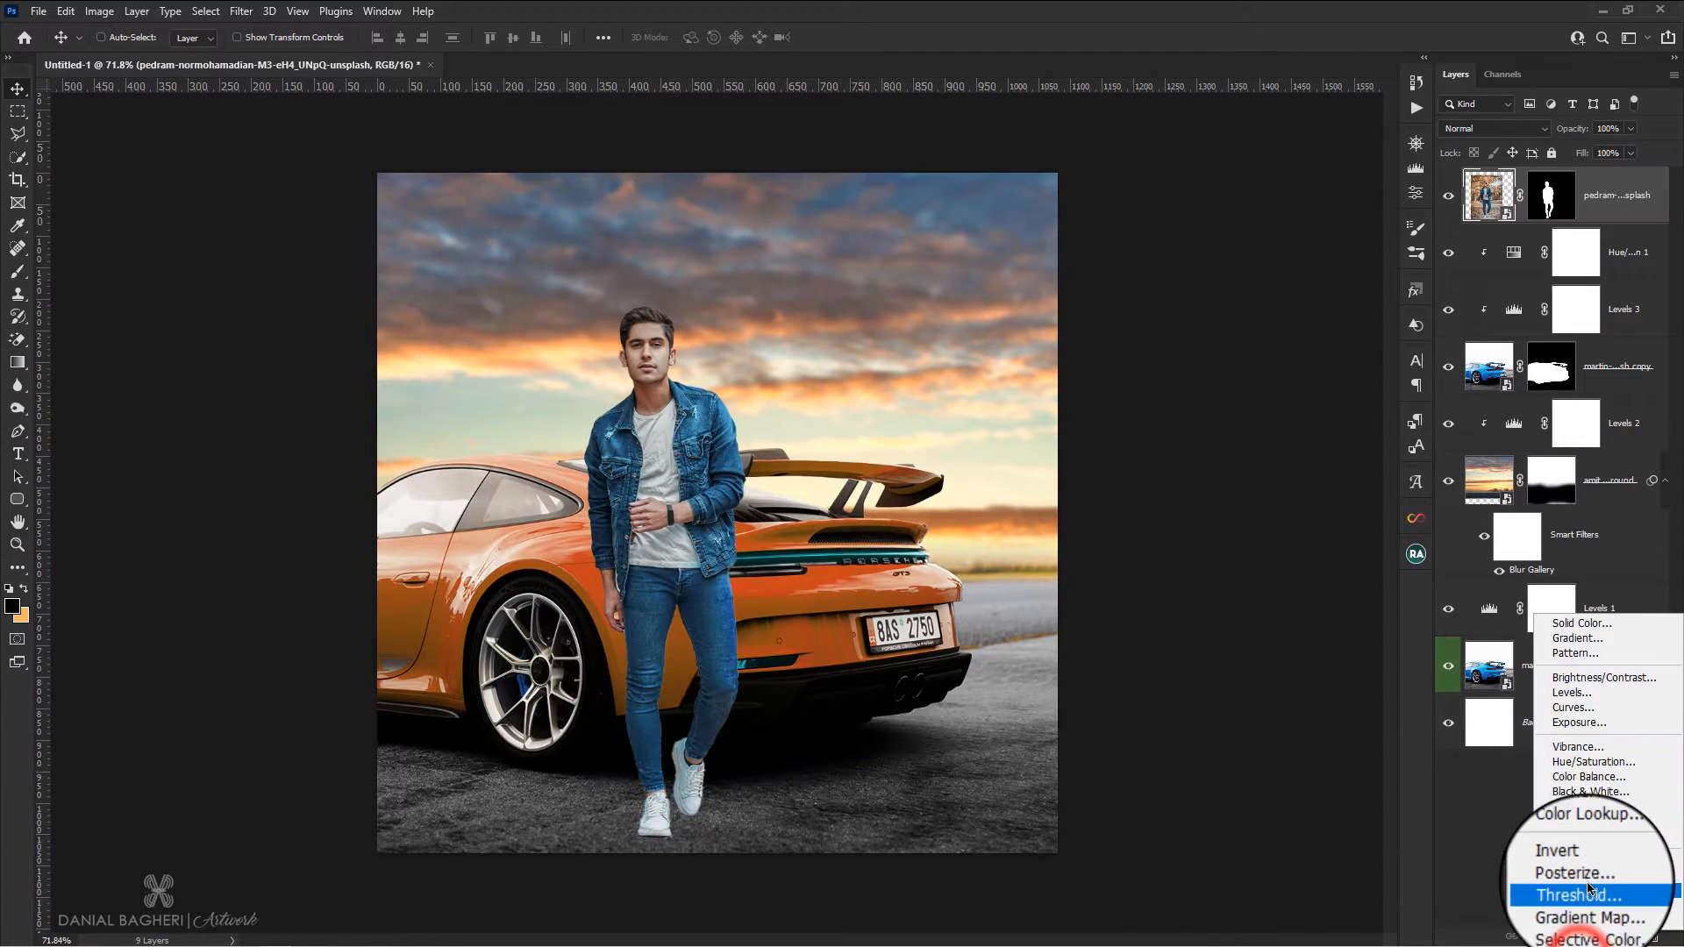
left_click(1588, 761)
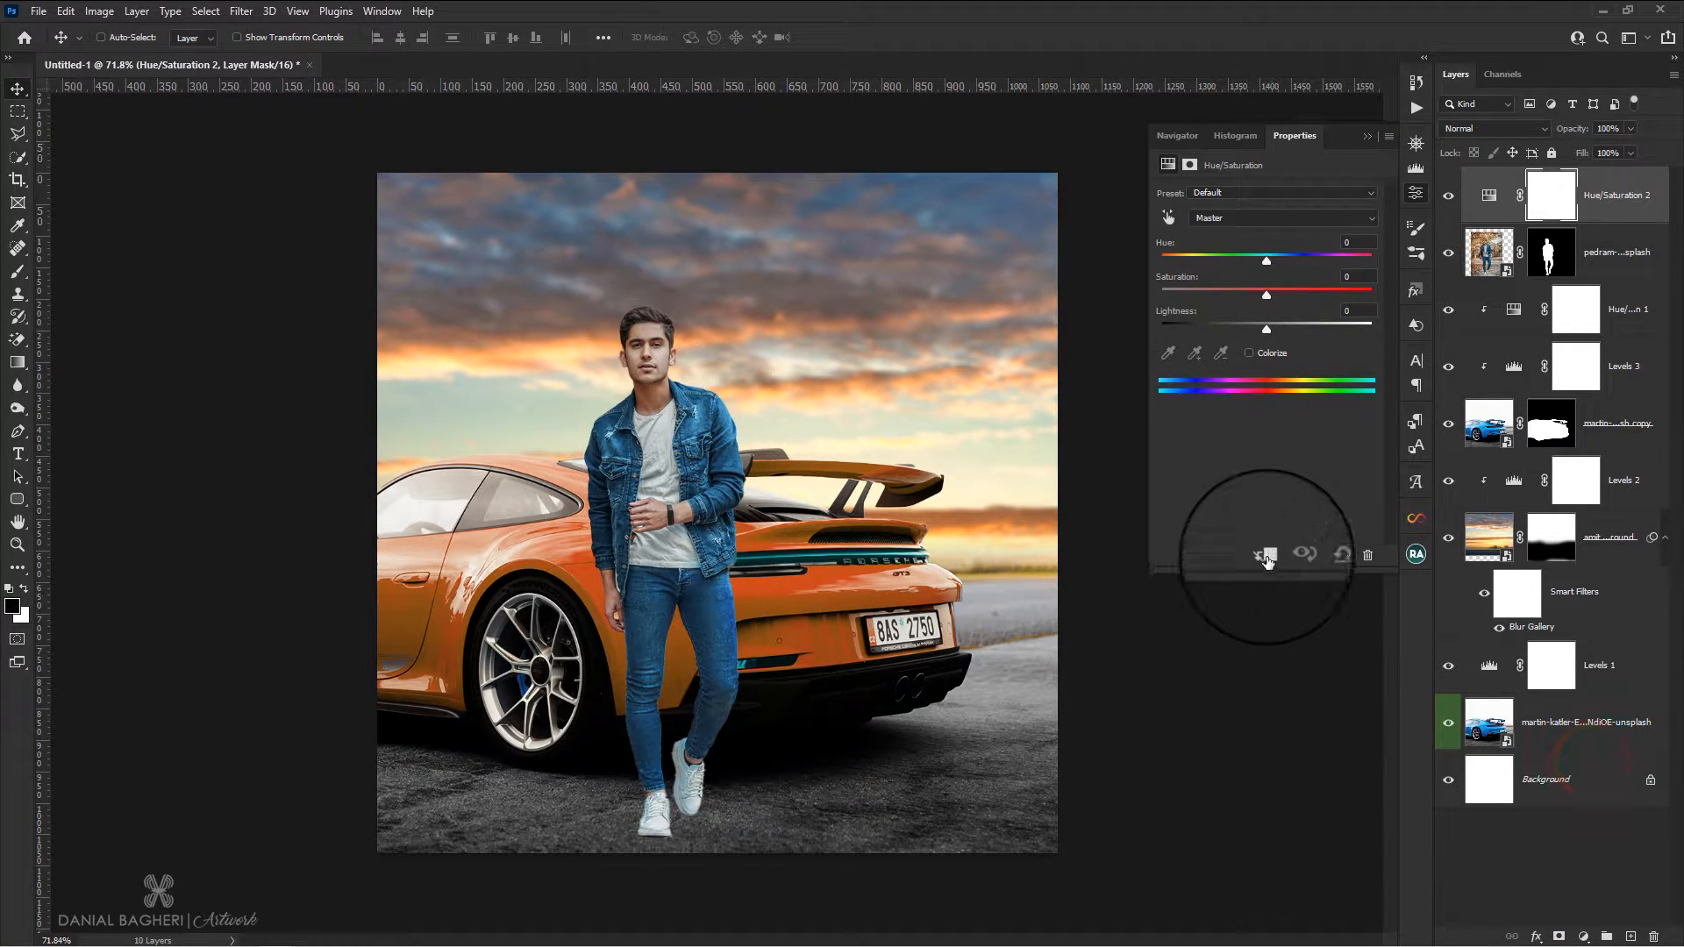
left_click(1228, 218)
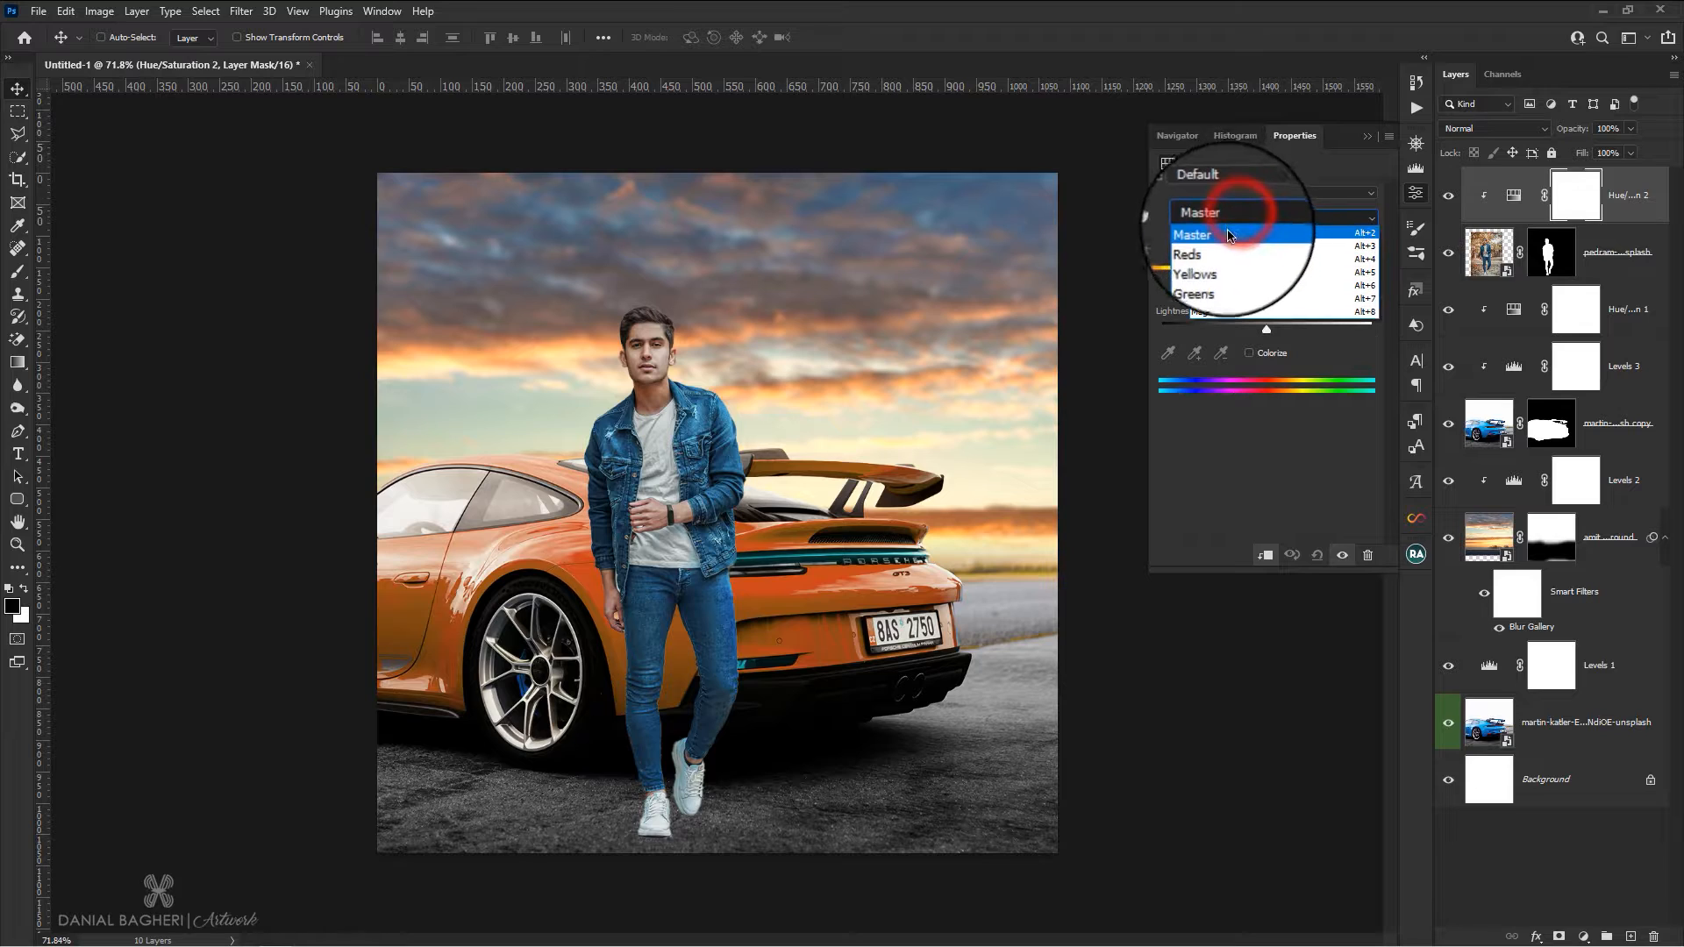
left_click(1215, 285)
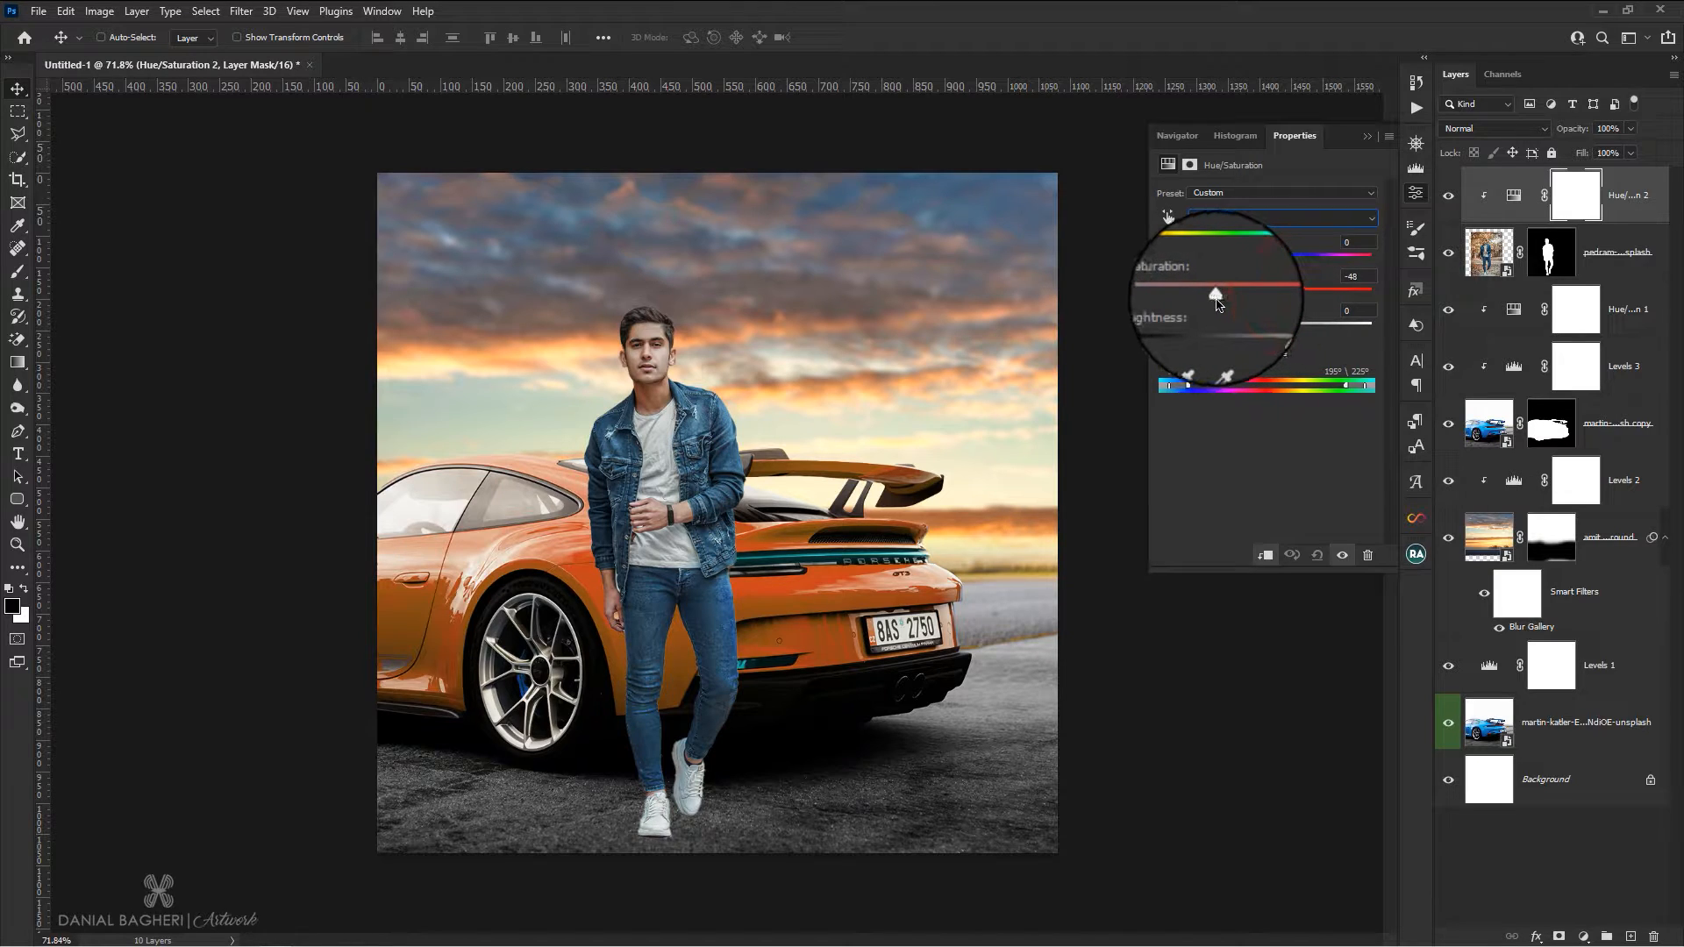
left_click(1228, 218)
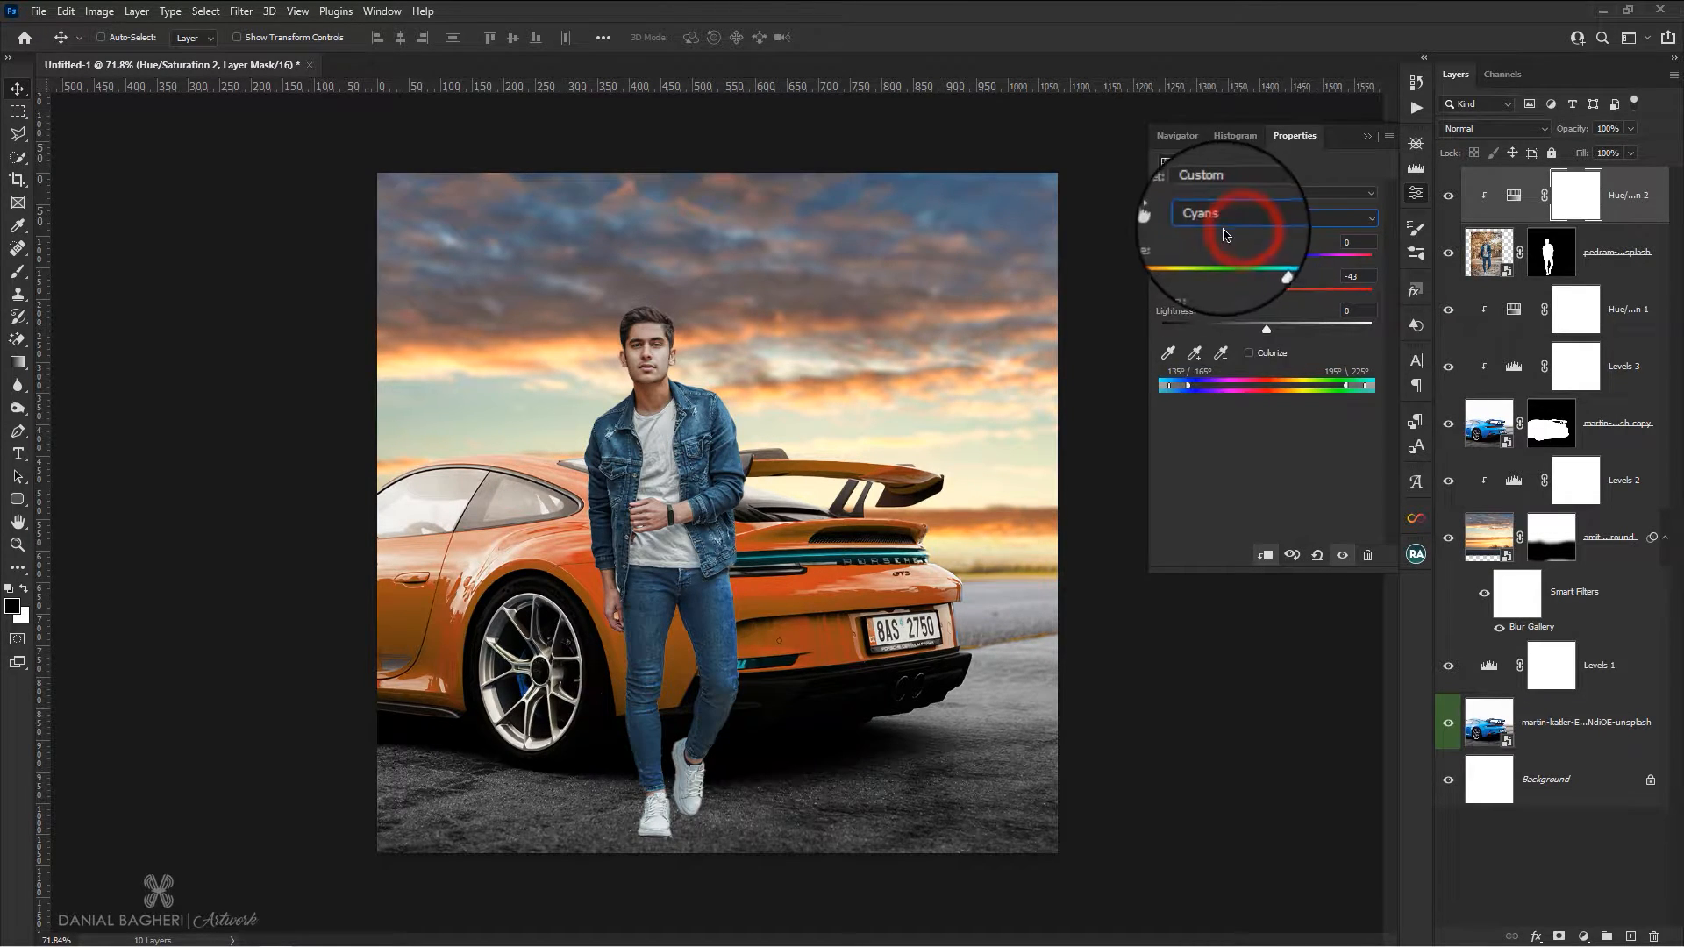
left_click(1228, 298)
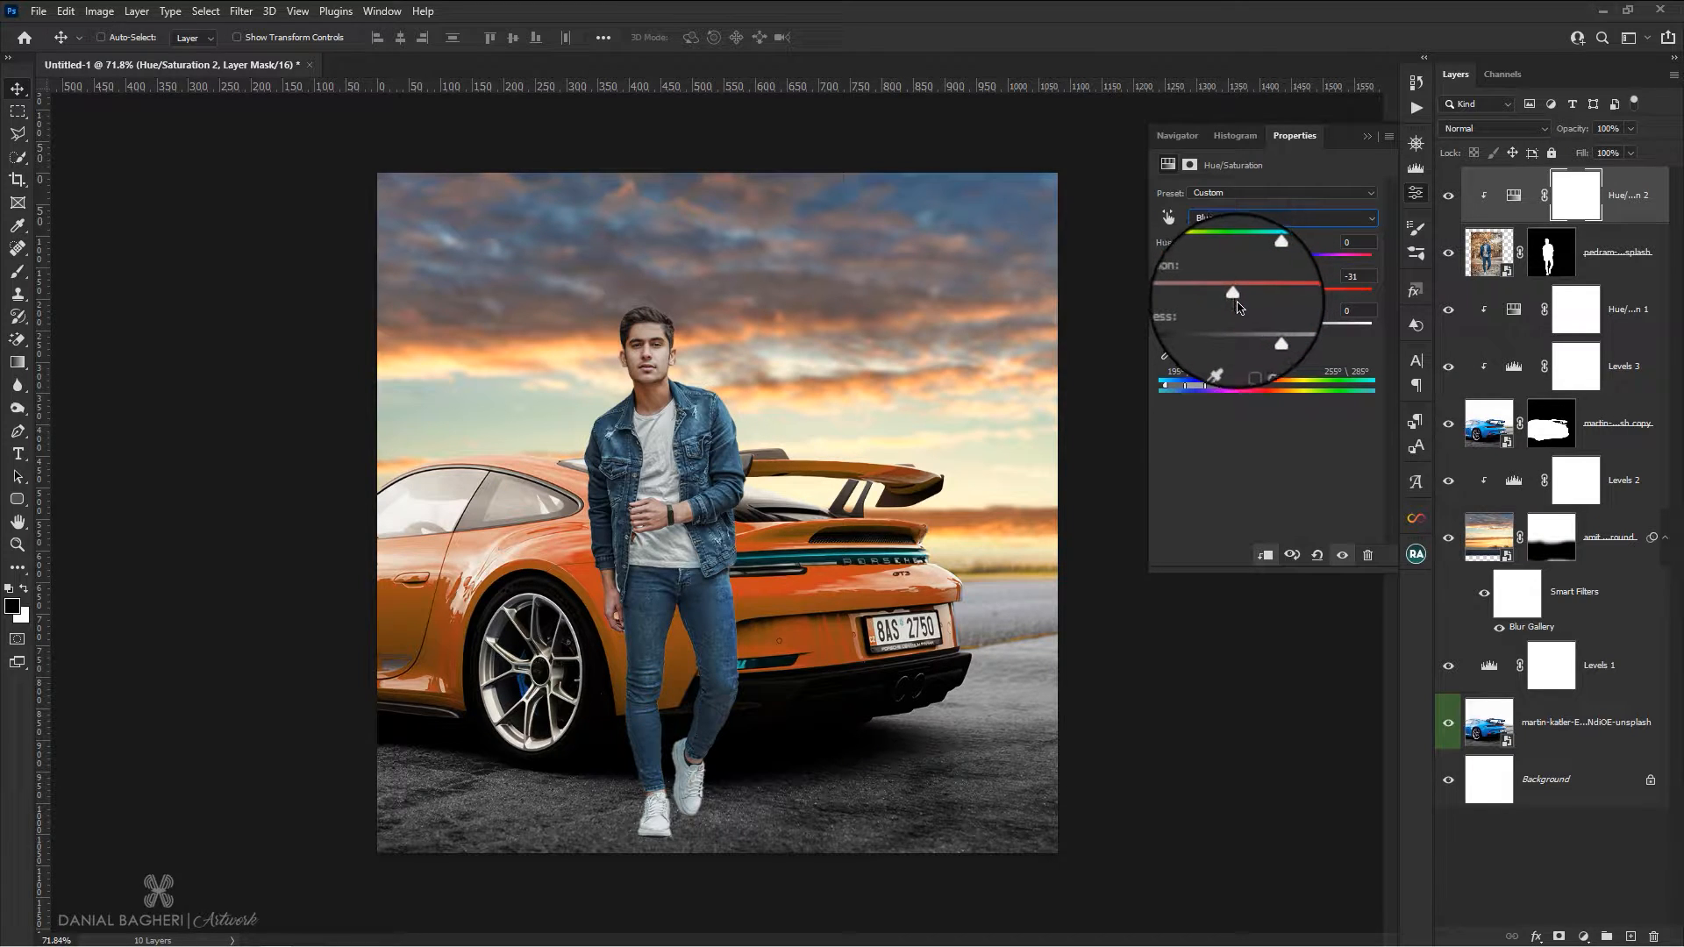
In the man's Hue/Saturation adjustment, set Greens to saturation -100 and lightness +100, and strongly reduce the Magentas saturation
left_click(1259, 219)
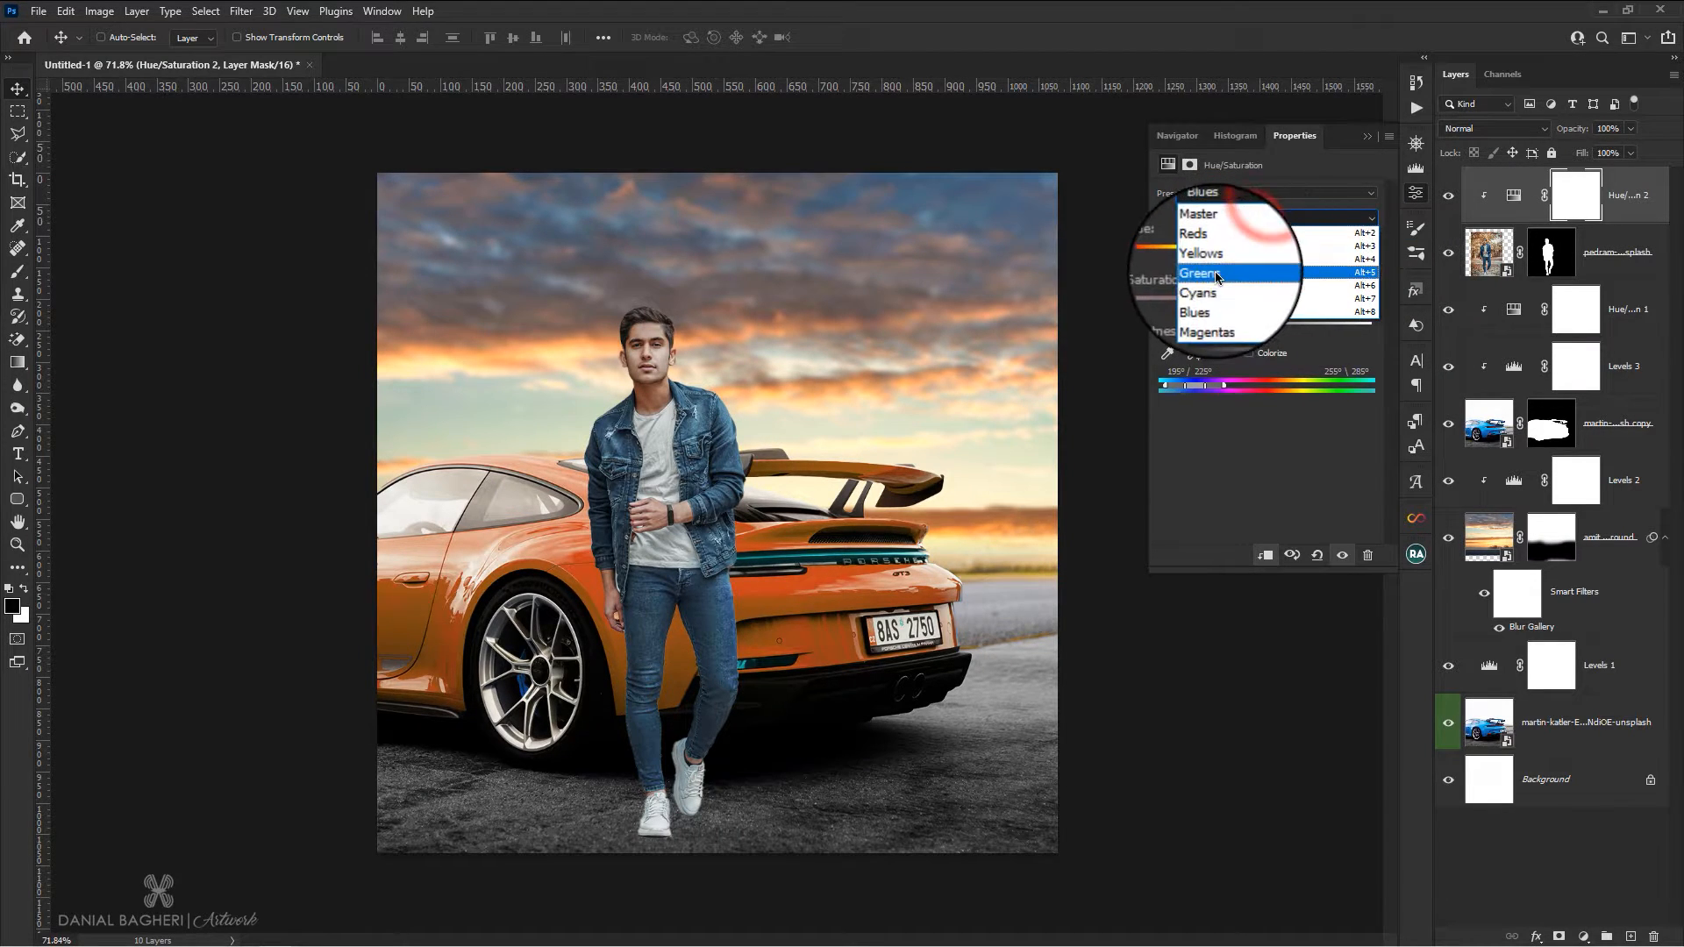
left_click(1216, 273)
left_click_drag(1267, 293, 1138, 319)
left_click_drag(1274, 330, 1435, 331)
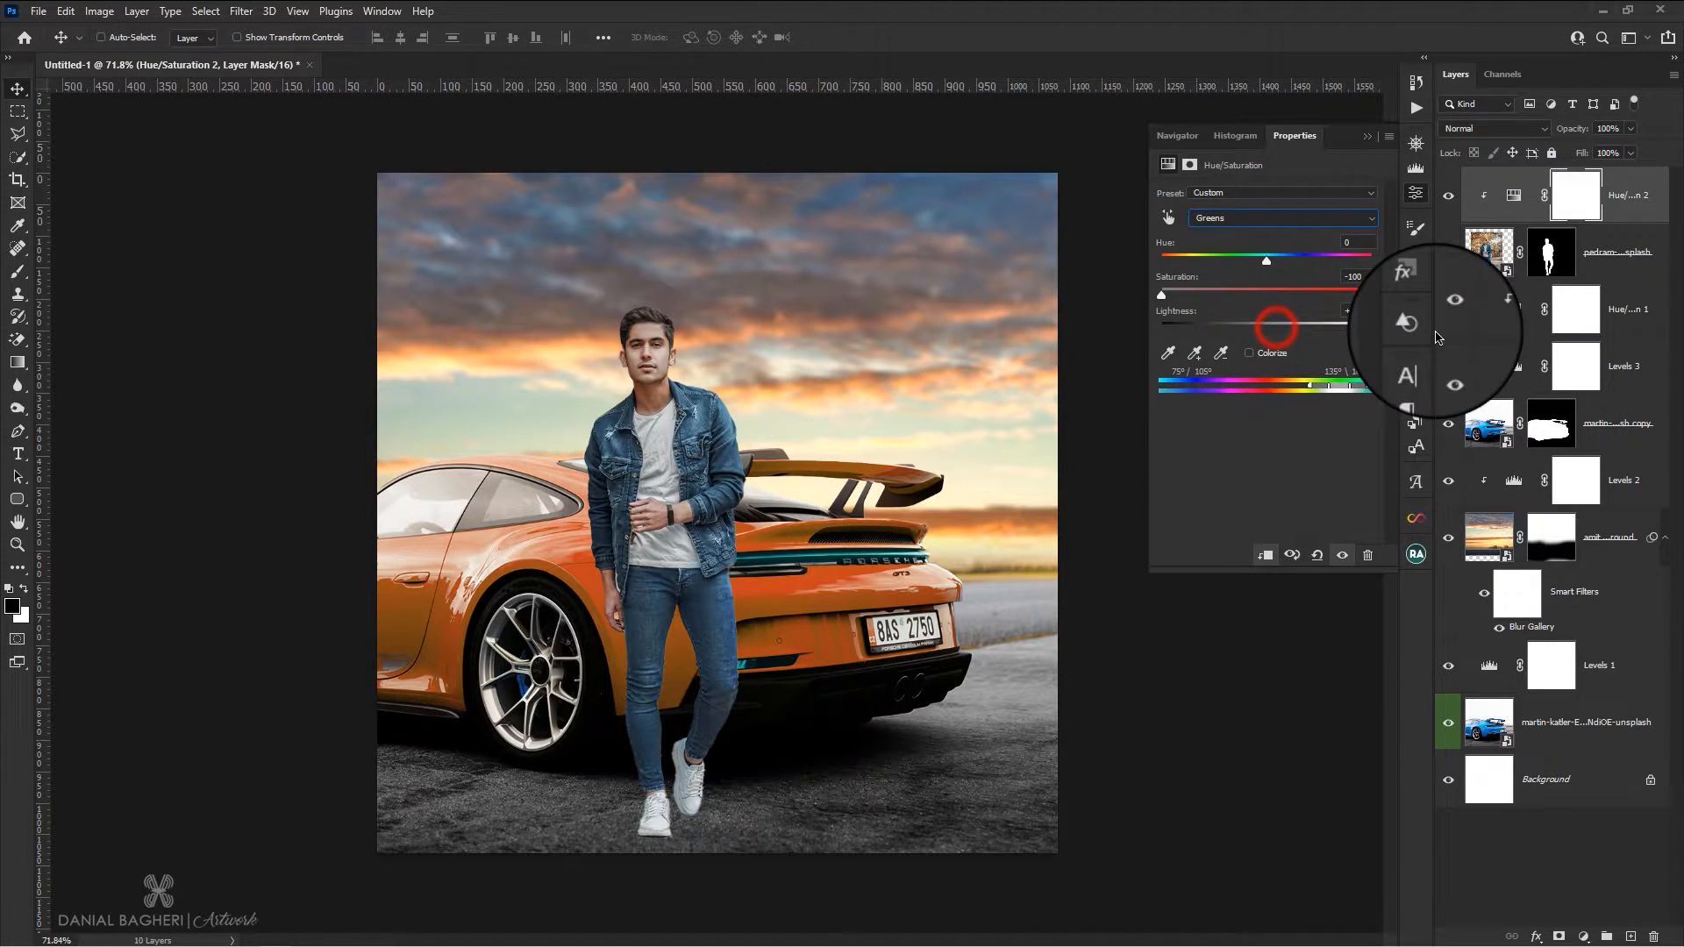
left_click(1273, 219)
left_click(1278, 305)
left_click_drag(1264, 290, 1160, 307)
Set the man's Yellows saturation to -17 and Reds saturation to -12 in the same Hue/Saturation adjustment
left_click(1228, 218)
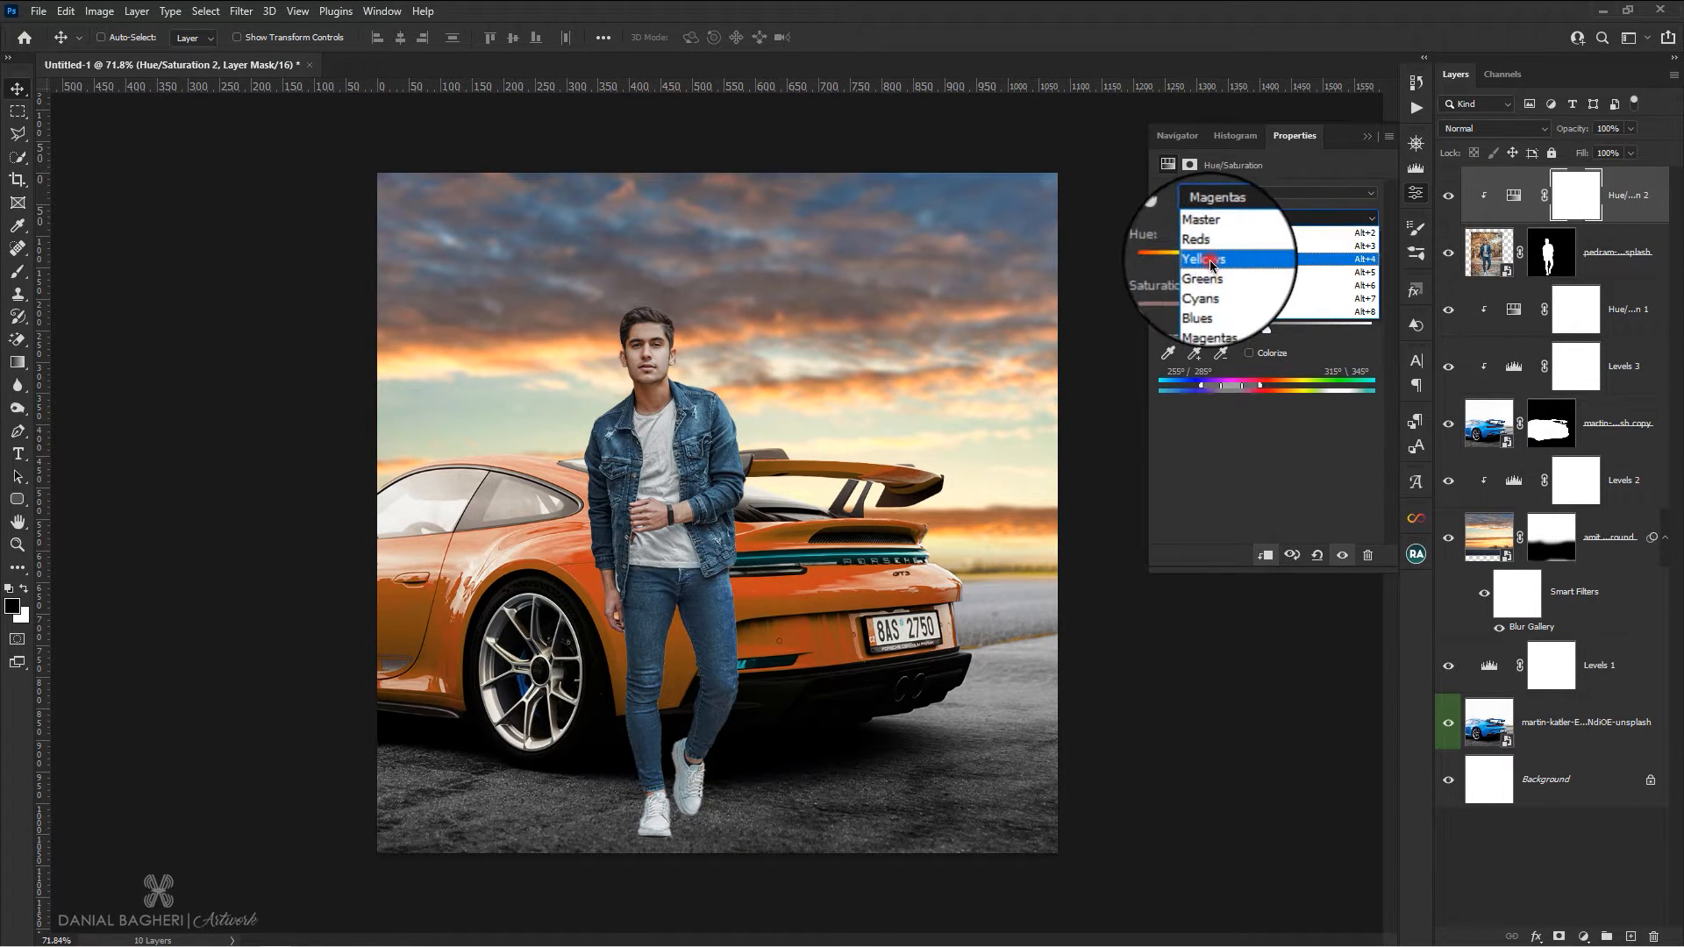
left_click(1260, 258)
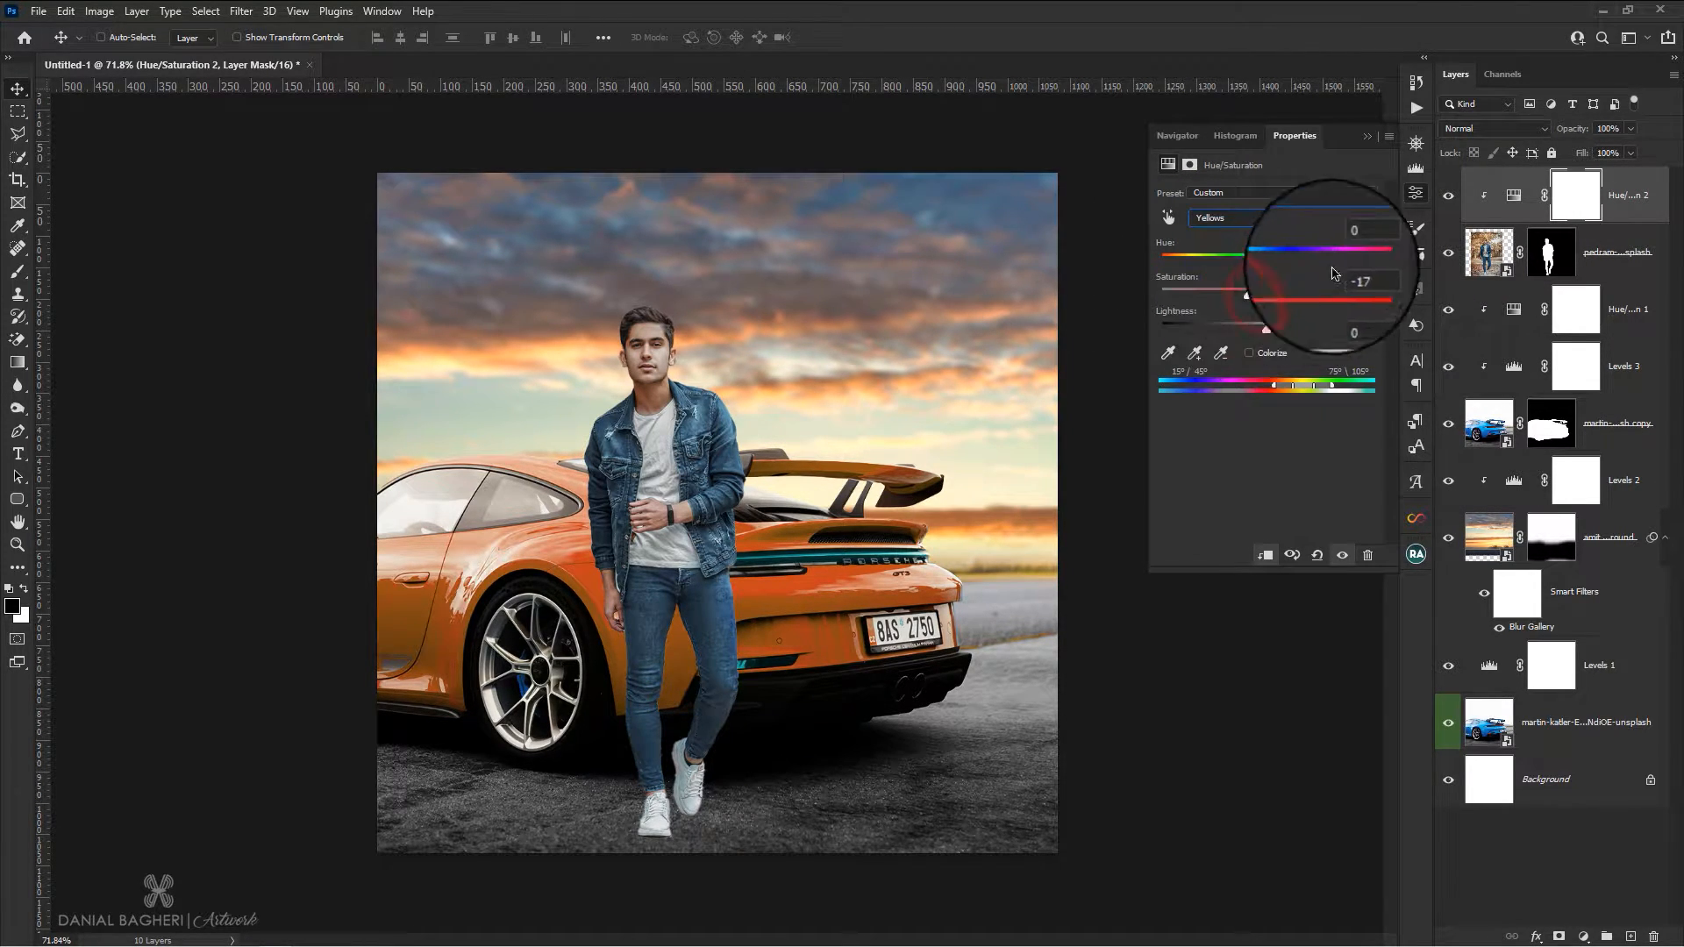
left_click(1245, 218)
left_click(1239, 201)
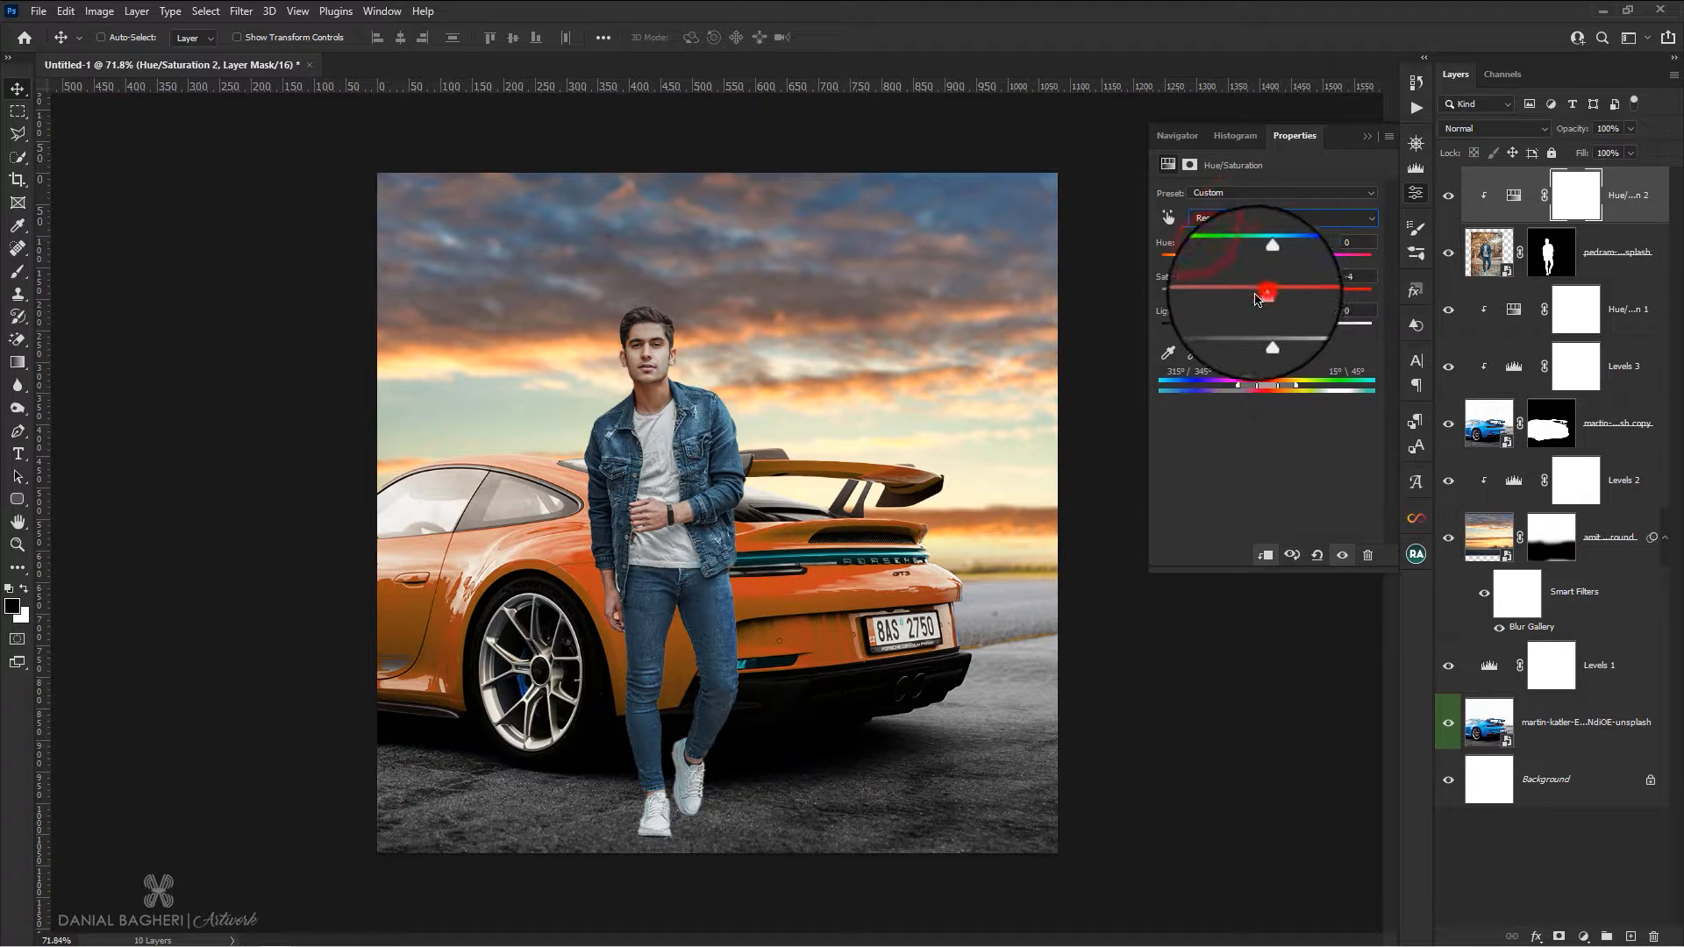
left_click_drag(1256, 300, 1264, 301)
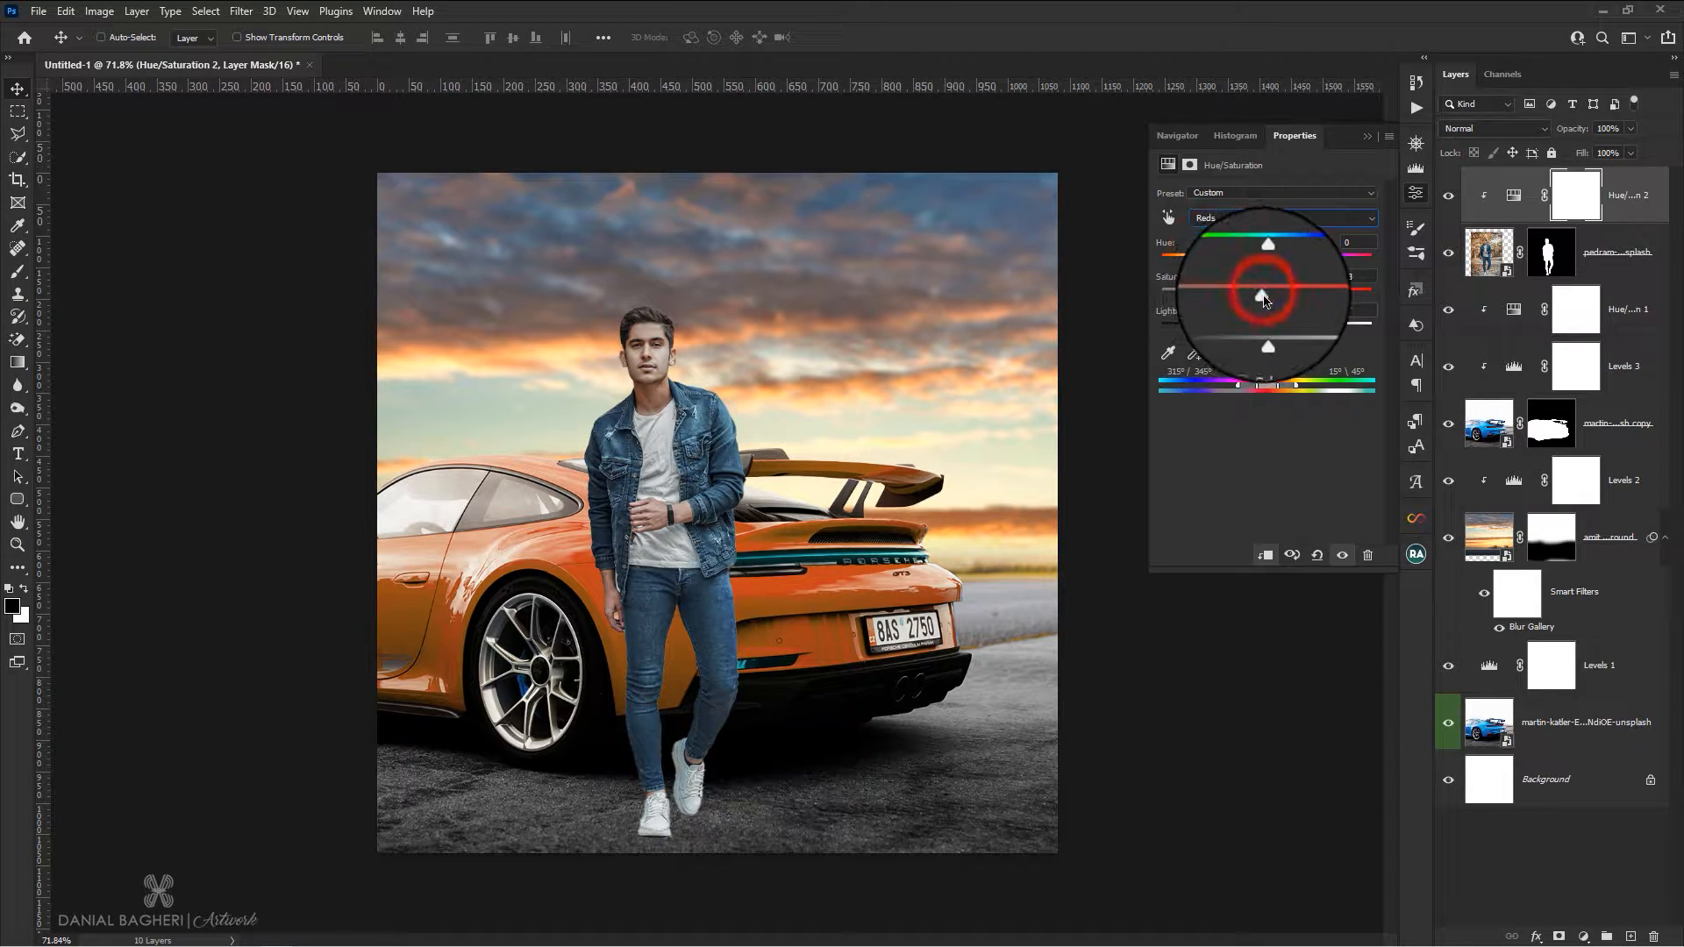
left_click(1416, 192)
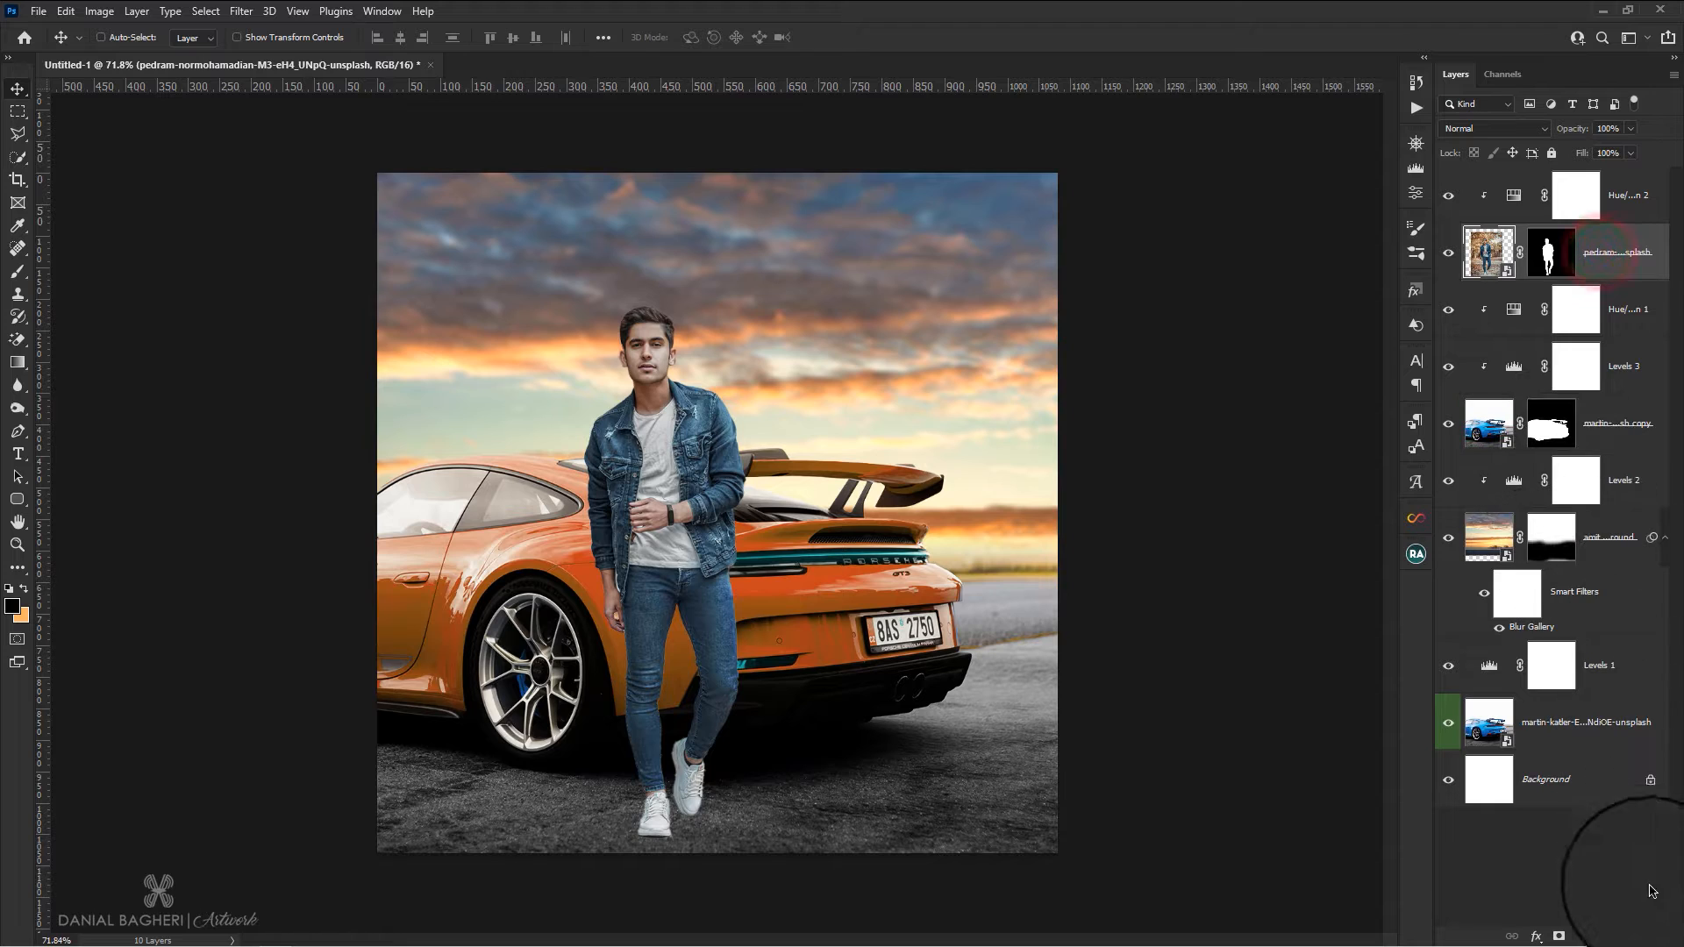
Create an empty layer directly below the man and flatten the Soft Round brush tip into a thin horizontal ellipse
left_click(1577, 309)
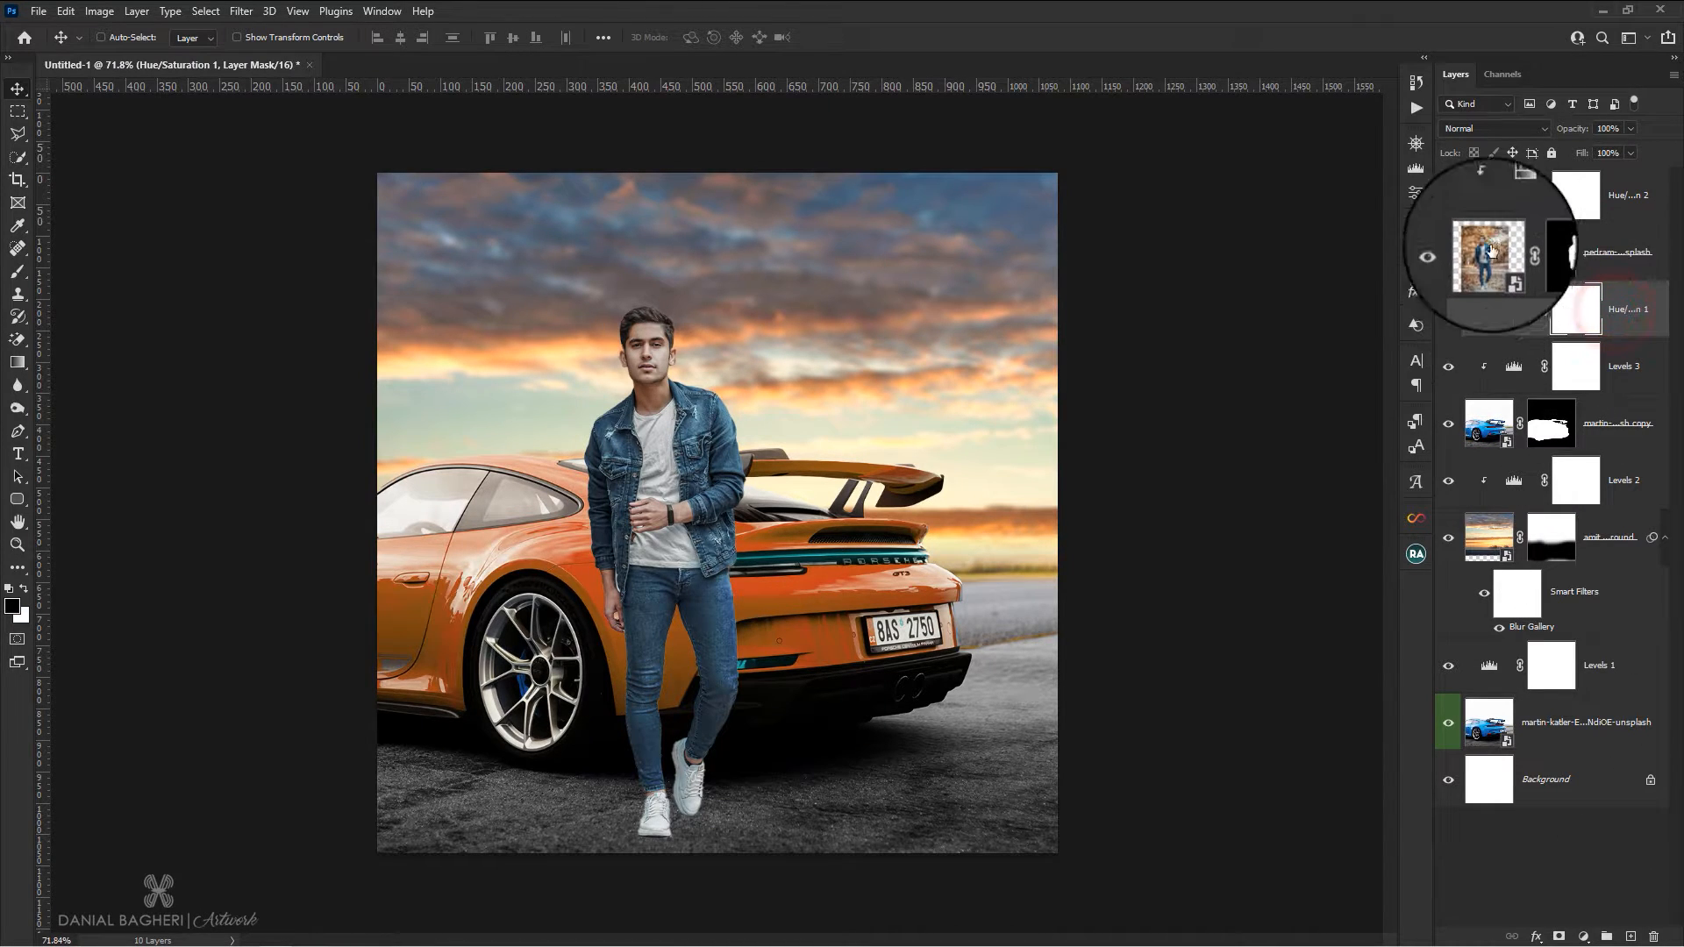
left_click(1630, 936)
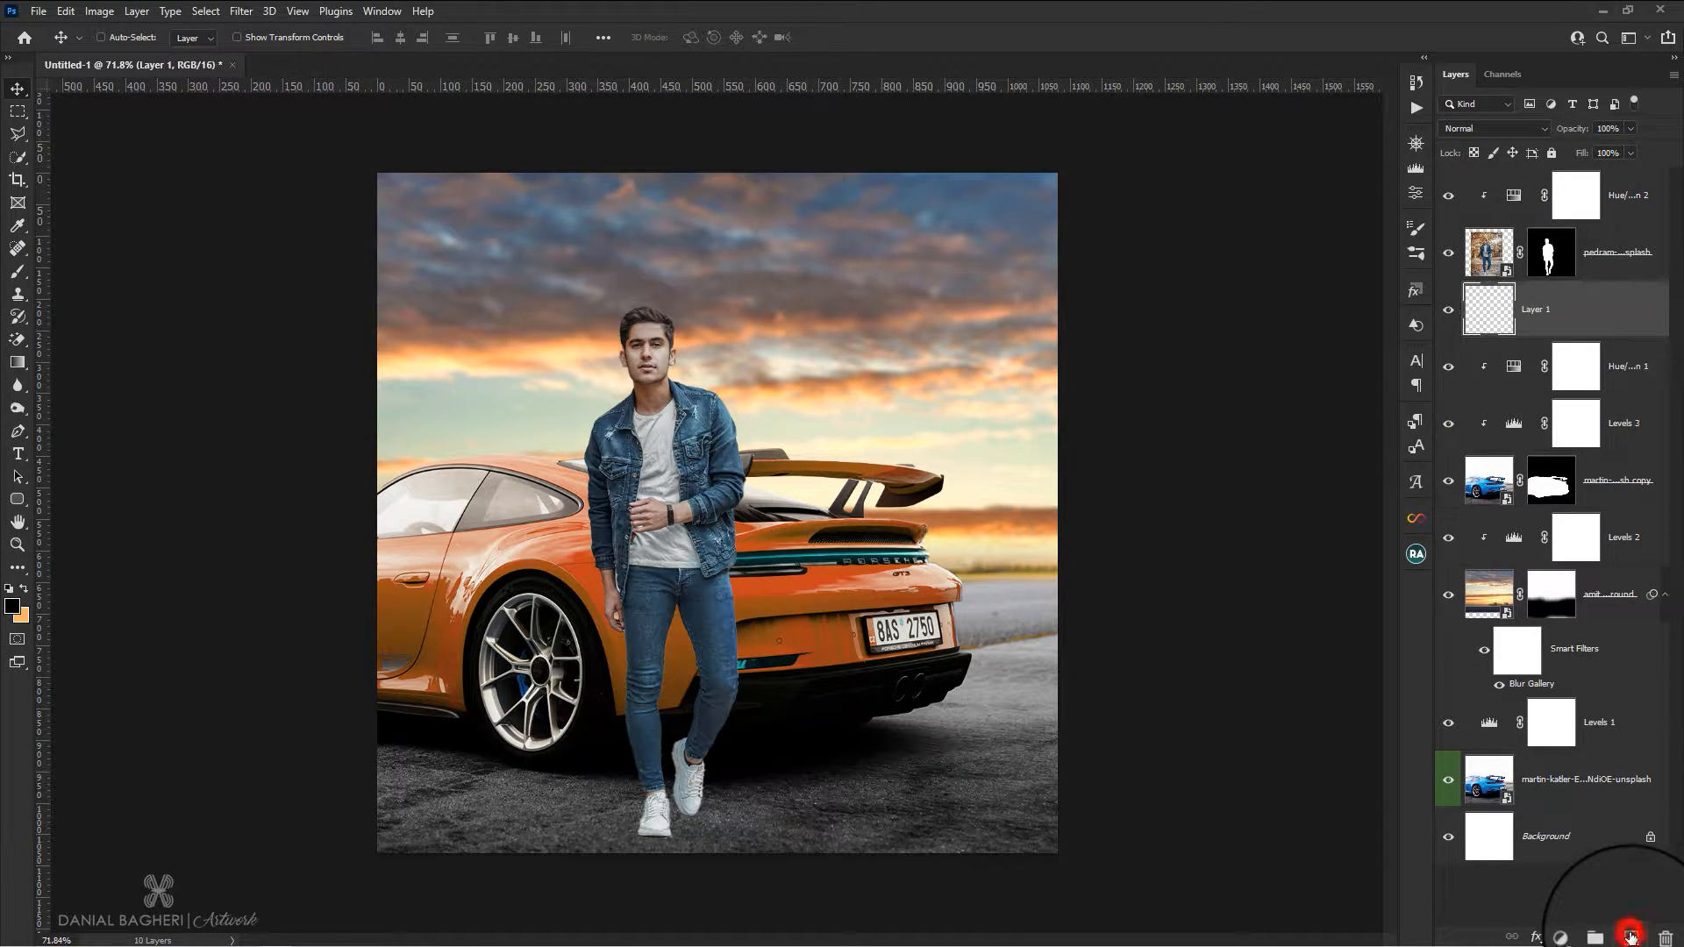
left_click(1530, 315)
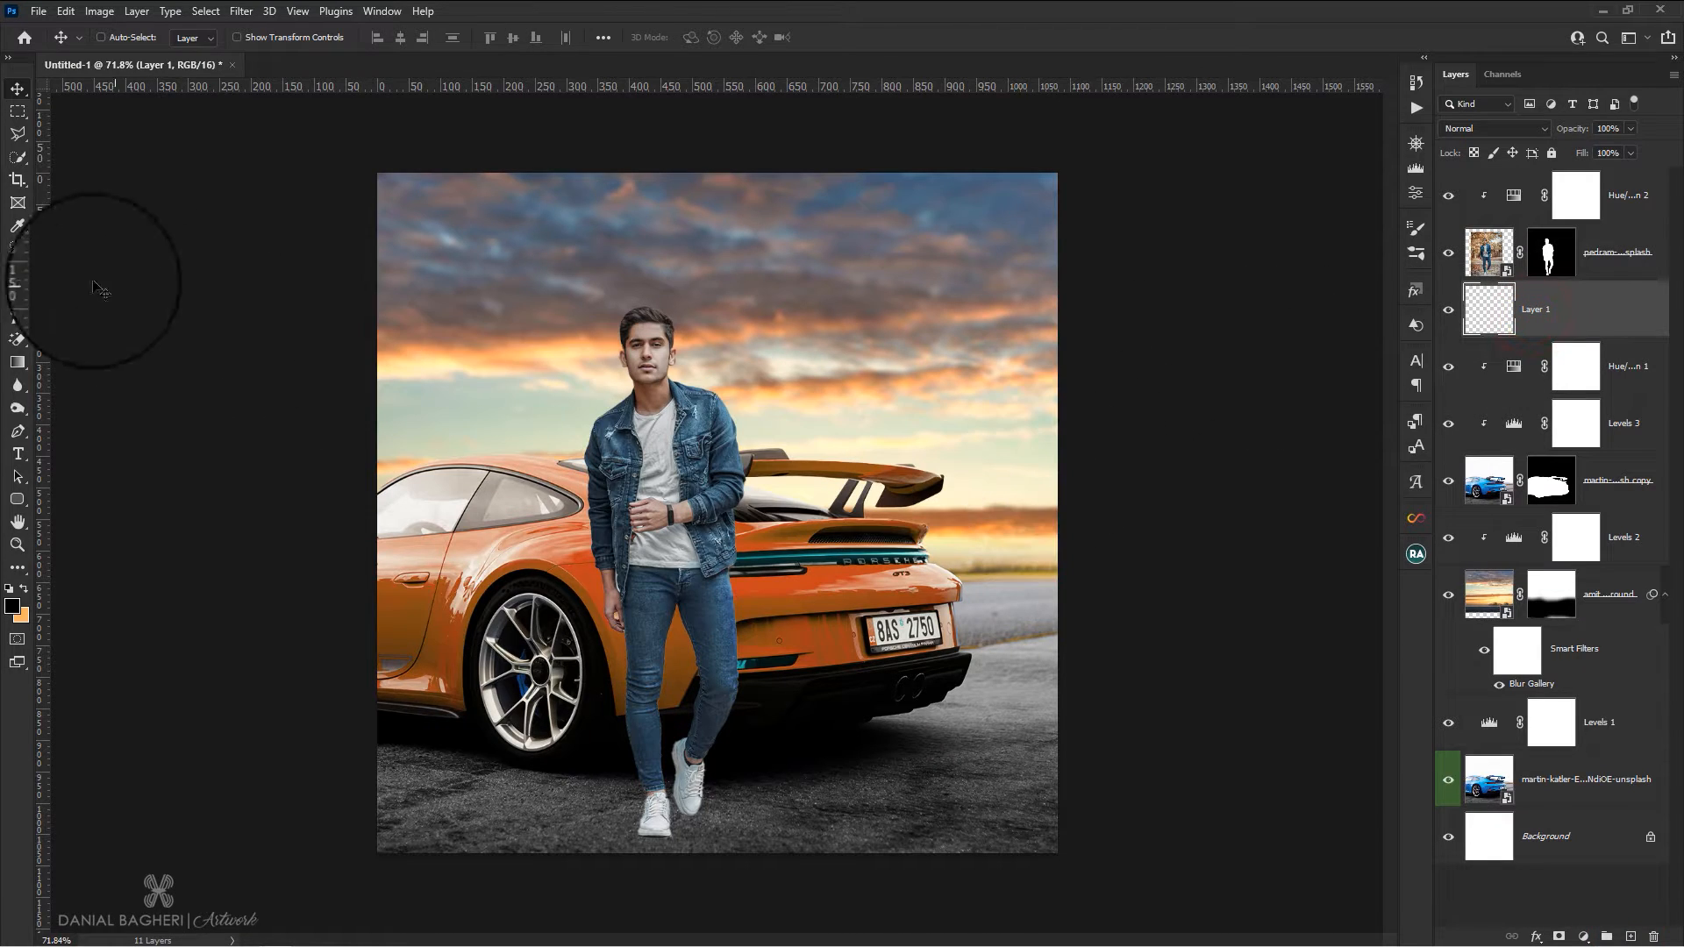
left_click(110, 38)
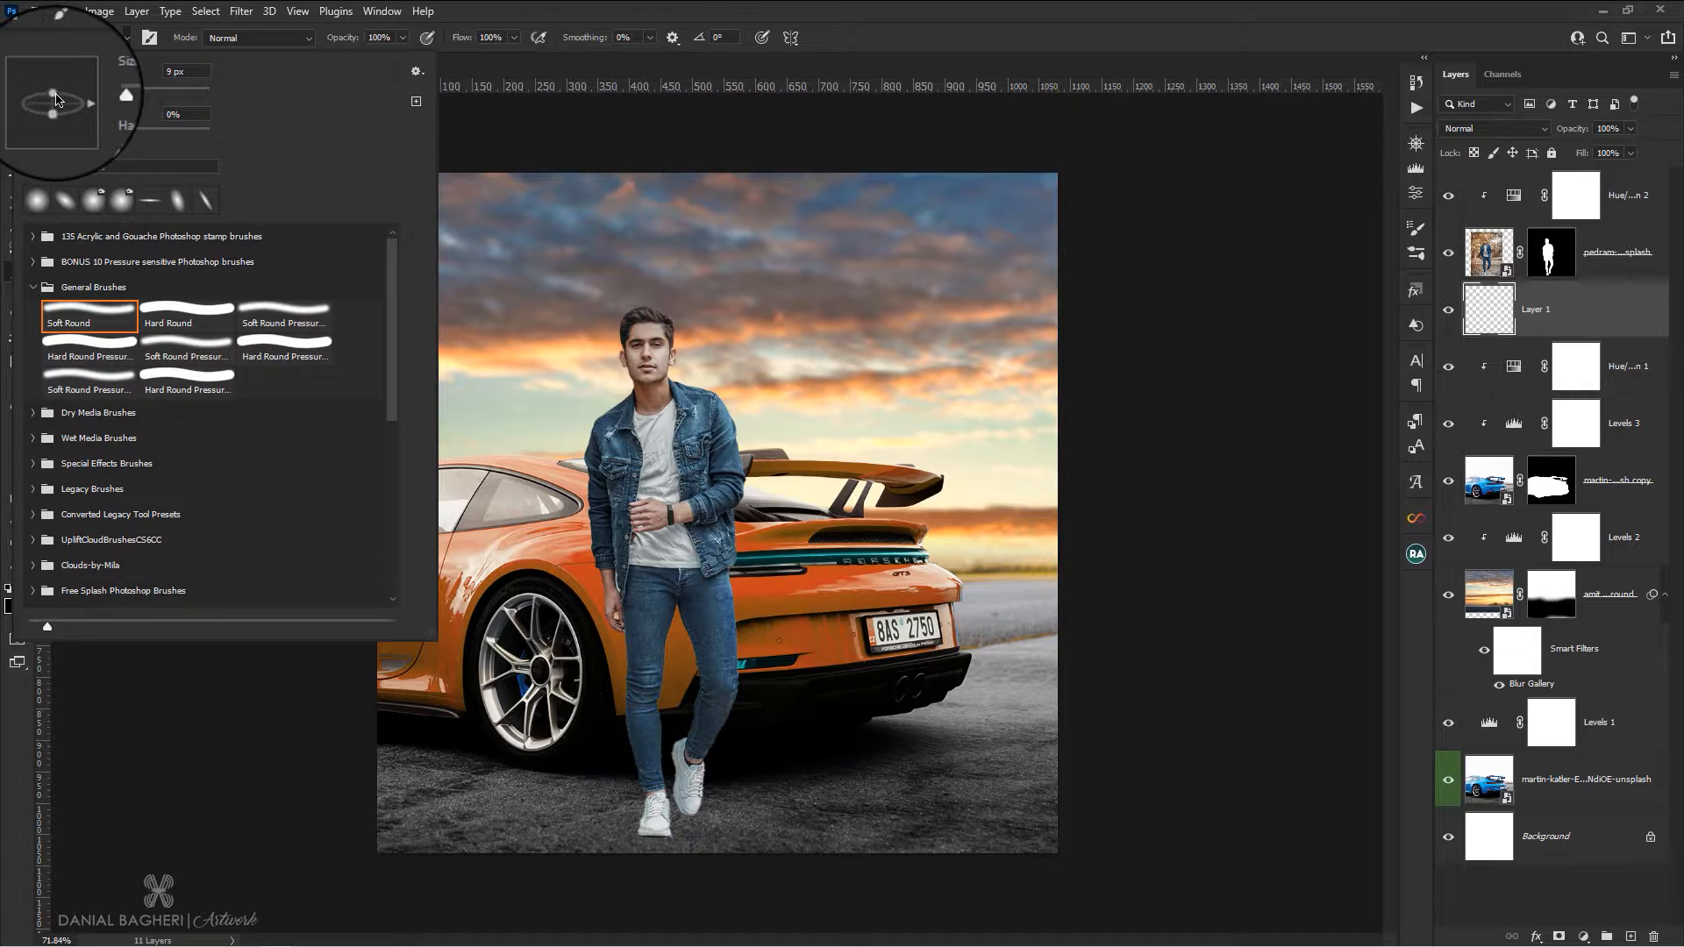
left_click(636, 7)
Paint black contact shadows under the man's planted shoe and beside the raised shoe with the flattened soft brush at 65 px
scroll(693, 803, "up", 4)
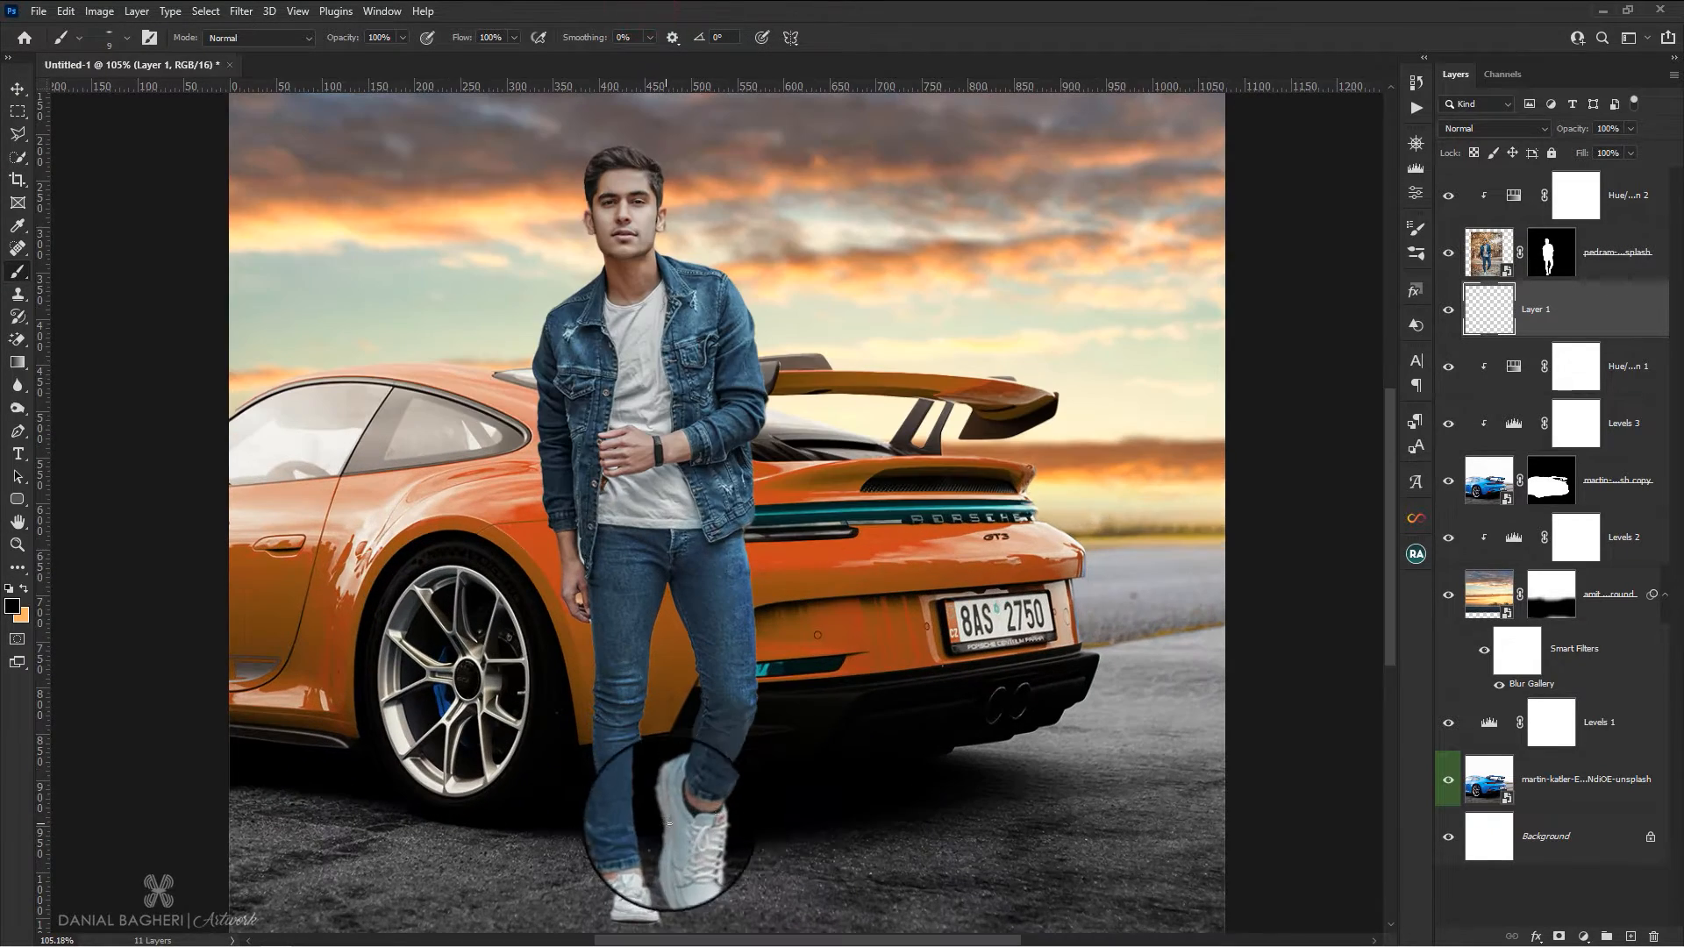
scroll(752, 684, "down", 4)
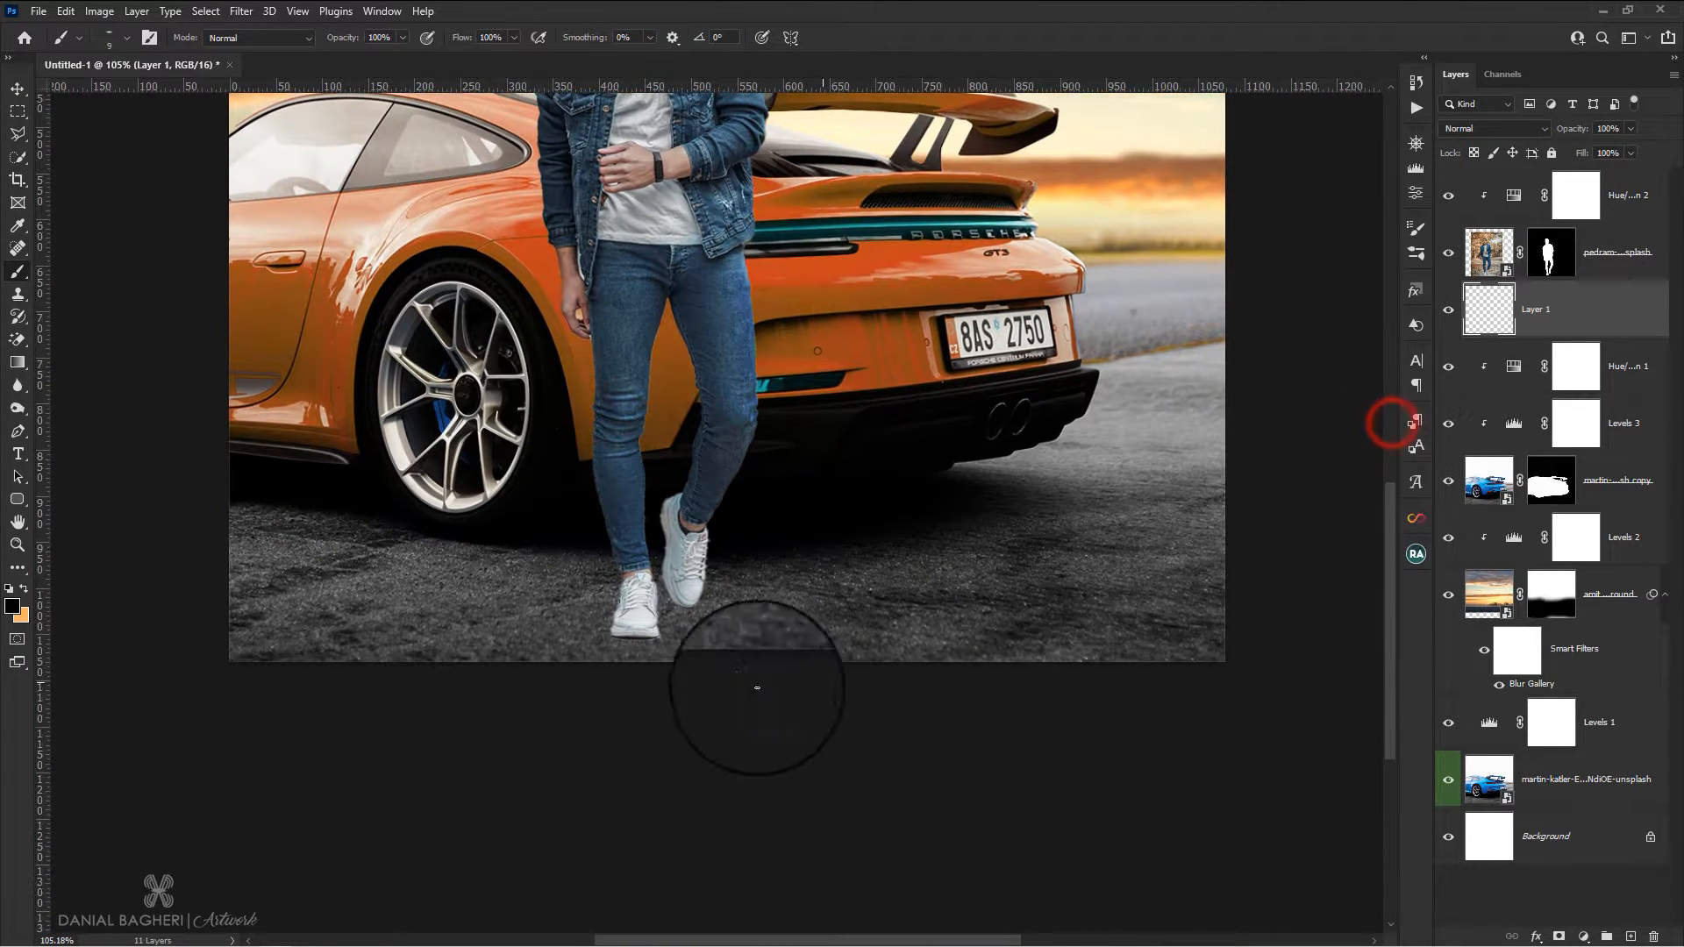
scroll(583, 602, "up", 8)
scroll(593, 596, "up", 2)
left_click_drag(565, 622, 627, 633)
left_click(590, 624)
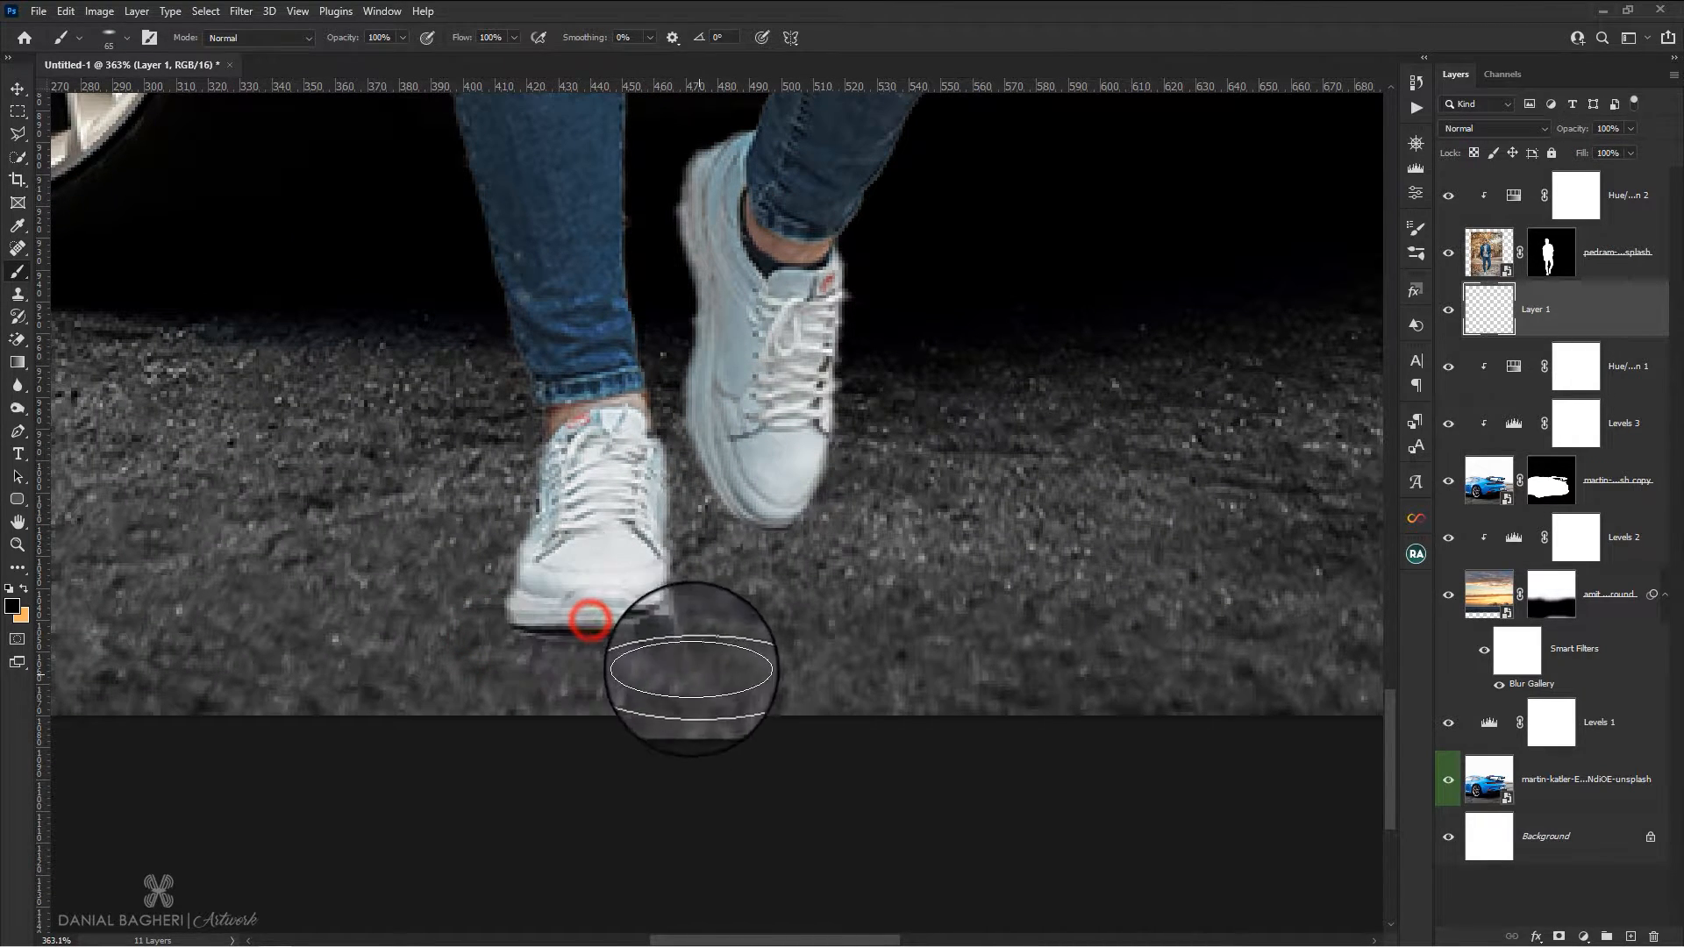
left_click(595, 581)
left_click(586, 542)
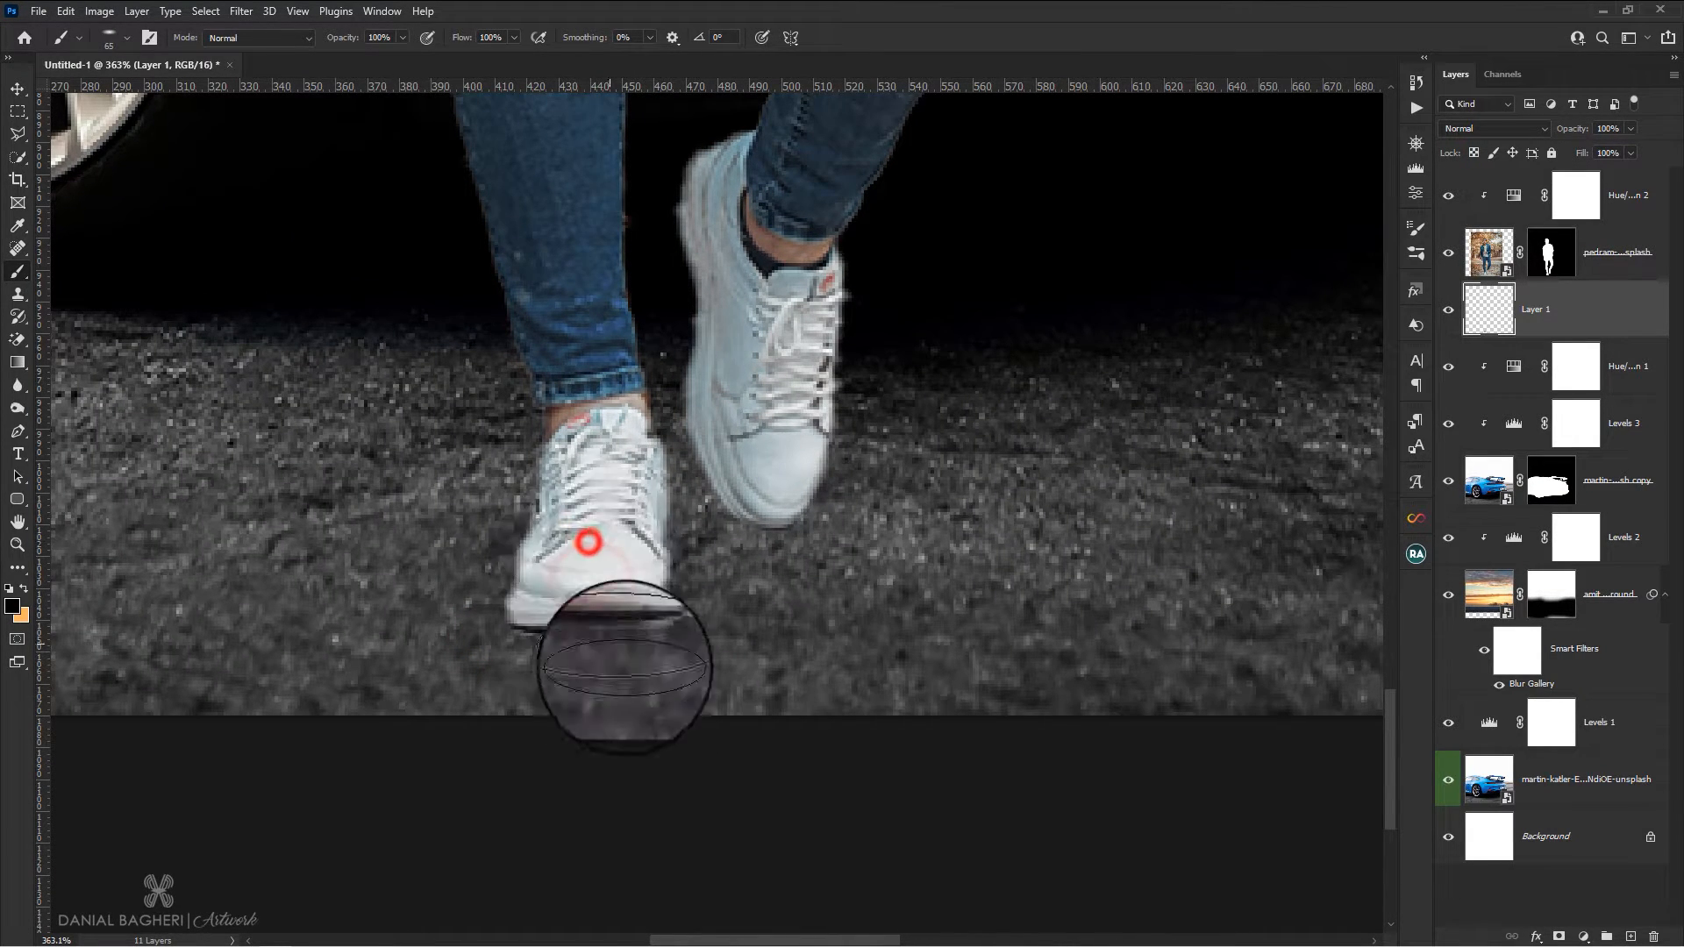
left_click(586, 495)
left_click(639, 562)
left_click(683, 465)
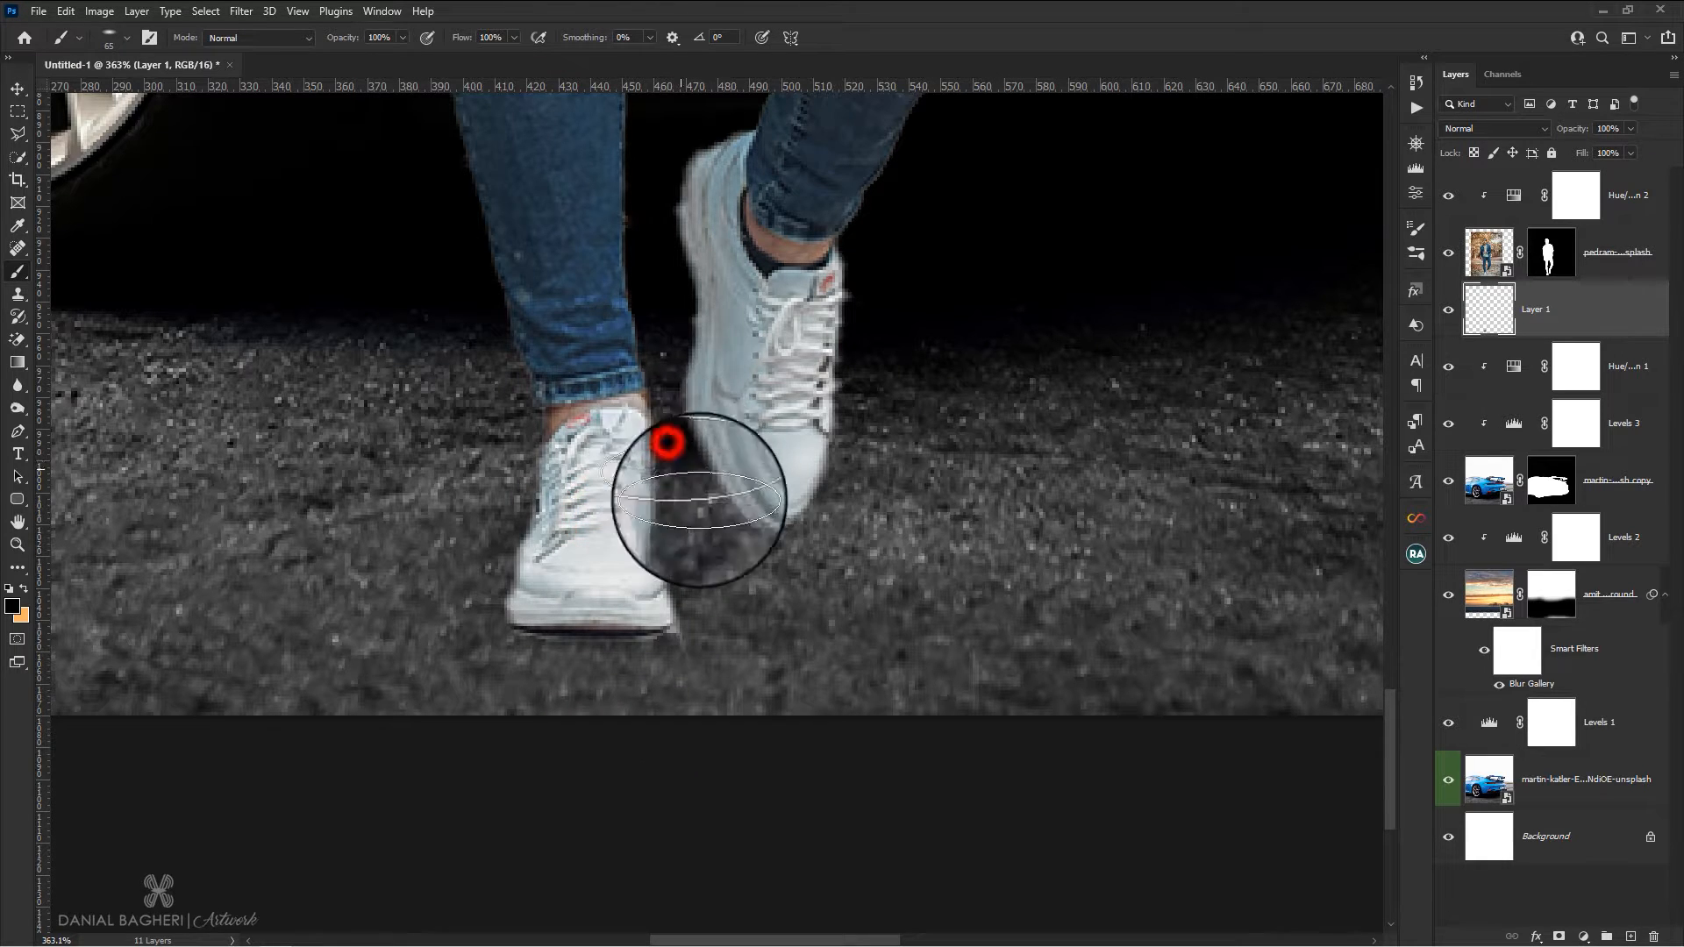
left_click(707, 515)
left_click(714, 516)
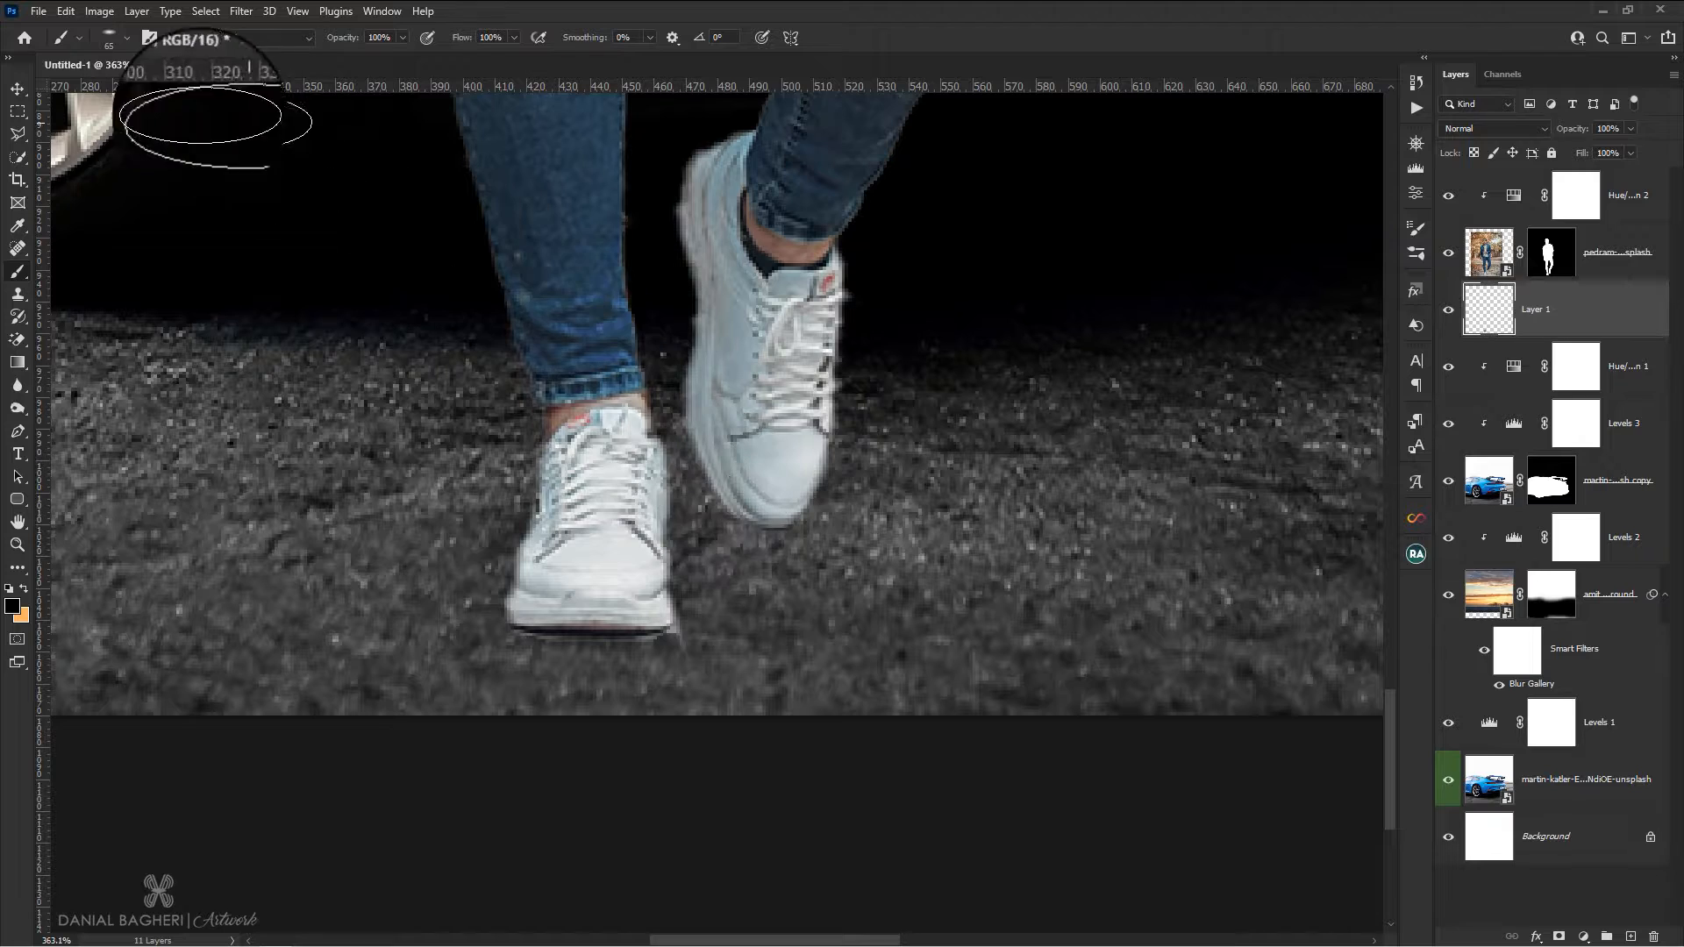
Tilt the elliptical brush tip to -15° to follow the raised shoe's sole, keeping the contact shadow layer selected
left_click(123, 37)
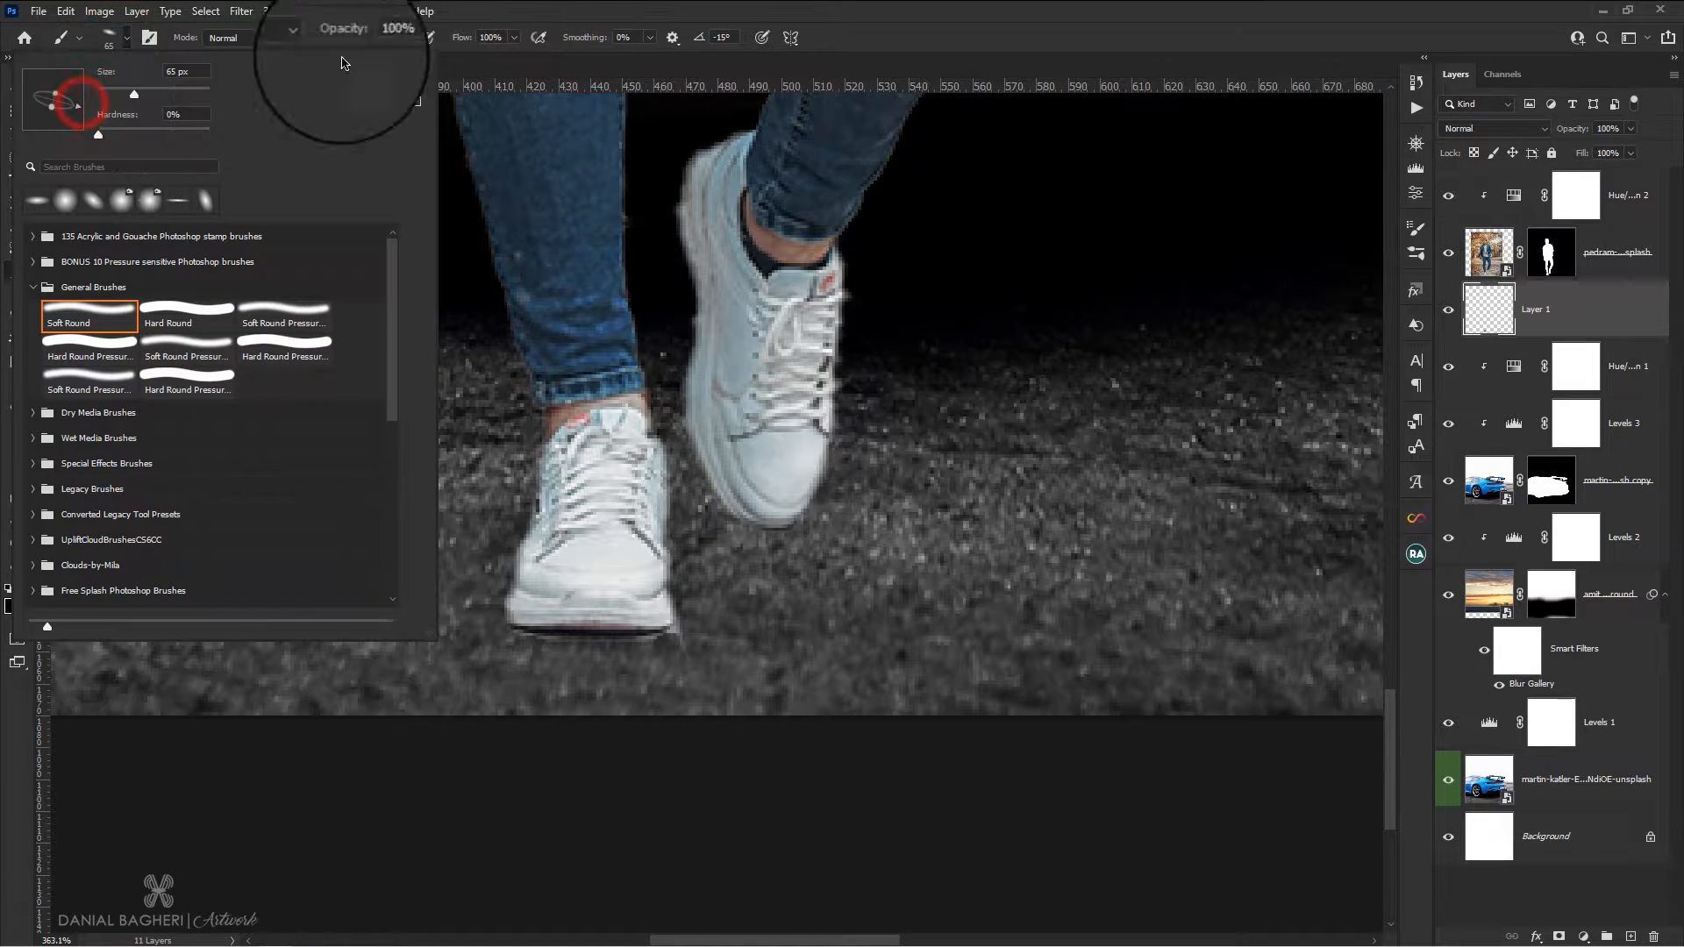
left_click(531, 9)
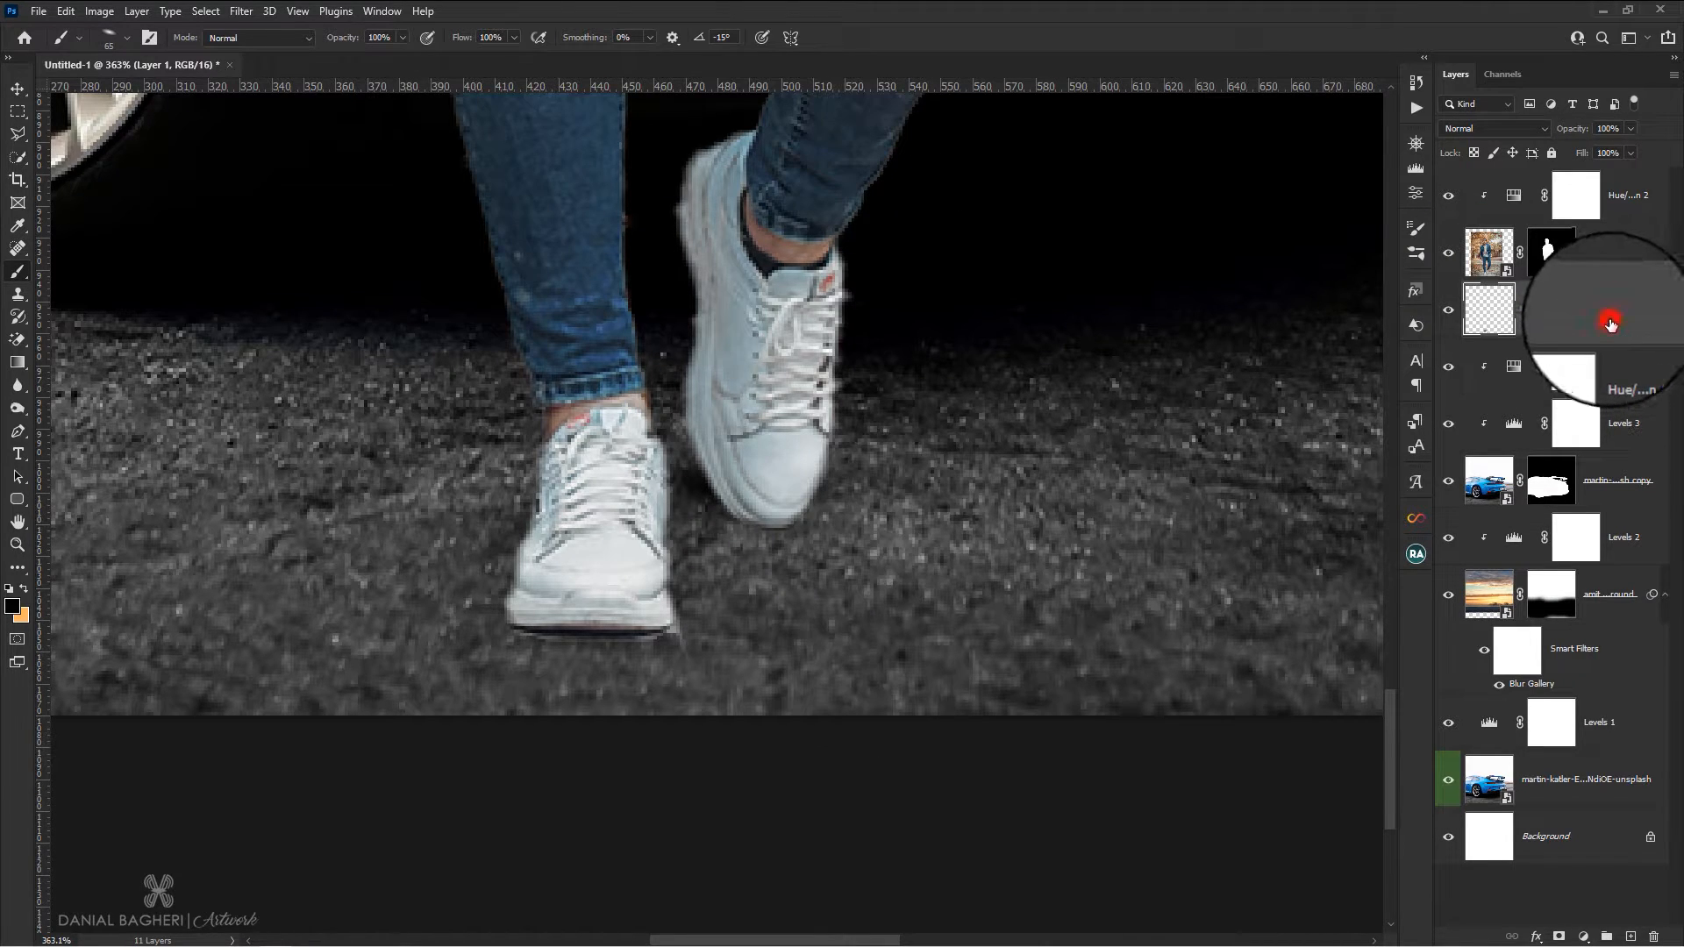
left_click(1611, 323)
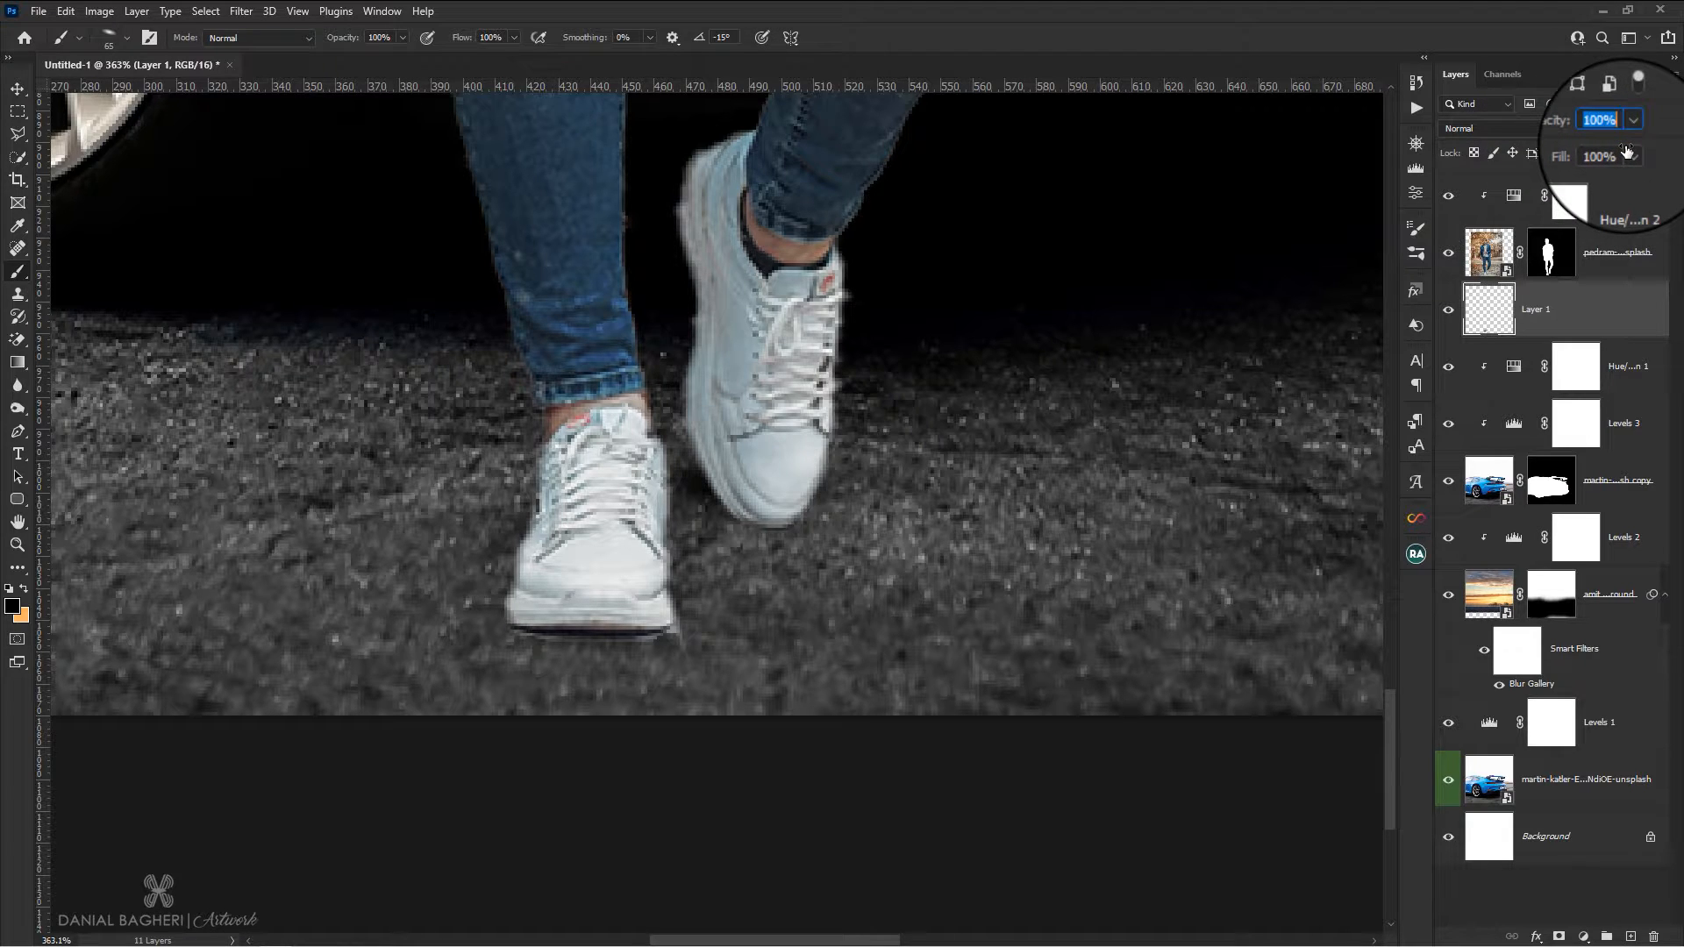
left_click(1605, 327)
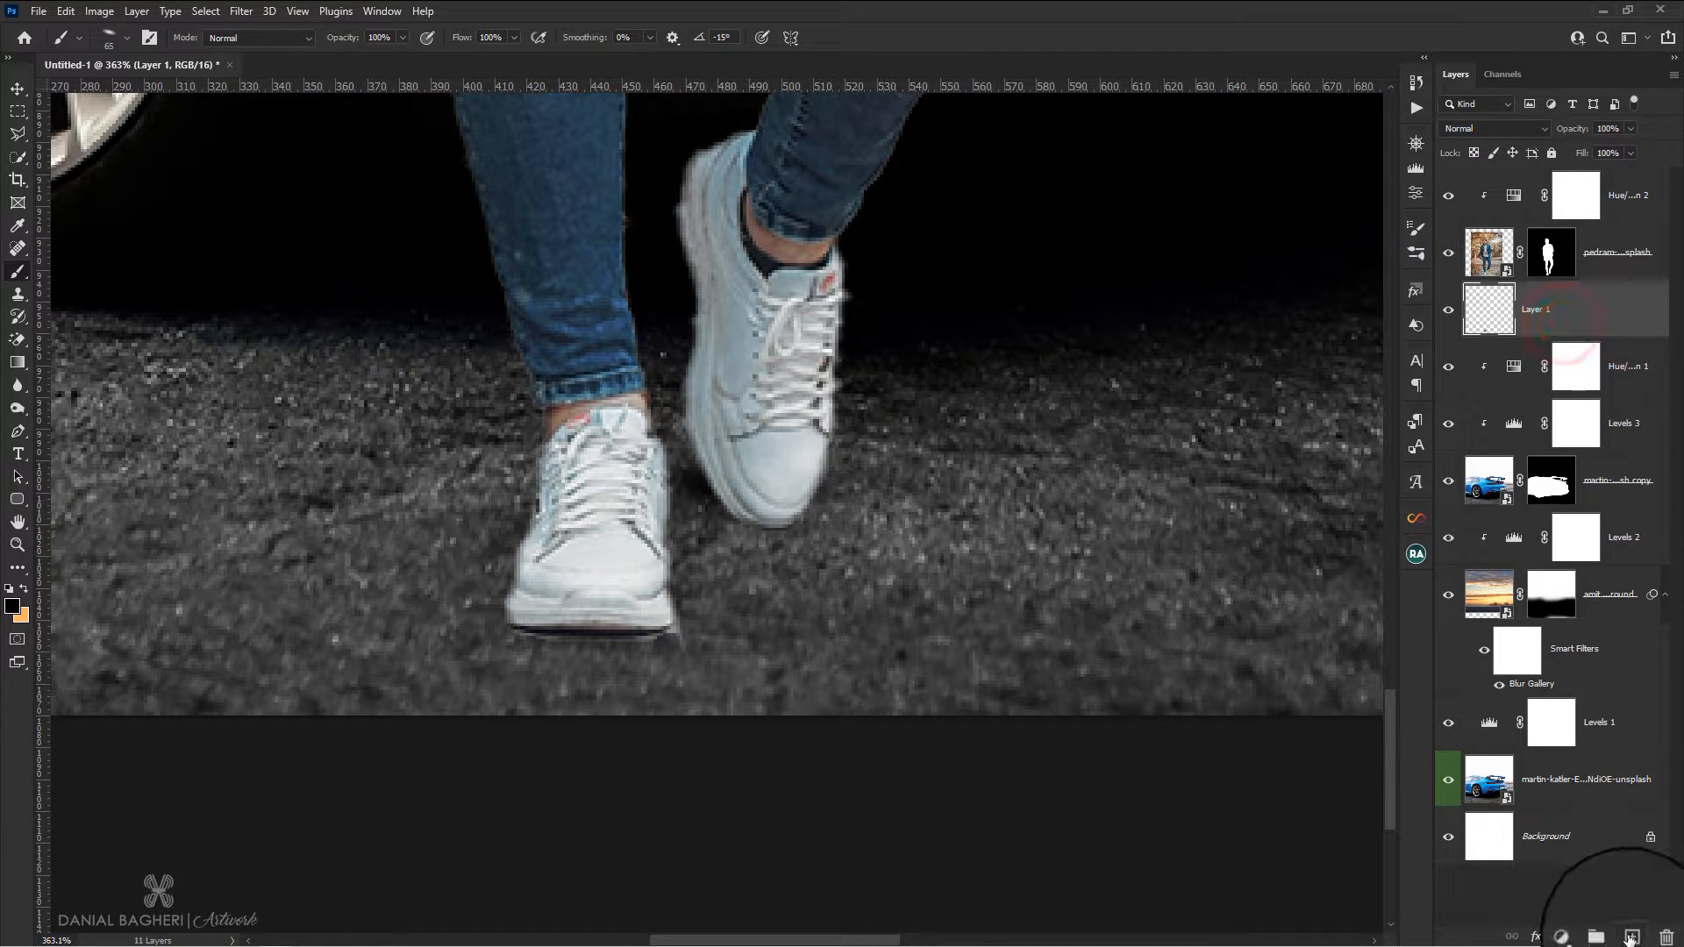
Add another empty layer above the contact shadow layer and set the elliptical brush to 138 px, 10% flow and a -52° angle
left_click(1629, 939)
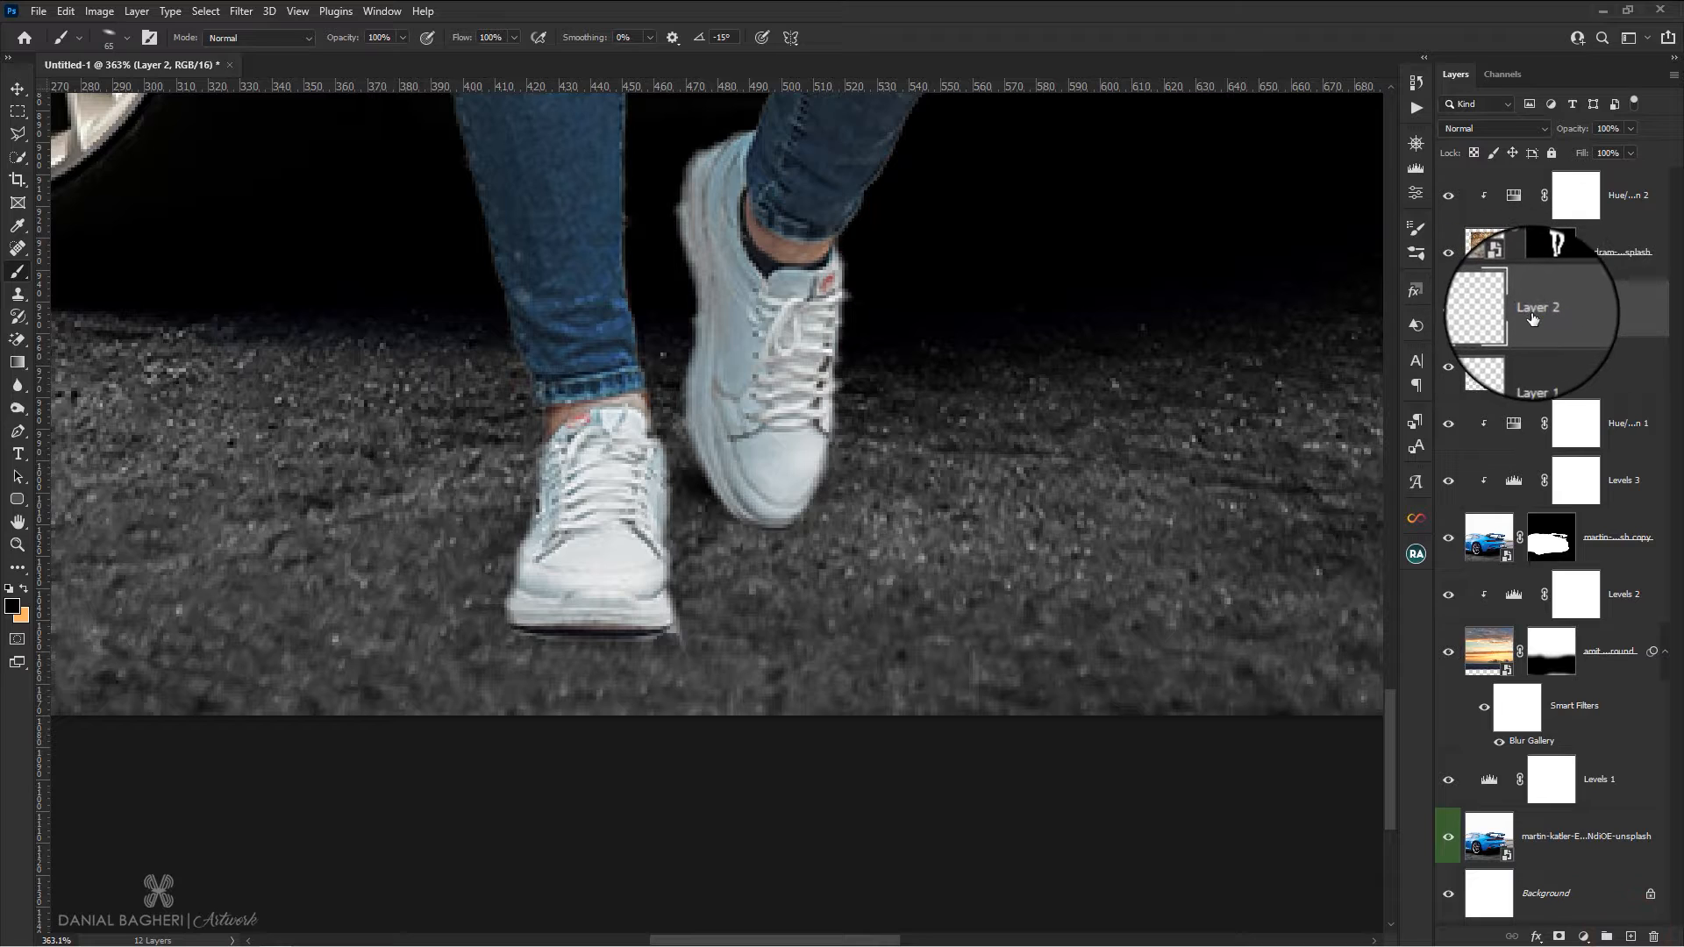
left_click(119, 41)
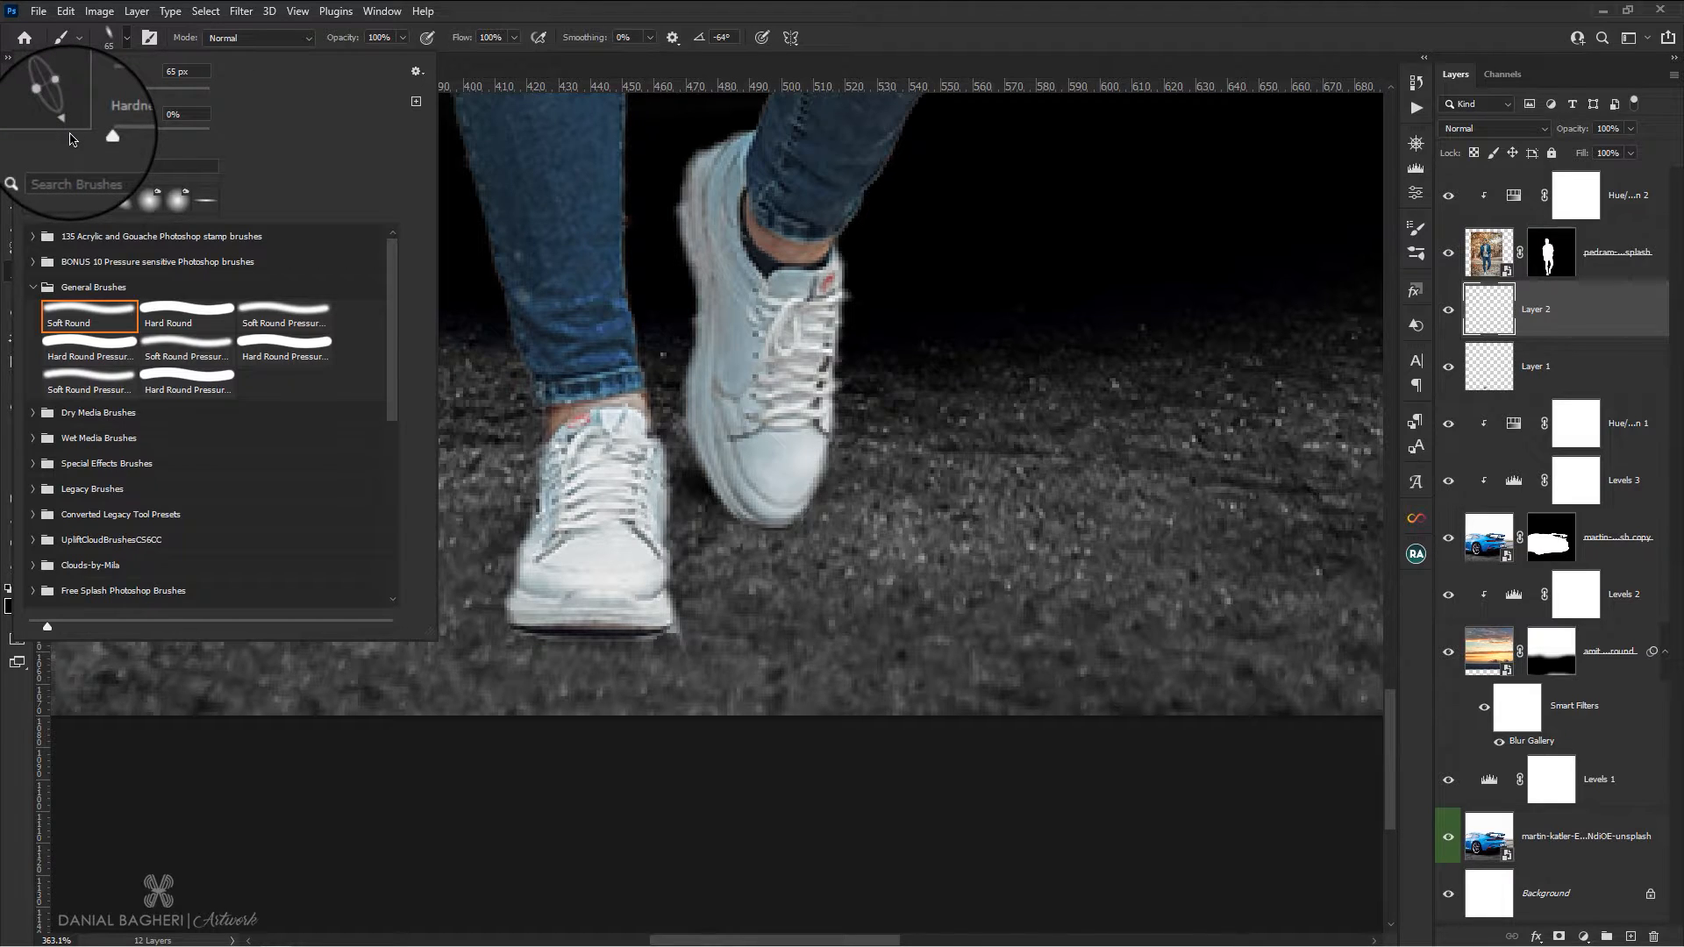
left_click(519, 36)
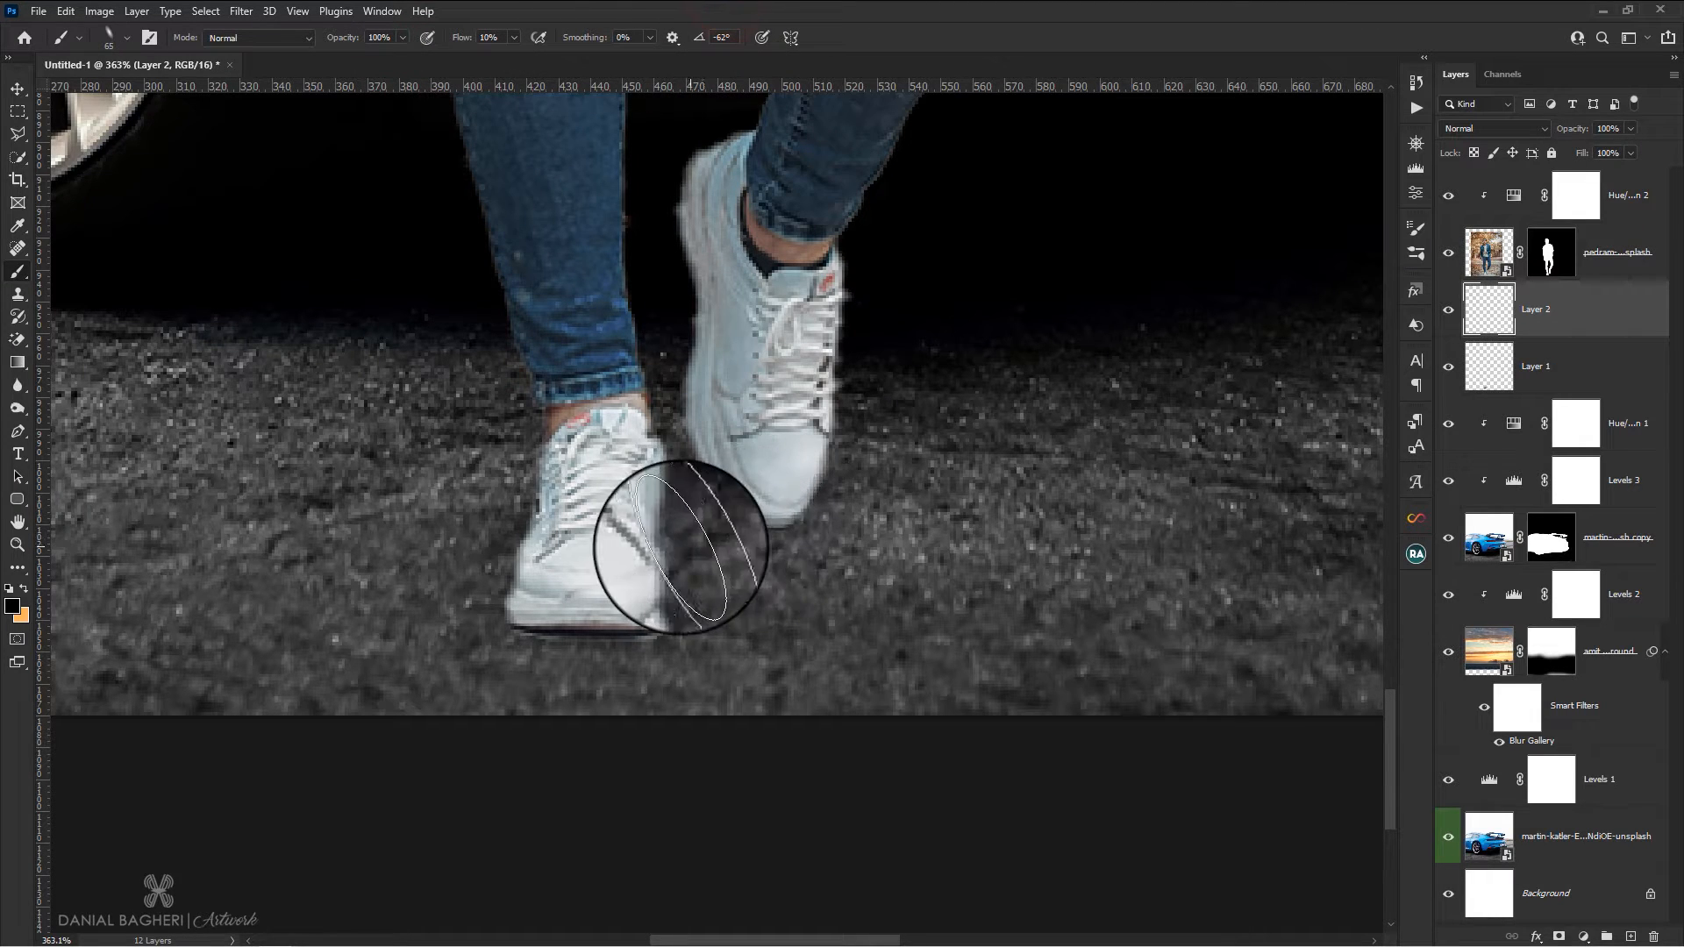
left_click_drag(681, 549, 792, 570)
left_click(118, 37)
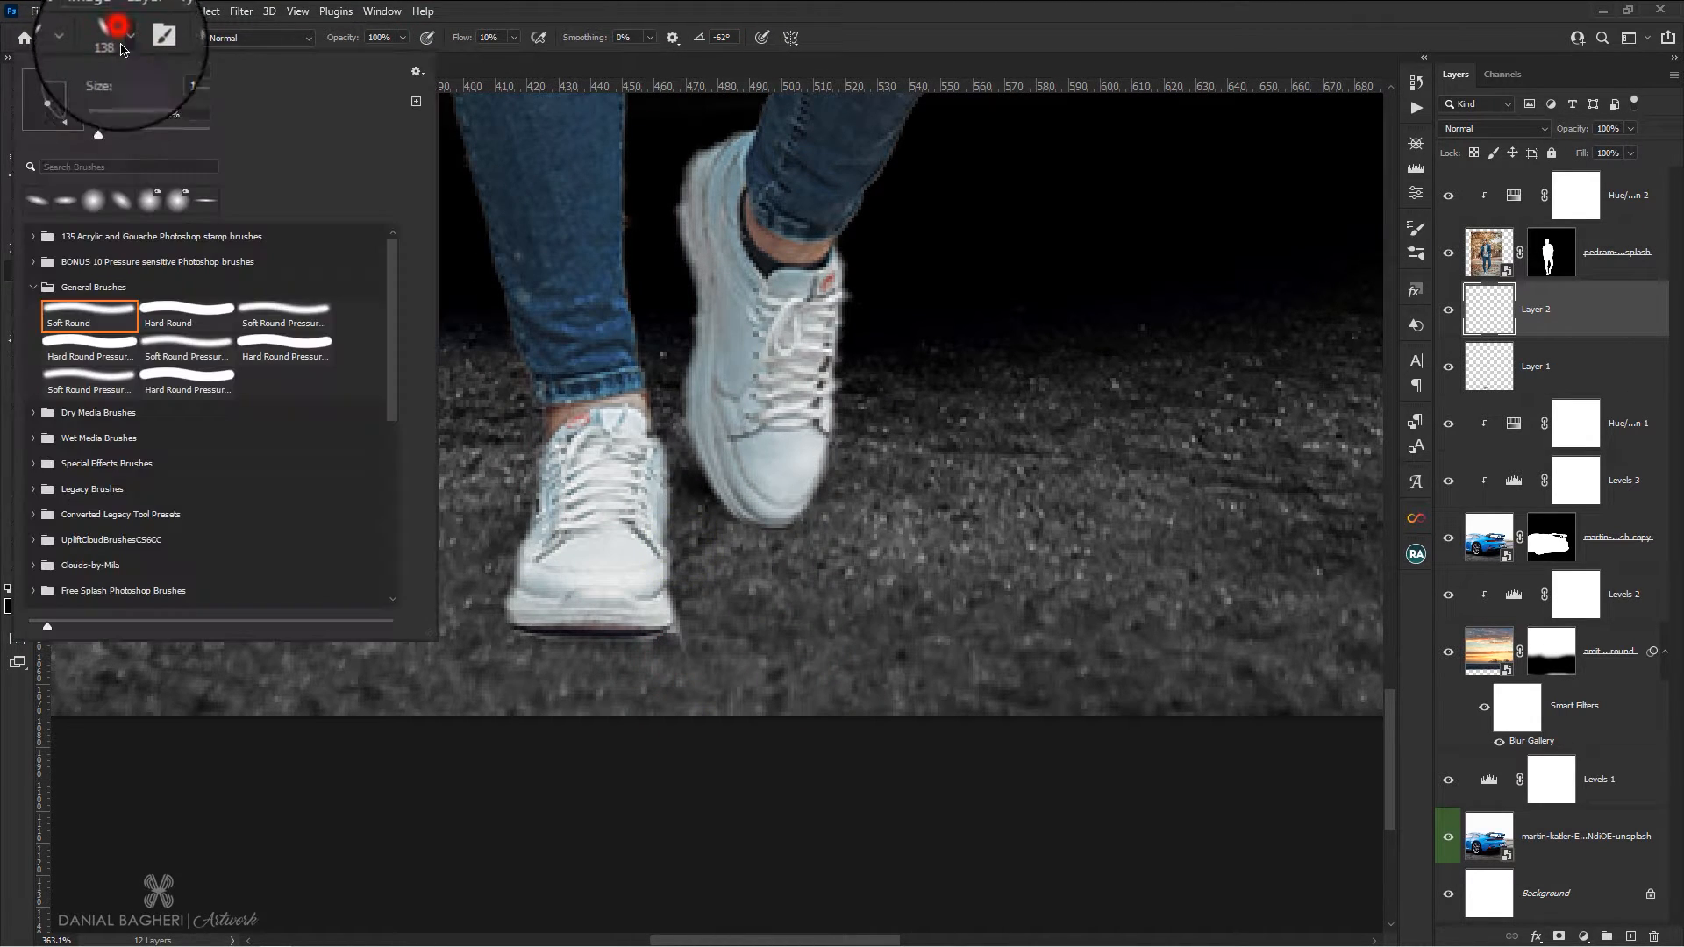
left_click(595, 6)
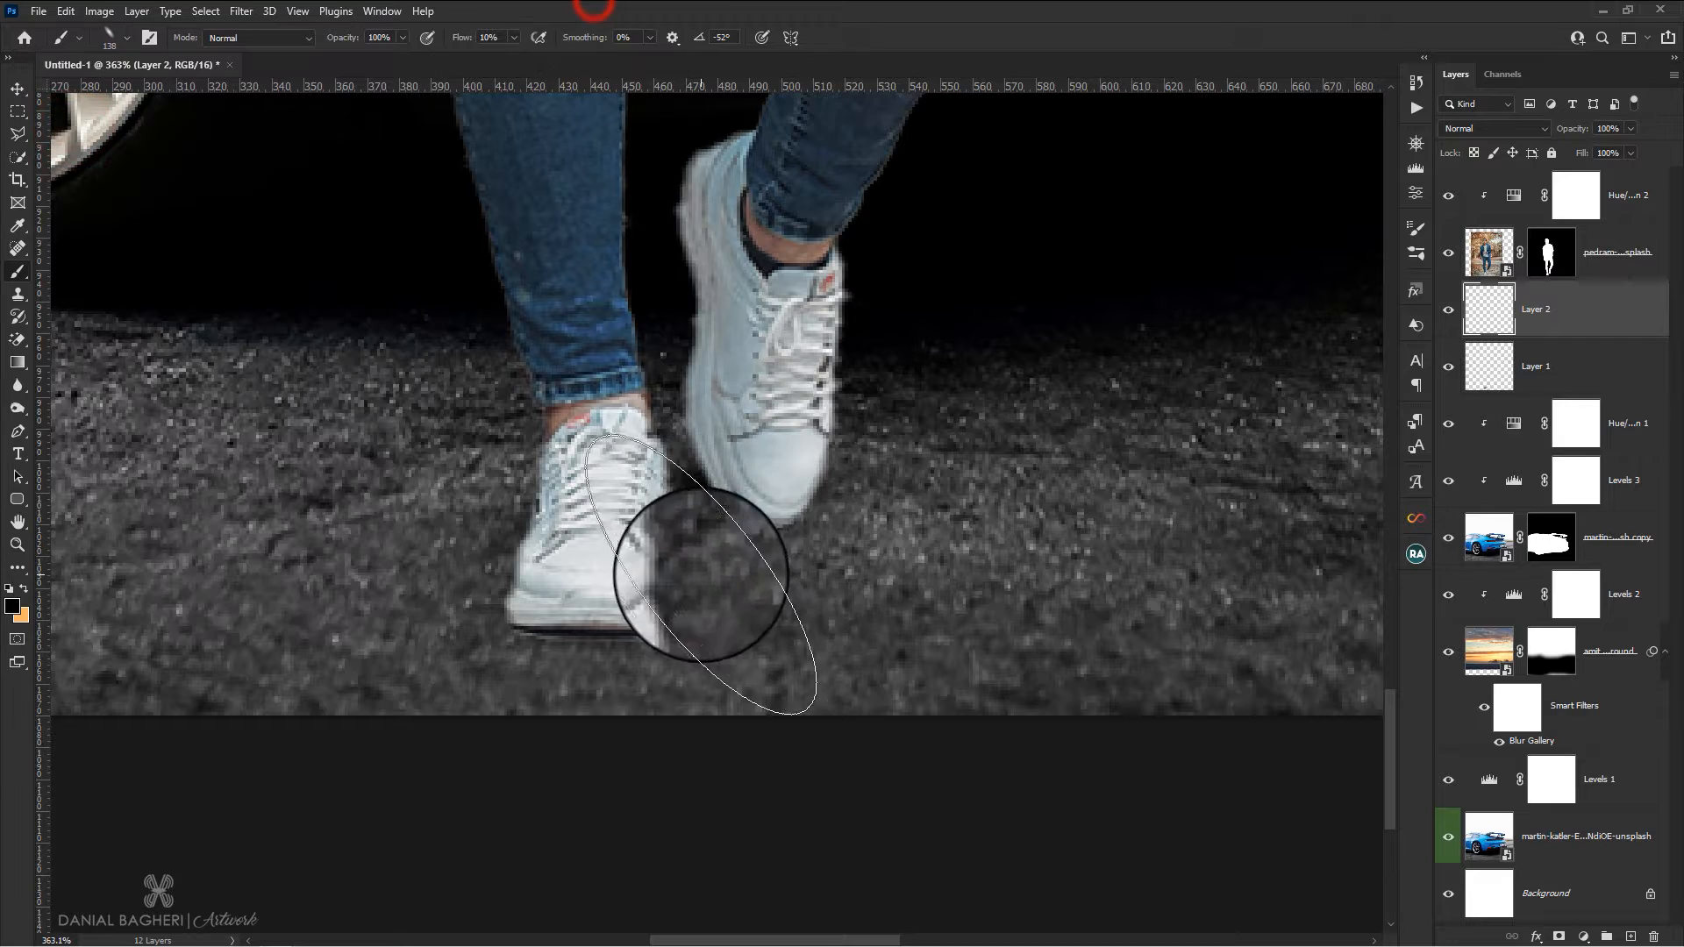
Paint a soft black shadow on the ground around both shoes with the 138 px elliptical brush at 10% flow and -52° angle
scroll(740, 564, "down", 8)
left_click(696, 613)
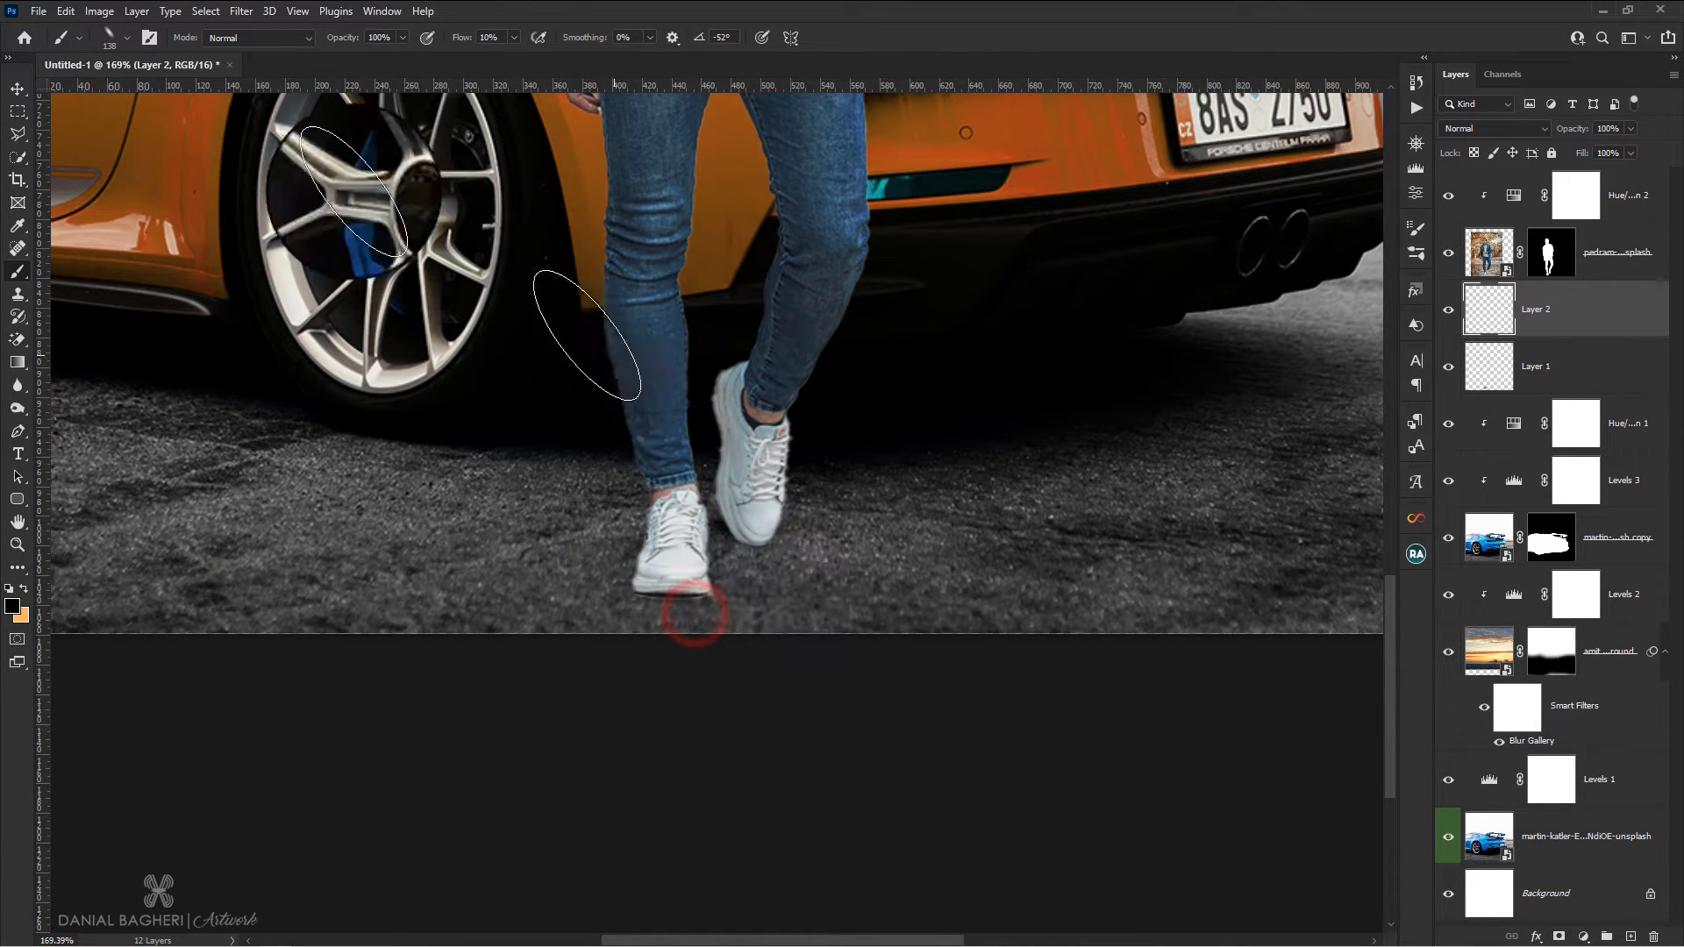
left_click(127, 39)
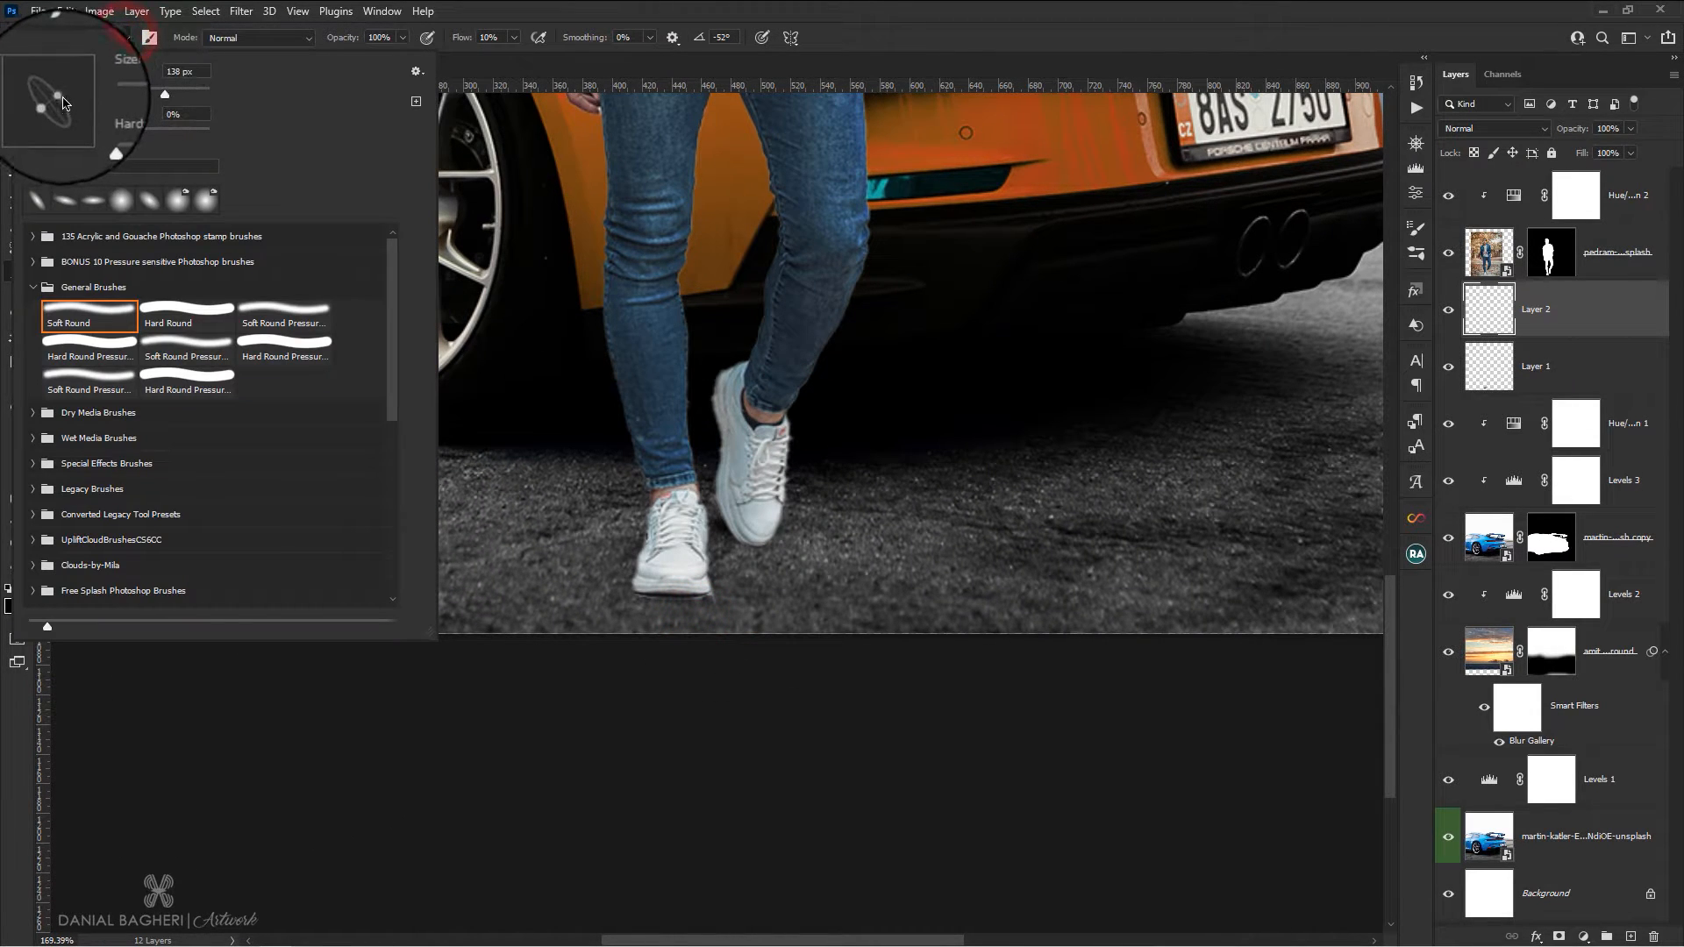
left_click(565, 7)
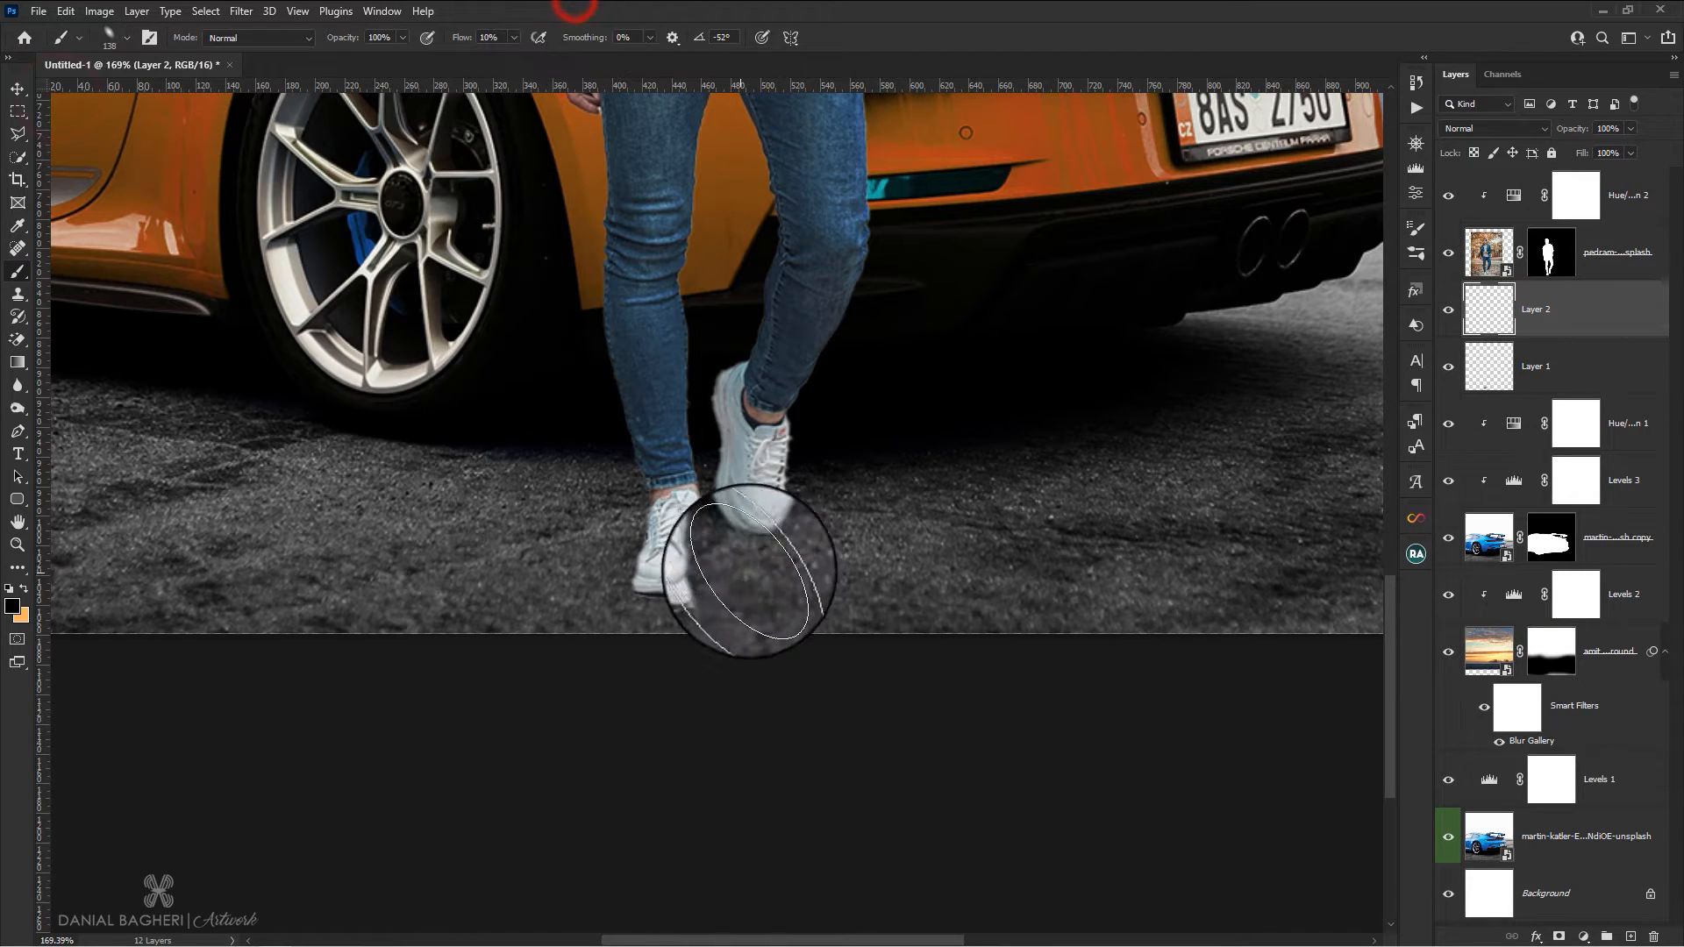
left_click(761, 554)
left_click(761, 582)
left_click(773, 579)
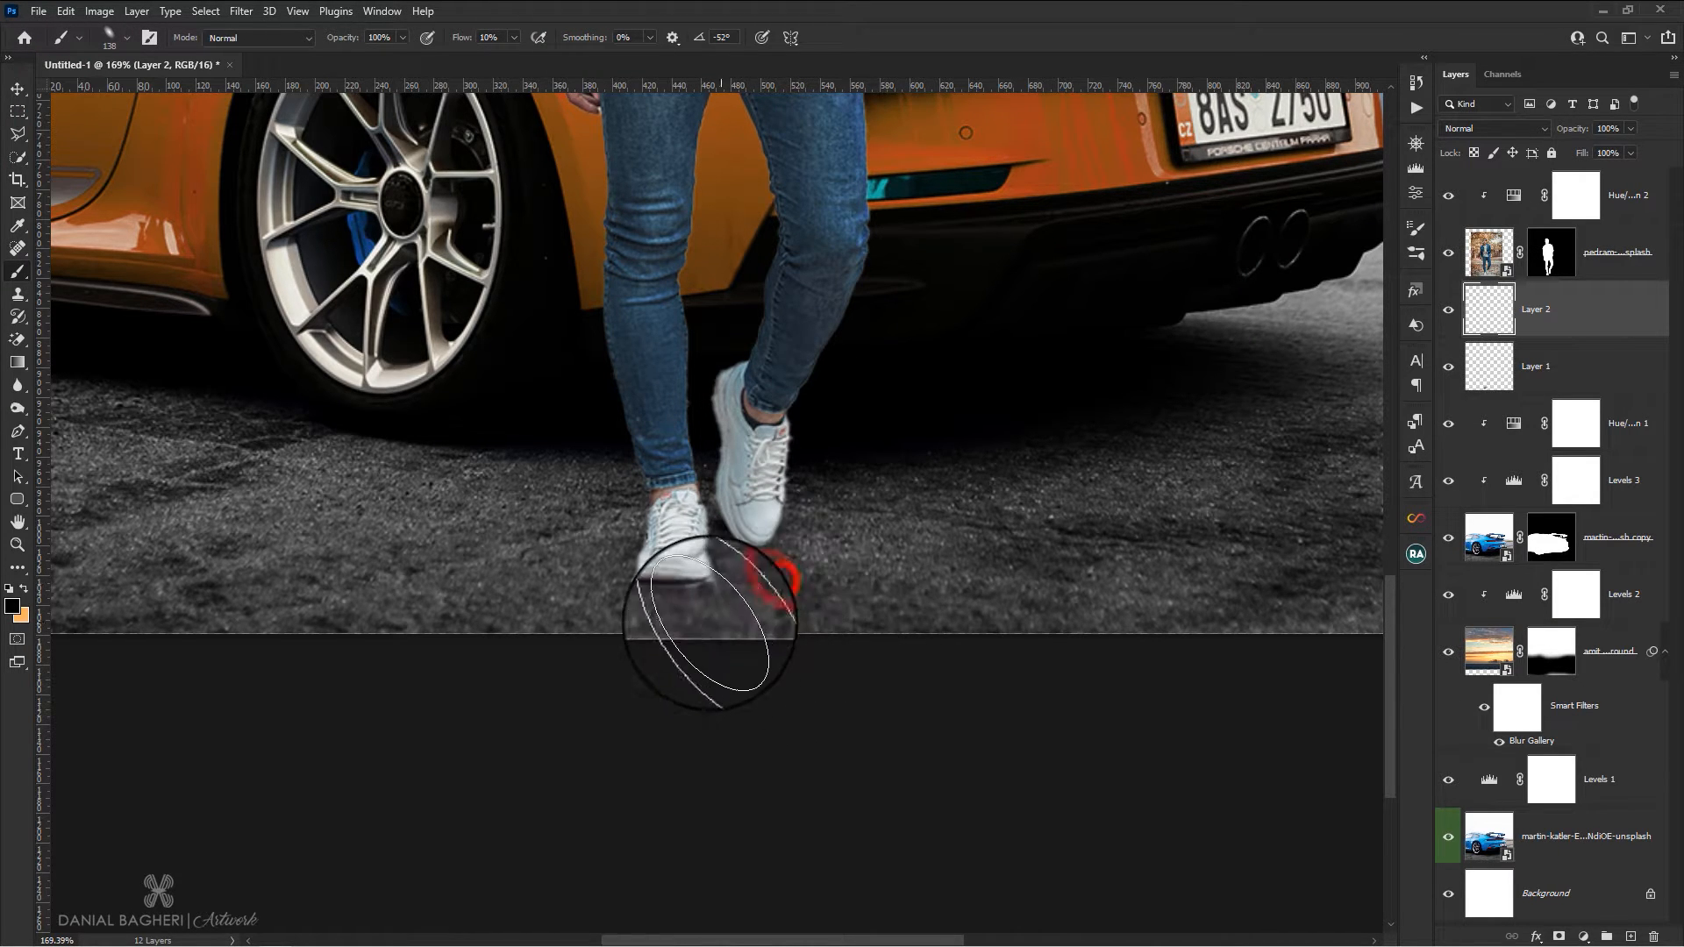
left_click(788, 569)
left_click(843, 595)
Build up the soft shadow beneath the planted shoe and the ground beside the raised shoe, judging it against the whole composite
scroll(837, 549, "down", 8)
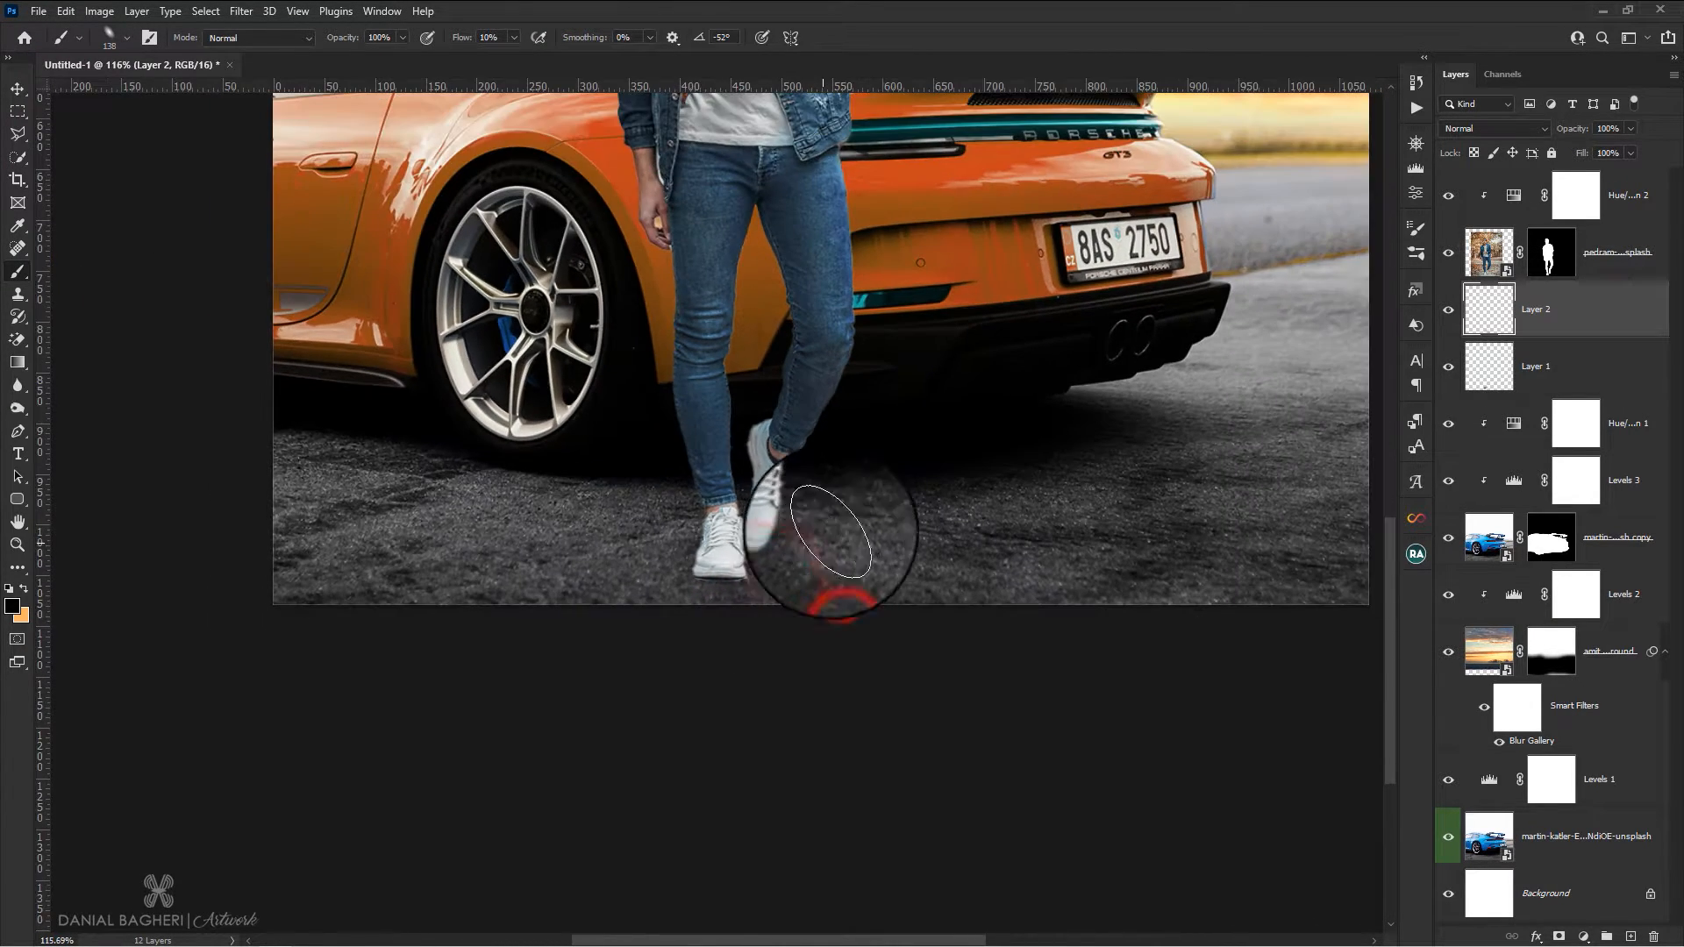
scroll(706, 715, "up", 2)
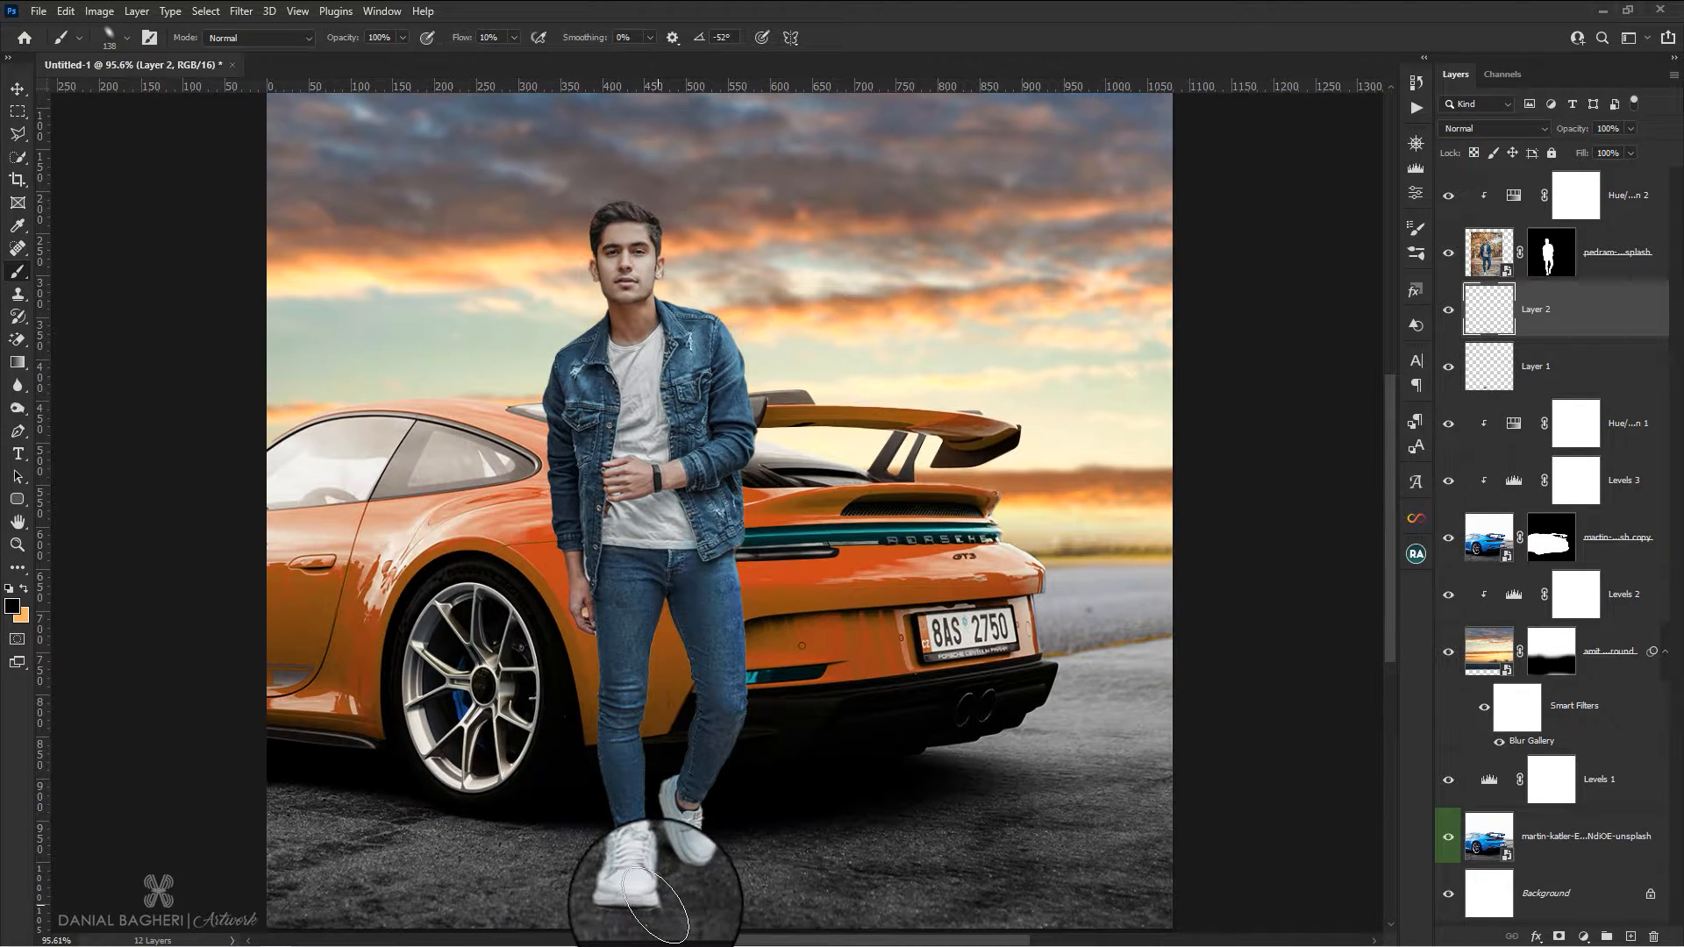
left_click(643, 909)
left_click(630, 895)
left_click(675, 887)
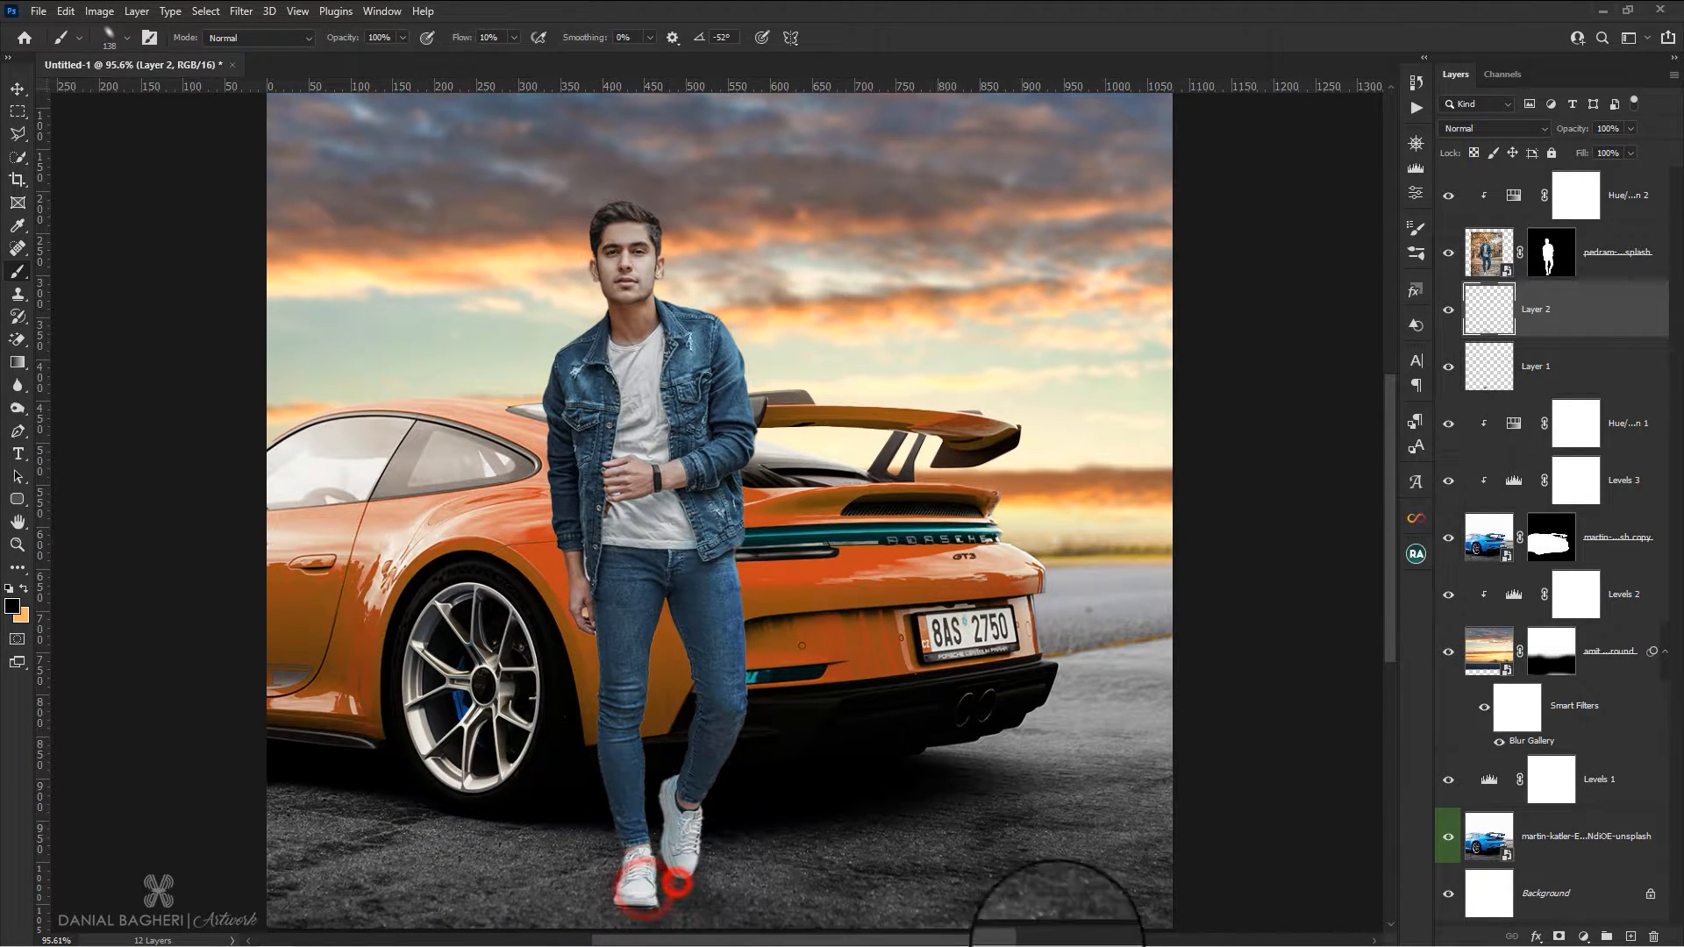
left_click(718, 877)
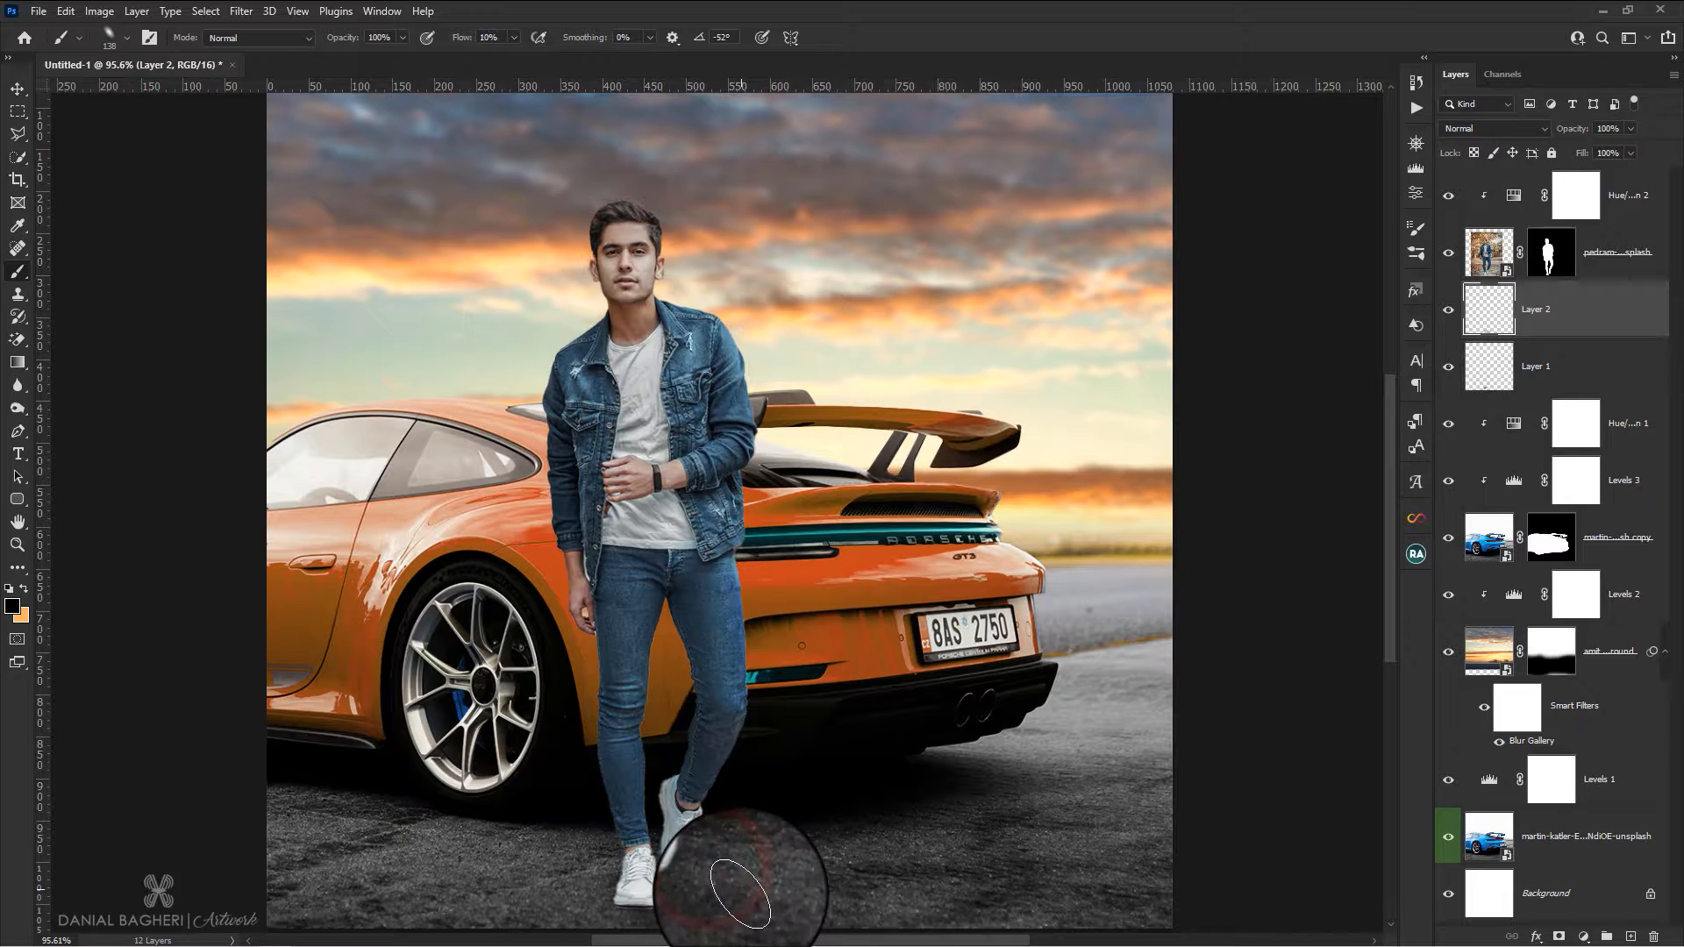
scroll(715, 882, "down", 2)
left_click(644, 870)
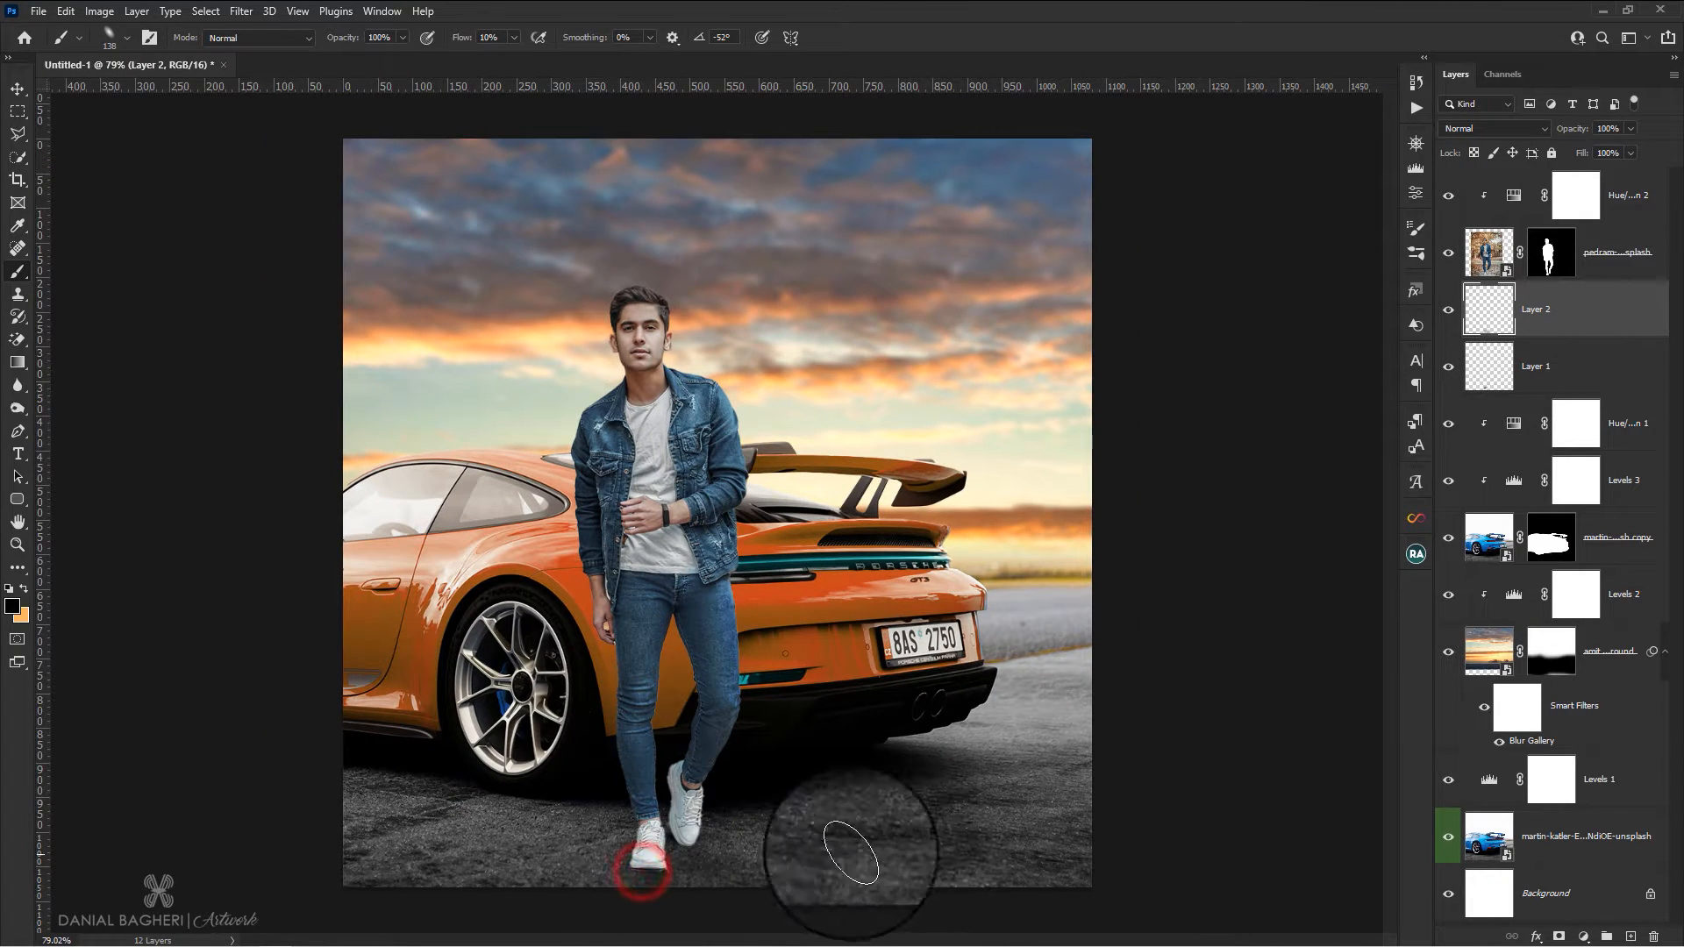
Add an empty layer directly above the car's Hue/Saturation adjustment and reset the brush to the regular circular Soft Round tip
left_click(1557, 365)
left_click(1627, 426)
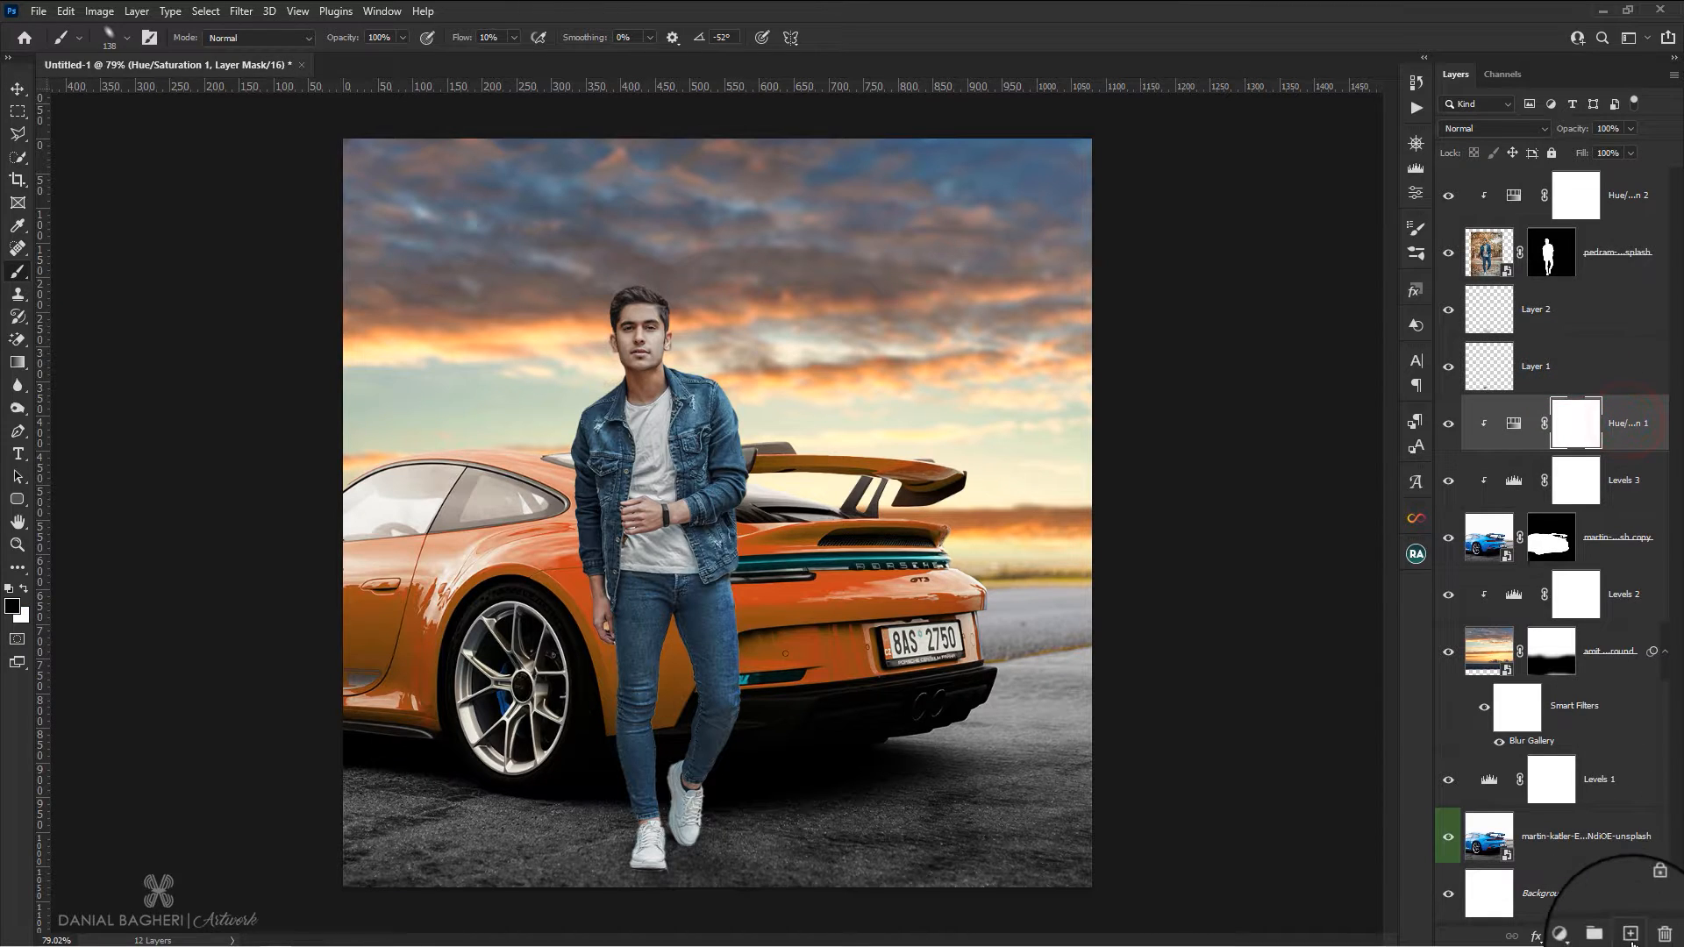
left_click(1631, 937)
left_click(110, 37)
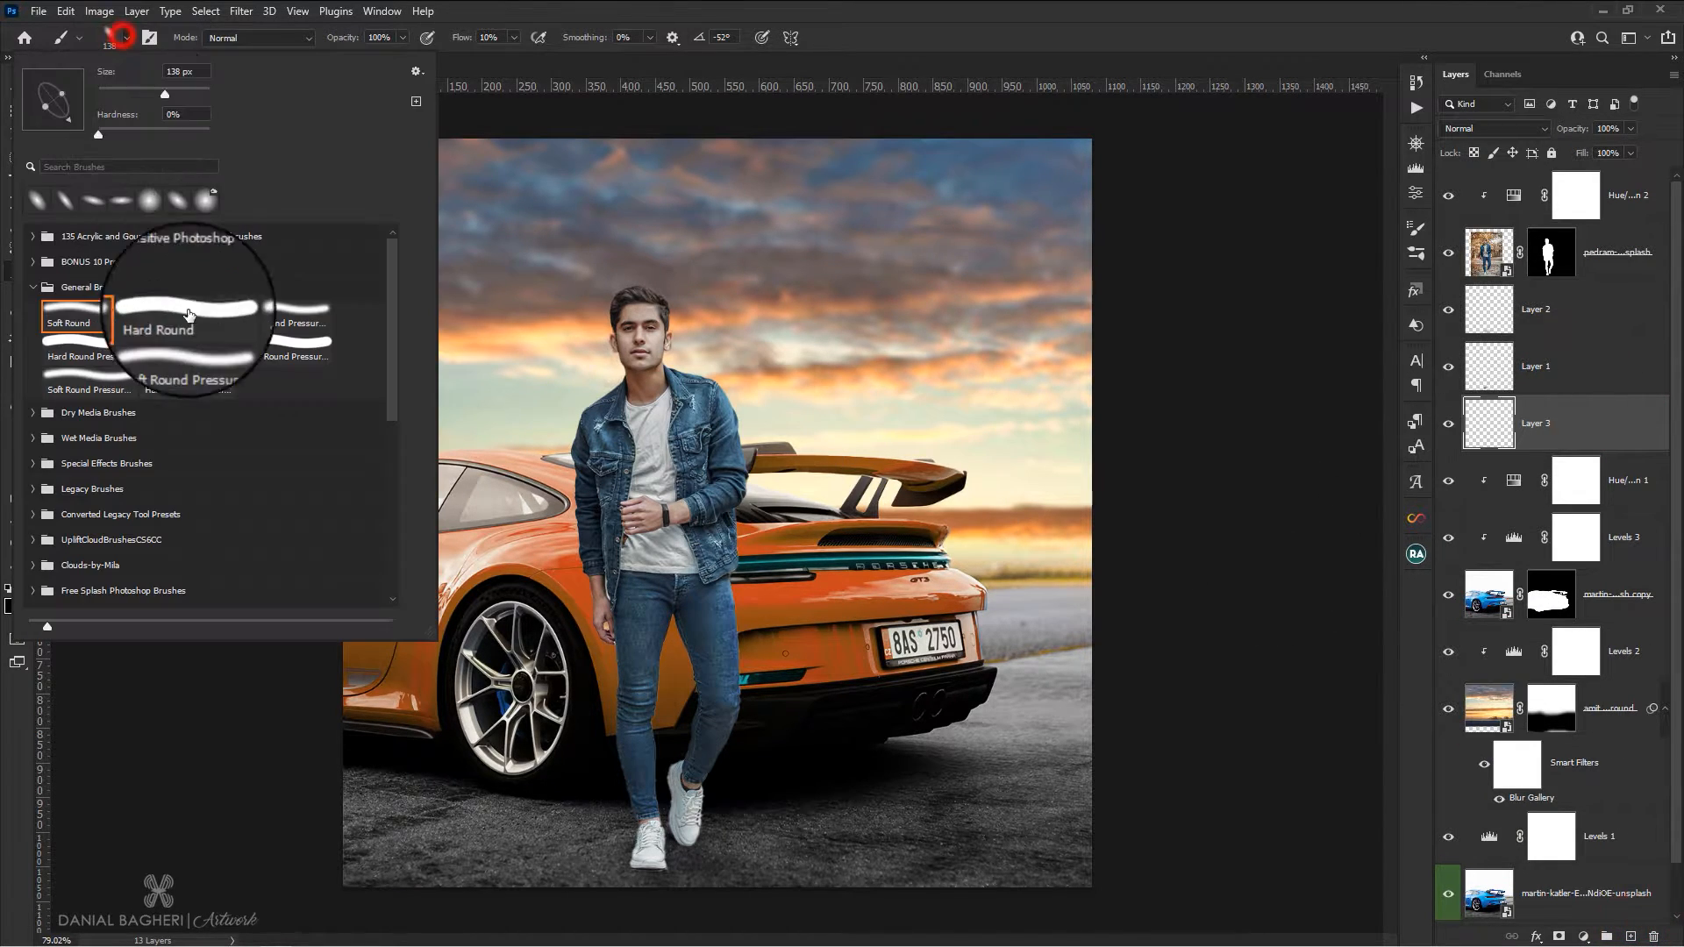
left_click(83, 316)
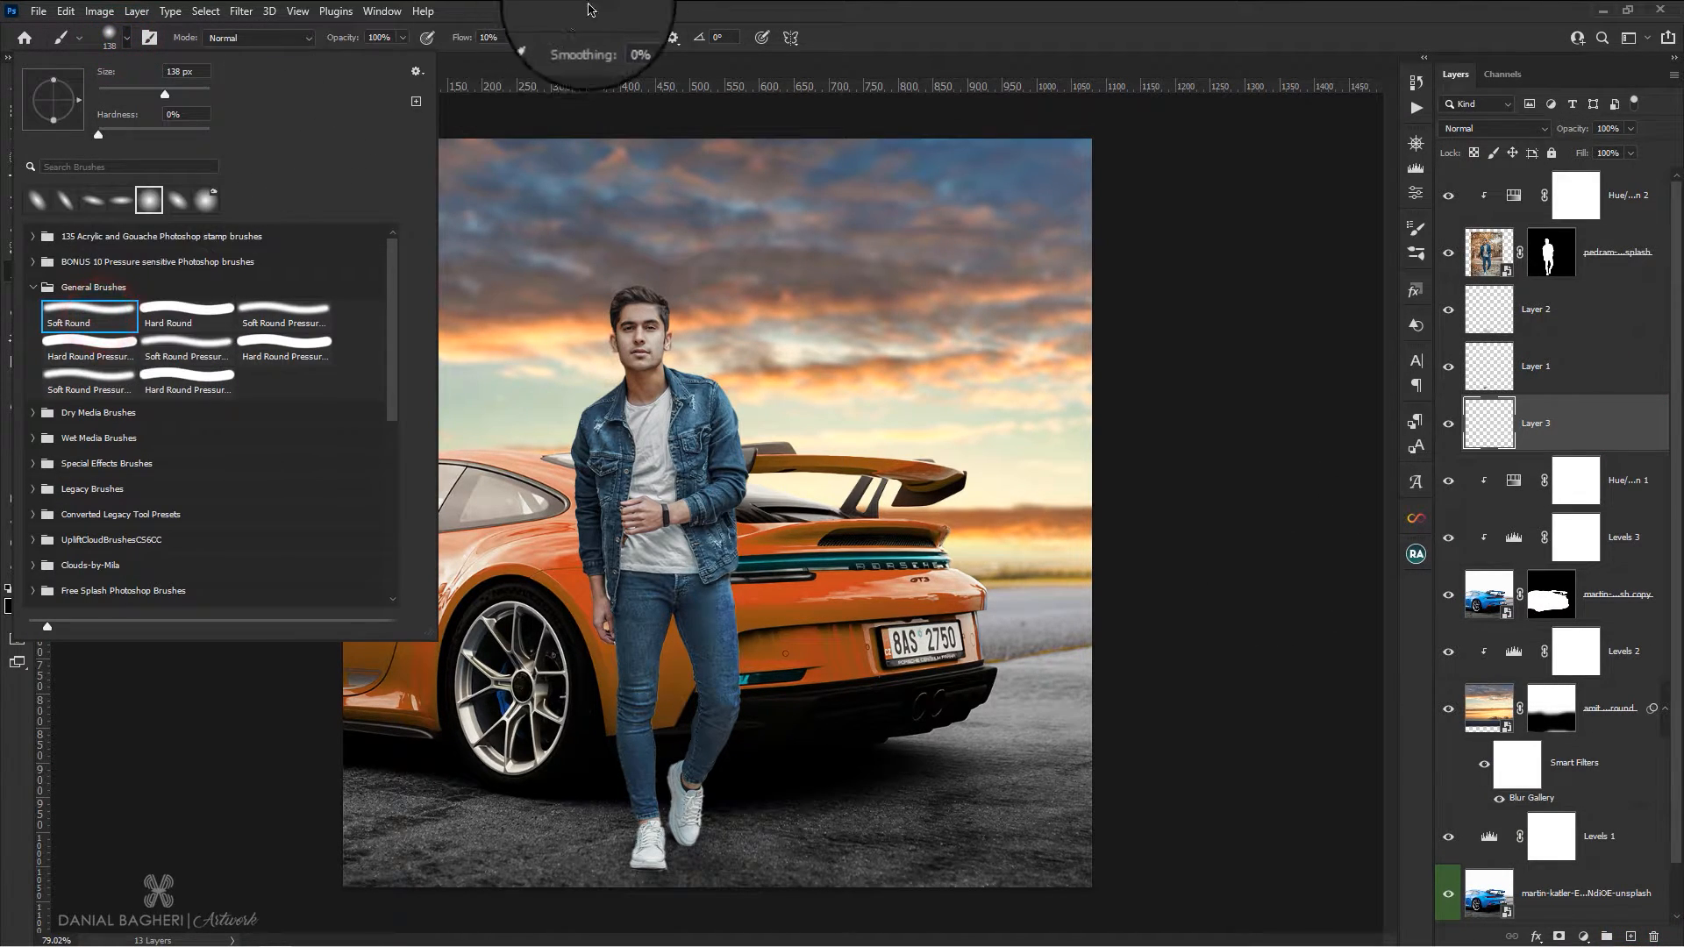
left_click(603, 7)
Darken the asphalt along the lower edge of the image with broad black strokes of a 275 px soft brush at 10% flow
left_click_drag(524, 803, 557, 832)
mouse_move(523, 832)
left_mouse_down()
mouse_move(212, 781)
mouse_move(585, 843)
mouse_move(243, 796)
left_mouse_up()
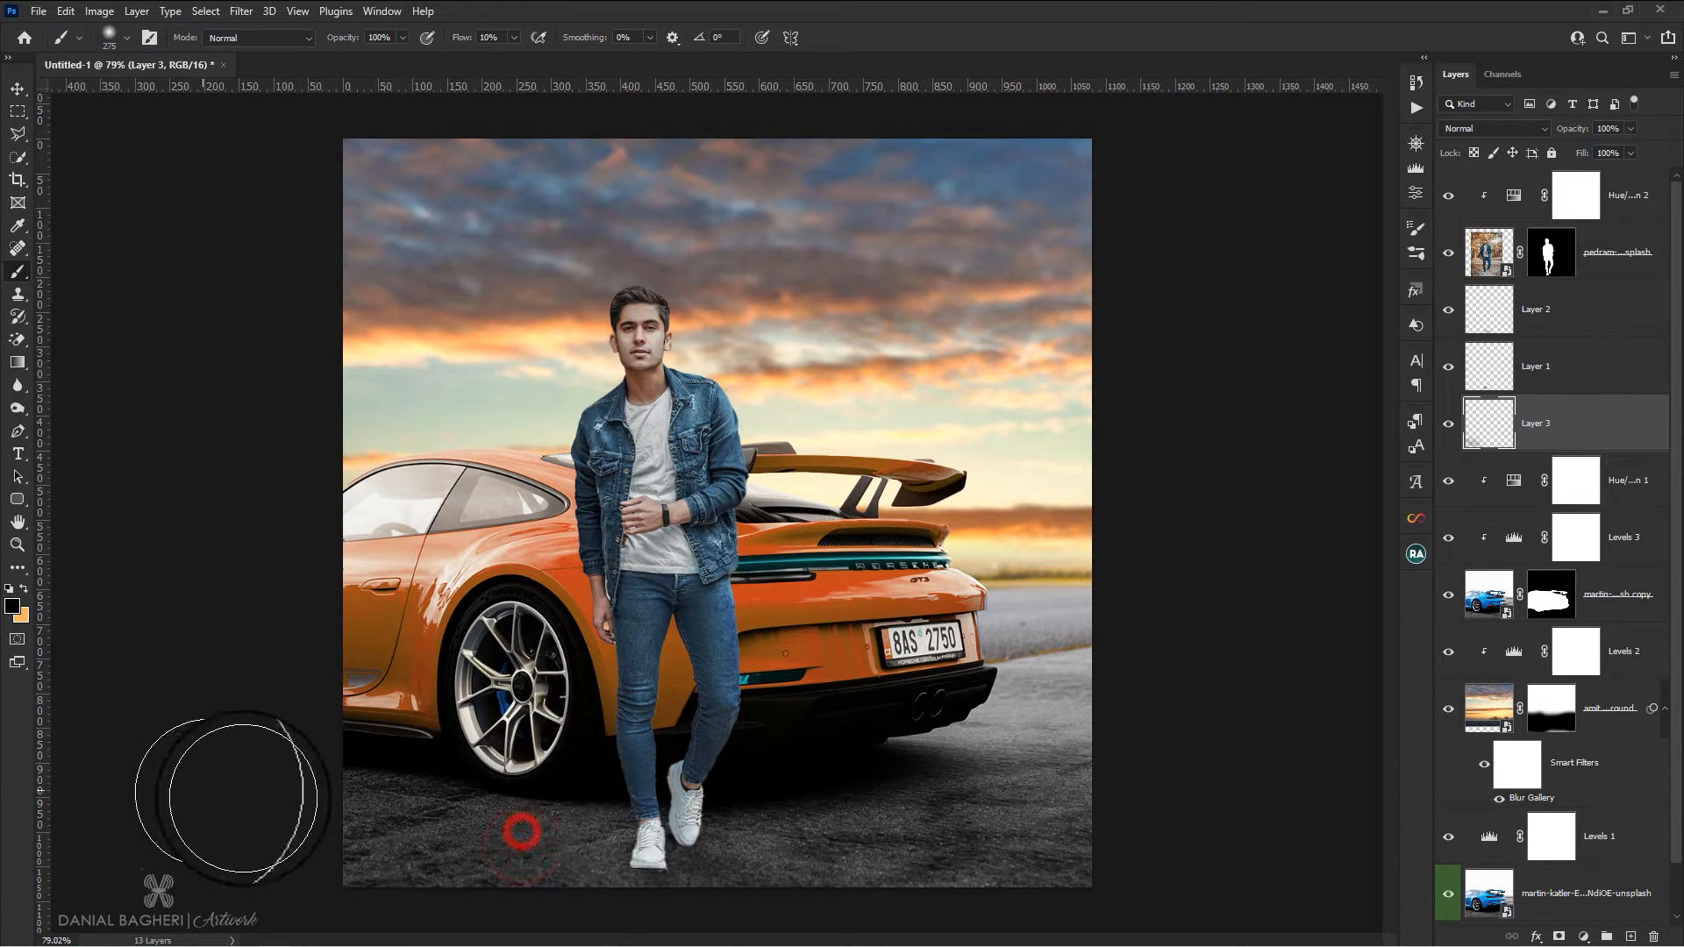
mouse_move(894, 867)
left_mouse_down()
mouse_move(960, 870)
mouse_move(802, 838)
mouse_move(1044, 888)
left_mouse_up()
mouse_move(1044, 890)
left_mouse_down()
mouse_move(1102, 877)
mouse_move(1000, 858)
left_mouse_up()
mouse_move(992, 855)
left_mouse_down()
mouse_move(650, 844)
mouse_move(733, 865)
mouse_move(538, 824)
left_mouse_up()
mouse_move(538, 823)
left_mouse_down()
mouse_move(627, 761)
mouse_move(474, 798)
left_mouse_up()
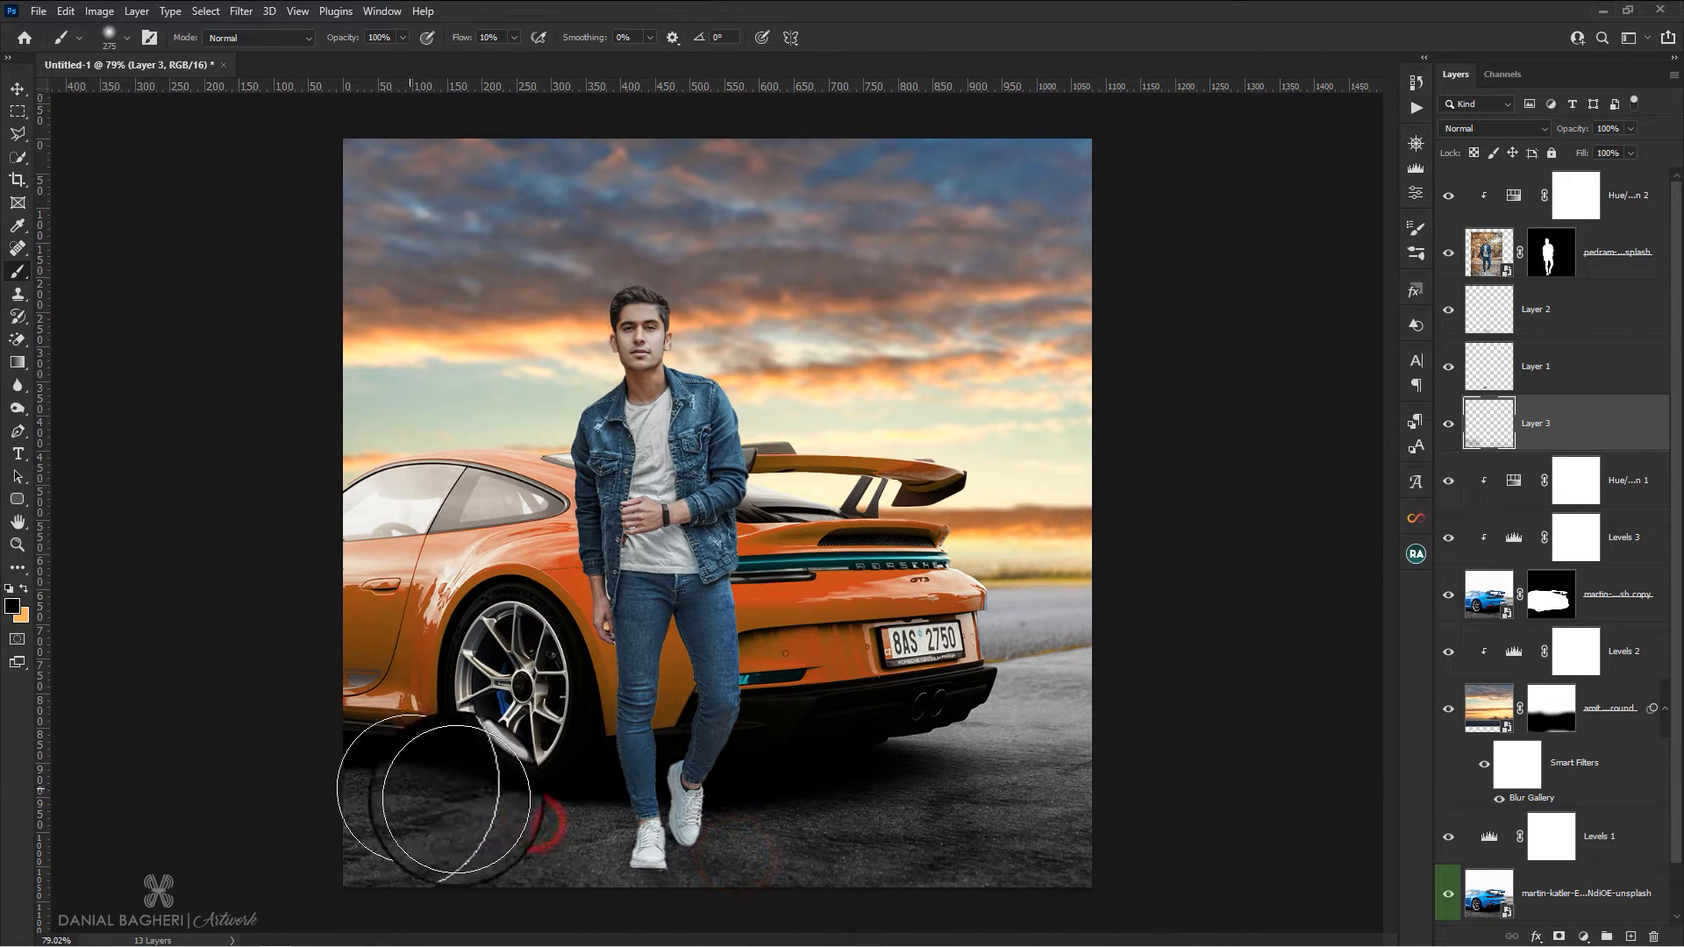
left_click(18, 89)
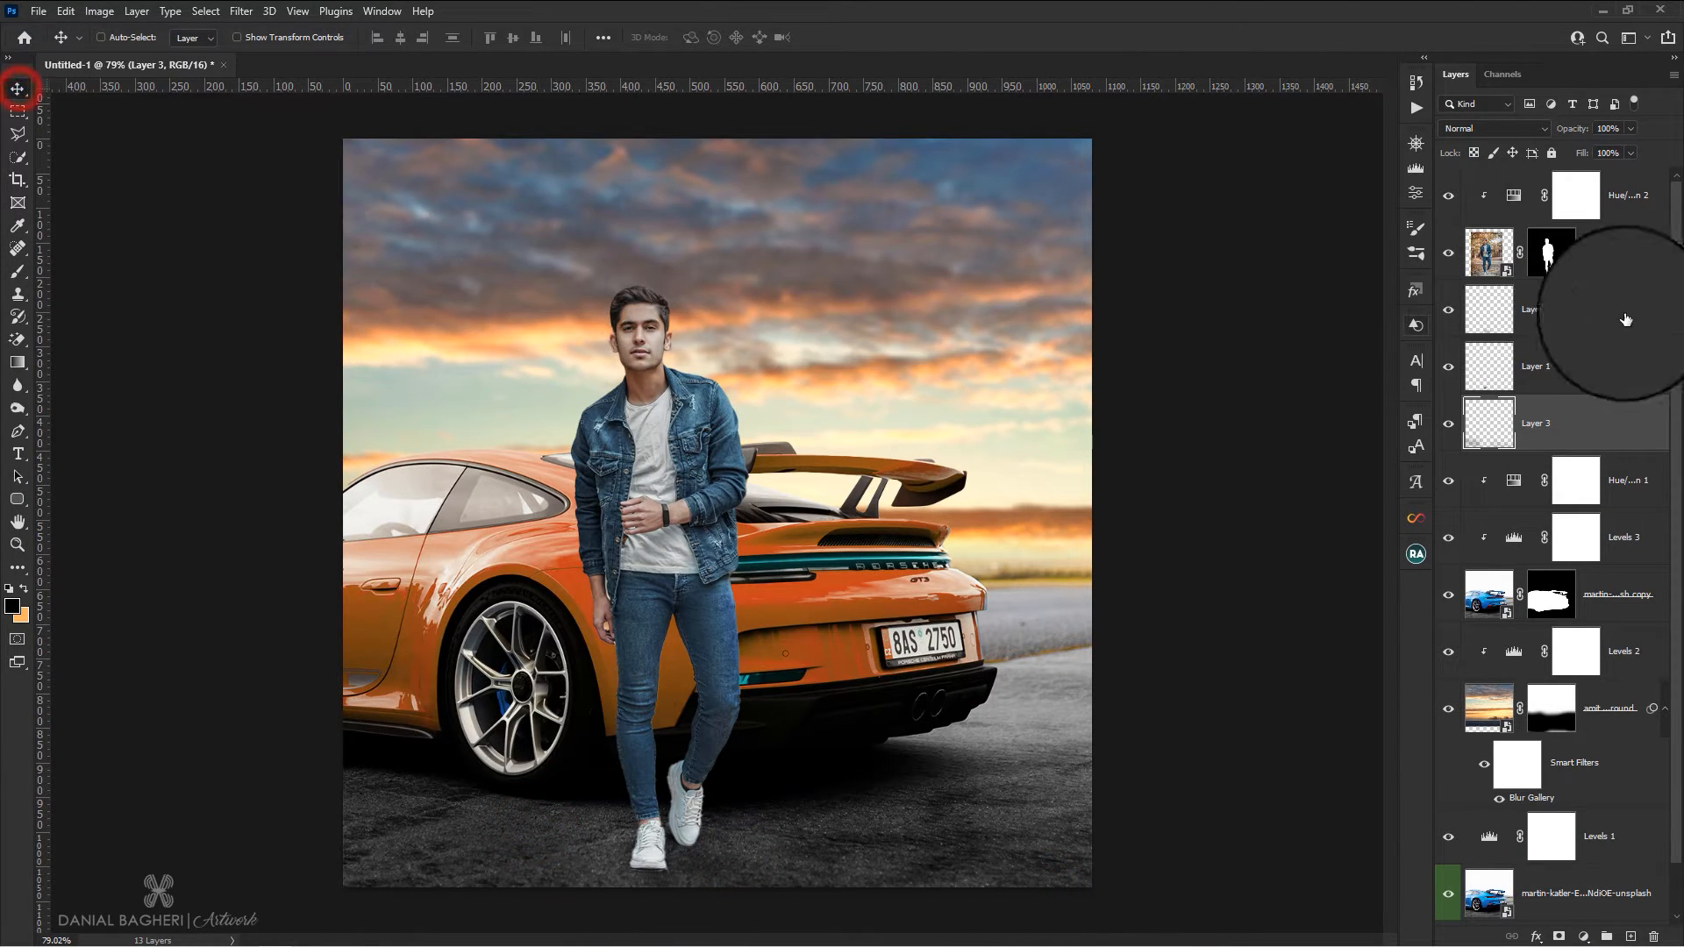
Add a black Drop Shadow to the man's layer in Normal mode with 71% opacity, 0 px distance, 0% spread and 8 px size
left_click(1493, 259)
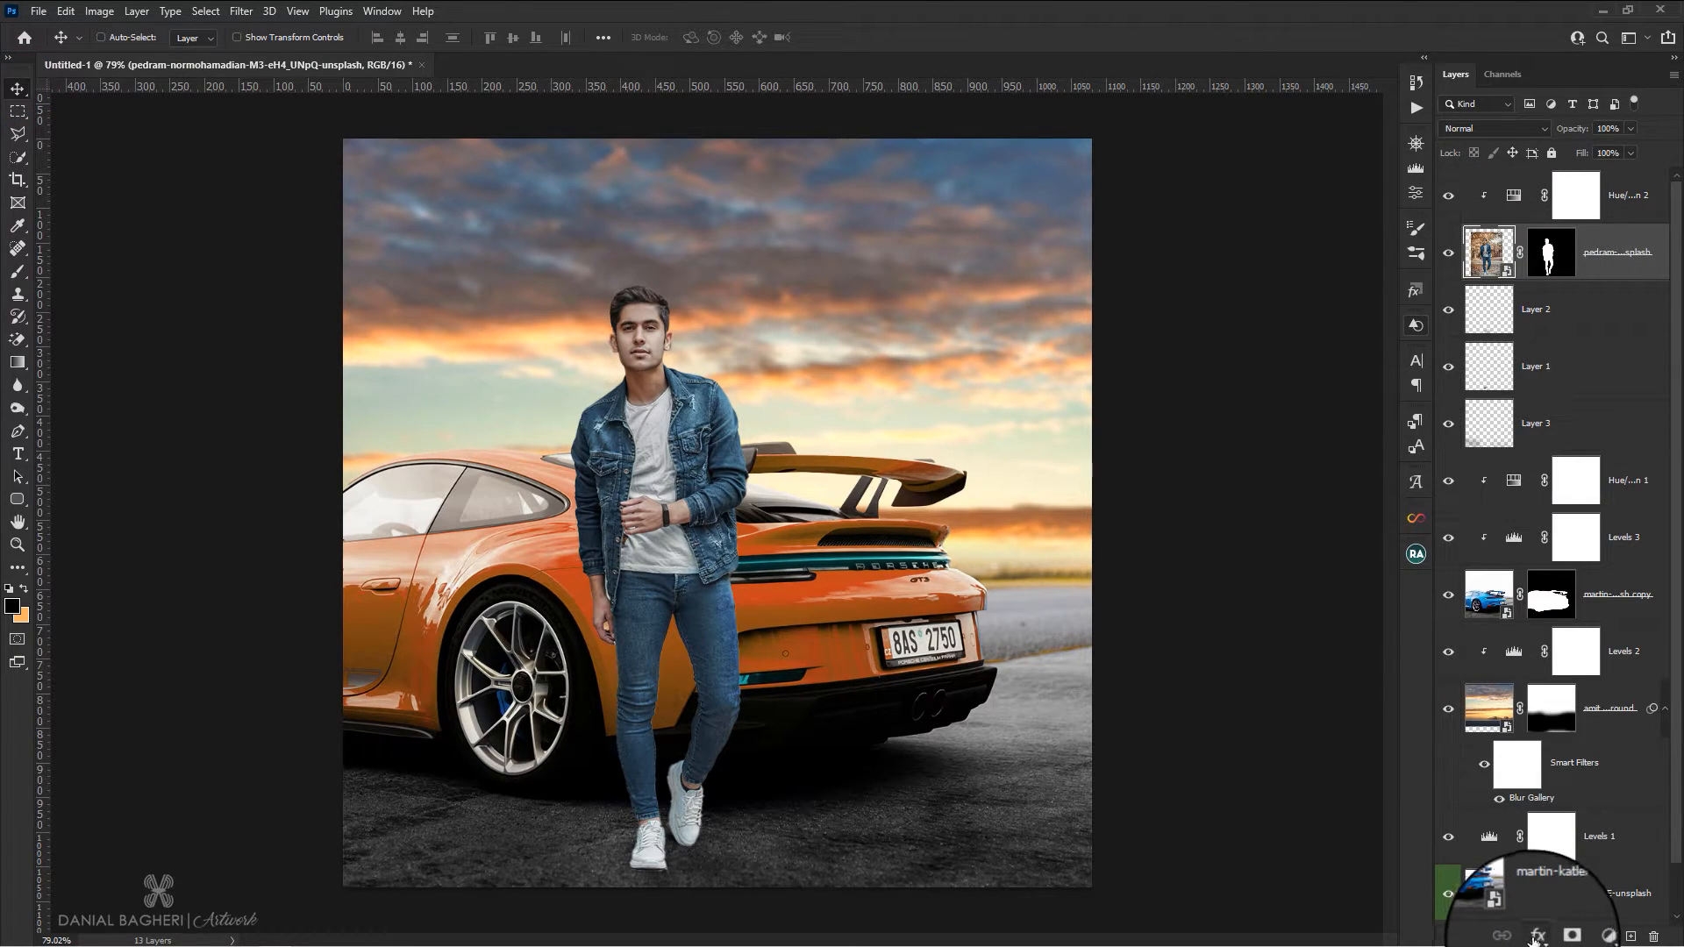
scroll(647, 674, "up", 4)
scroll(602, 595, "up", 2)
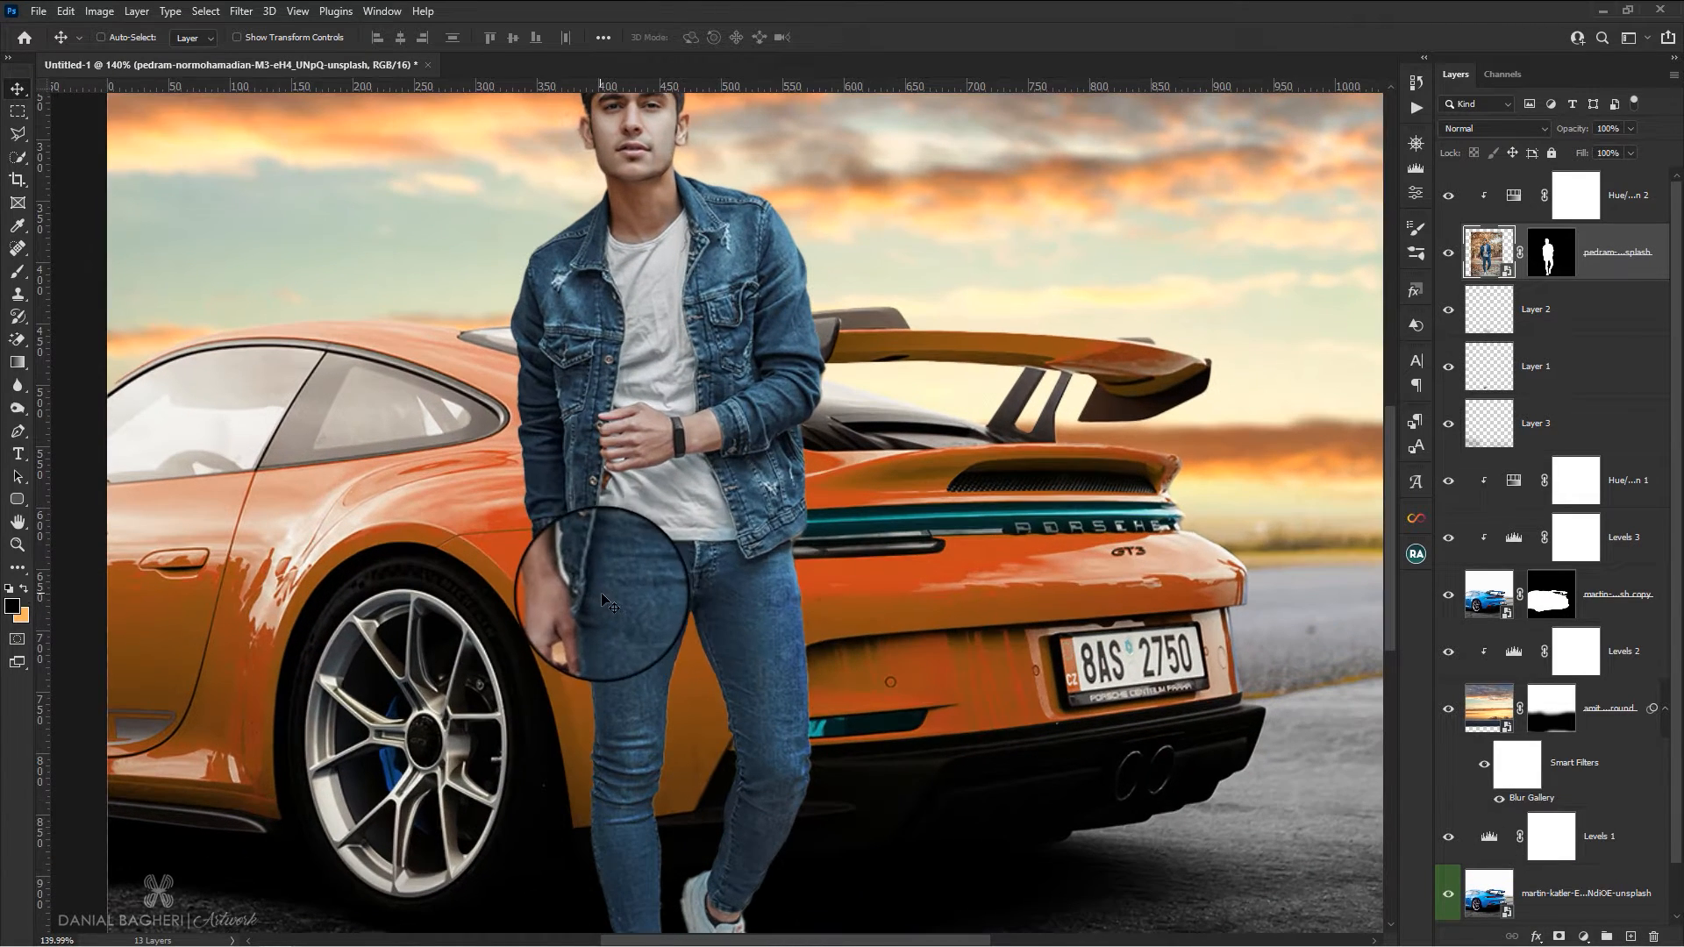
left_click(1487, 259)
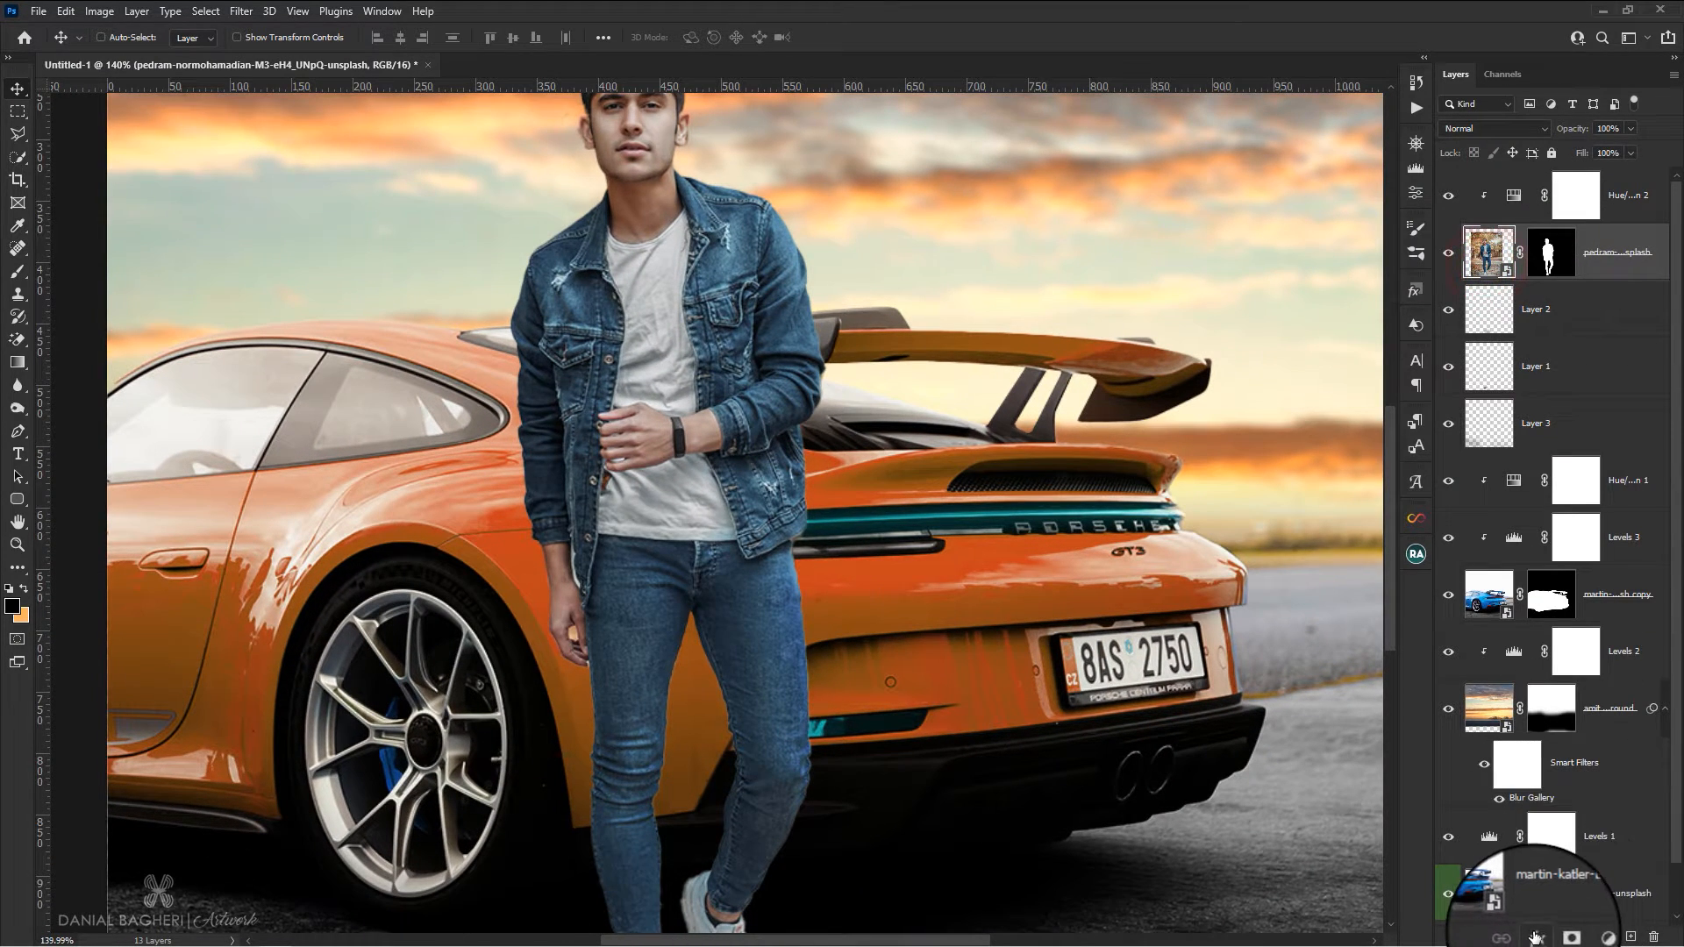
left_click(1535, 937)
left_click(1579, 922)
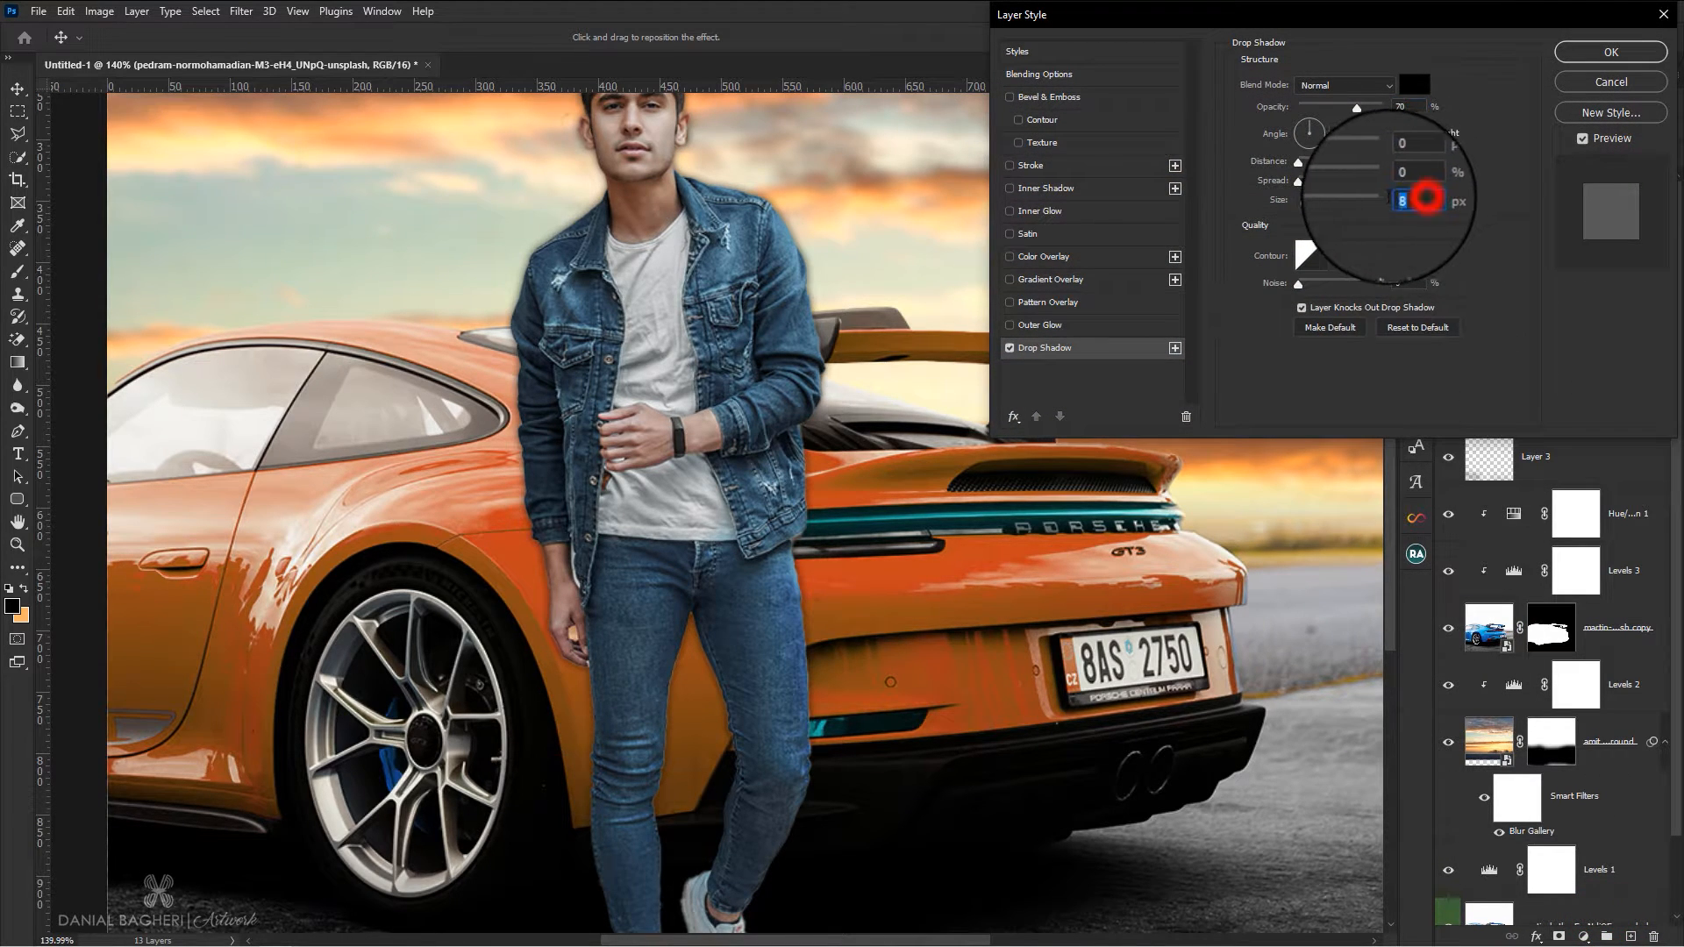
left_click(1490, 252)
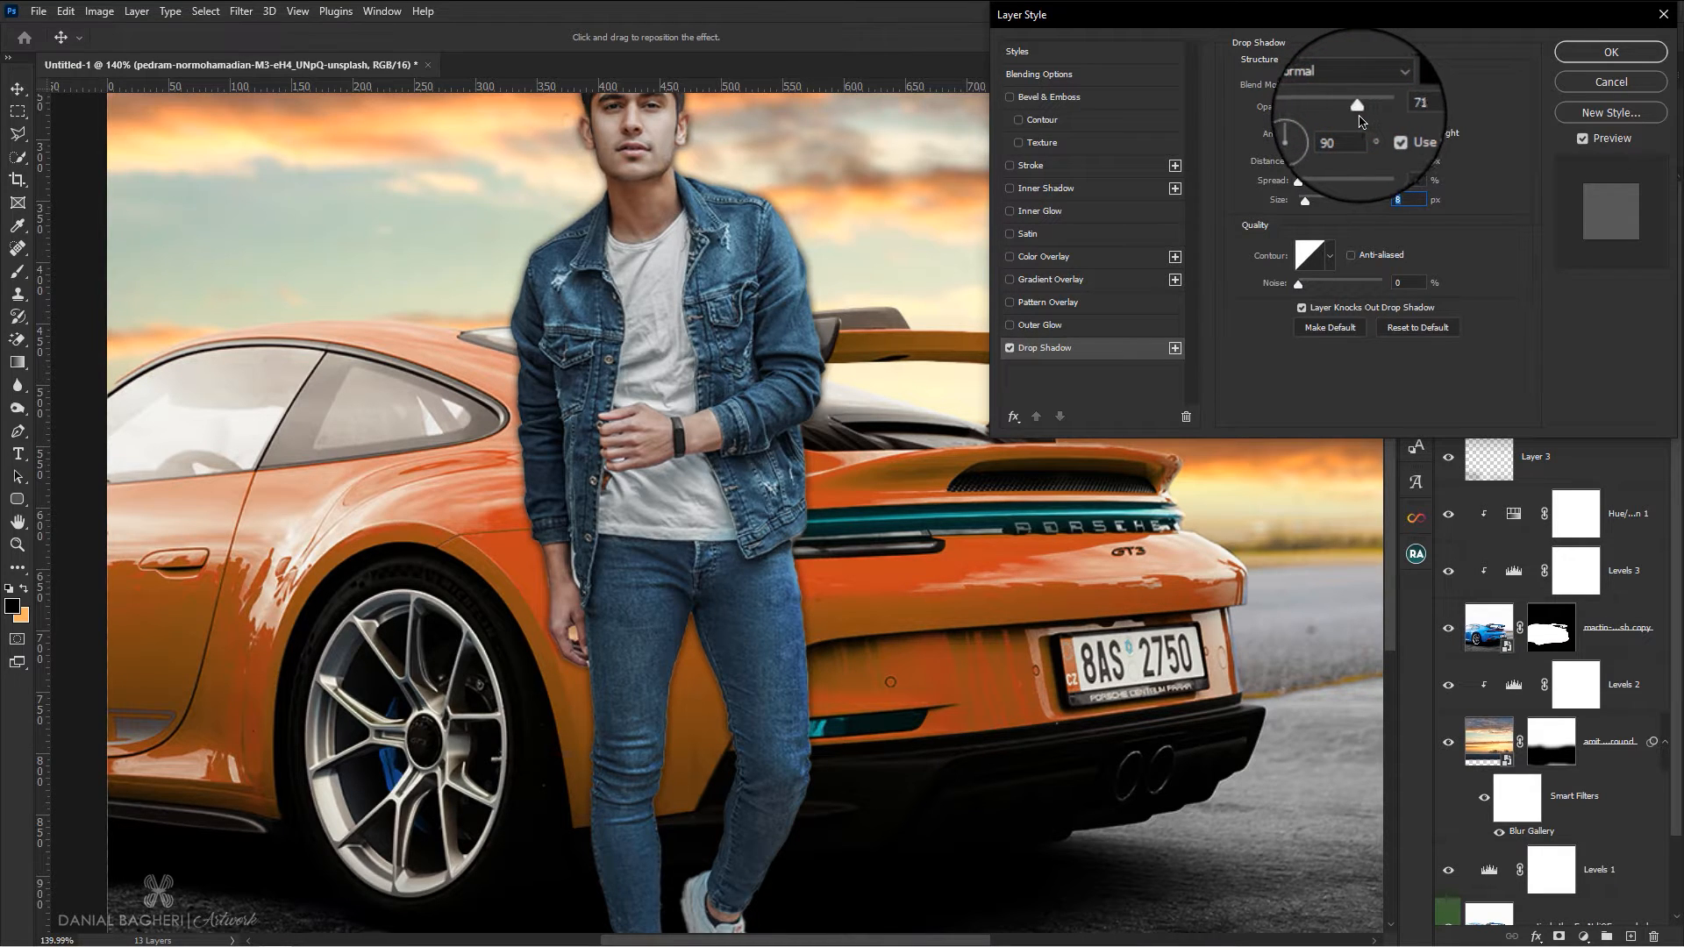
left_click(1611, 52)
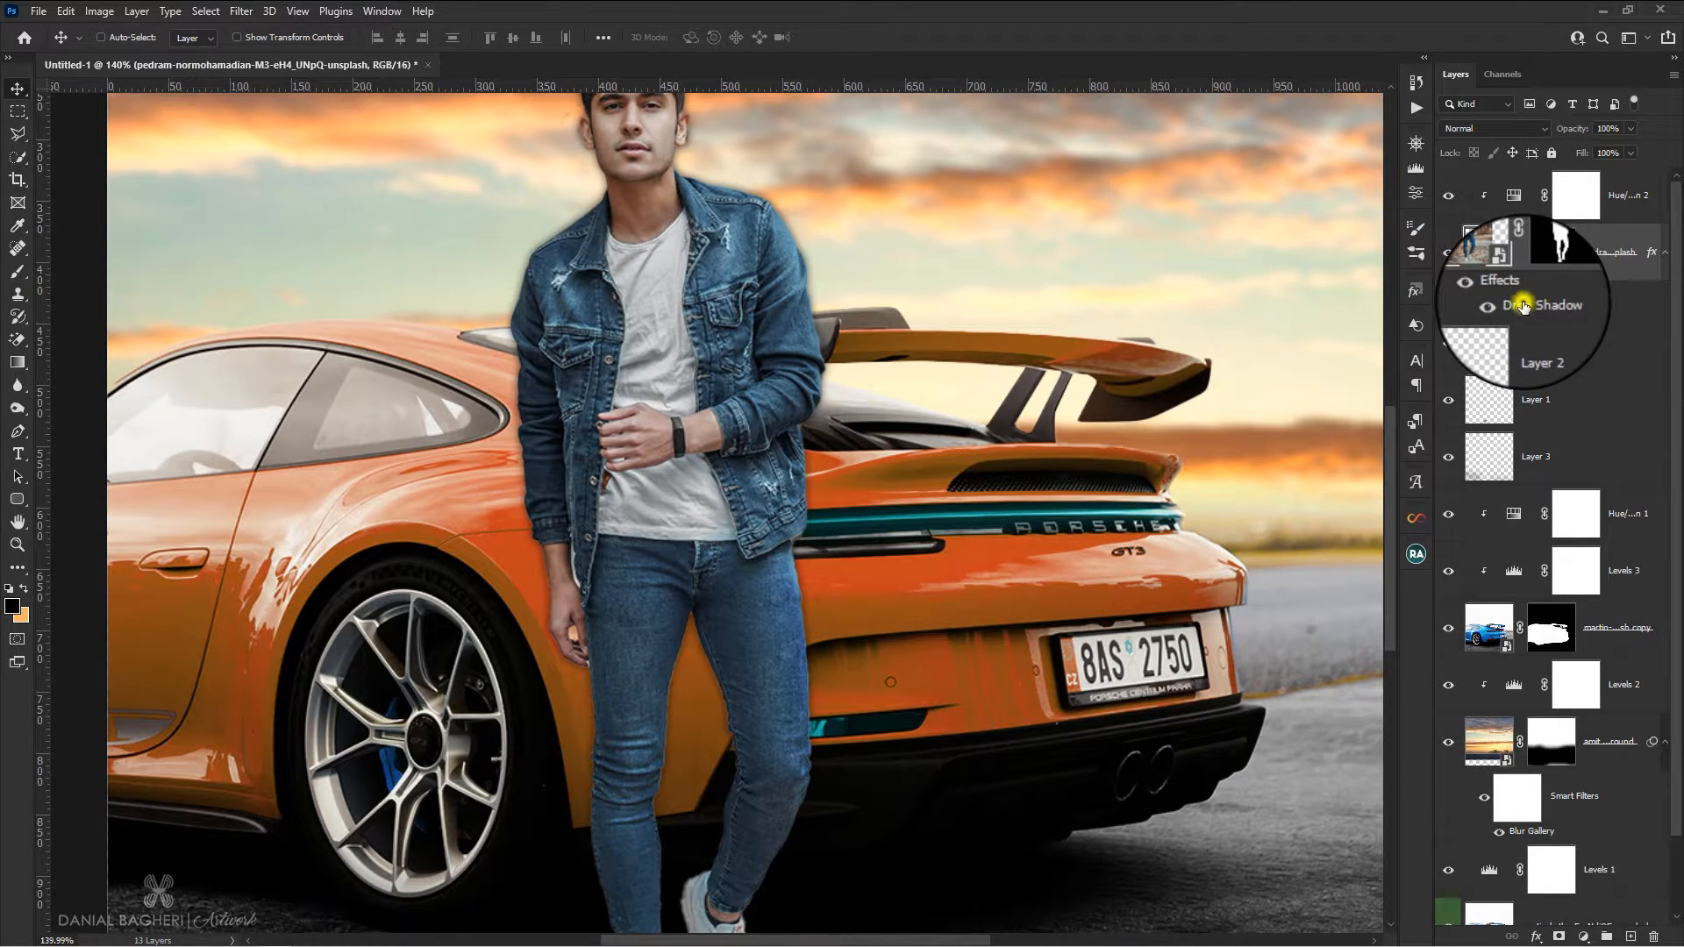
Separate the man's drop shadow into its own layer and give that layer a mask inverted to black
right_click(1522, 306)
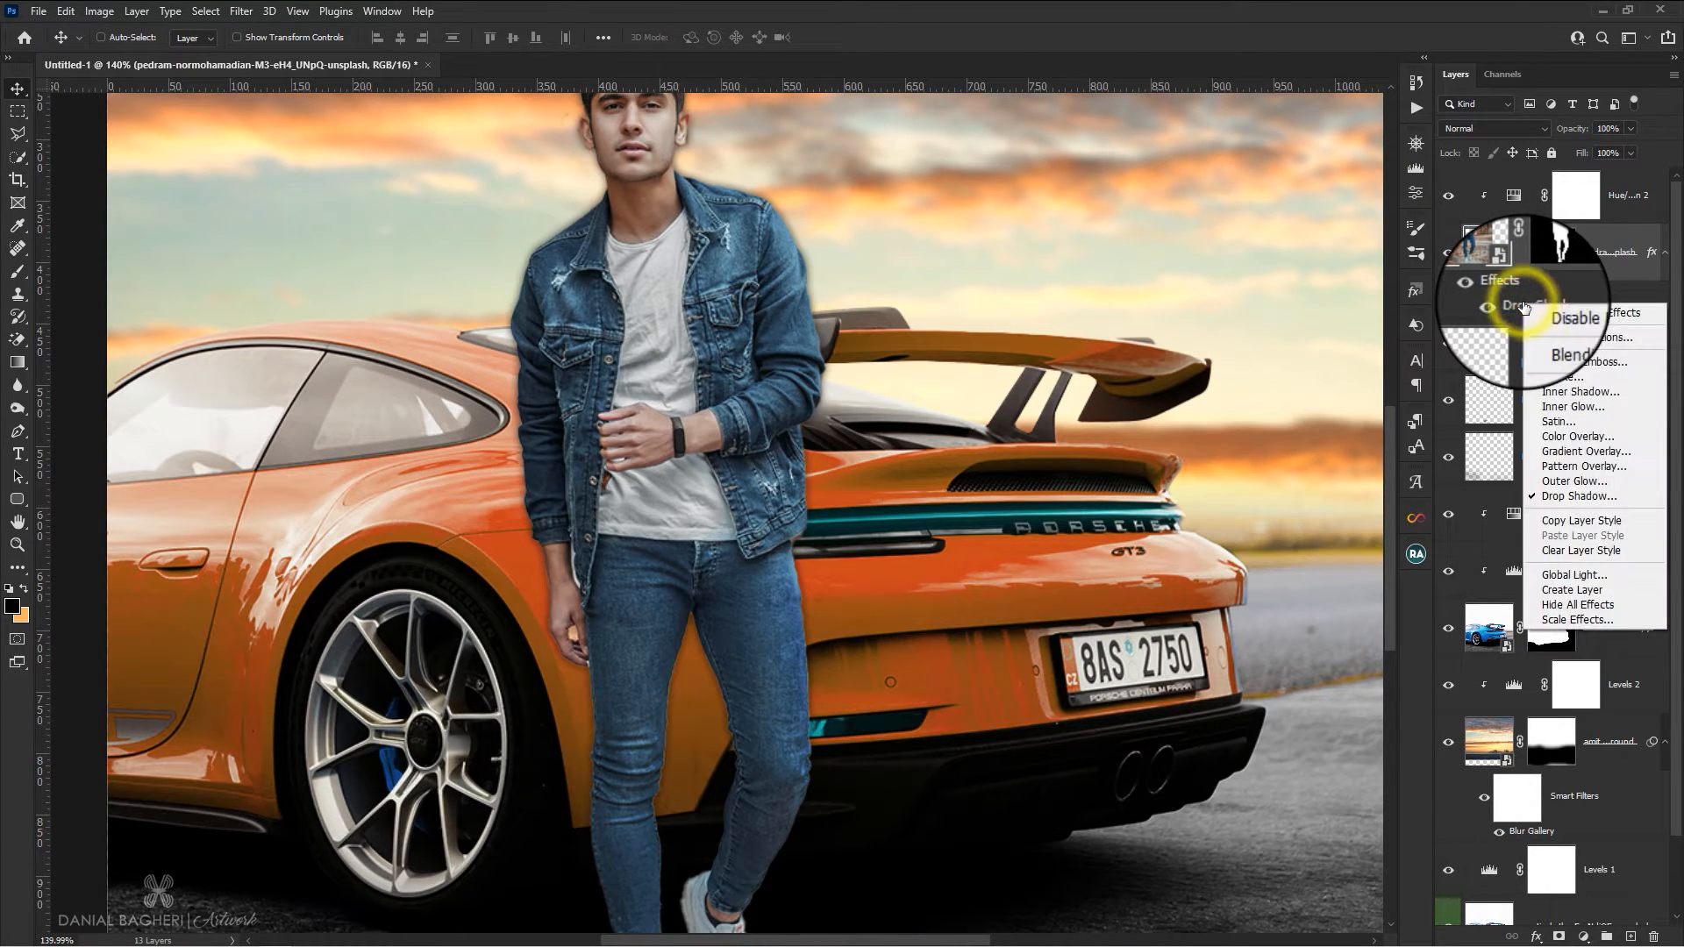
left_click(1575, 597)
left_click(810, 355)
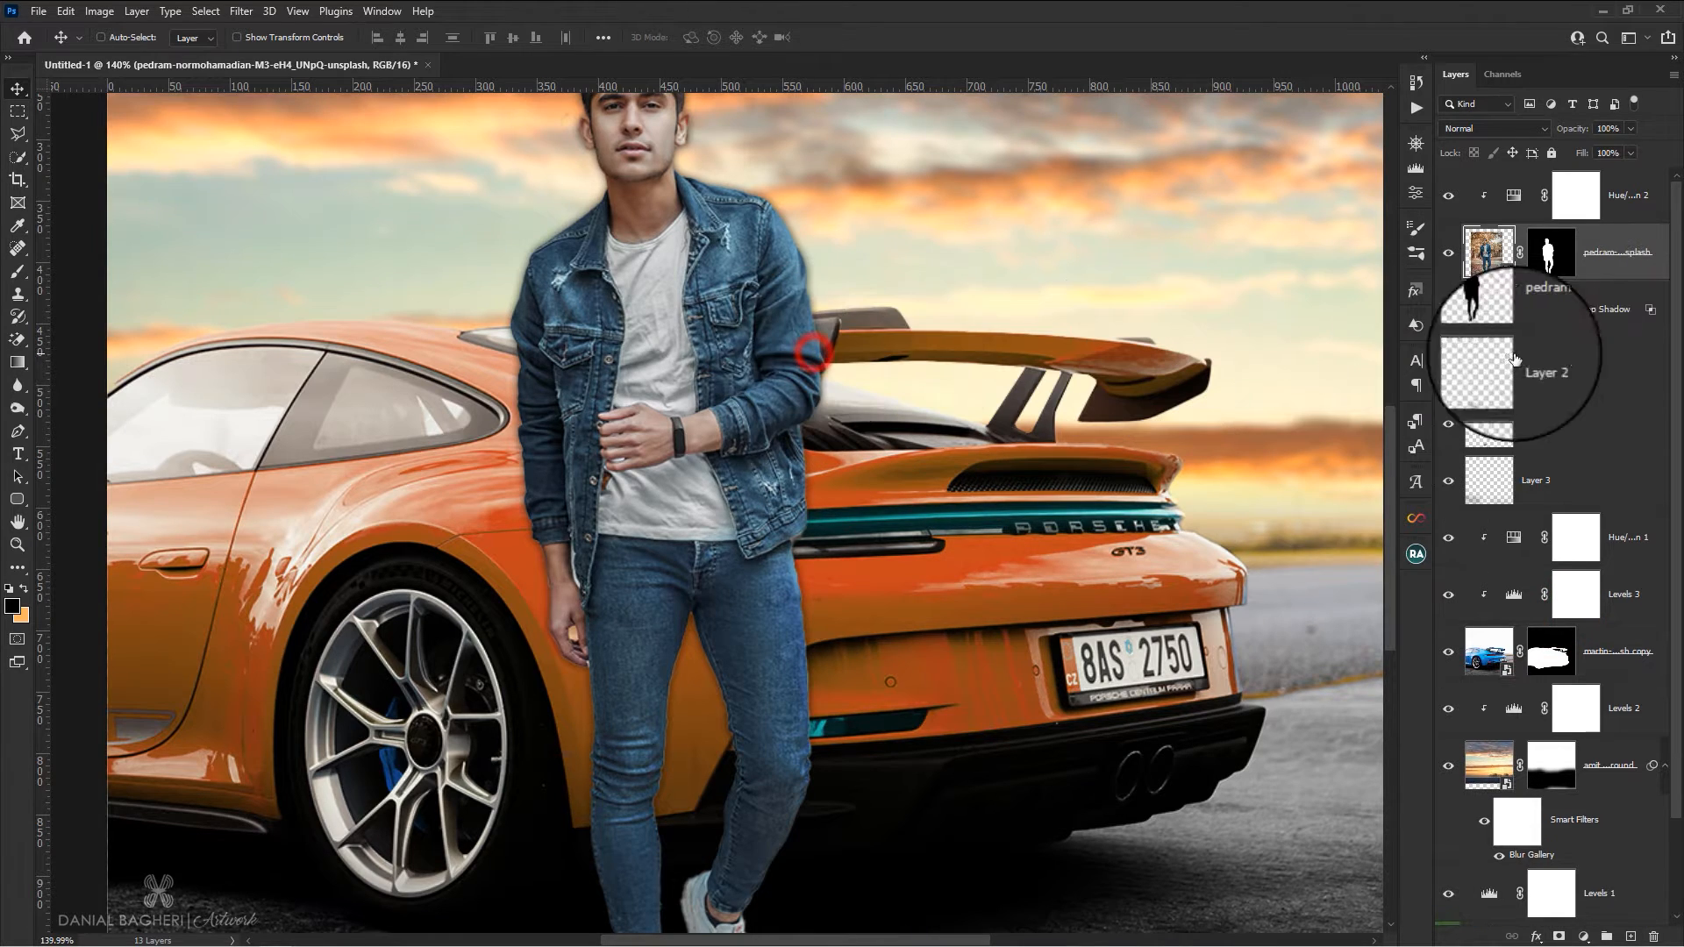
left_click(1489, 314)
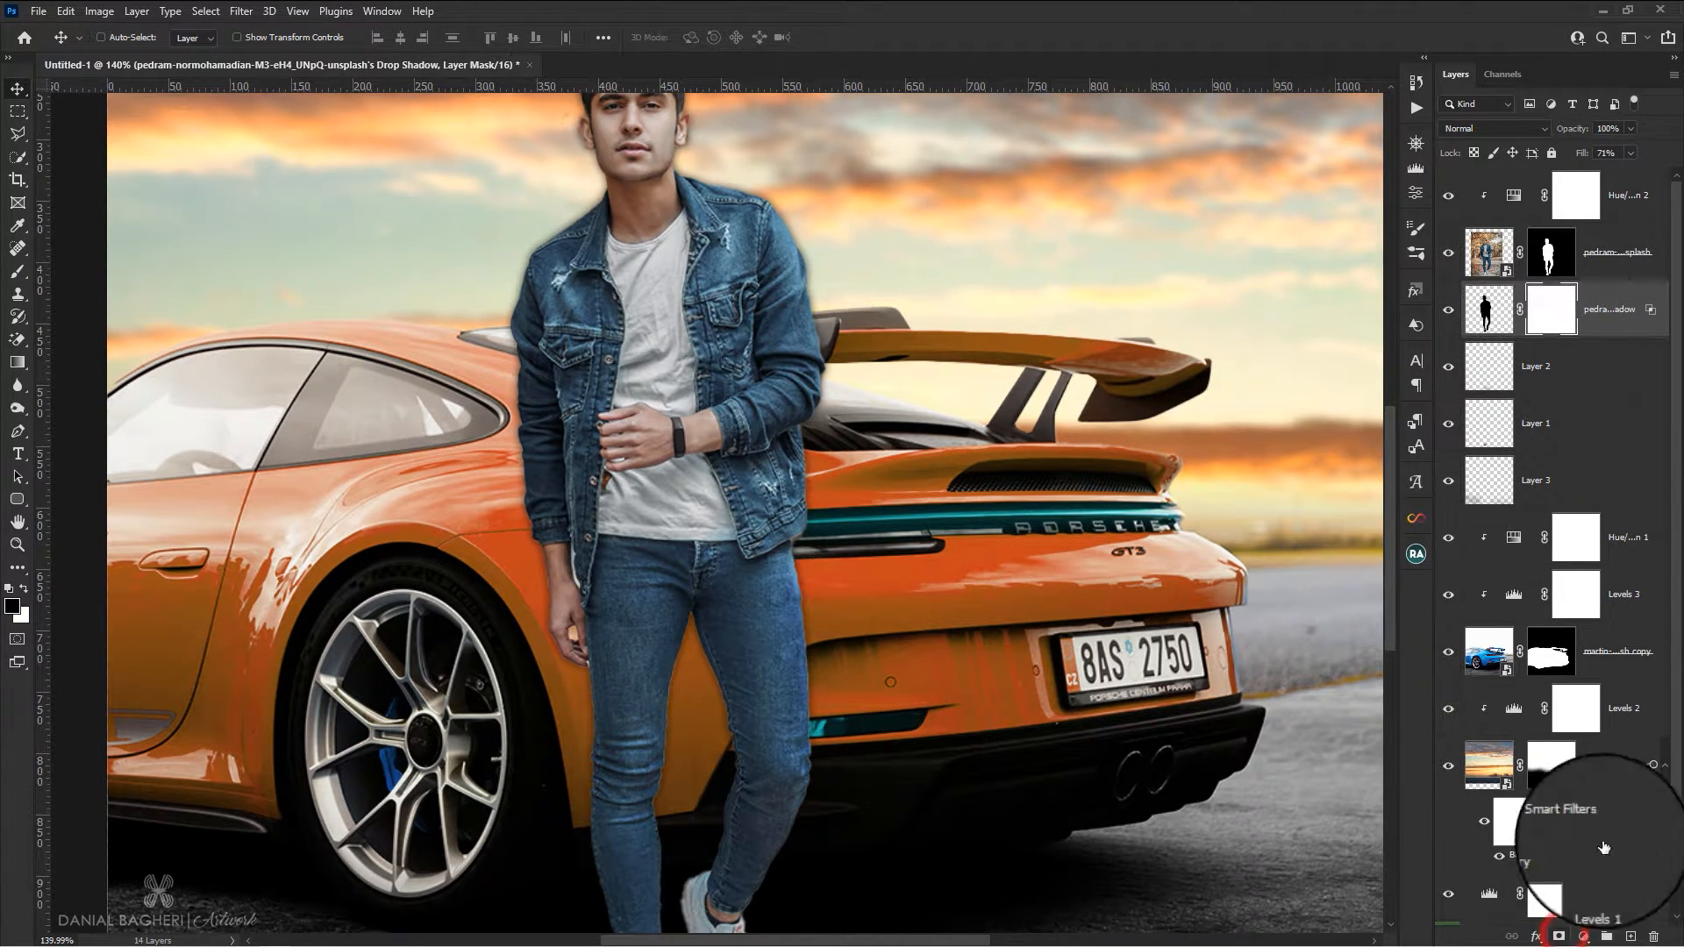
key("ctrl+i")
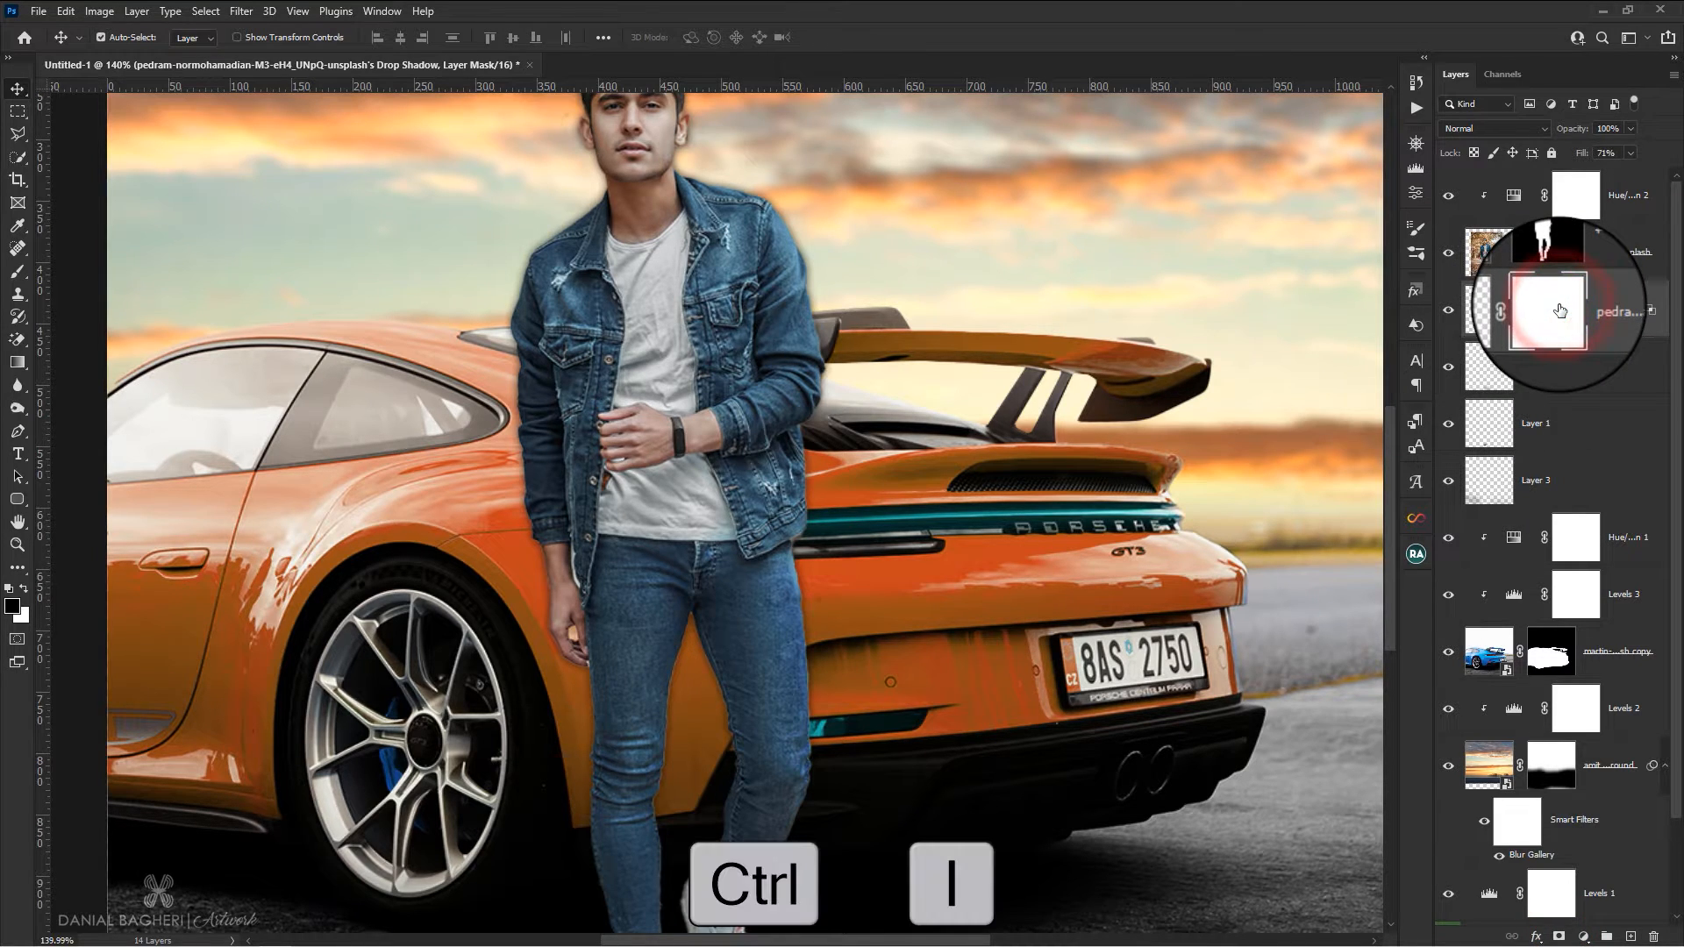
scroll(801, 491, "down", 1)
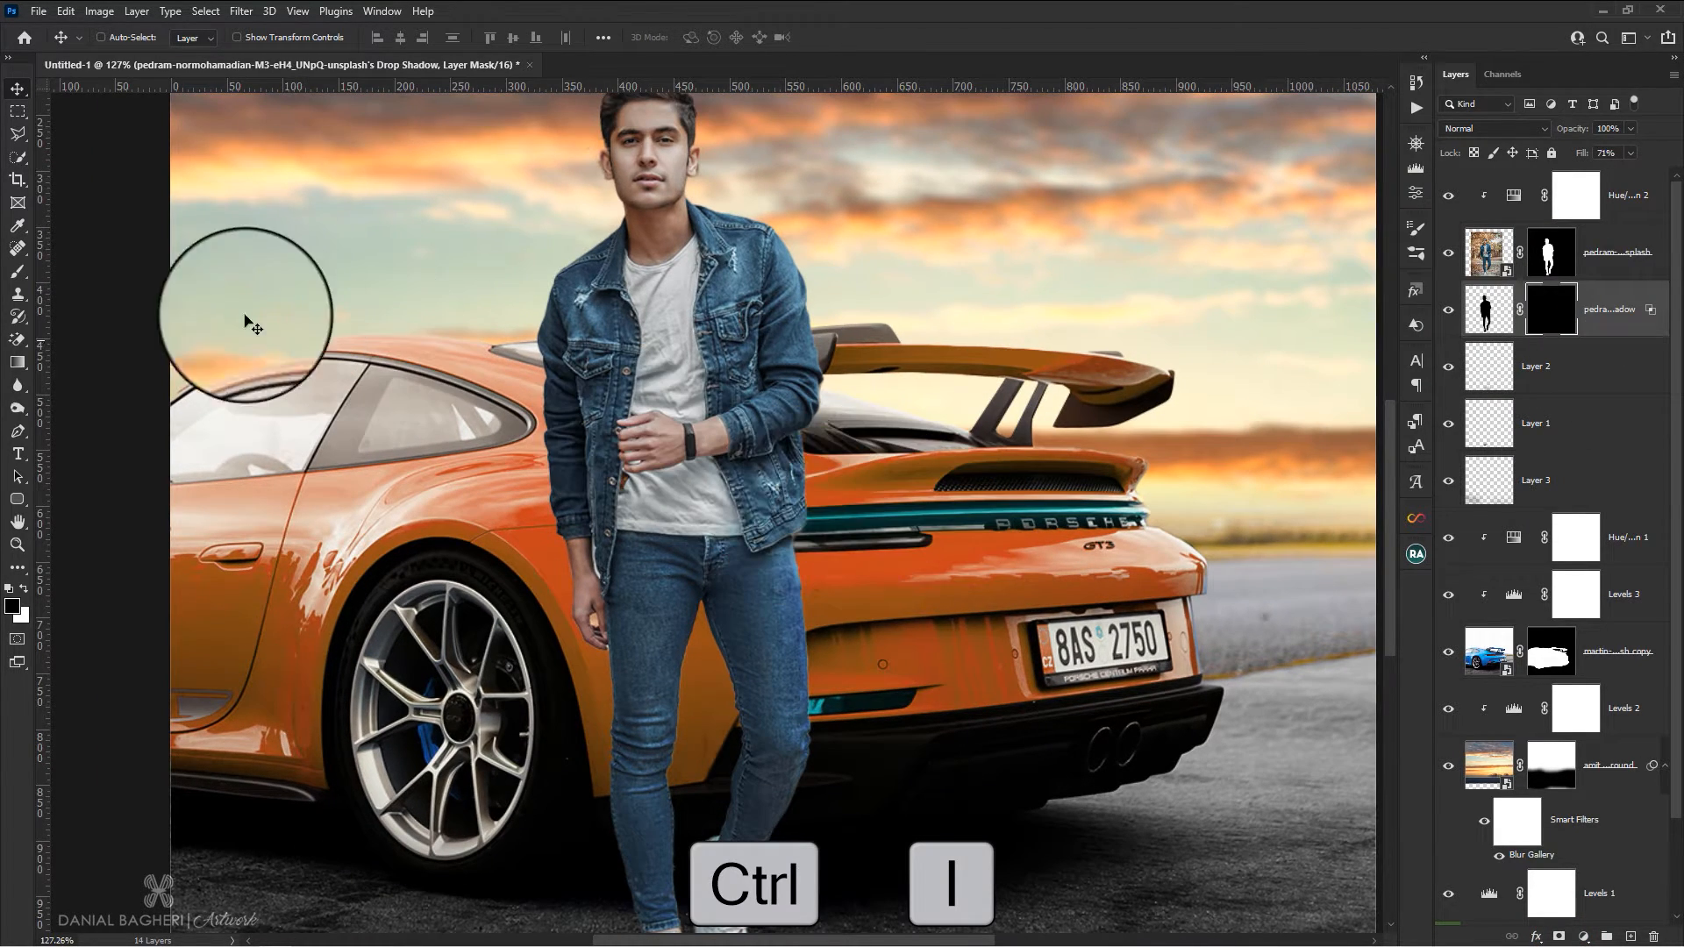
Reveal the drop shadow around the man's hips, hands and lower jacket by painting white on its mask at 201 px and 100% flow
left_click(16, 276)
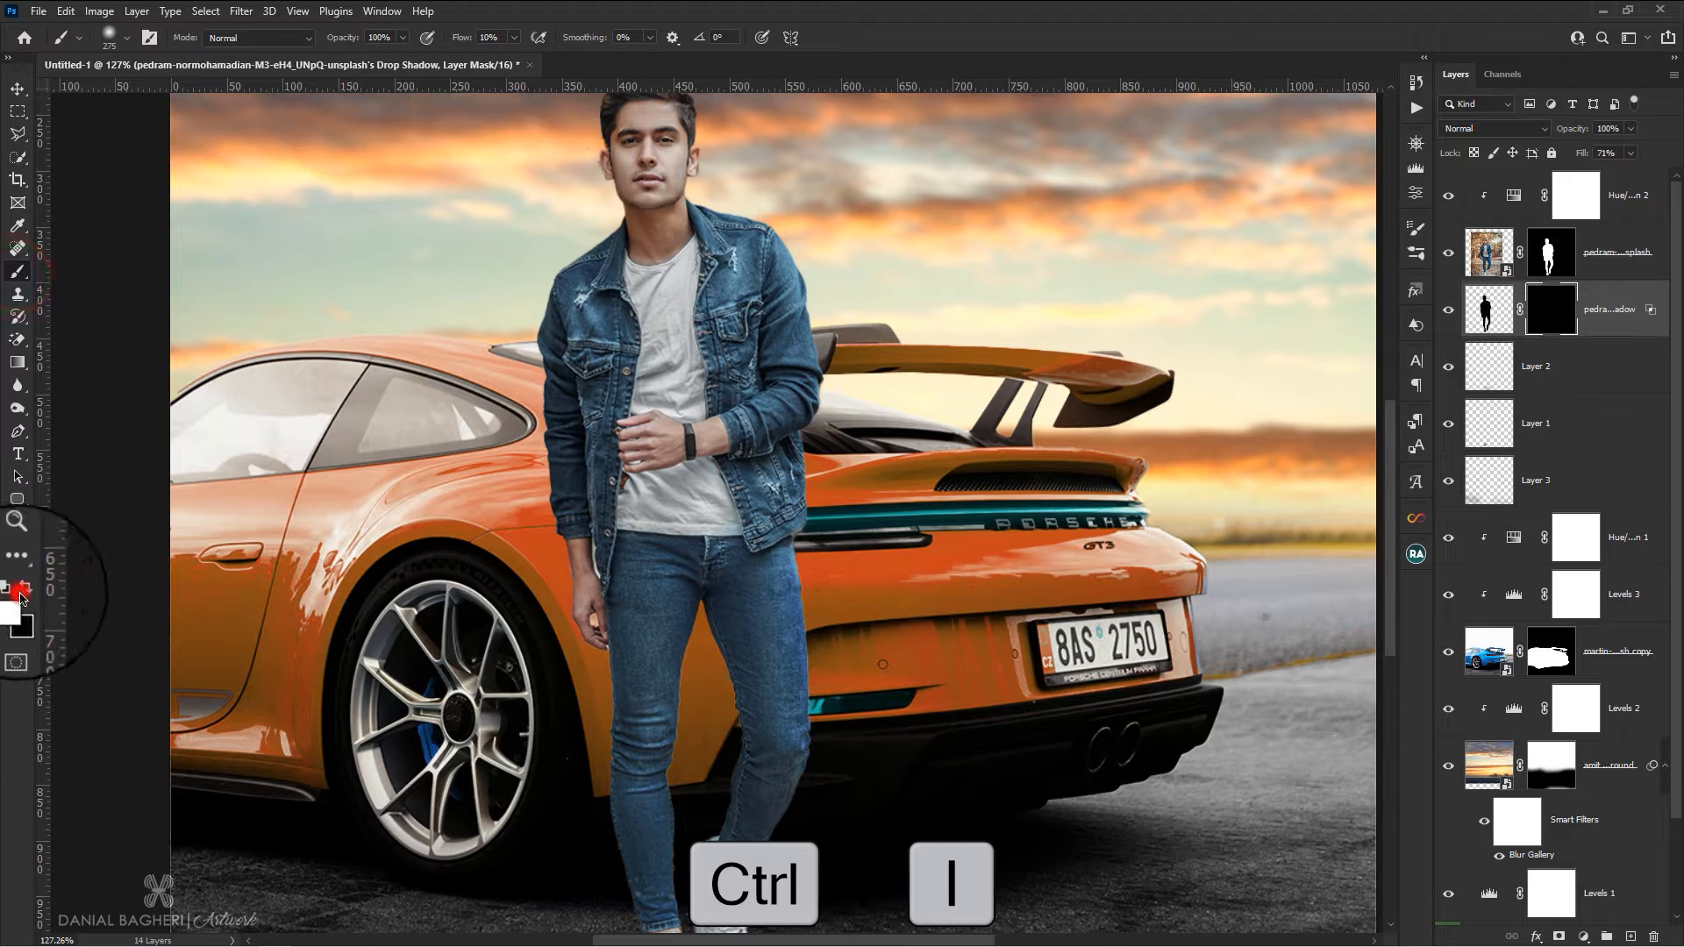
left_click_drag(727, 638, 707, 605)
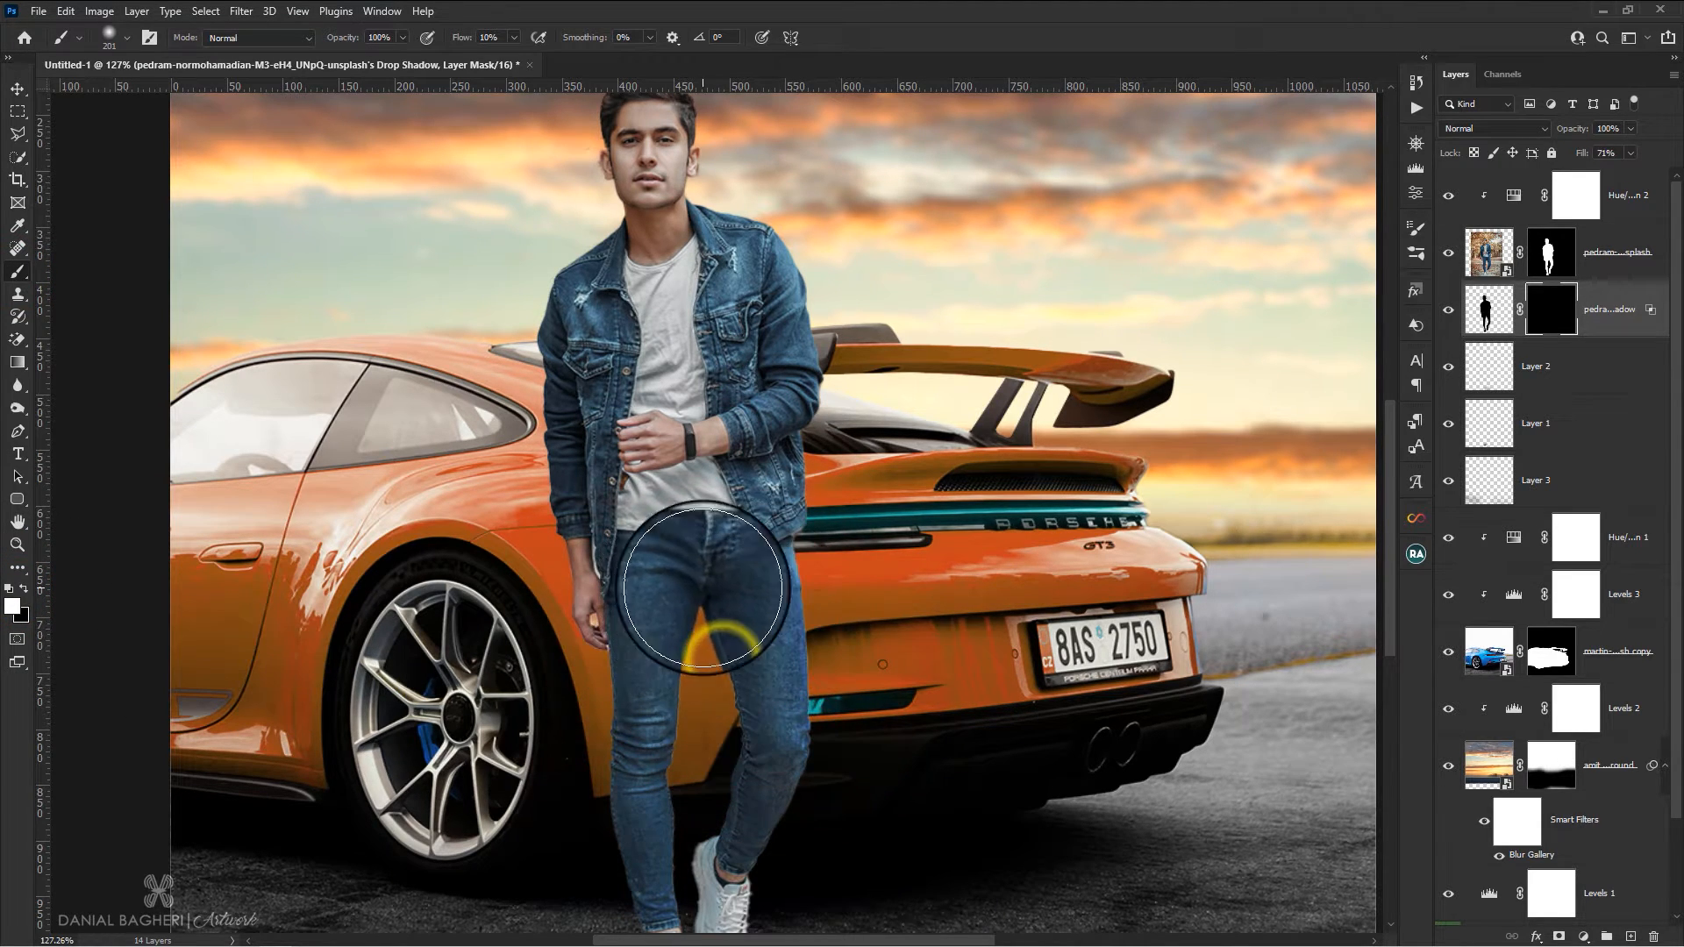
scroll(703, 584, "down", 2)
left_click_drag(465, 38, 624, 66)
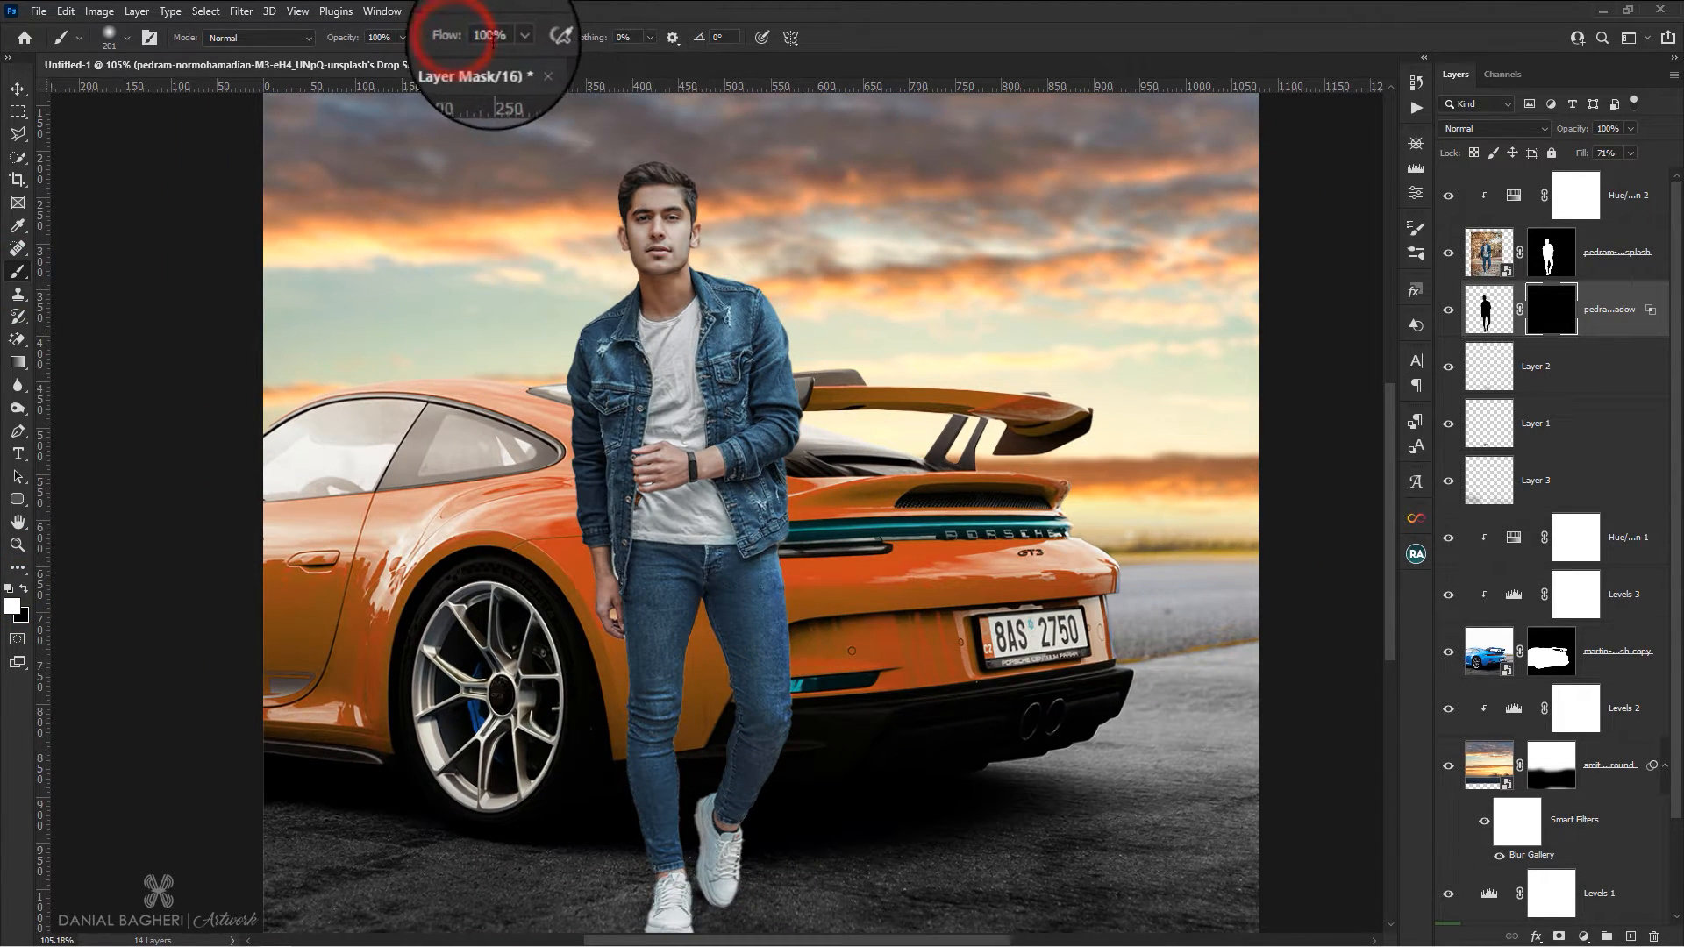
mouse_move(671, 648)
left_mouse_down()
mouse_move(672, 694)
mouse_move(740, 594)
mouse_move(763, 671)
mouse_move(745, 602)
mouse_move(743, 550)
mouse_move(756, 556)
left_mouse_up()
mouse_move(636, 533)
left_mouse_down()
mouse_move(664, 589)
mouse_move(625, 506)
mouse_move(640, 564)
mouse_move(714, 634)
left_mouse_up()
scroll(714, 633, "up", 1)
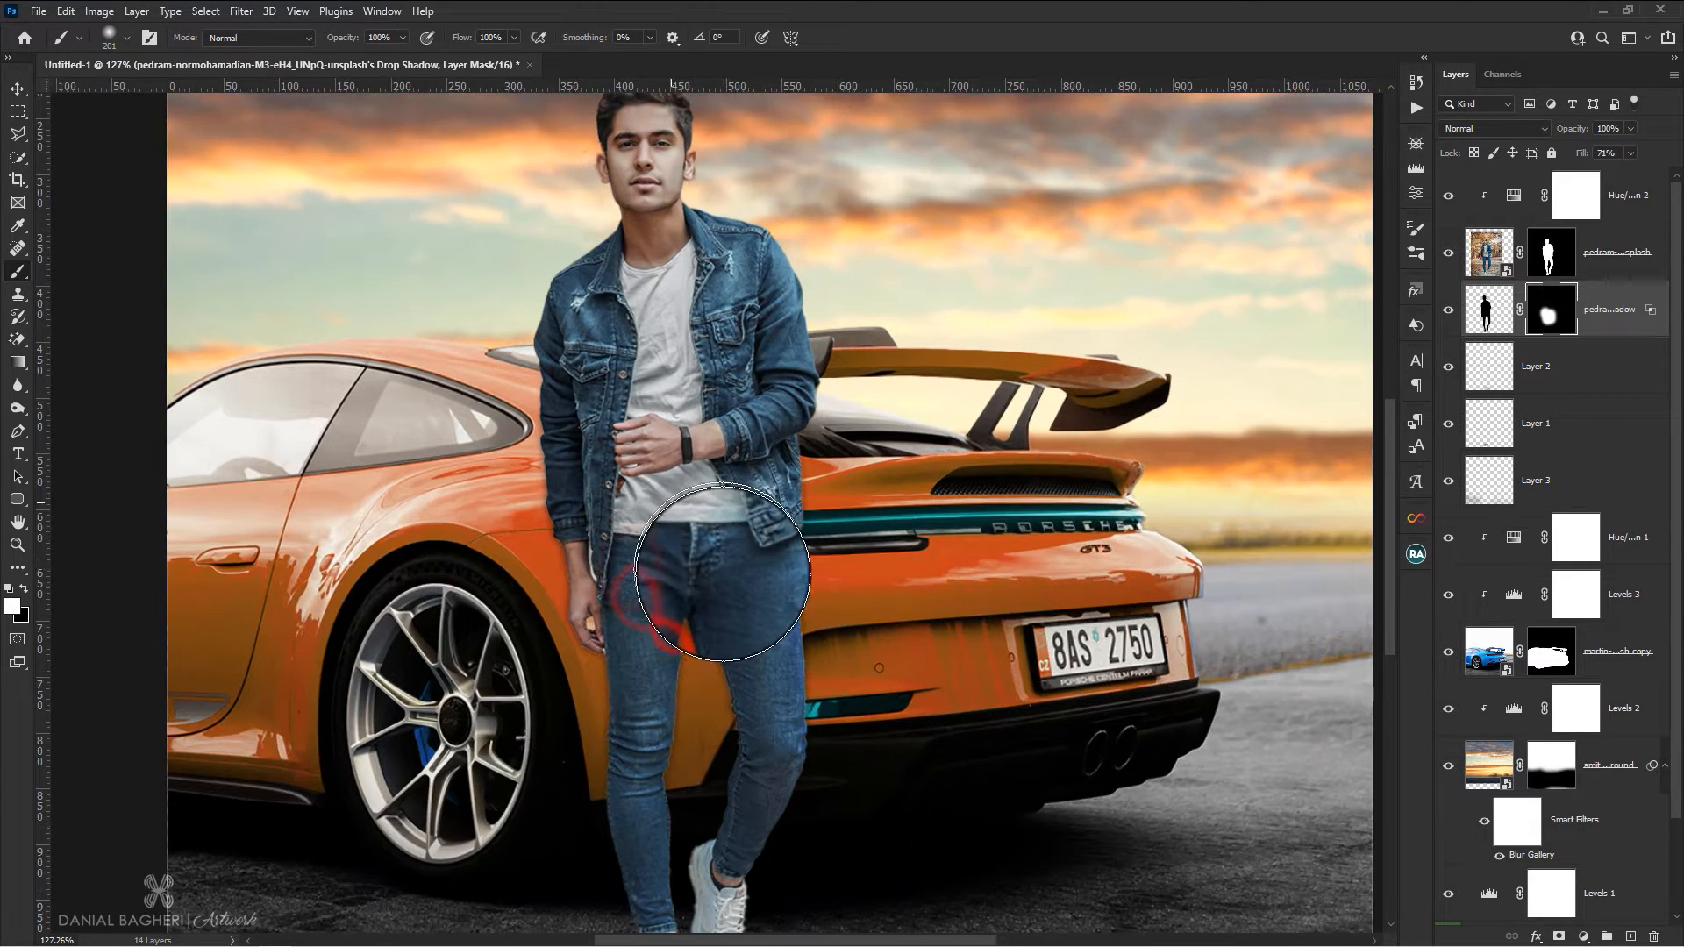
Paint black on the drop shadow's mask to hide the shadow beside the jacket sleeve above the car's roofline
left_click(24, 589)
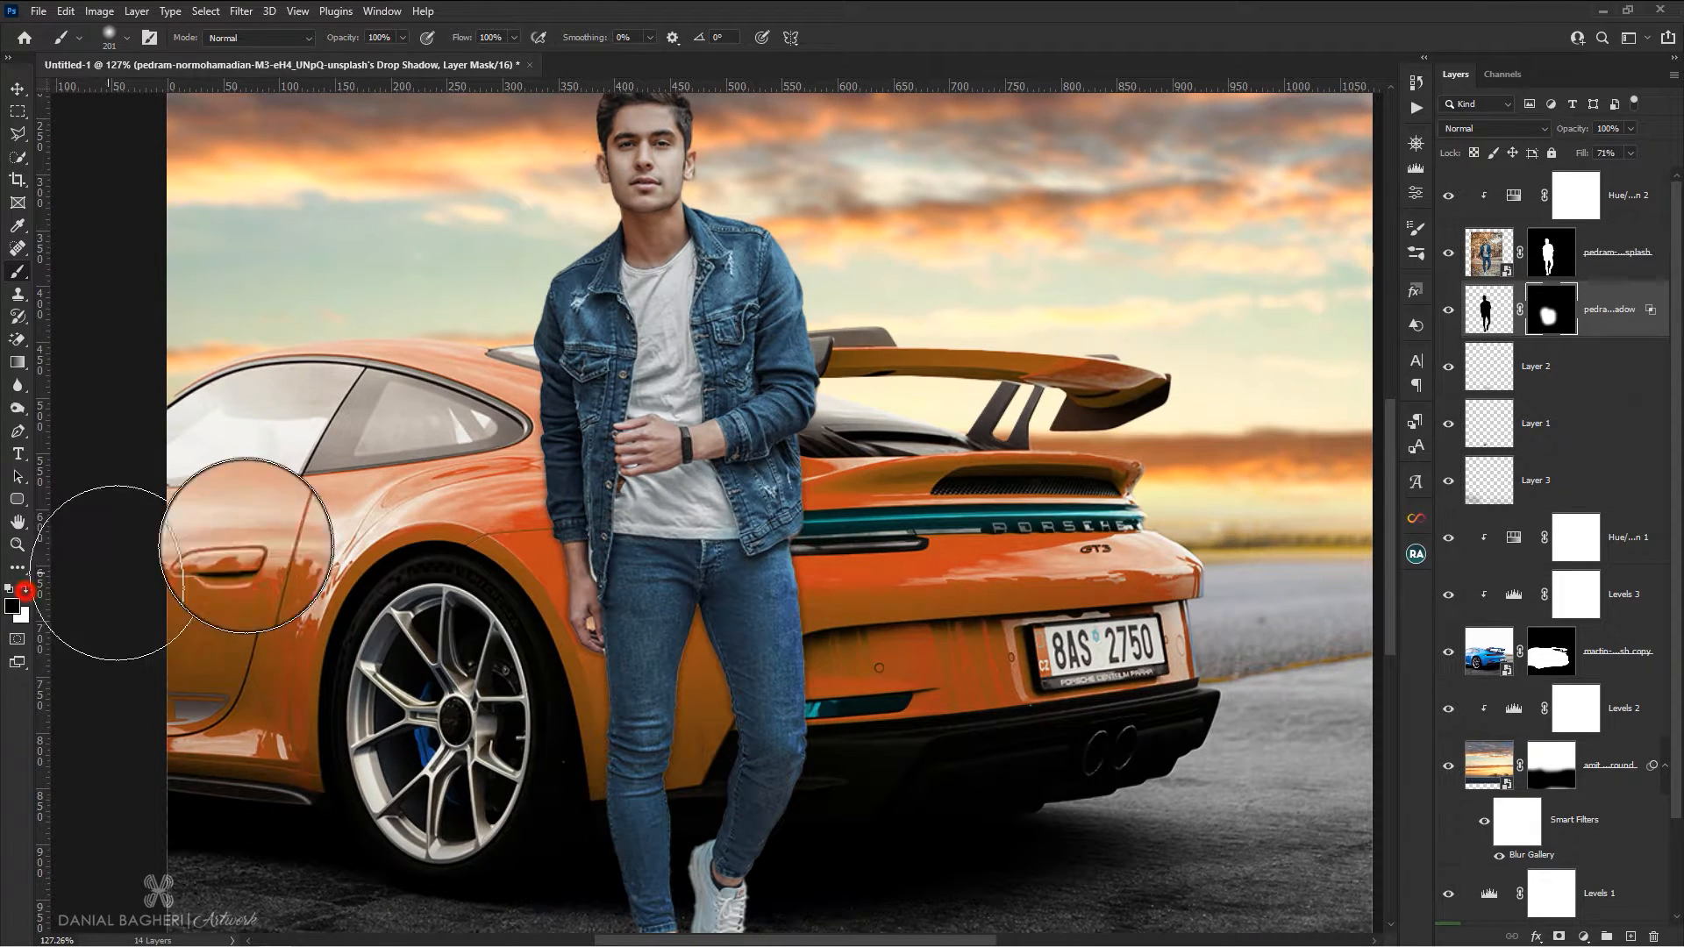
left_click_drag(523, 377, 492, 365)
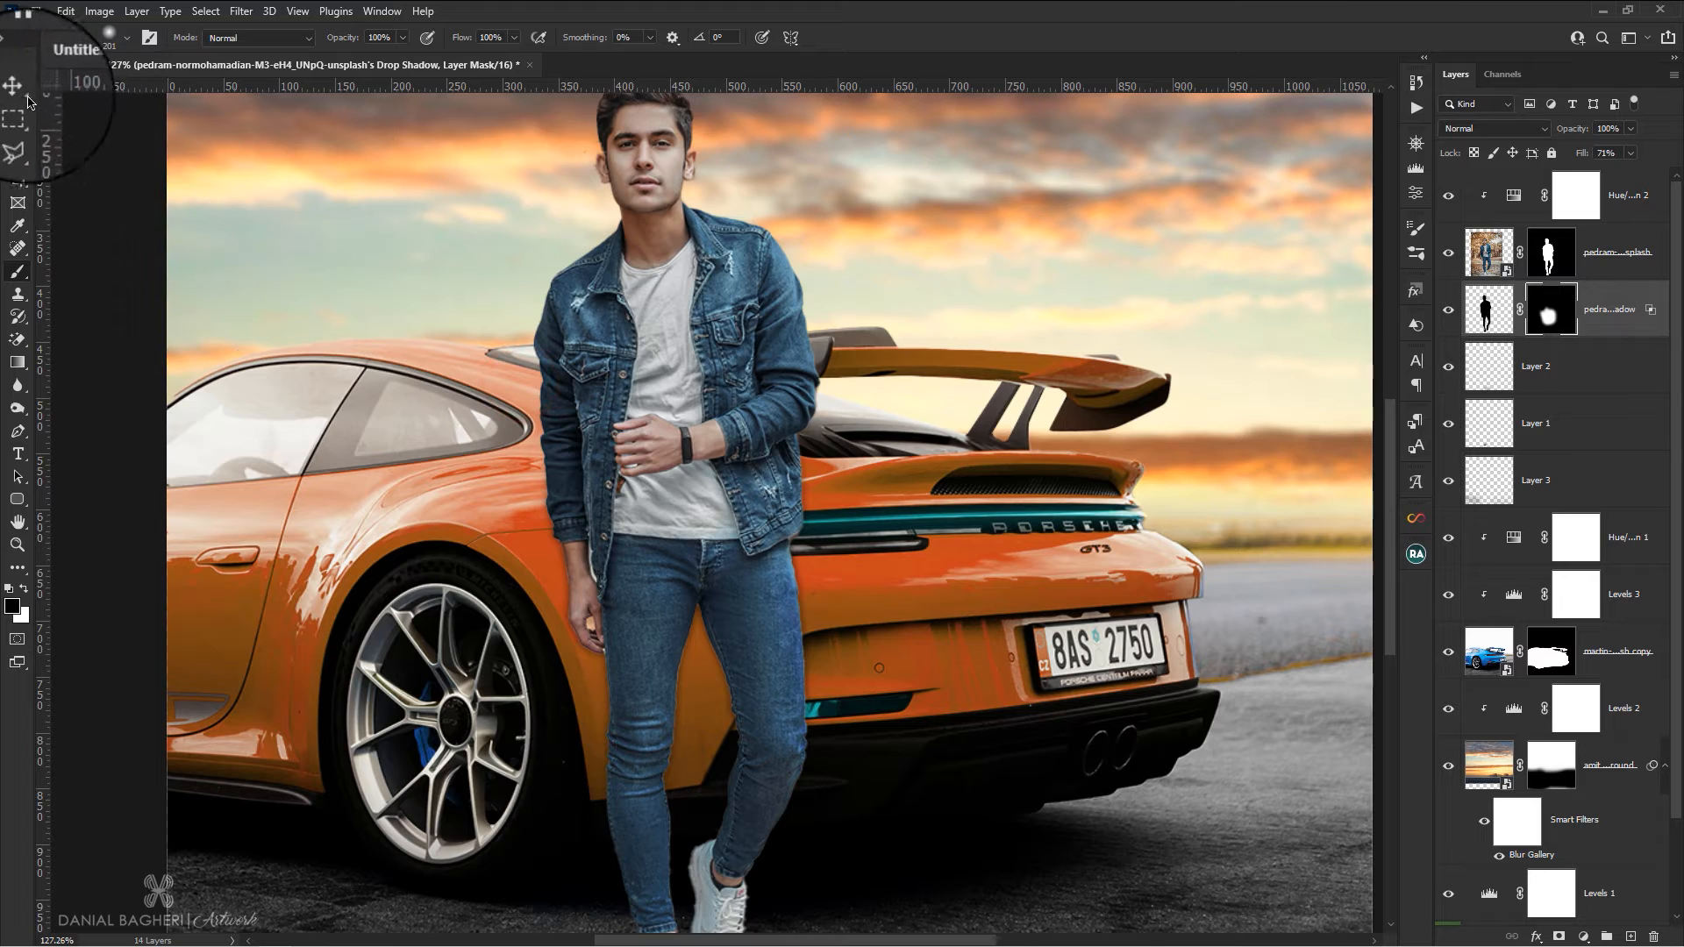
left_click(19, 90)
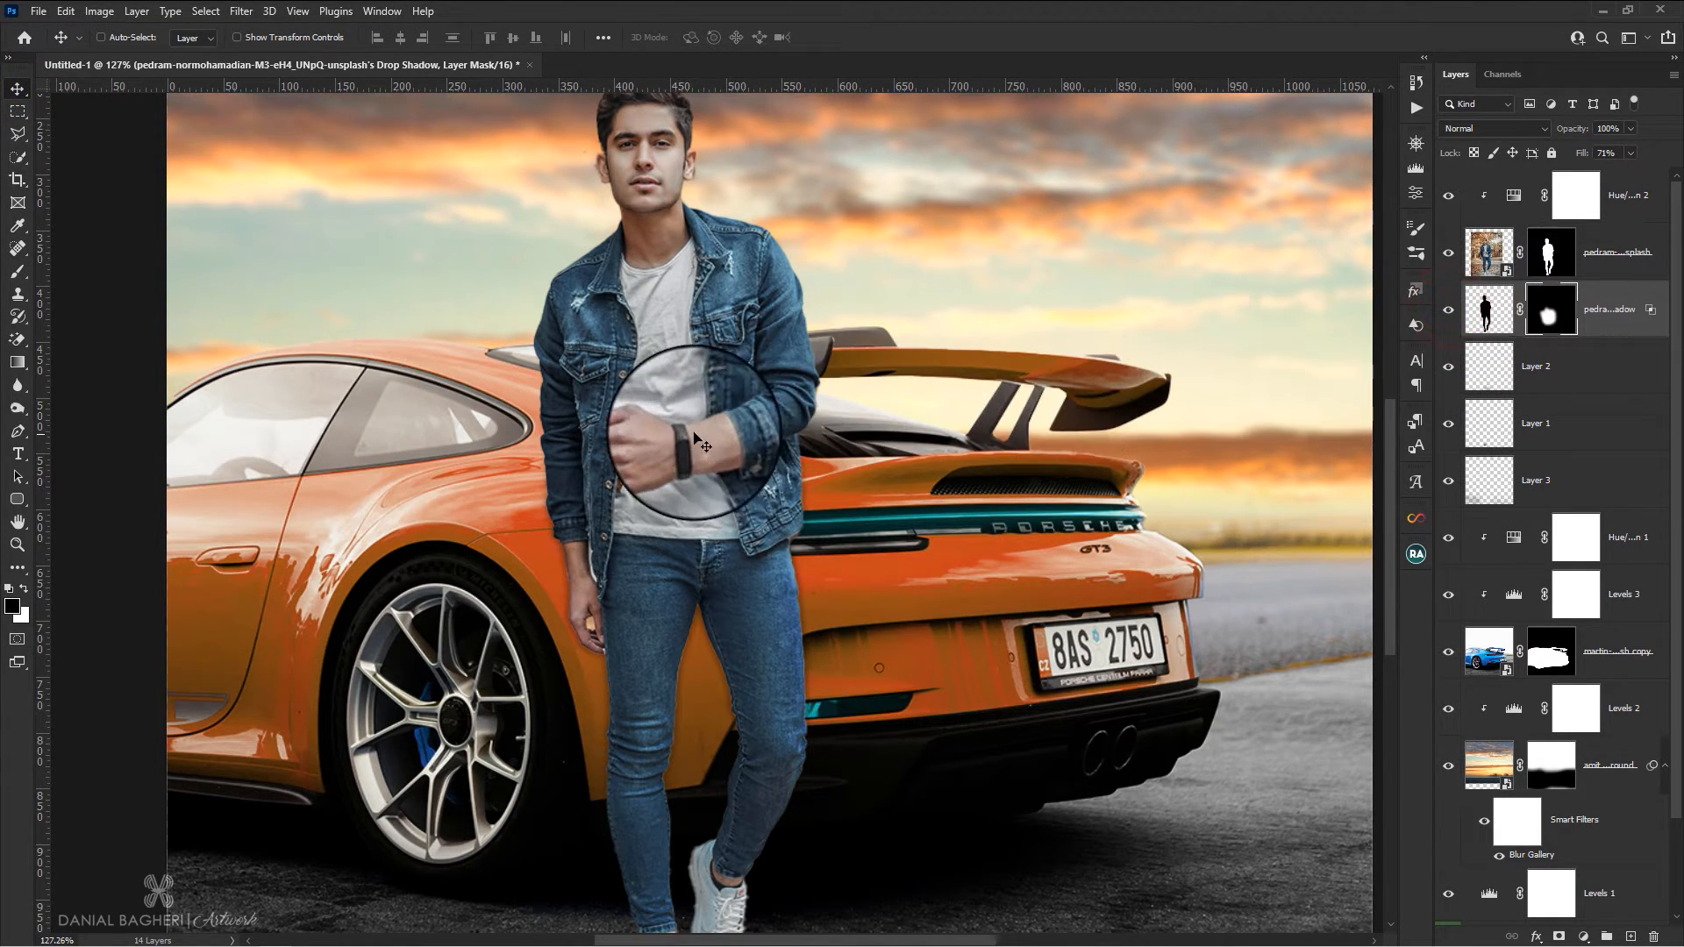
scroll(693, 433, "down", 4)
scroll(695, 291, "down", 3)
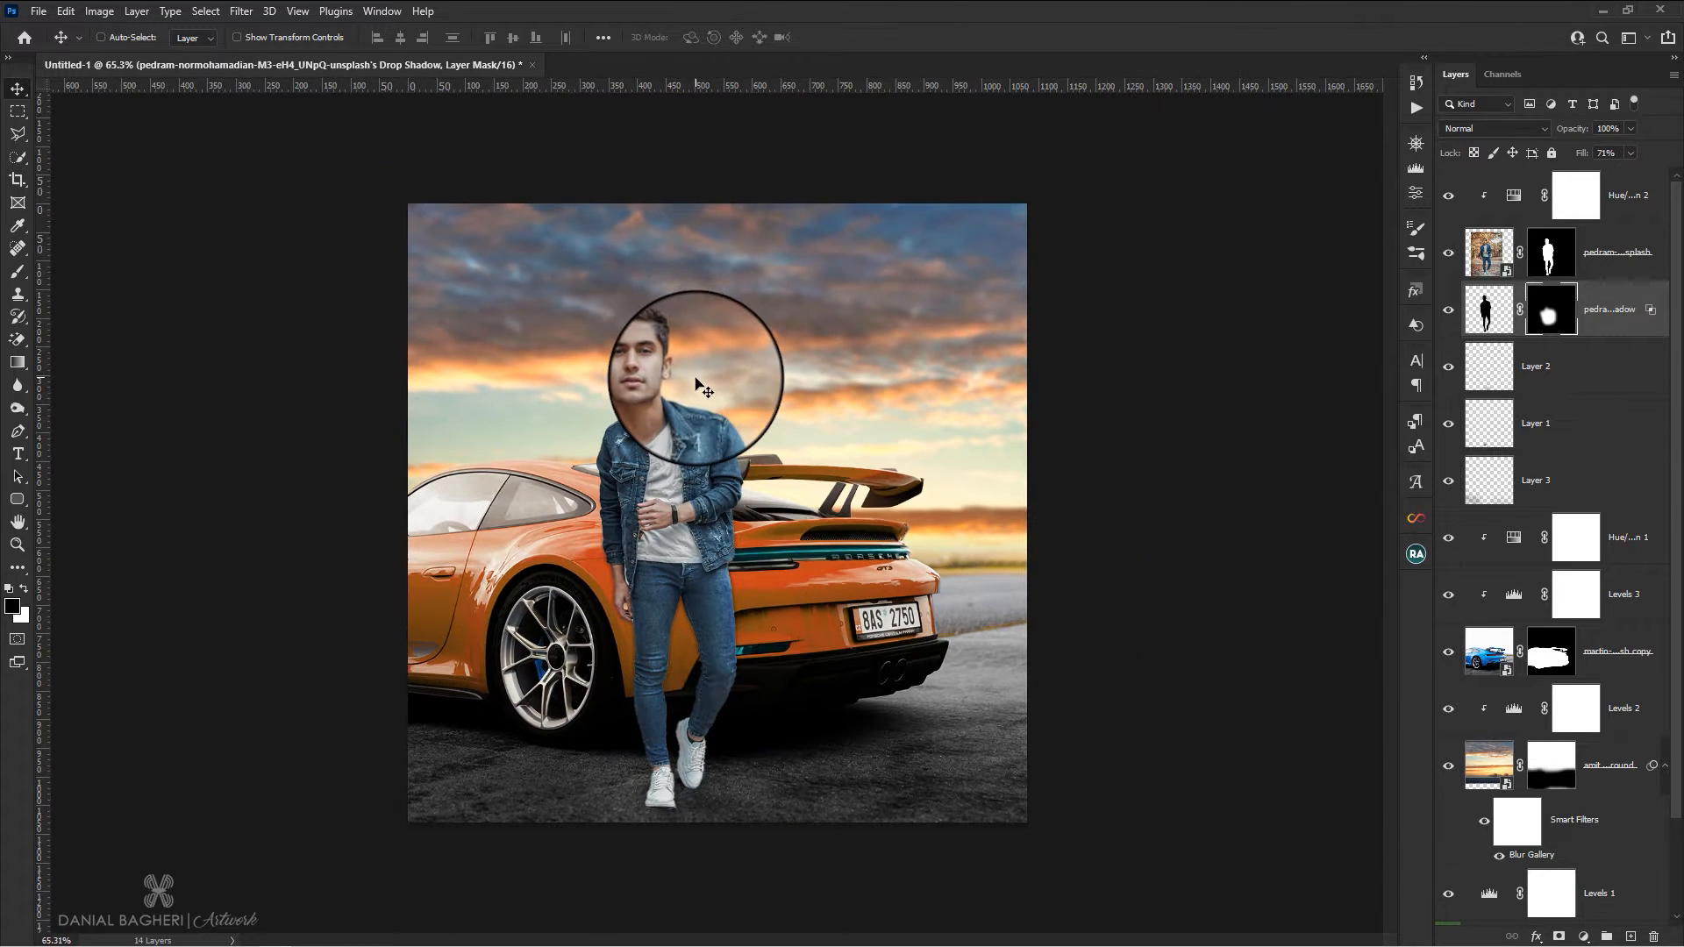
scroll(702, 386, "up", 1)
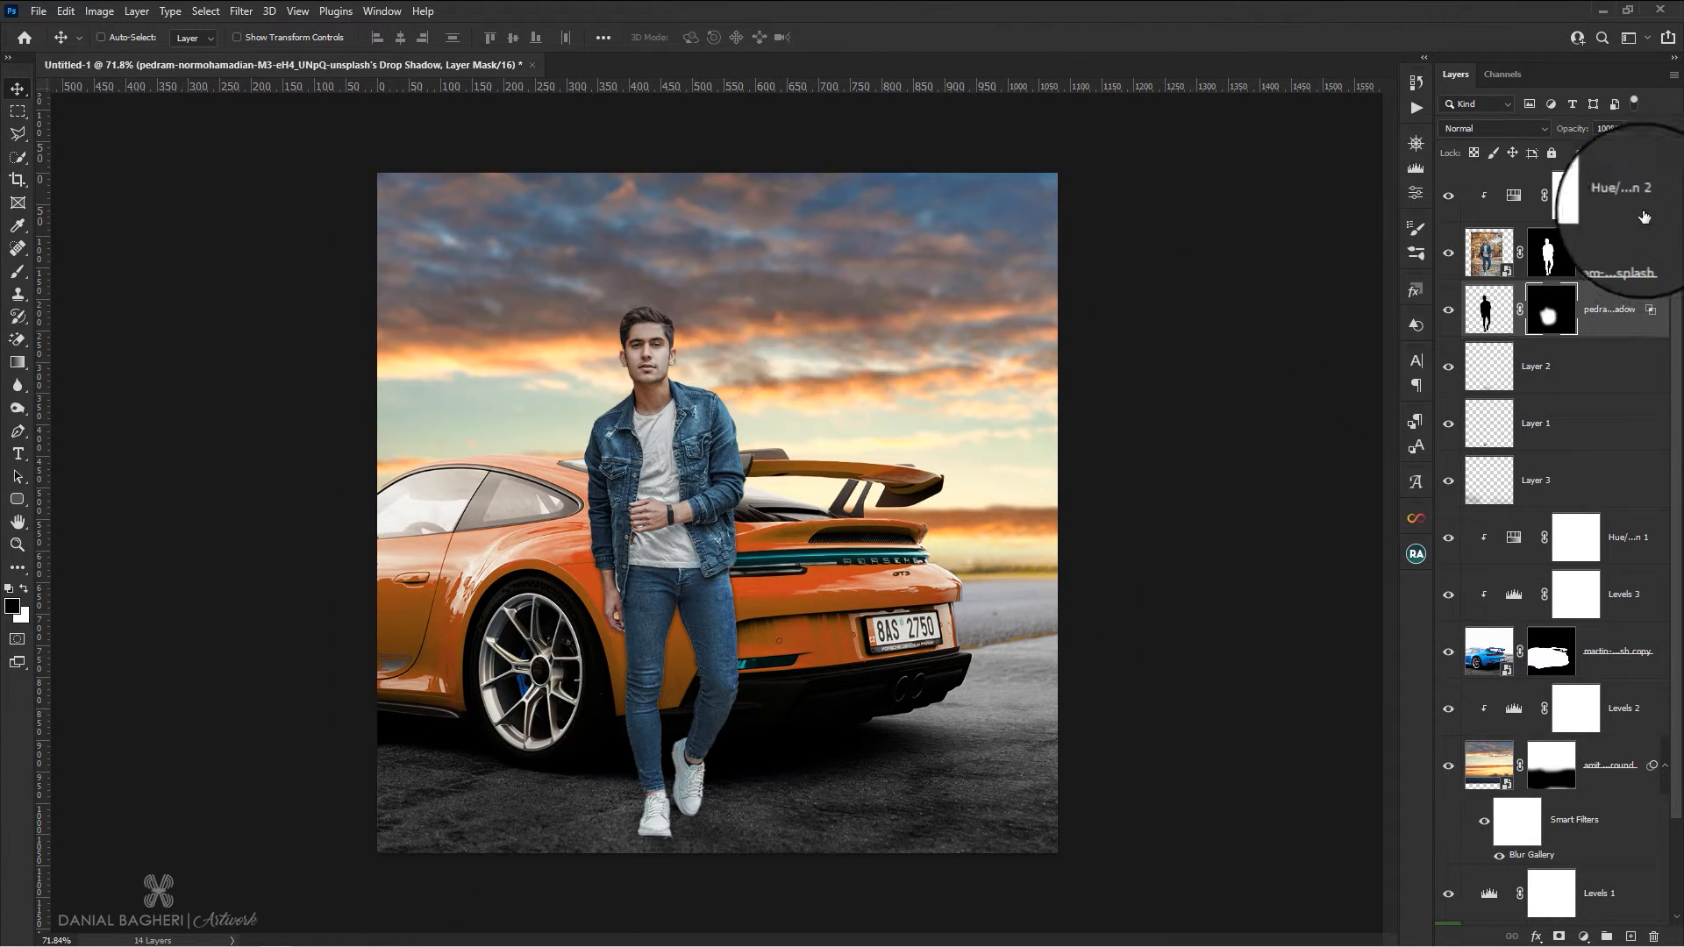
Add a Color Lookup adjustment above all layers and load the 3D LUT file "_Orange and Blue ●●●●● 16.cube" into it
left_click(1607, 198)
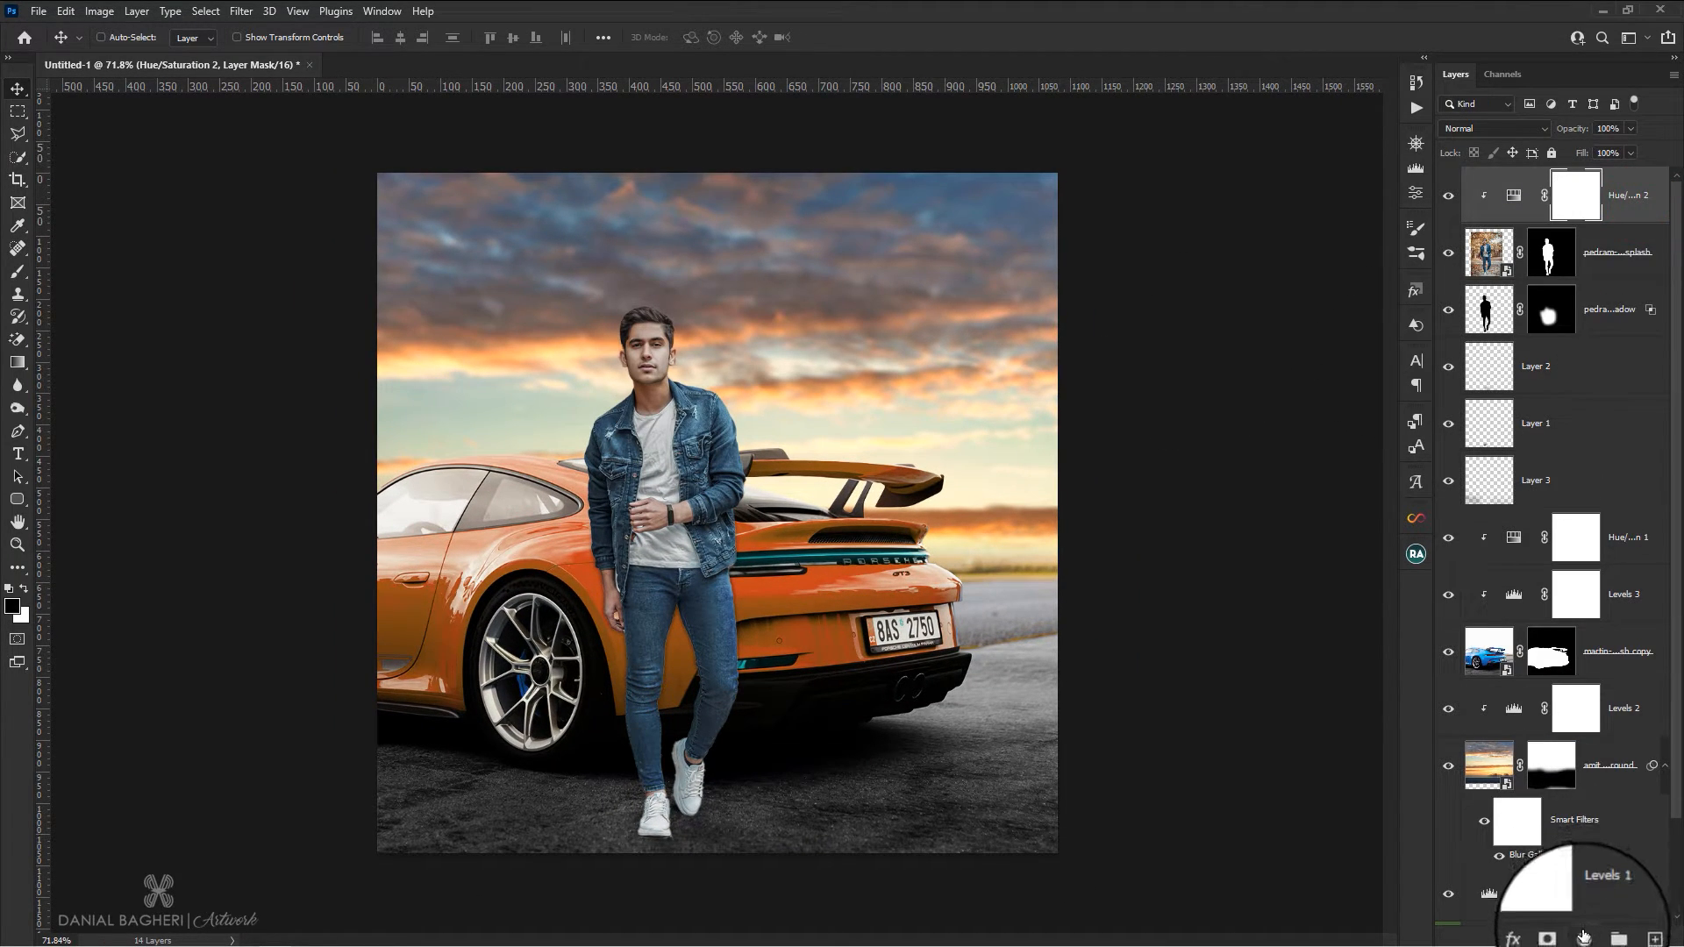
left_click(1584, 939)
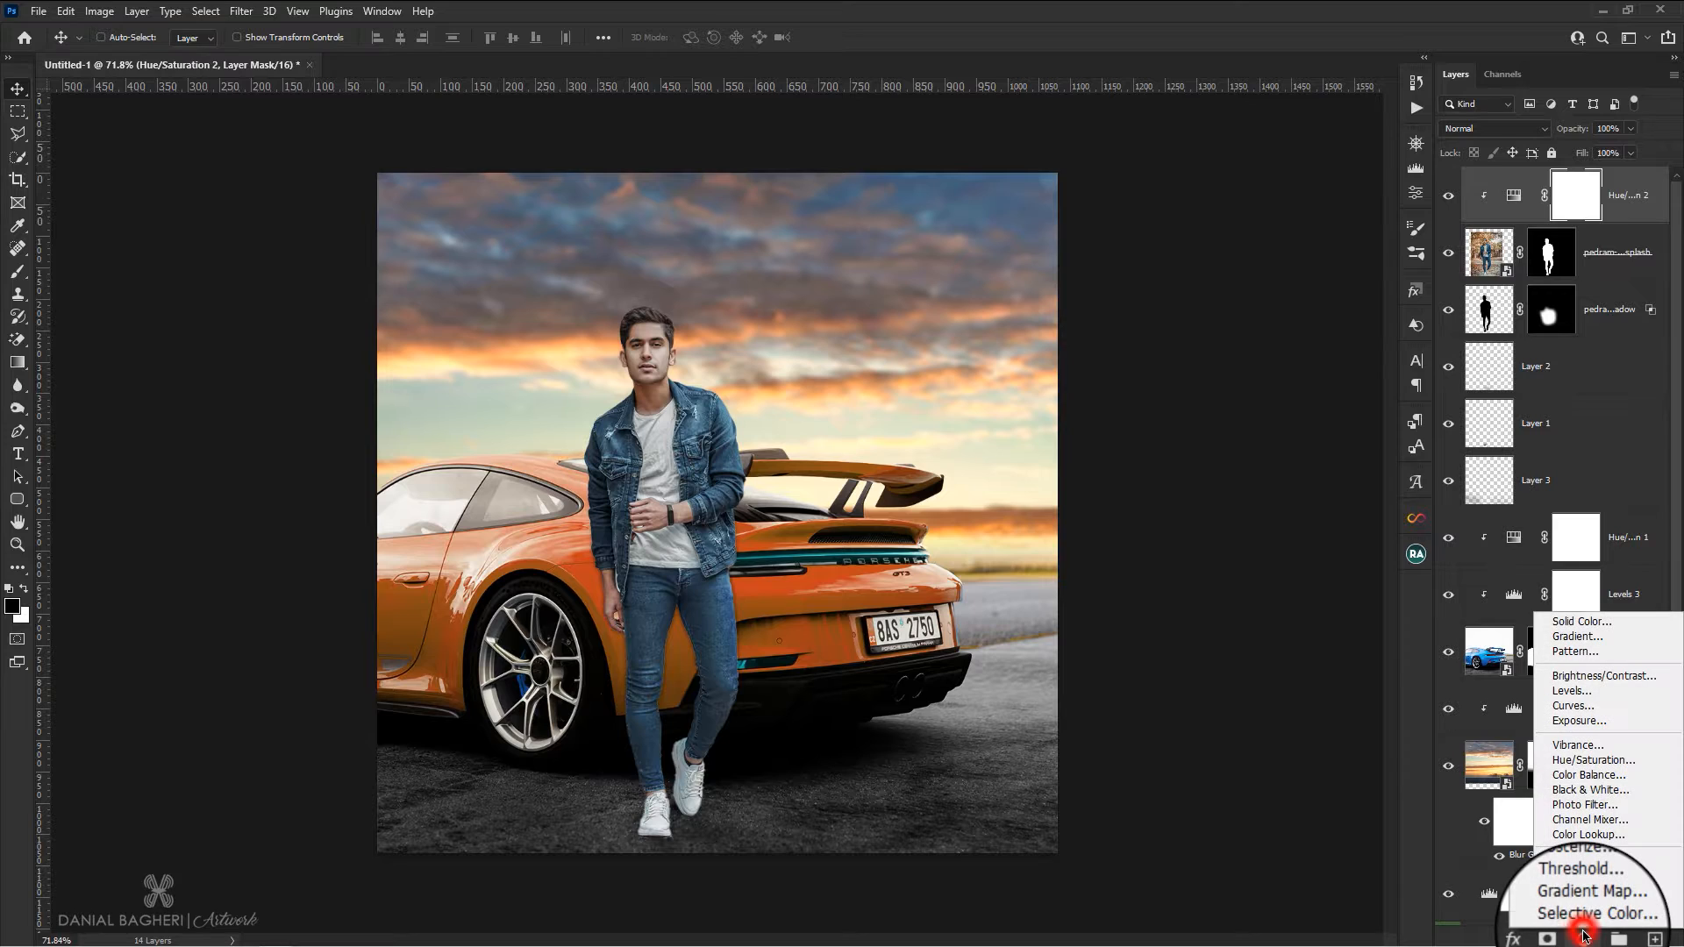
left_click(1572, 842)
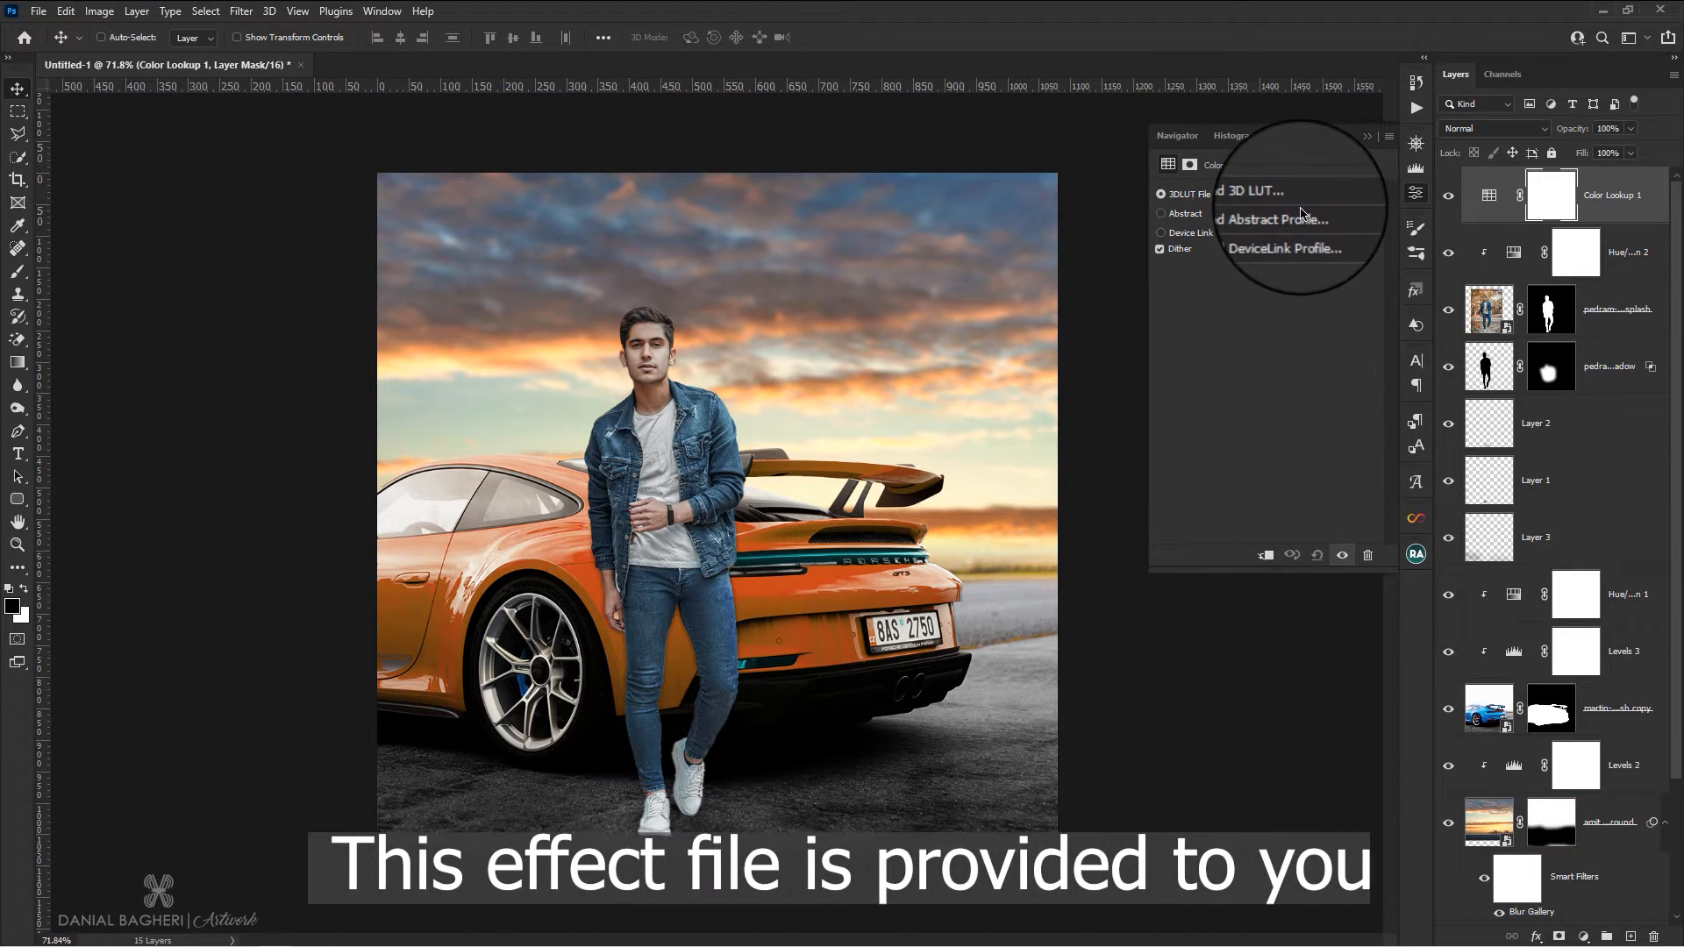
left_click(1302, 204)
left_click(1271, 15)
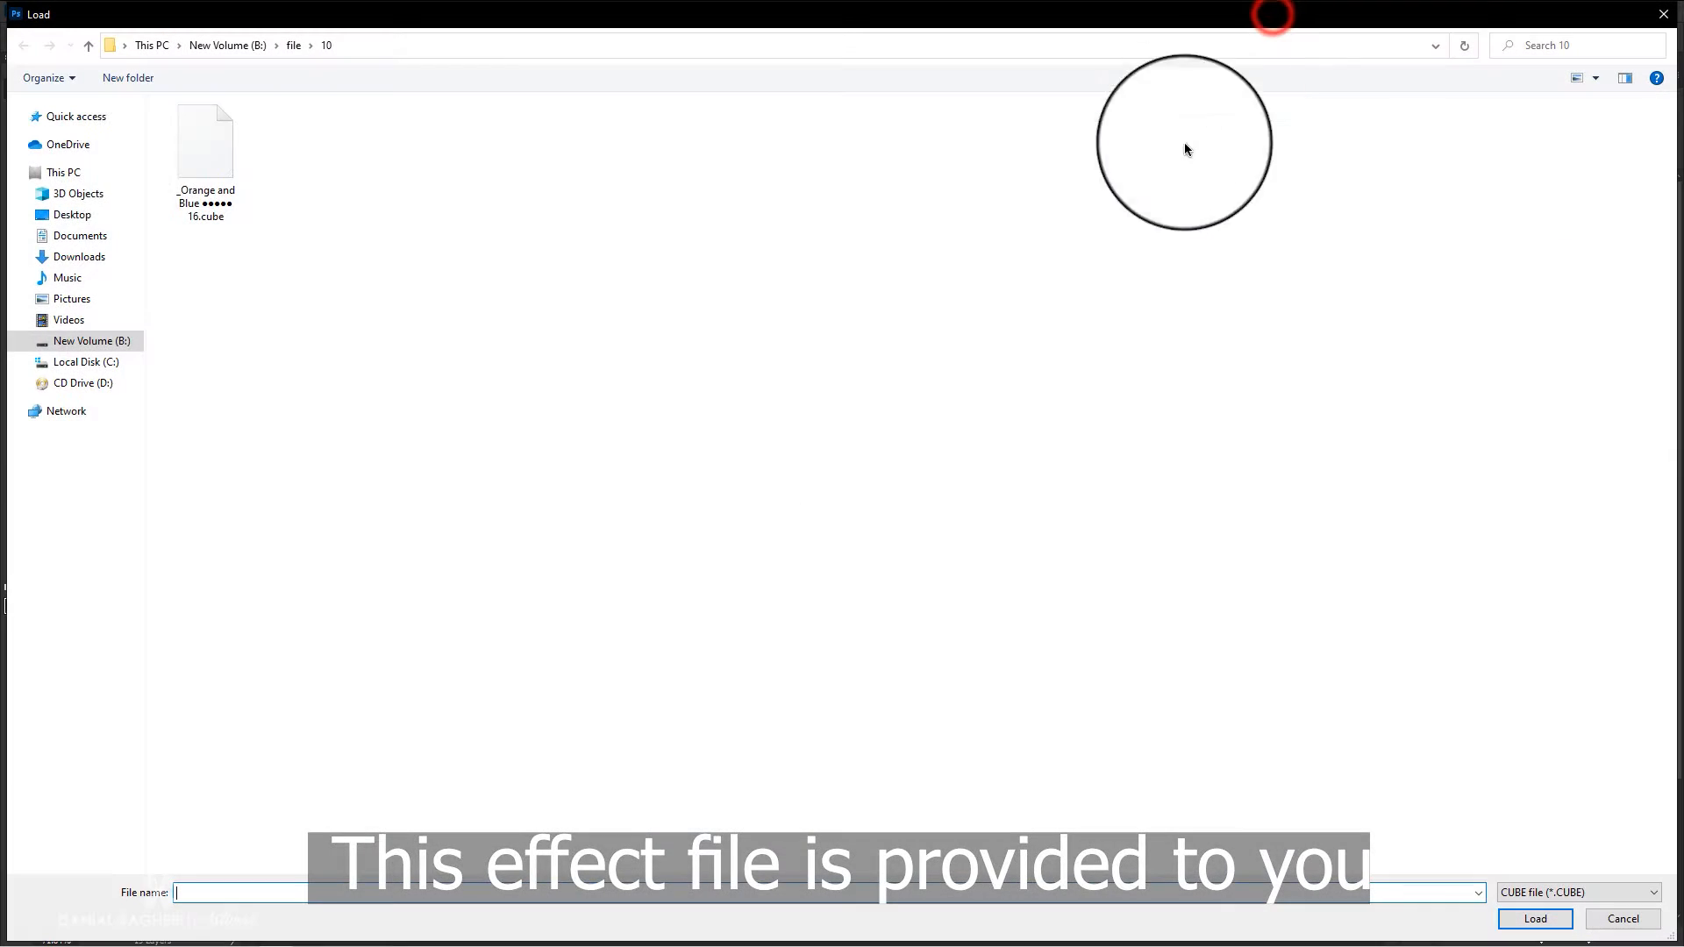
double_click(208, 156)
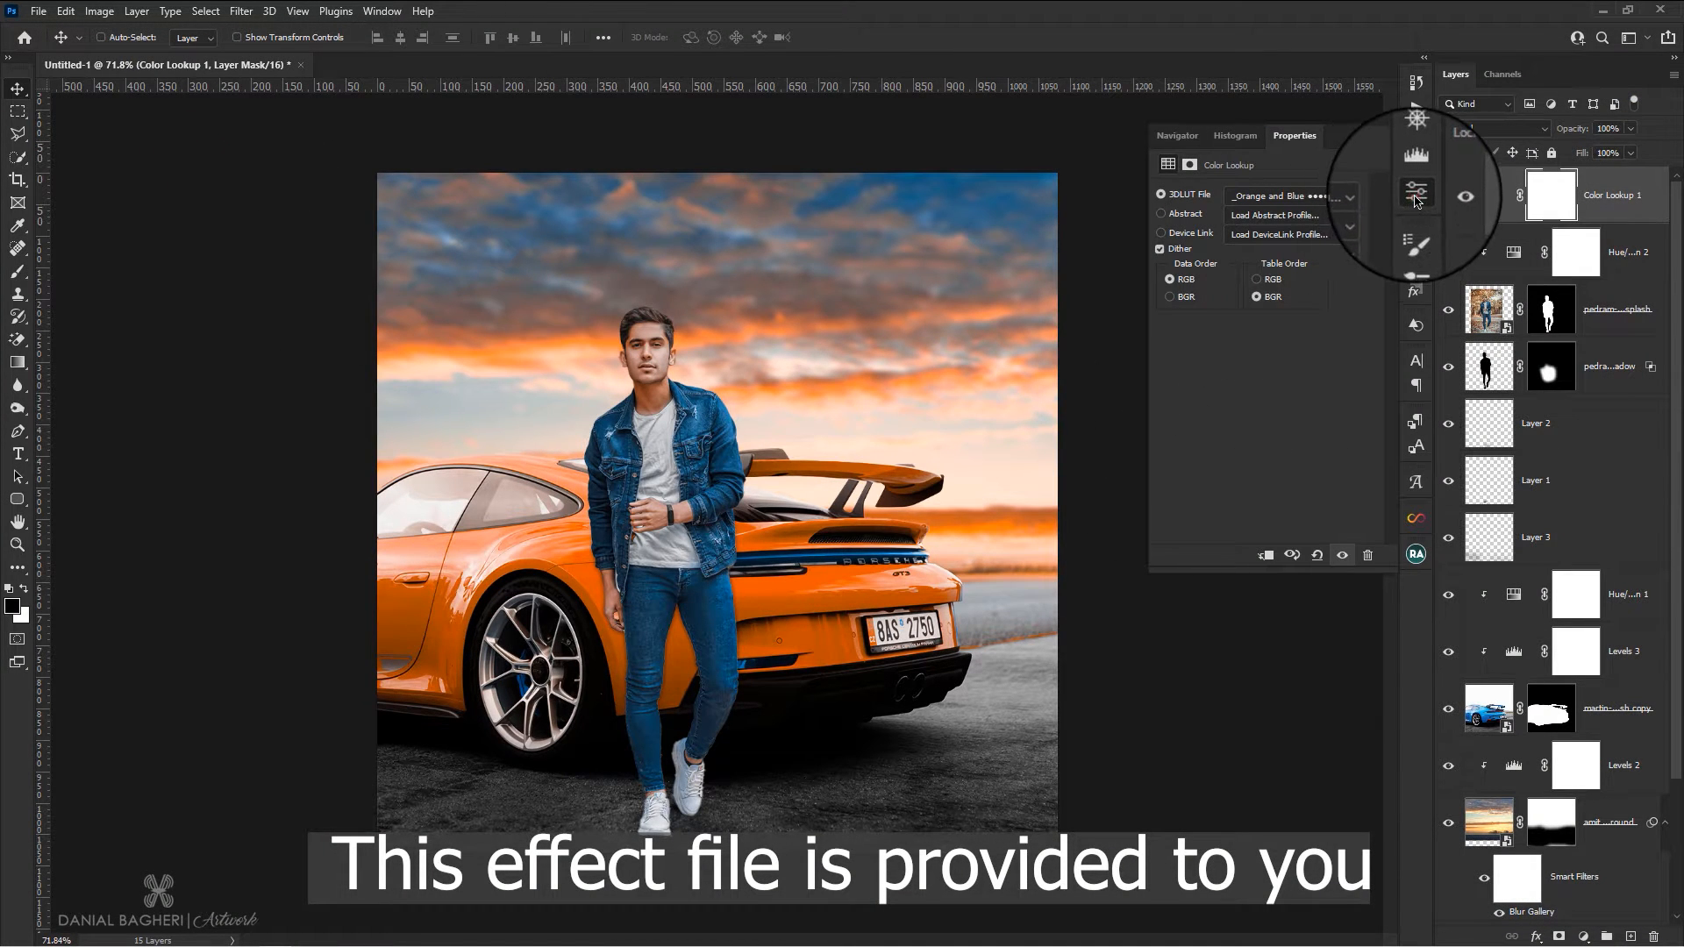
left_click(1415, 196)
scroll(684, 391, "up", 1)
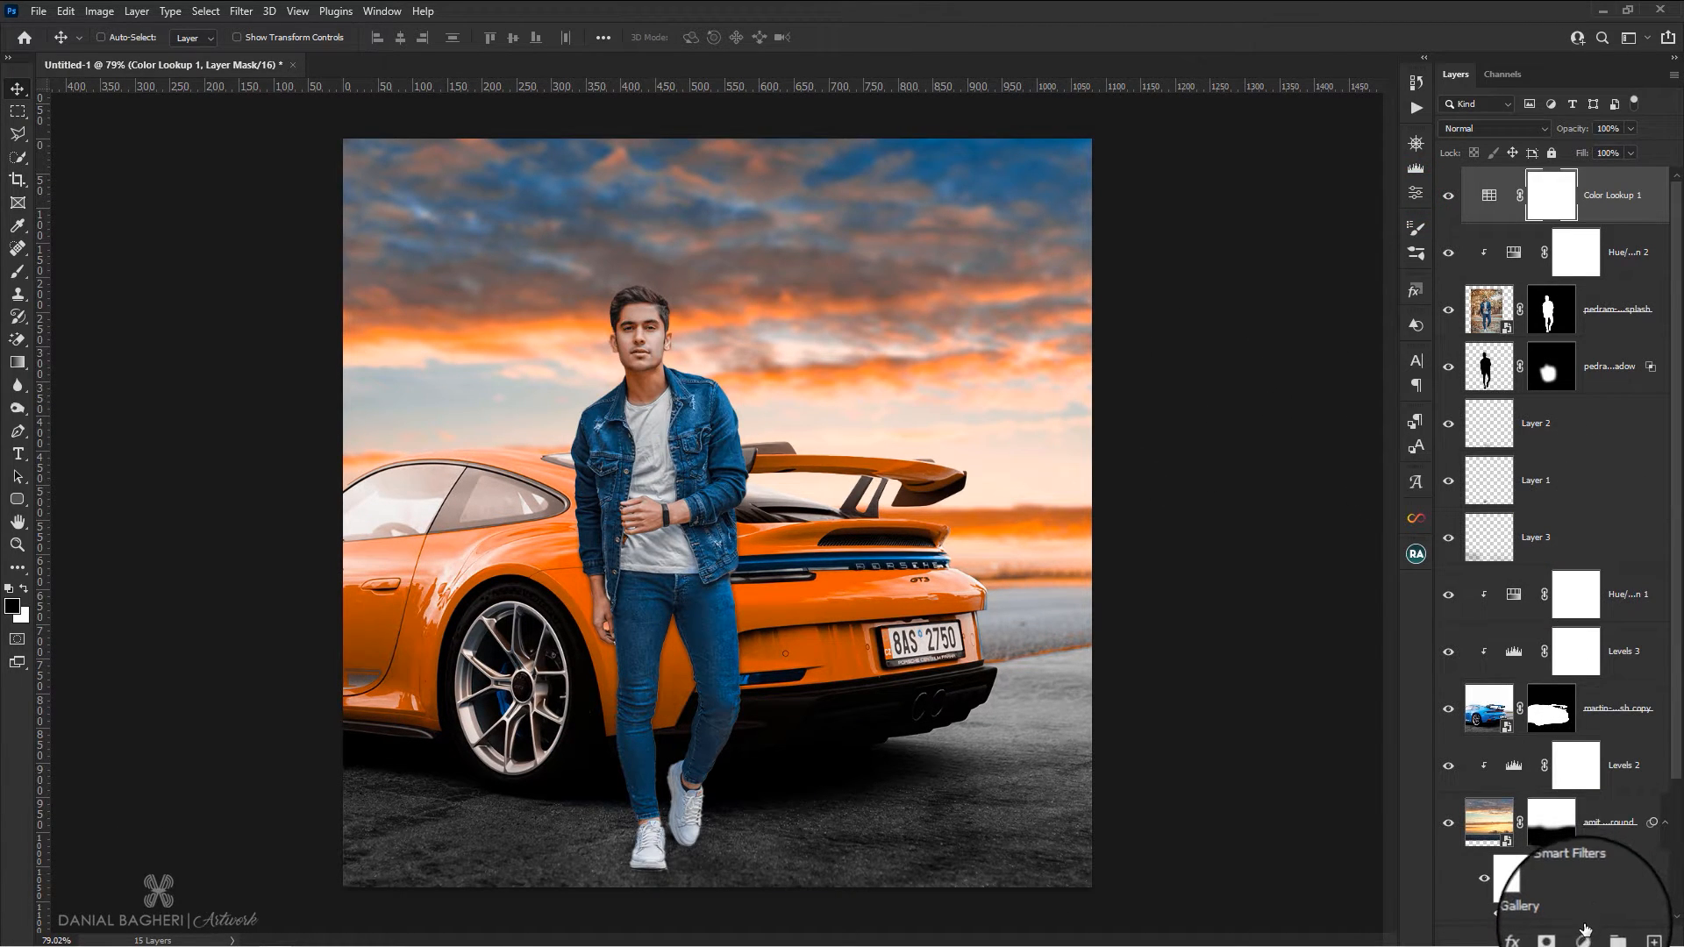
Add a Photo Filter adjustment on top and copy the color code from the "photo filter code" text file in File Explorer
left_click(1584, 938)
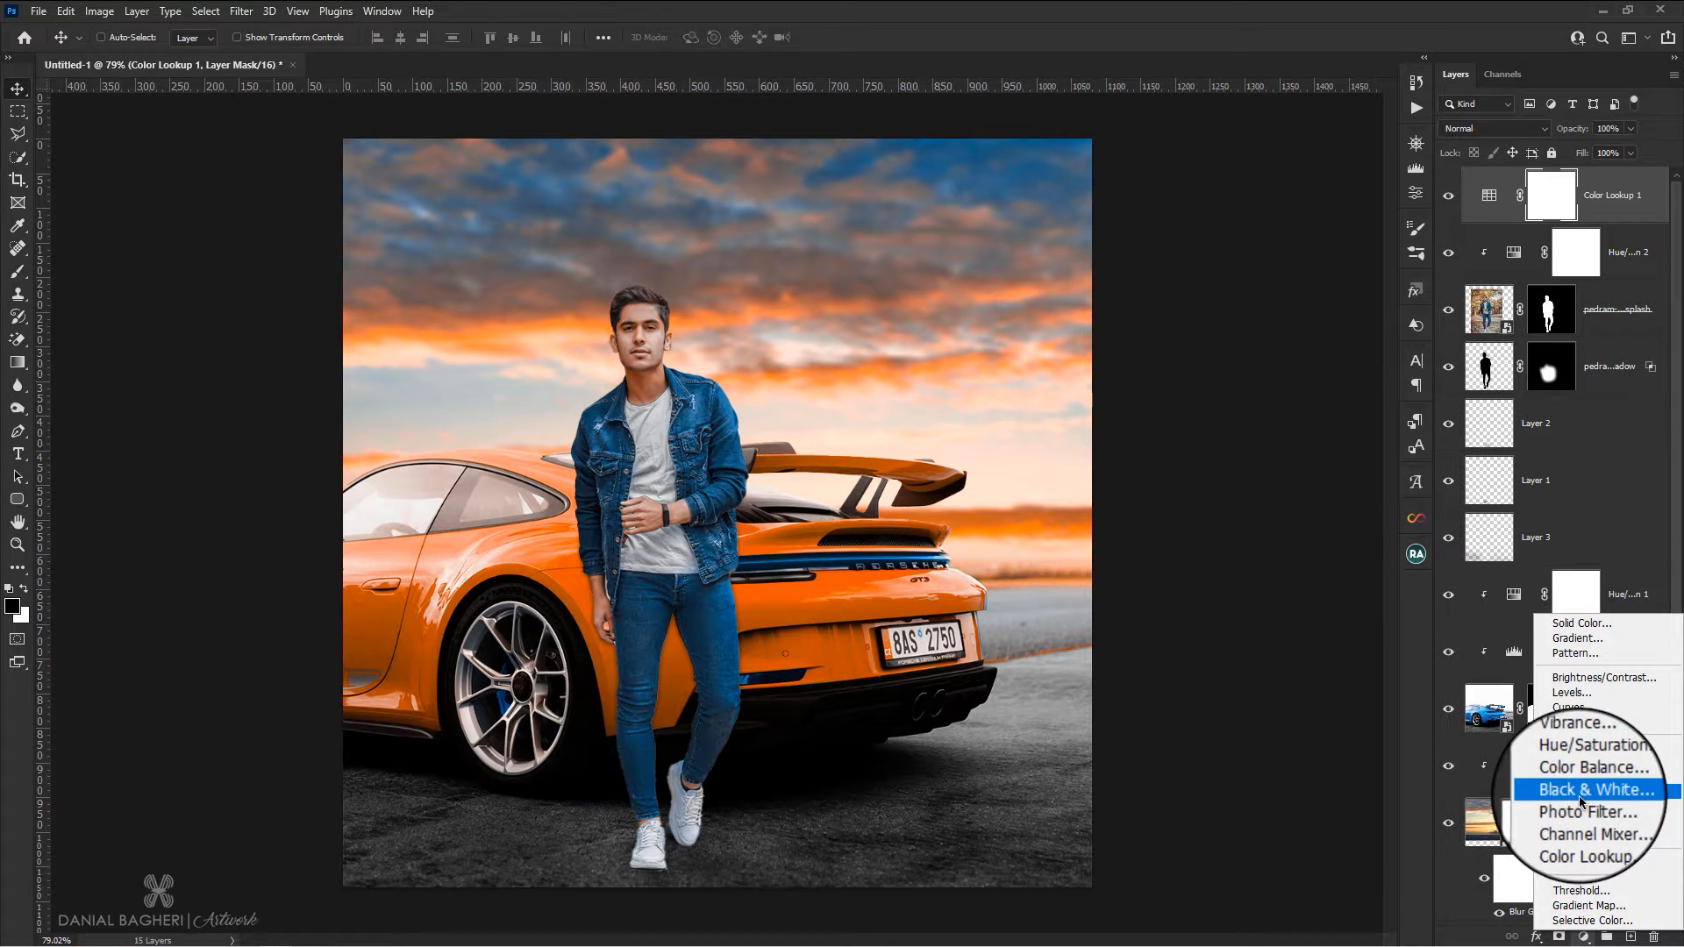
left_click(1577, 812)
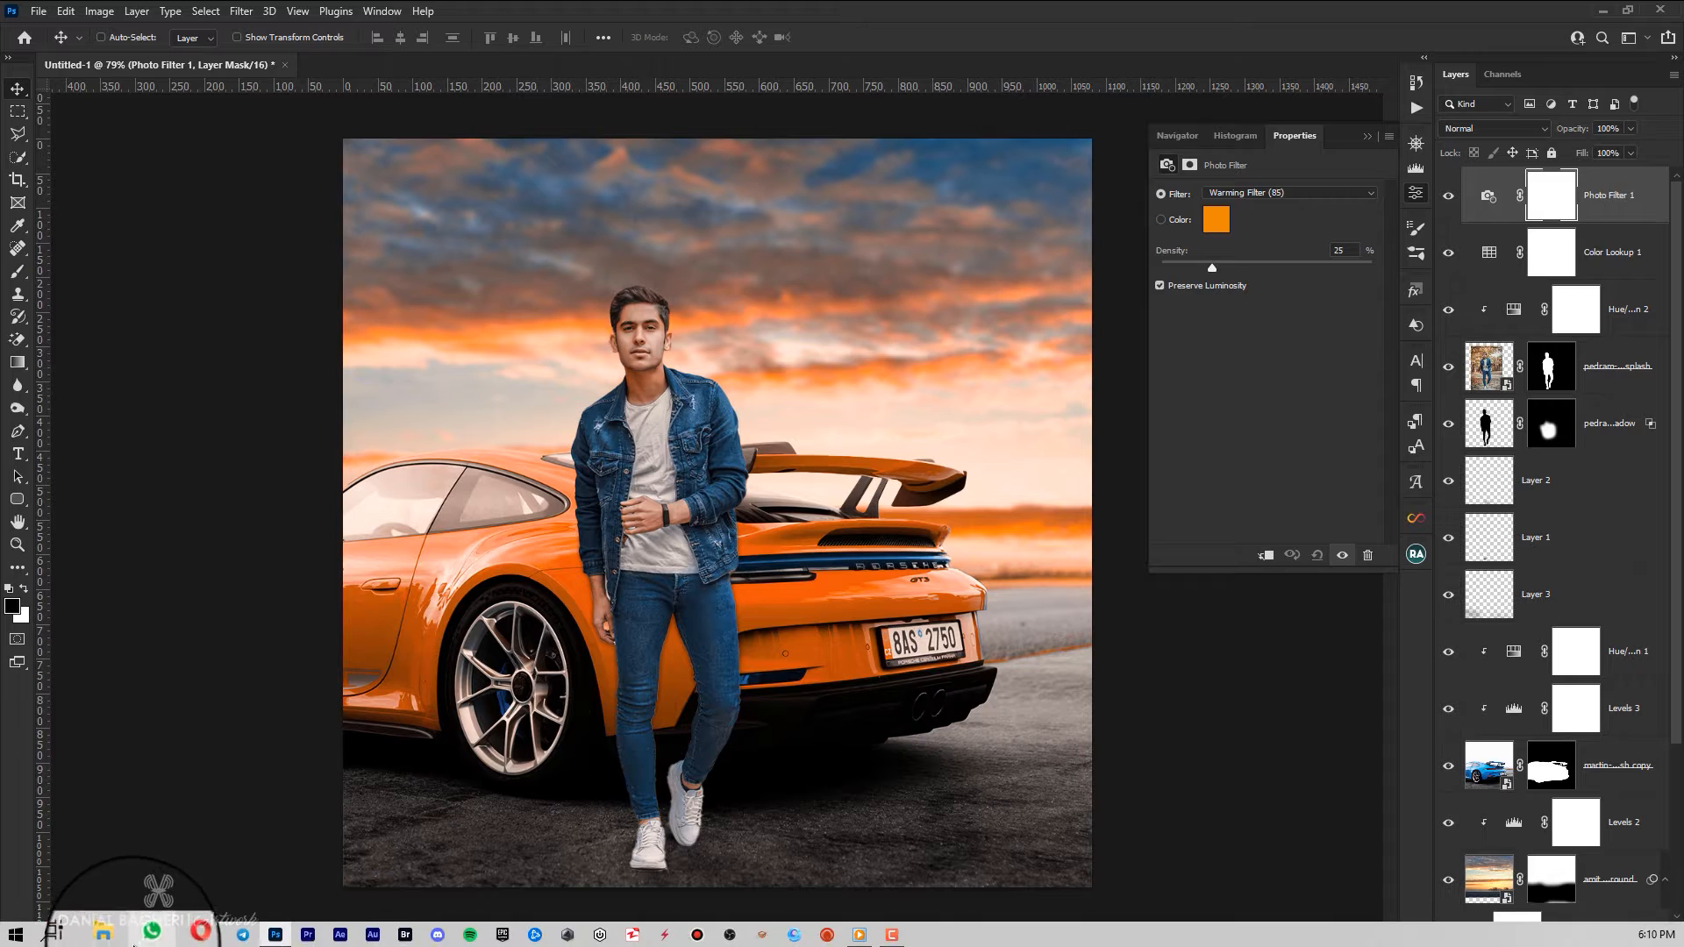
left_click(116, 941)
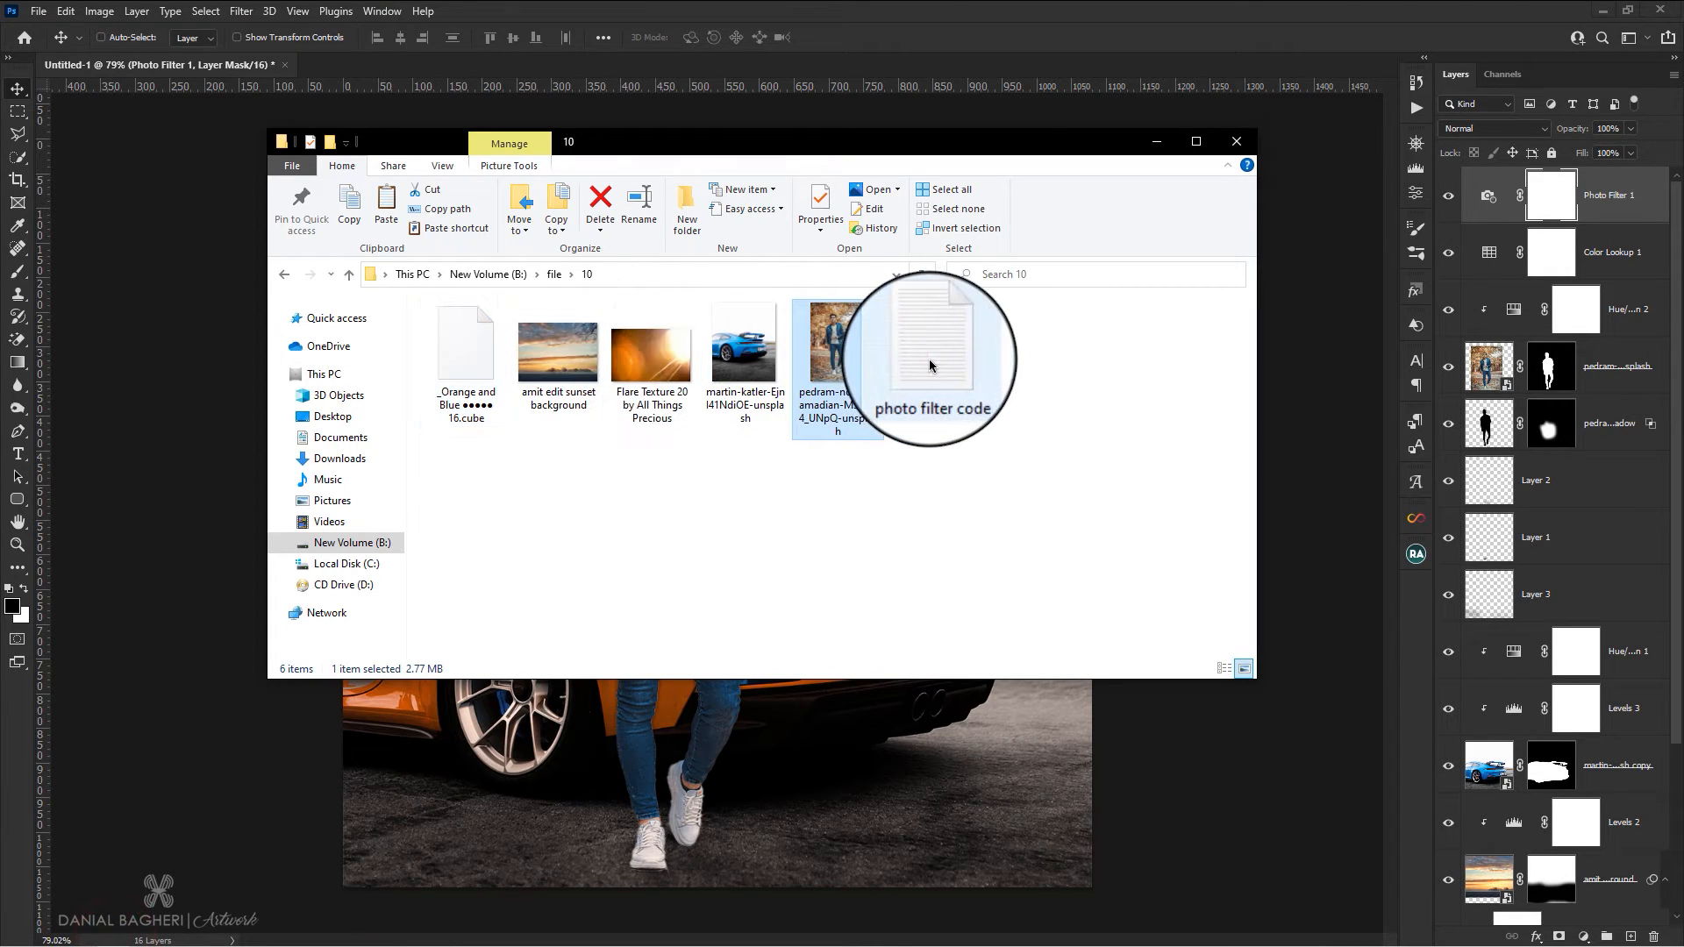
double_click(928, 365)
left_click_drag(259, 247, 164, 245)
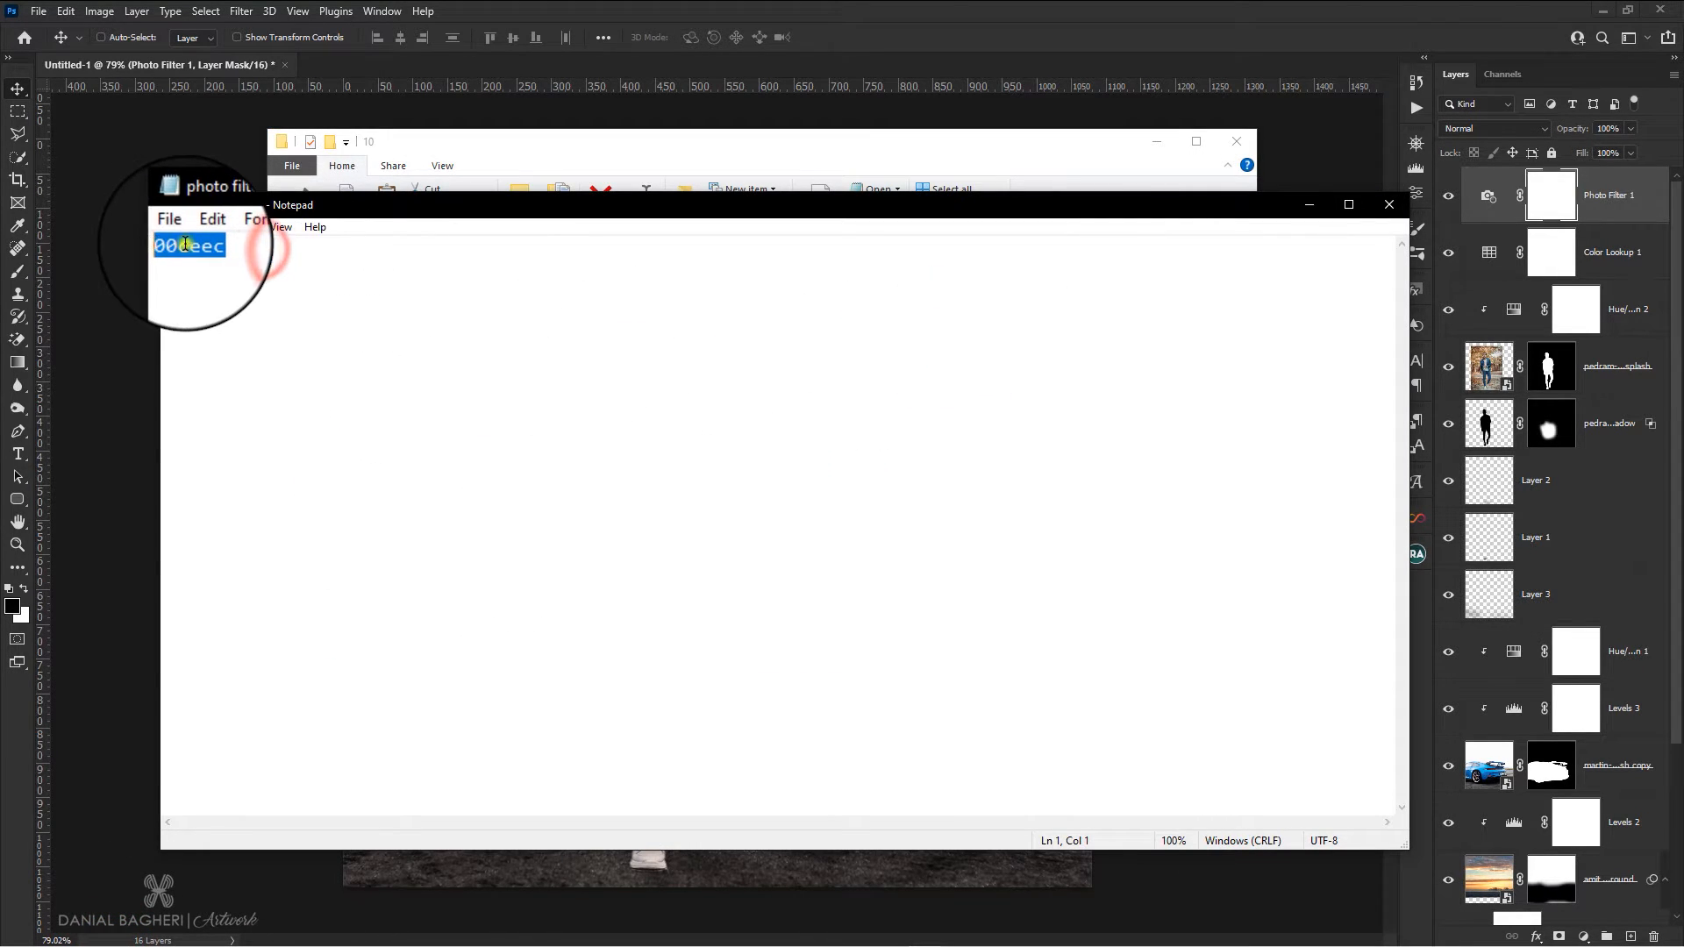
right_click(186, 245)
left_click(220, 299)
left_click(1307, 206)
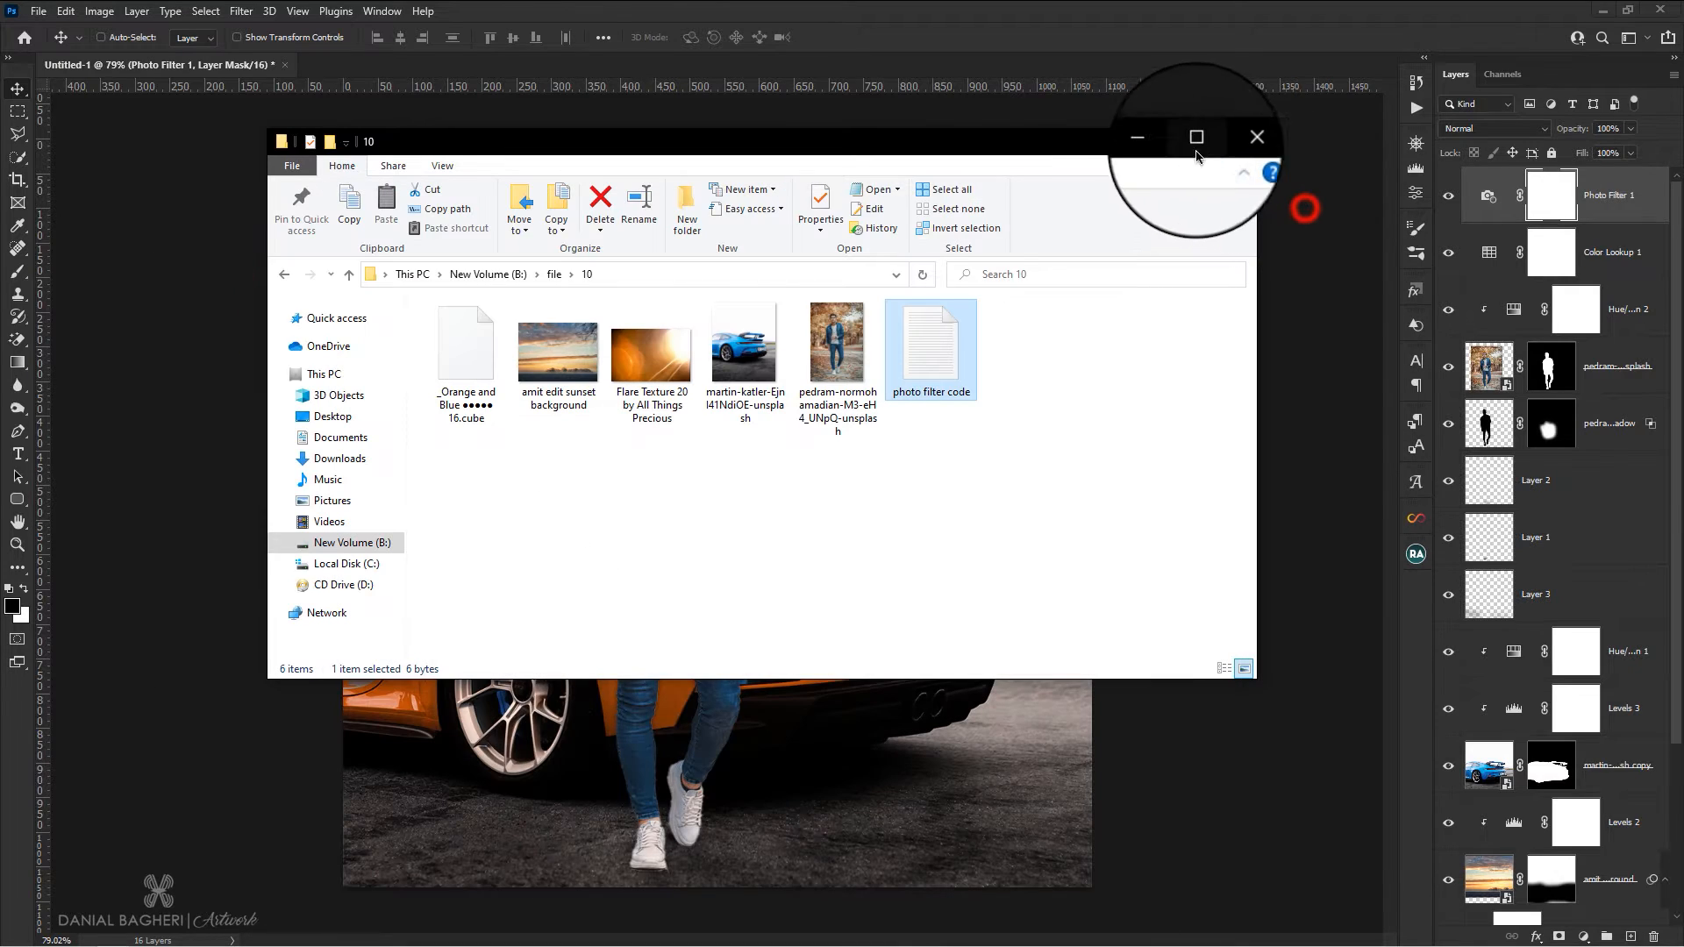
left_click(1141, 143)
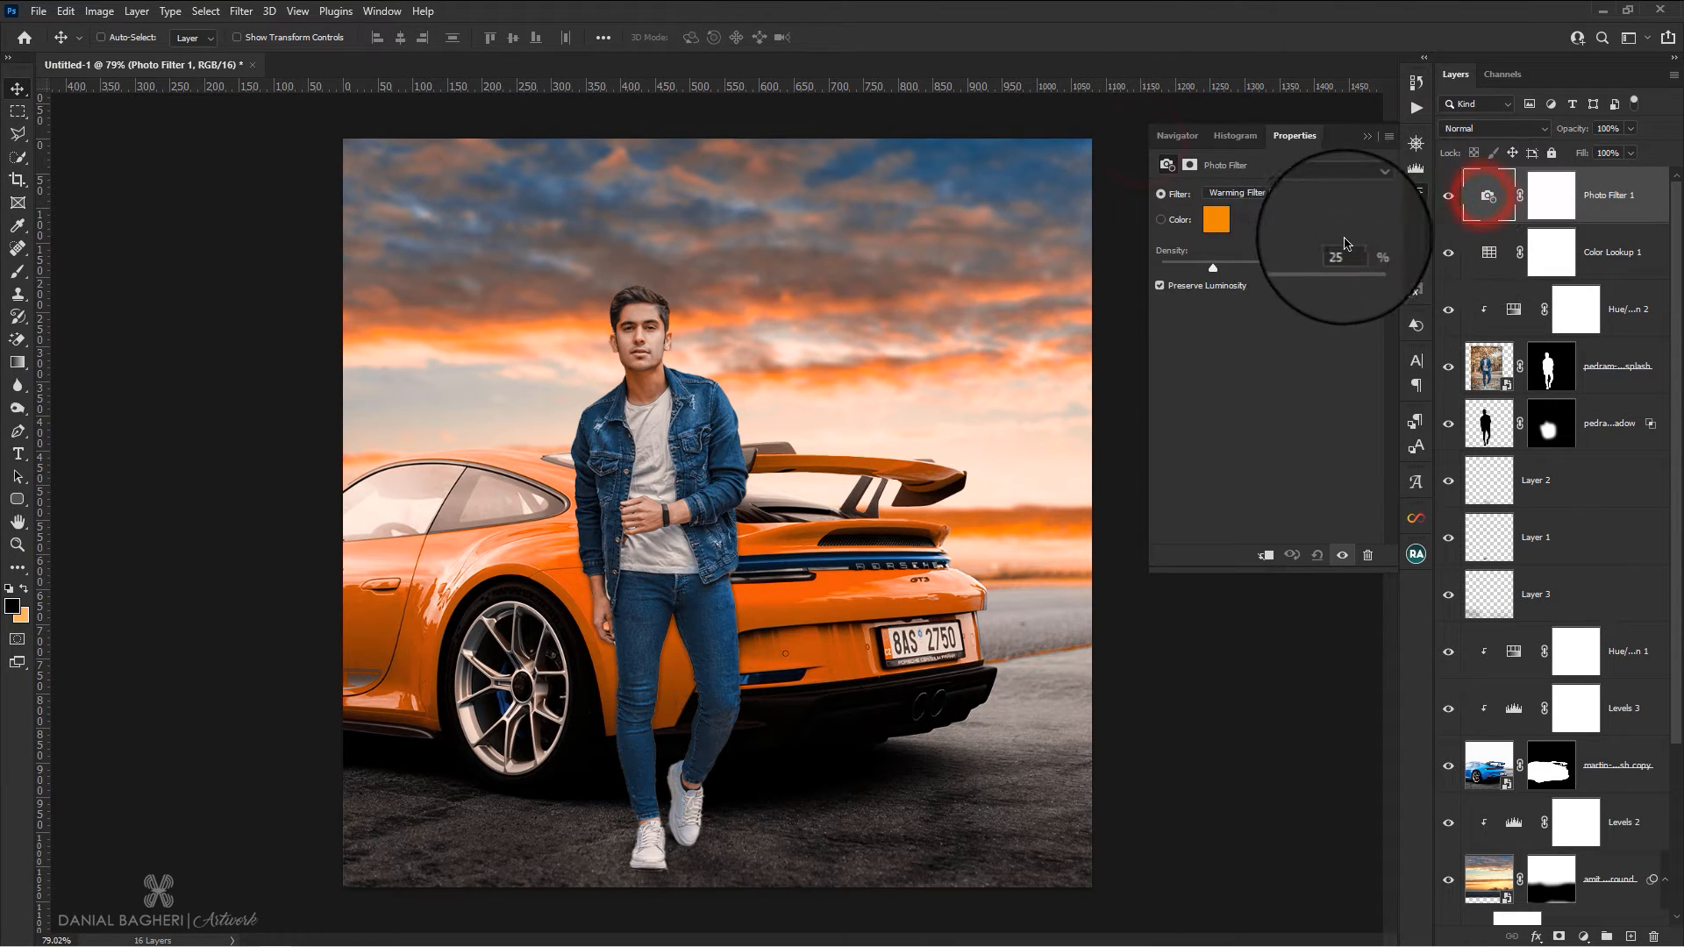
Set the Photo Filter's color to the copied code 00ceec and its density to 58%
left_click(1217, 222)
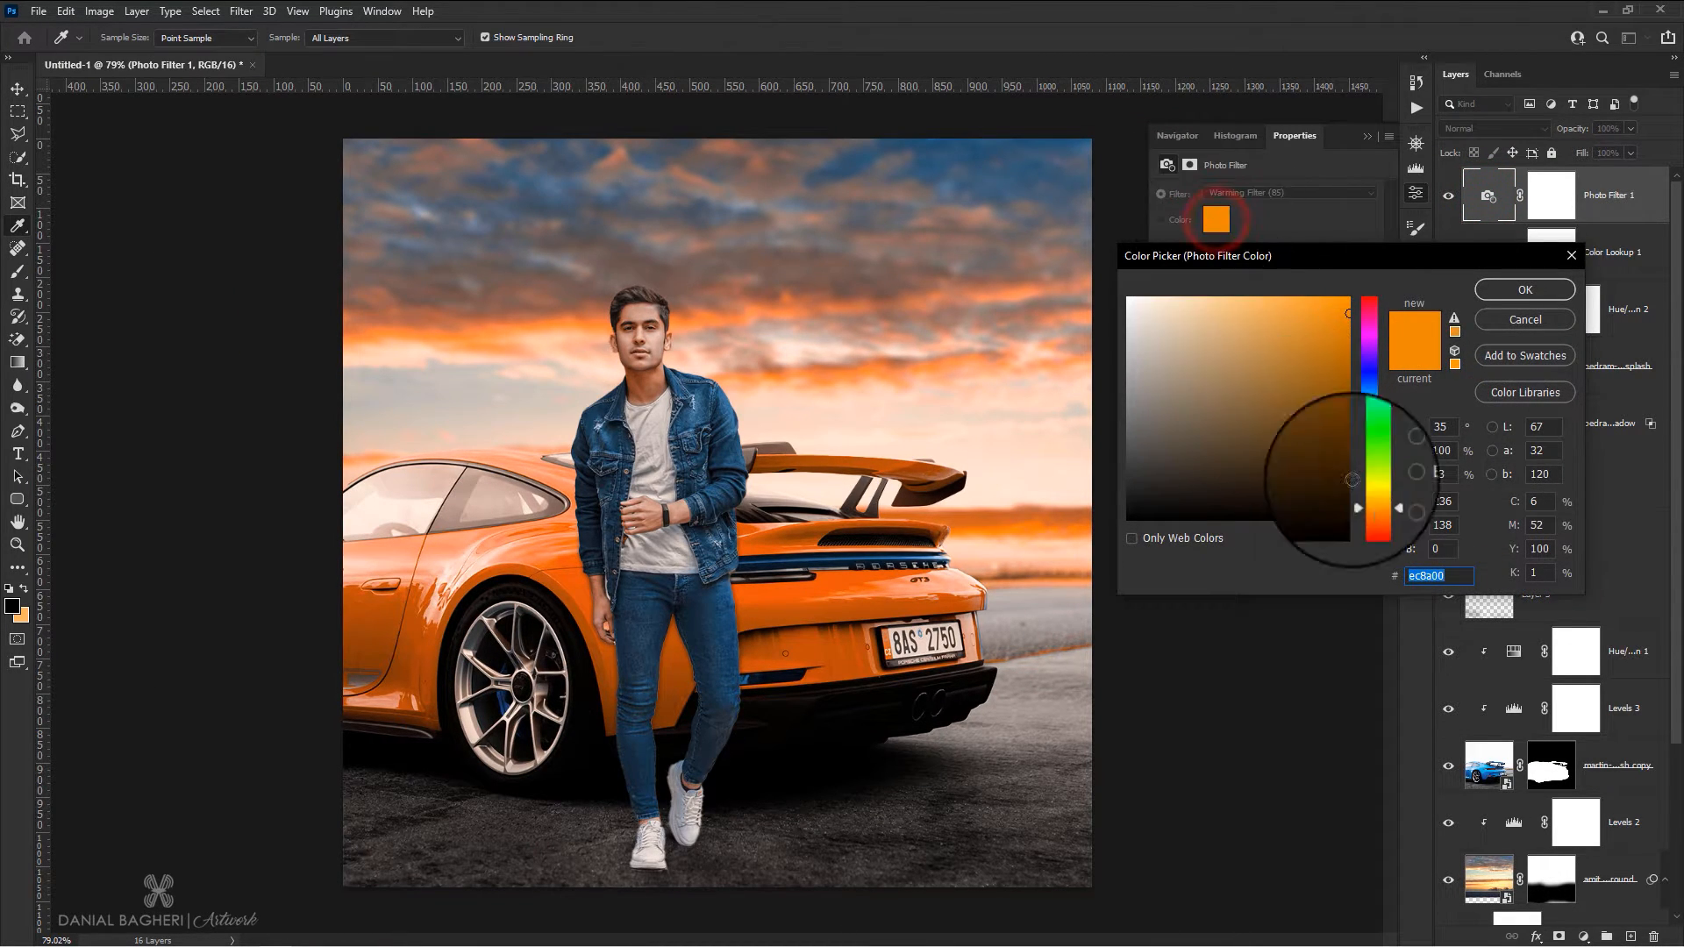
double_click(1423, 564)
right_click(1432, 577)
left_click(1472, 646)
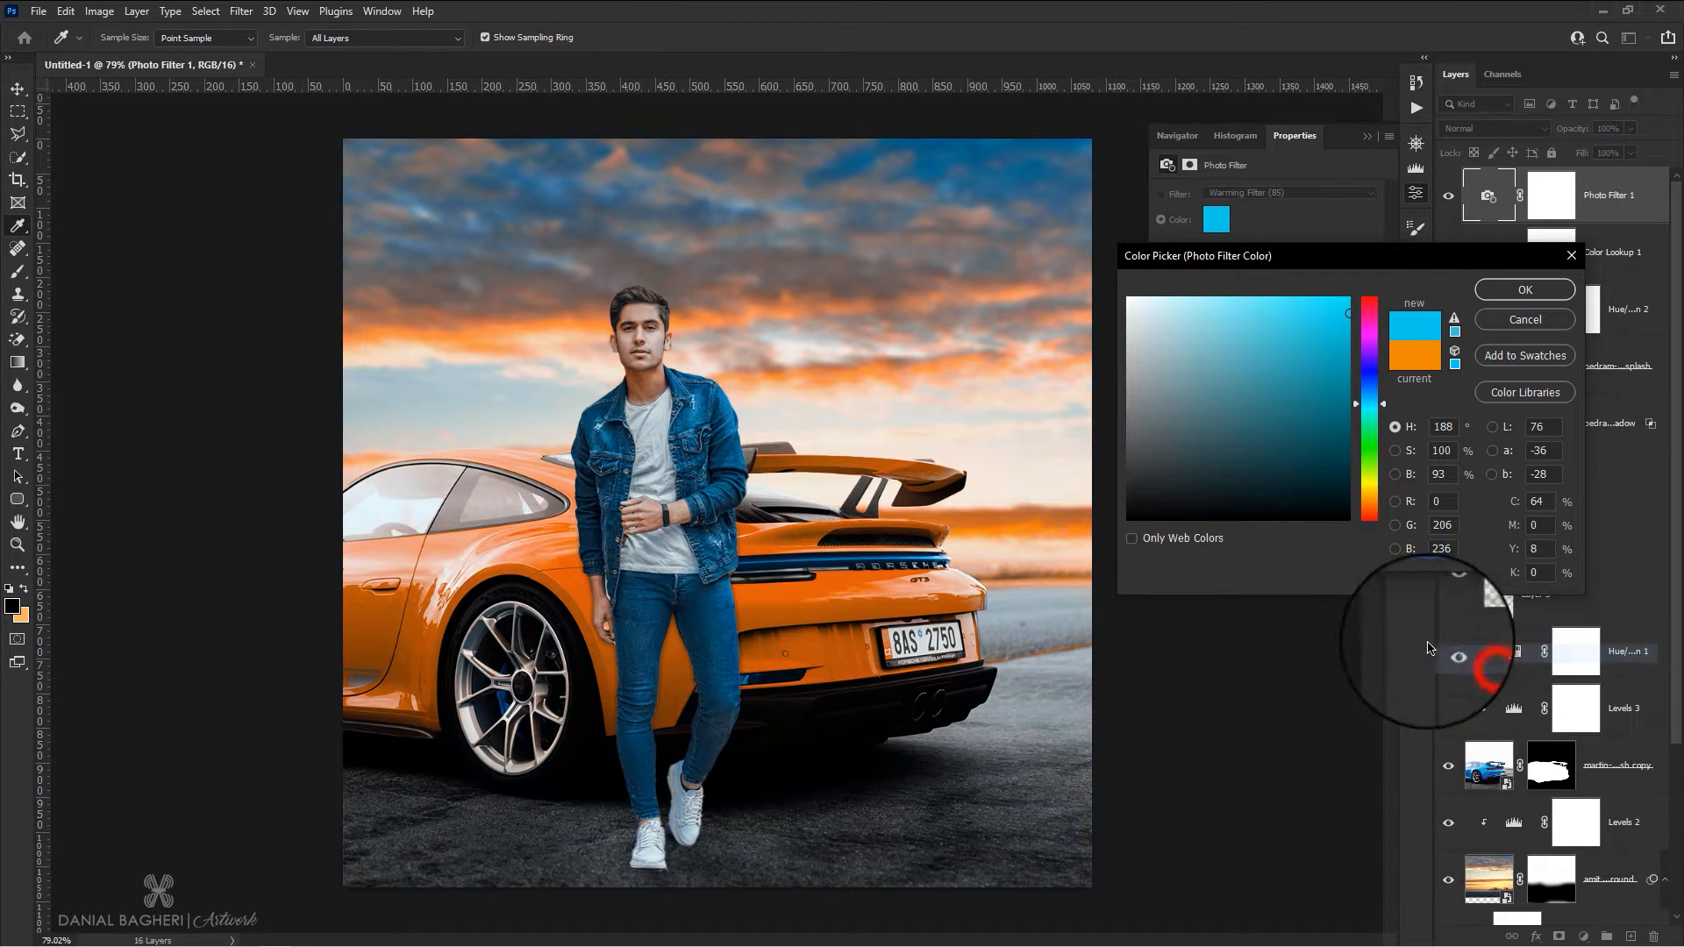
left_click(1515, 292)
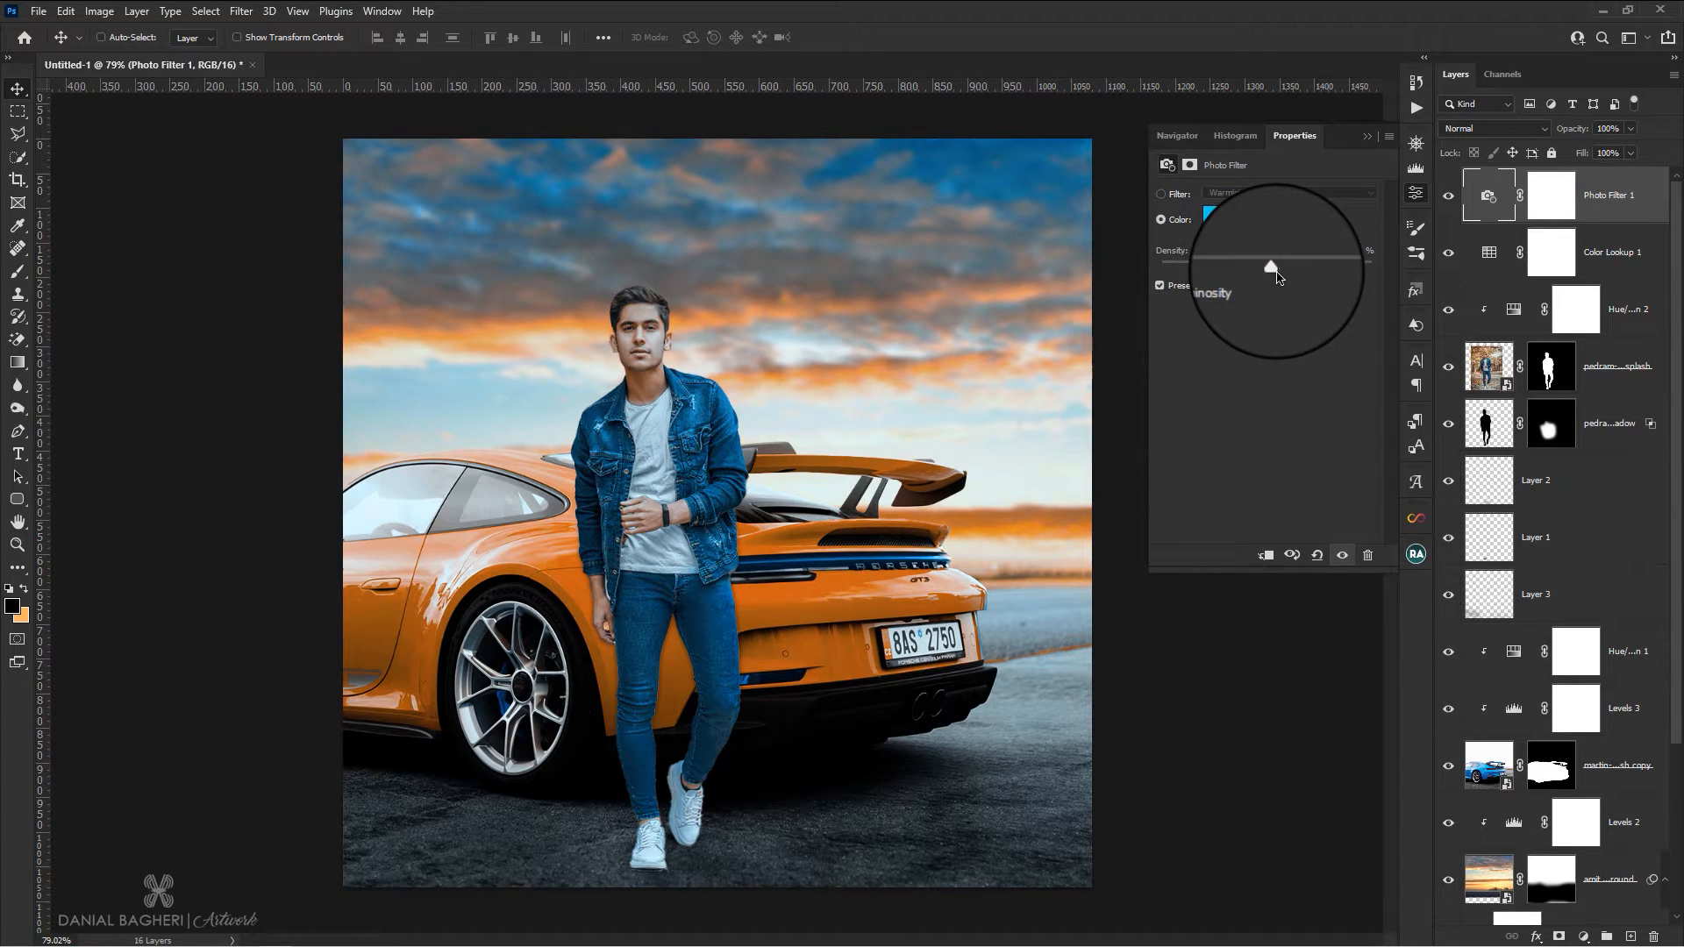
left_click(1417, 195)
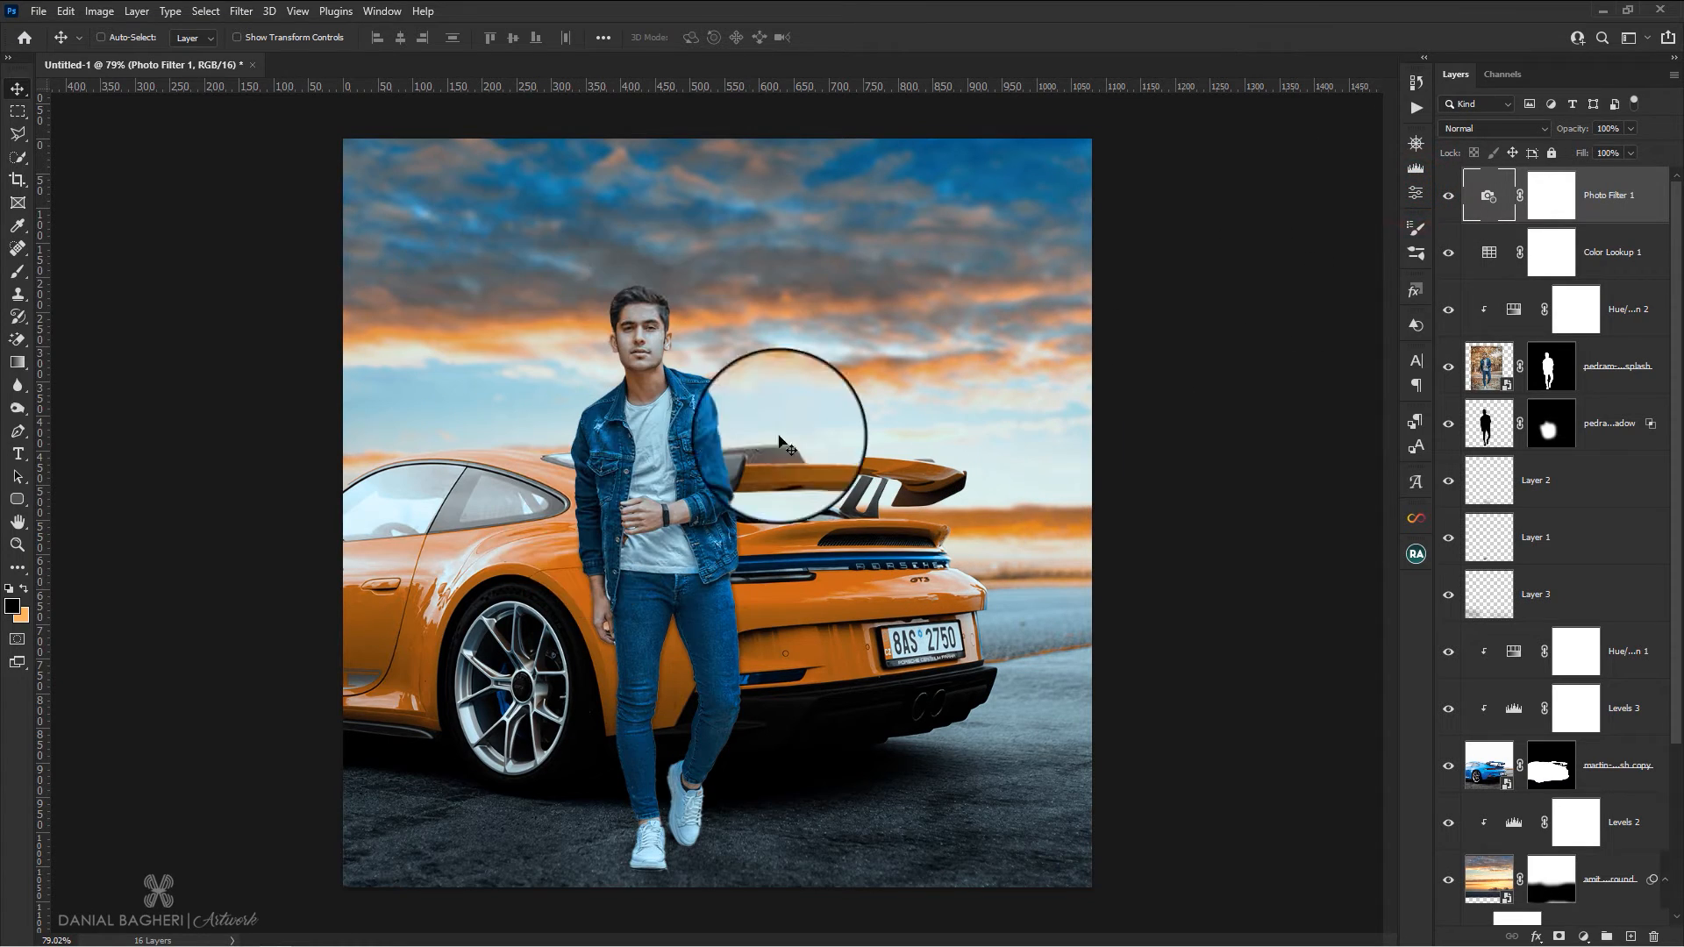
Add a Brightness/Contrast adjustment above the Photo Filter and slightly raise its brightness and contrast
left_click(1609, 198)
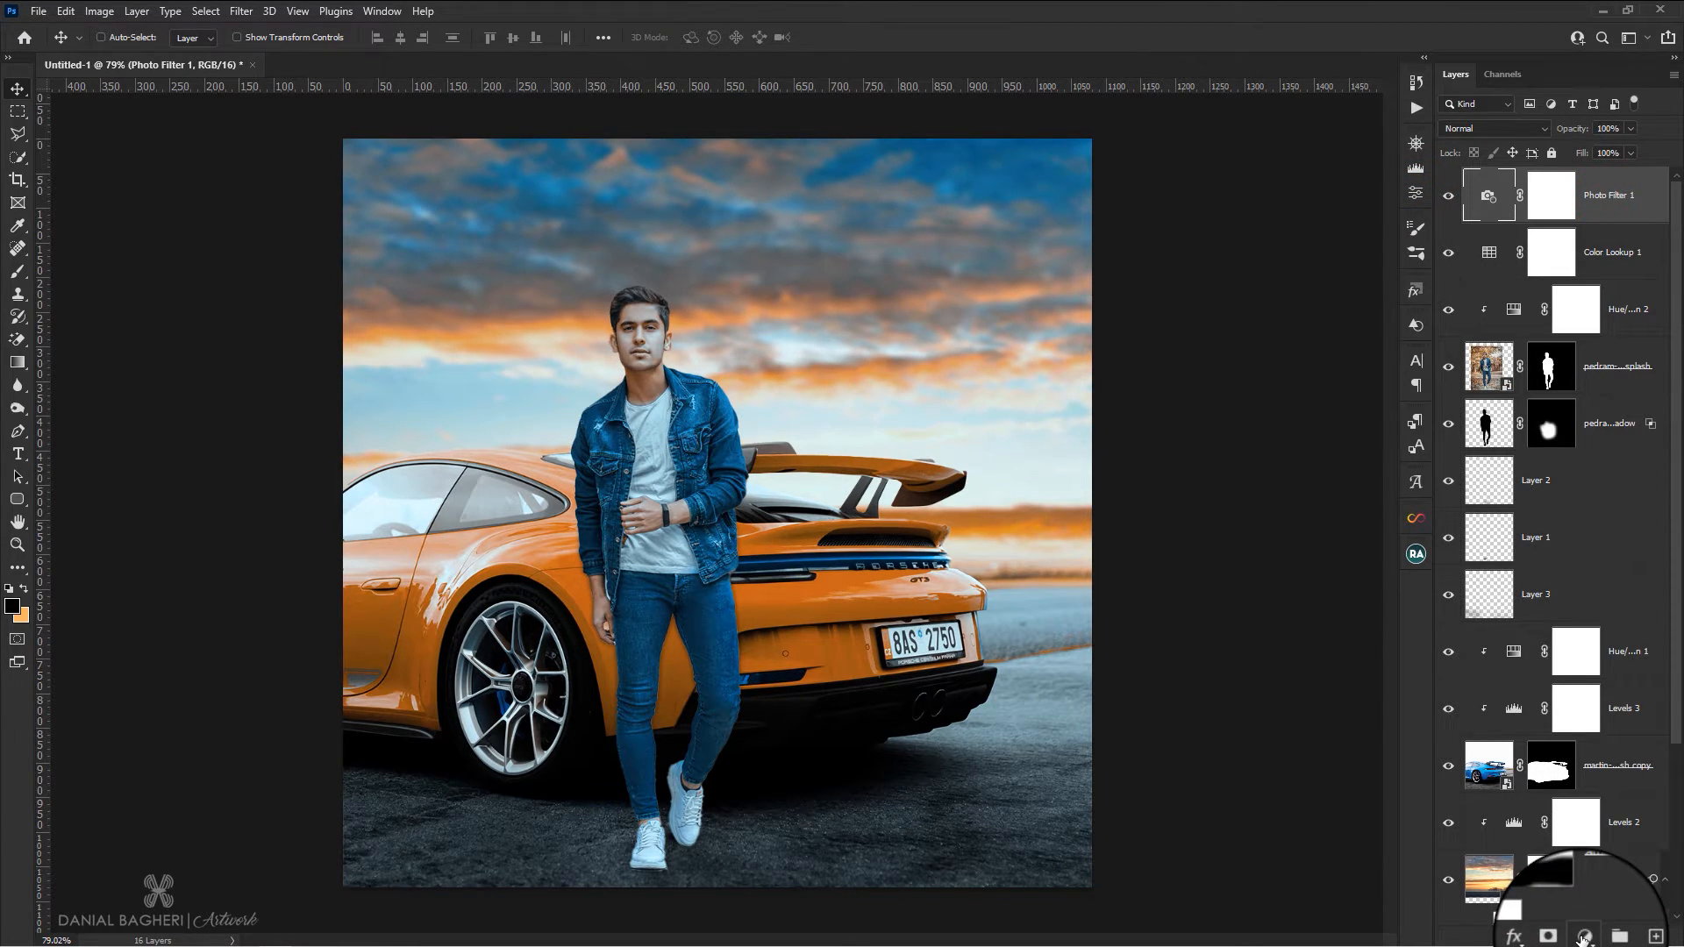
left_click(1584, 939)
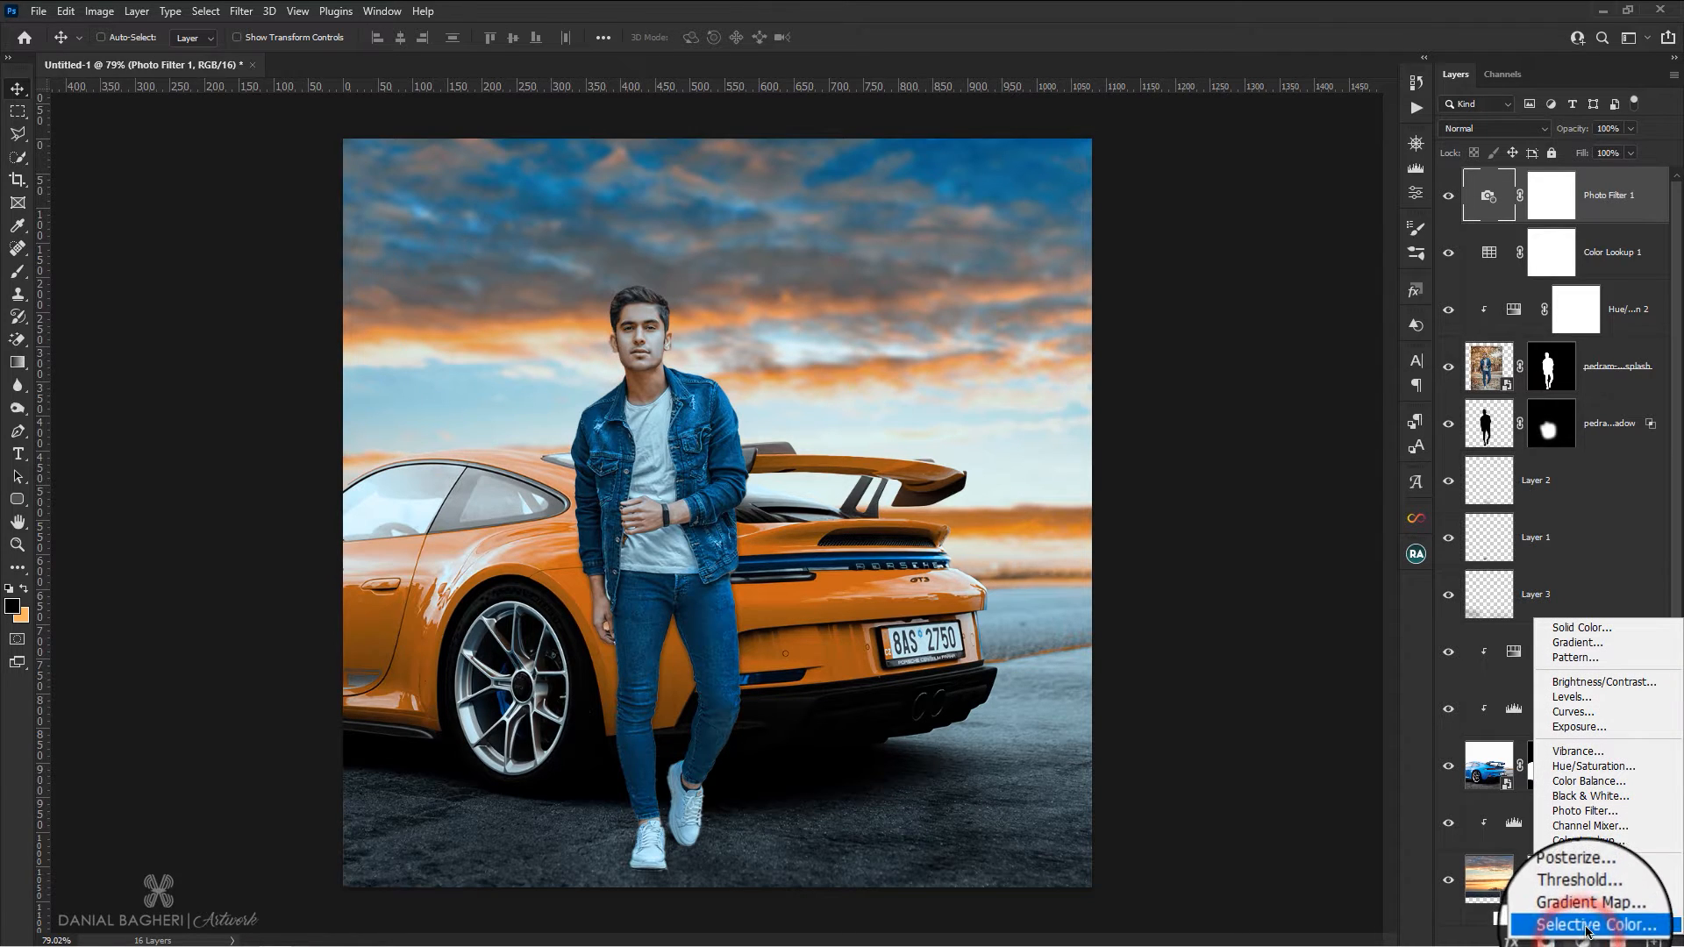
left_click(1594, 681)
left_click_drag(1266, 246, 1287, 246)
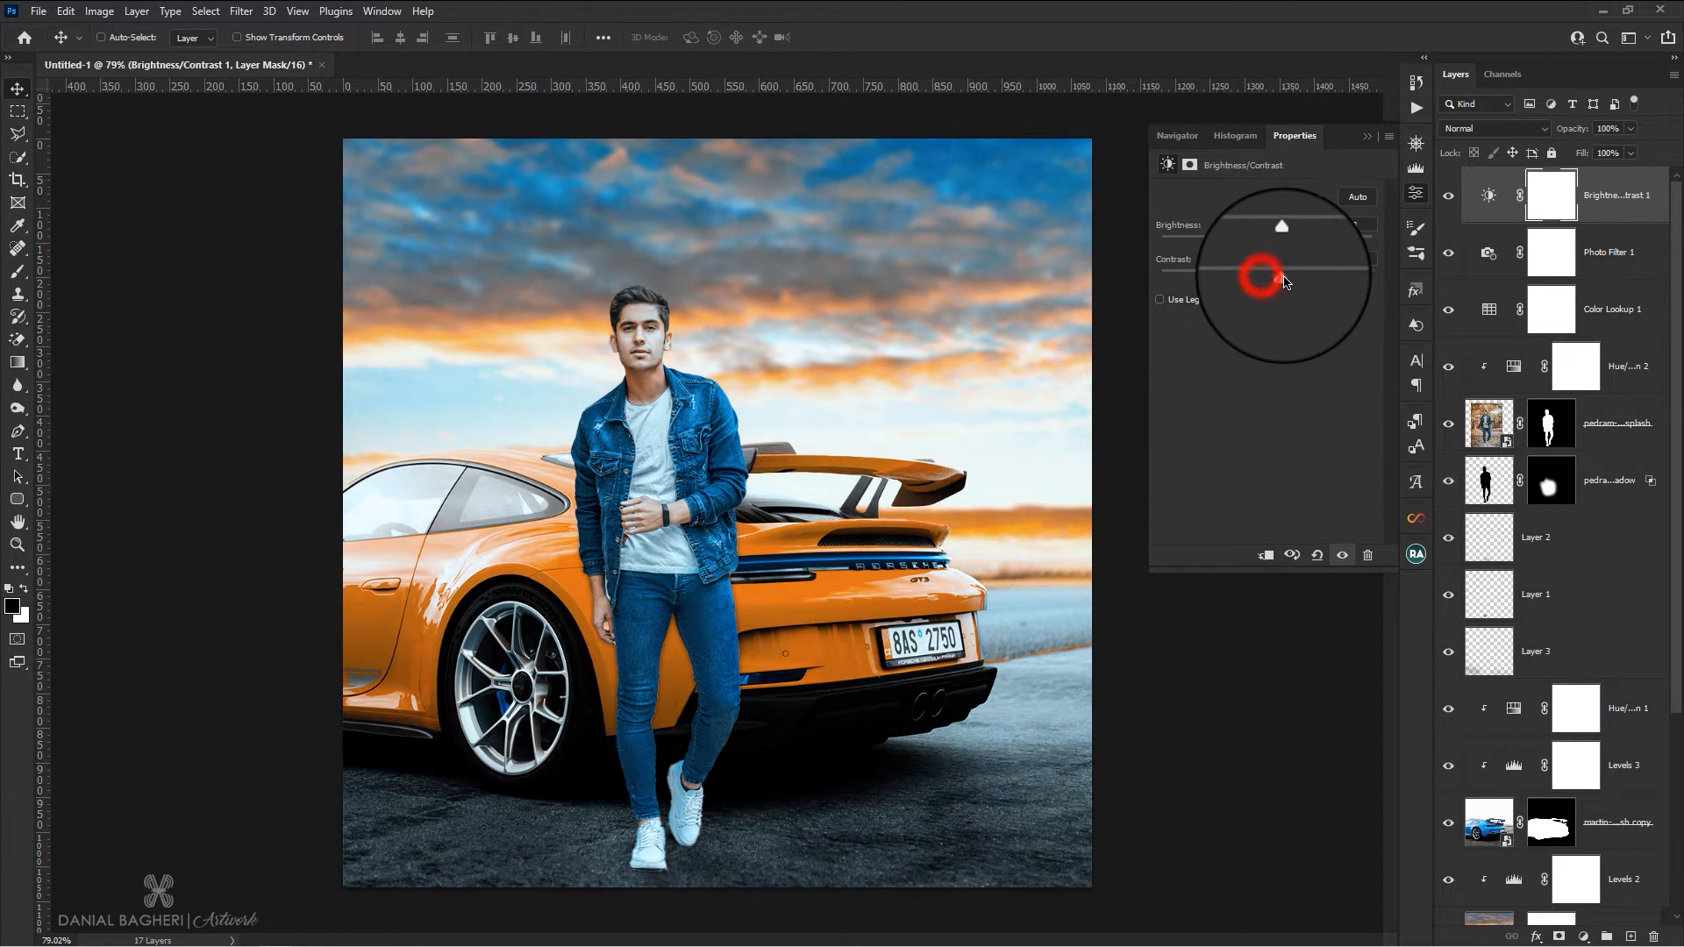
left_click(1418, 194)
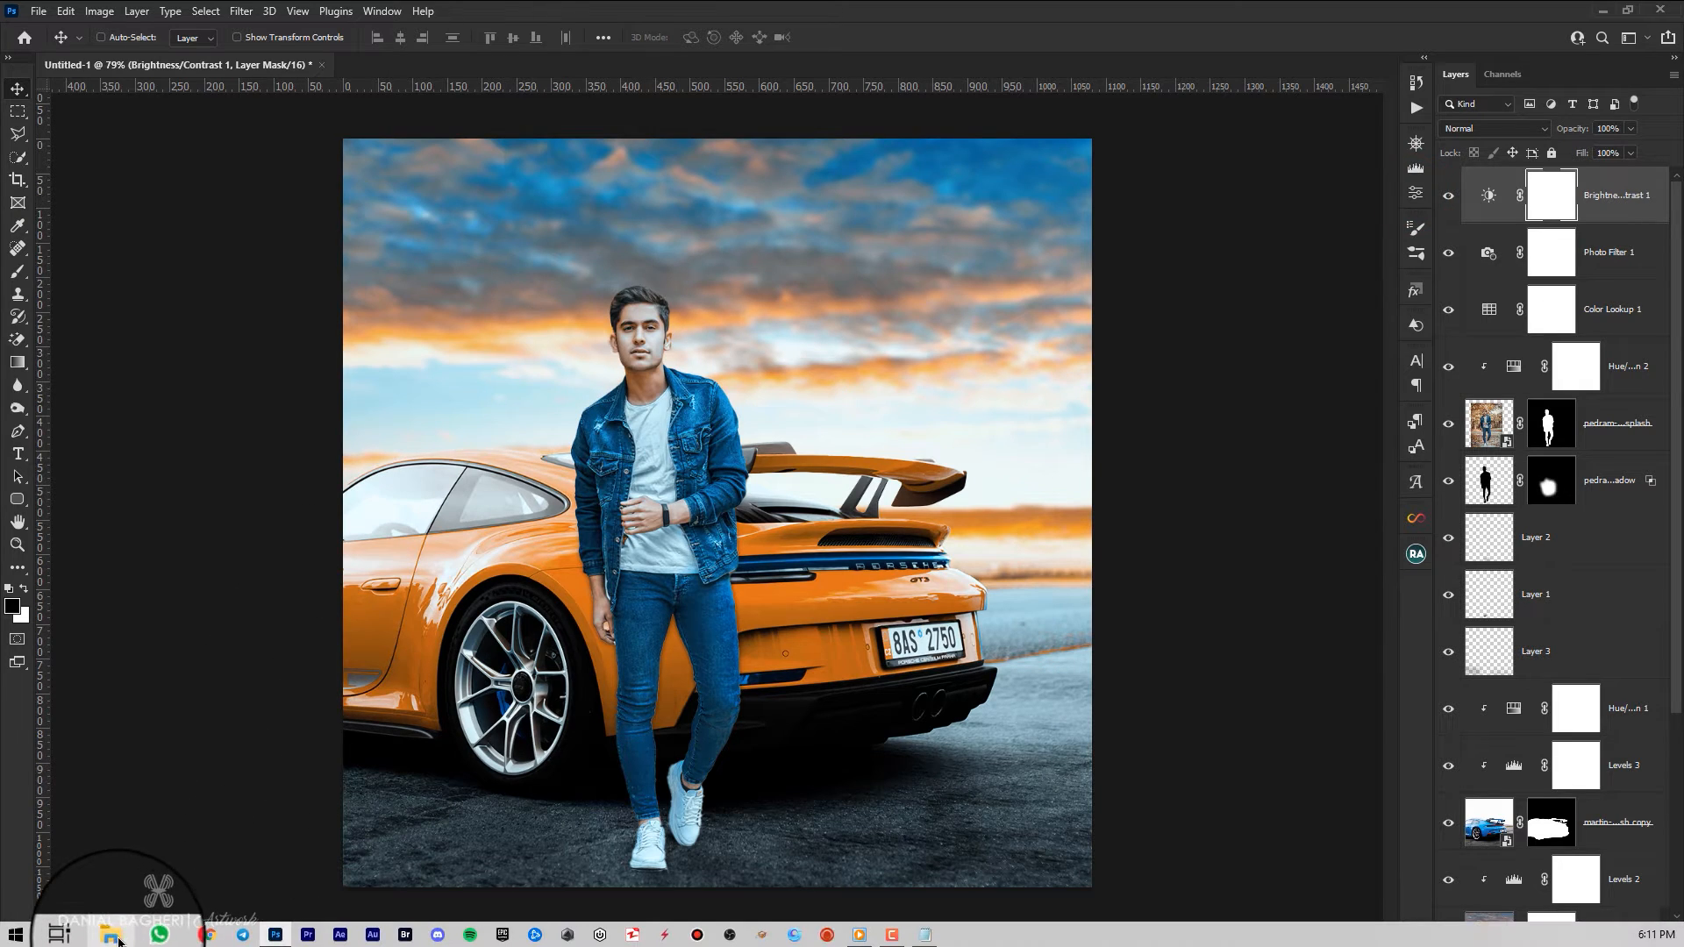
Place the "Flare Texture 20 by All Things Precious" image from File Explorer on top and set its blend mode to Screen
left_click(115, 936)
left_click_drag(639, 368, 693, 725)
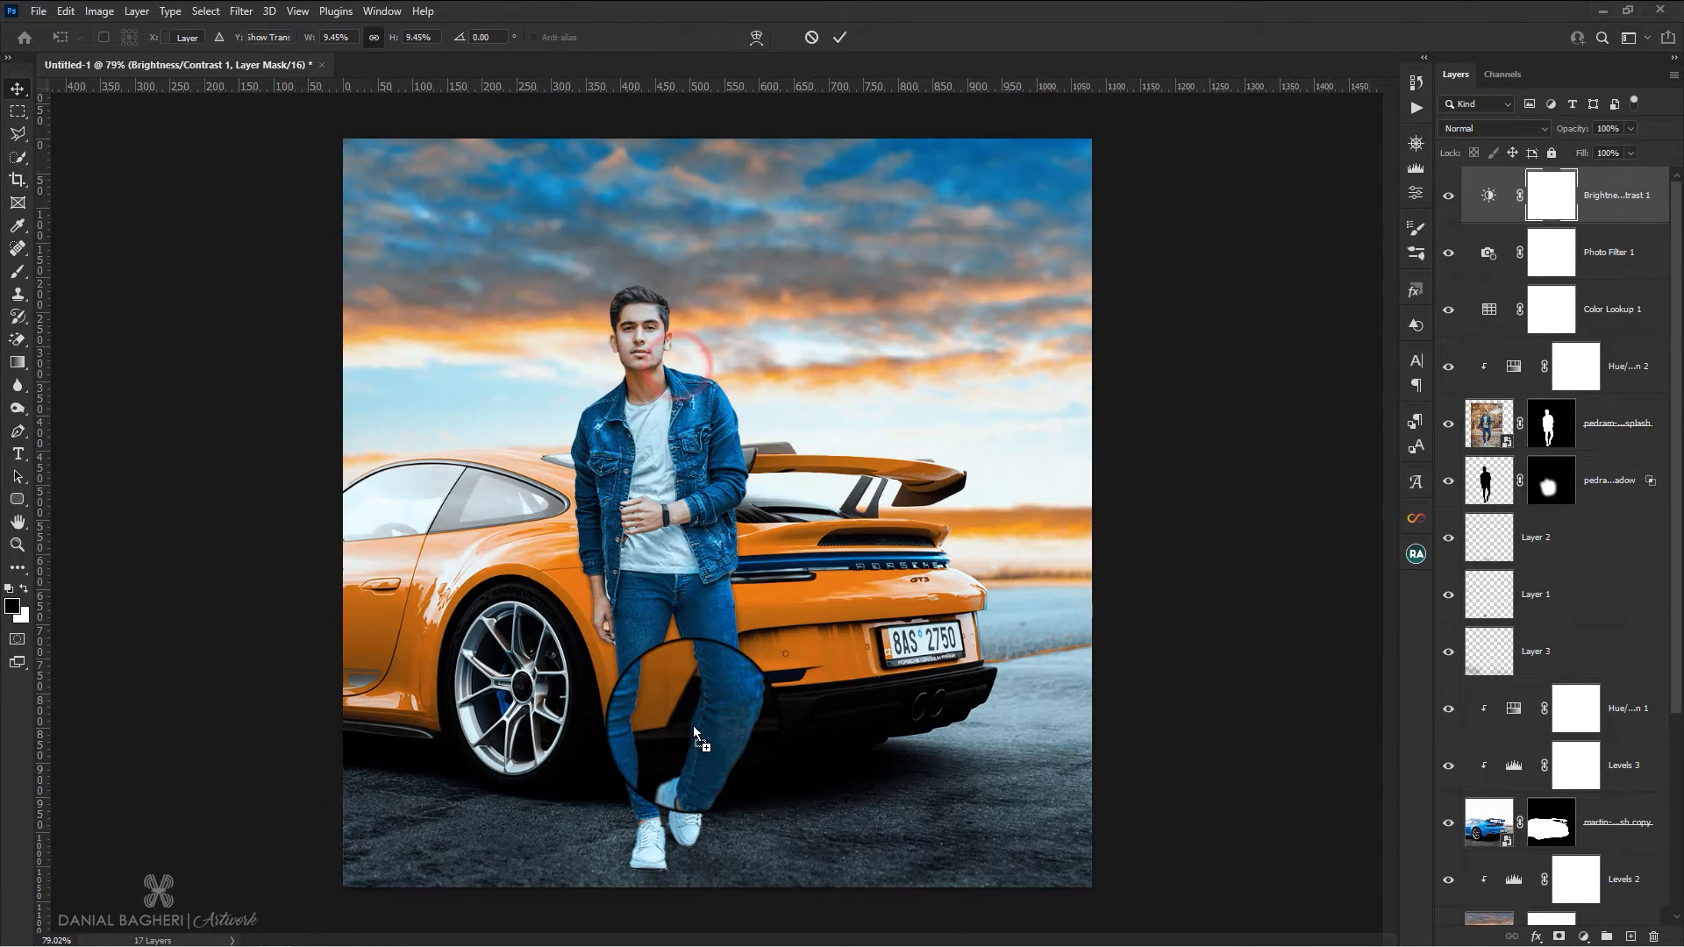
left_click(1502, 129)
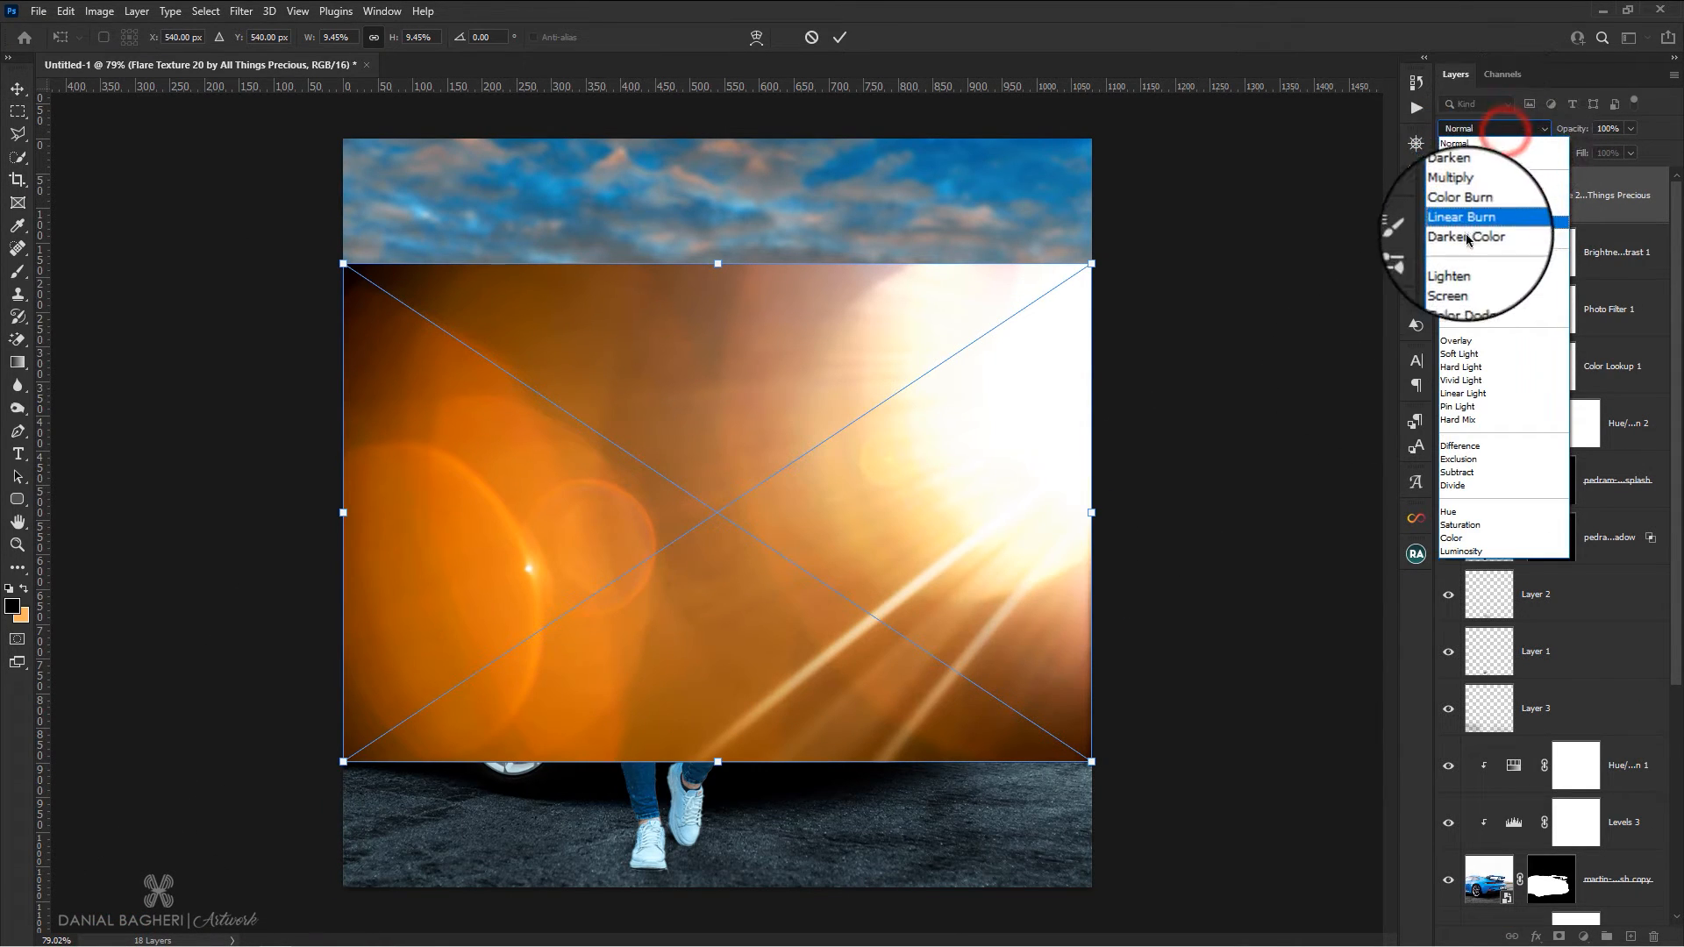
left_click(1458, 279)
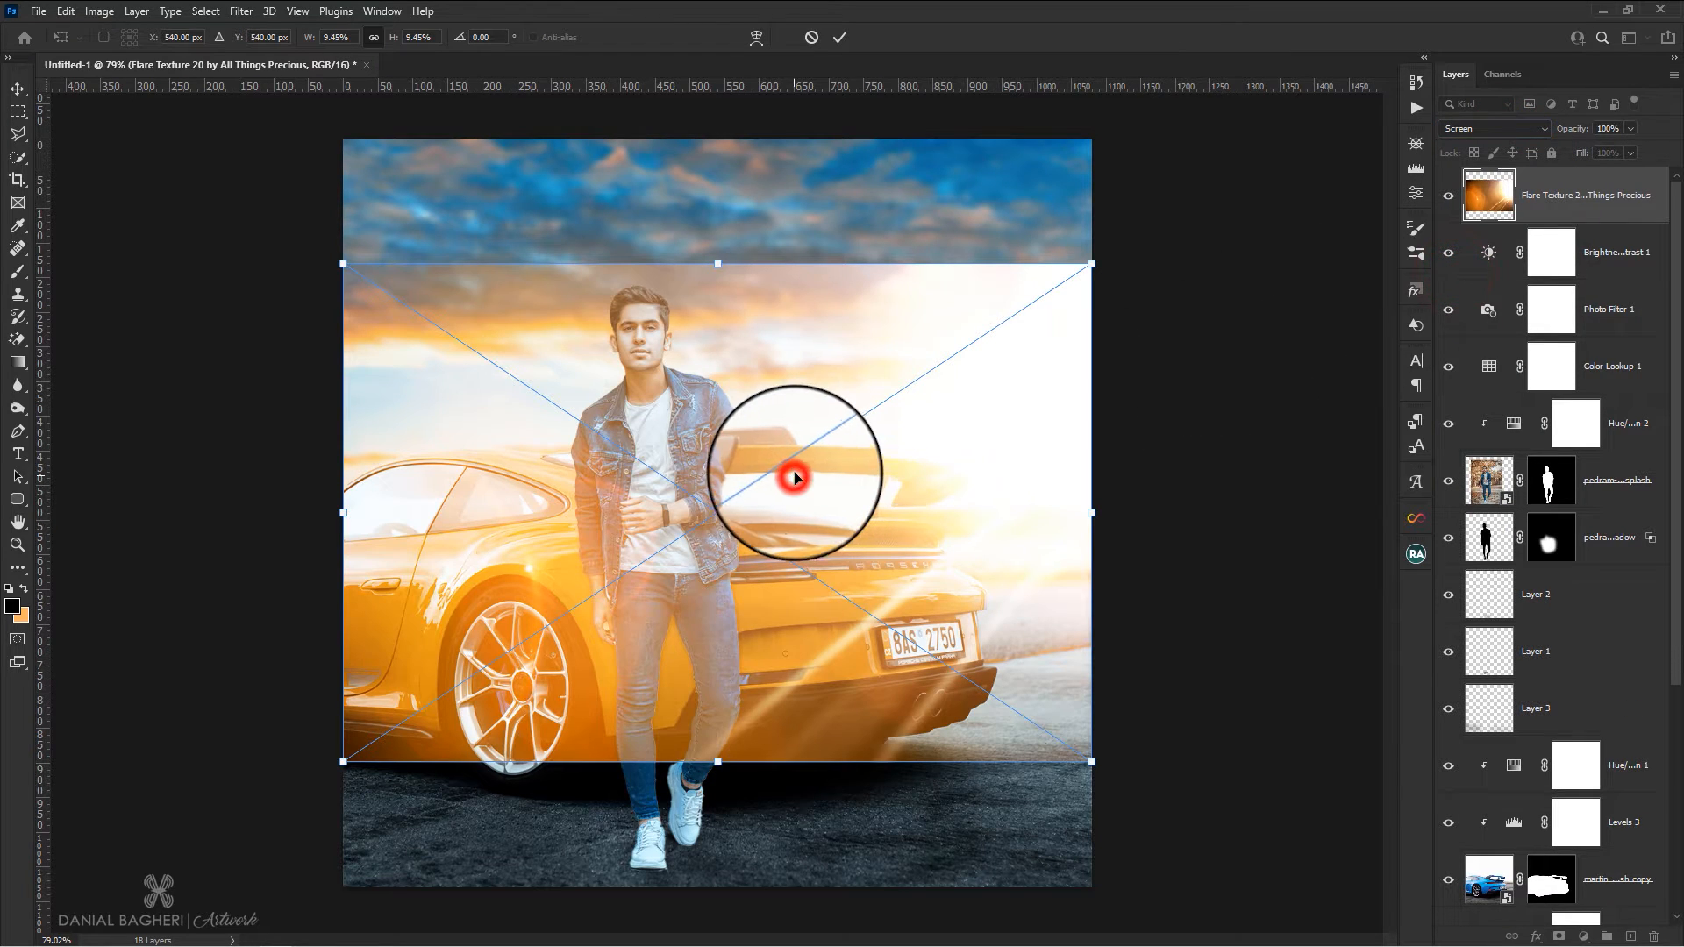
Scale the flare to 14.17% so it covers the canvas height and shift it horizontally to X 463 px, Y 540 px
scroll(794, 472, "down", 2)
left_click_drag(719, 682, 712, 763)
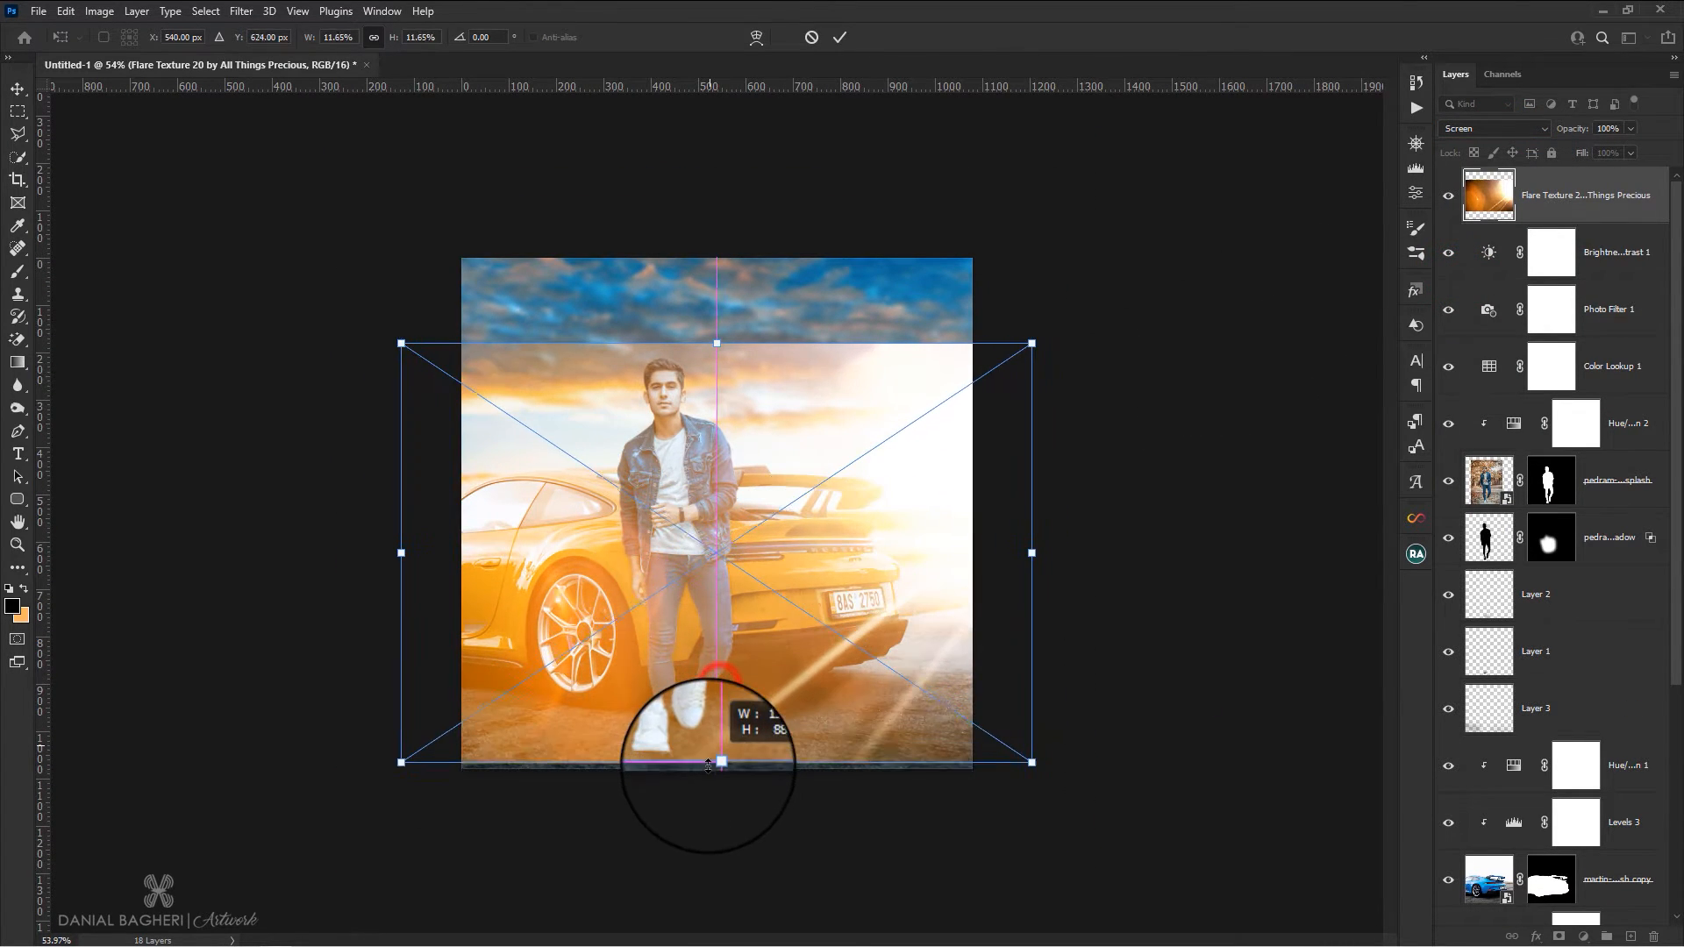
left_click_drag(718, 339, 735, 248)
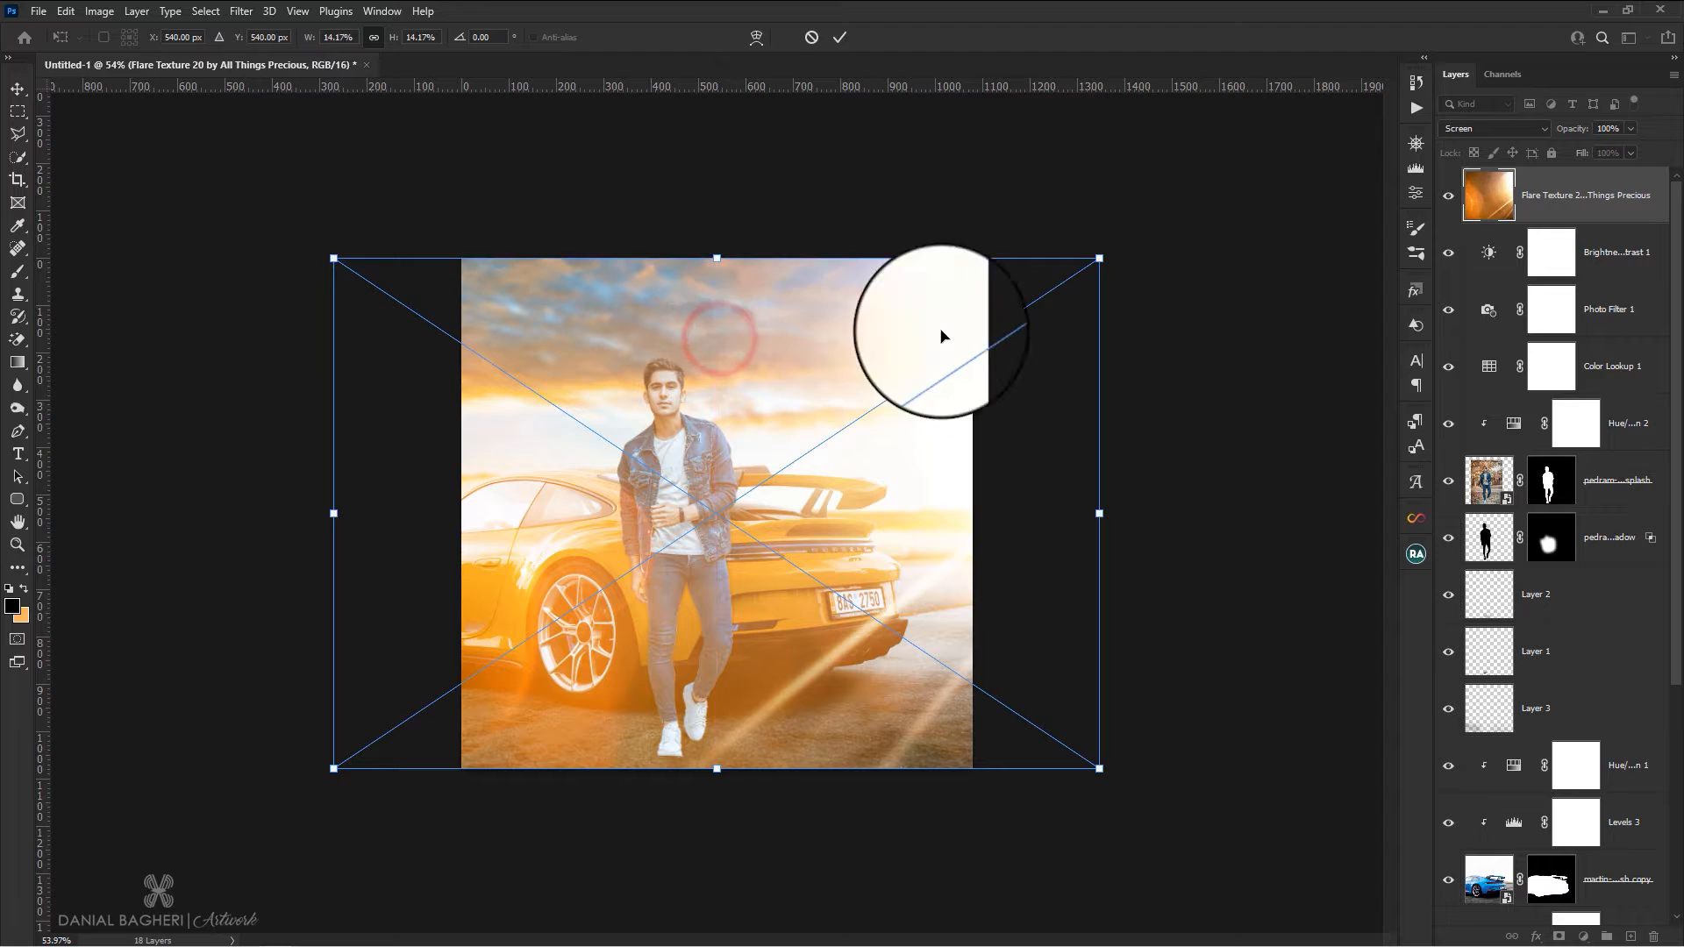
left_click_drag(992, 346, 943, 342)
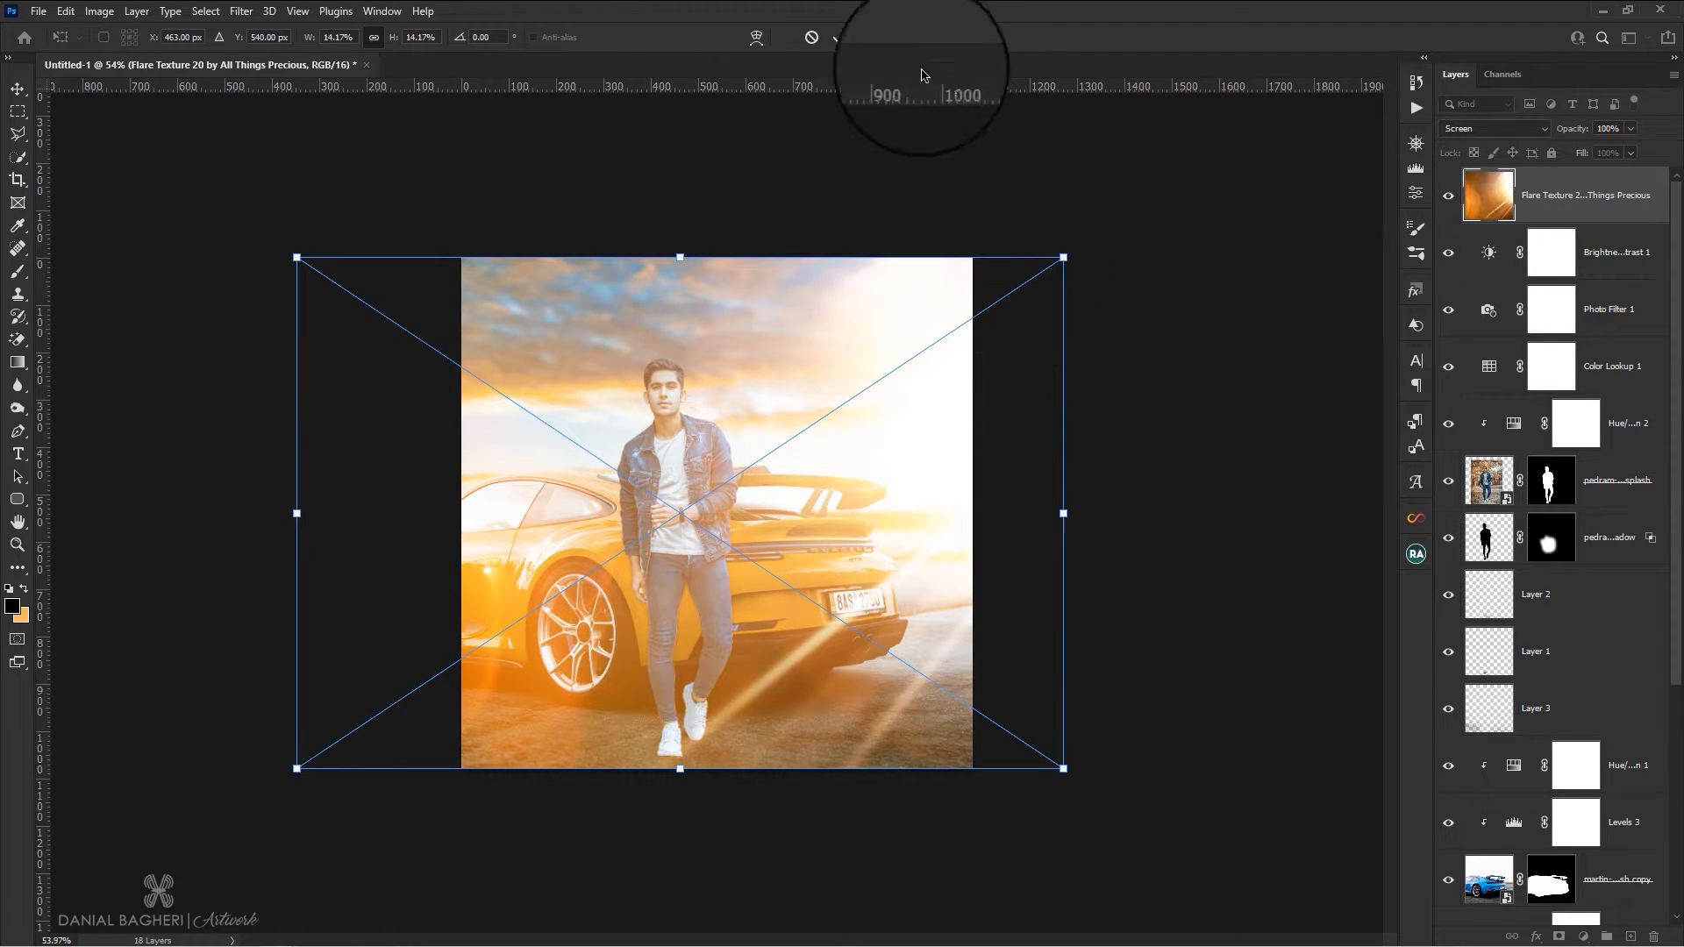
left_click(837, 37)
scroll(833, 346, "up", 3)
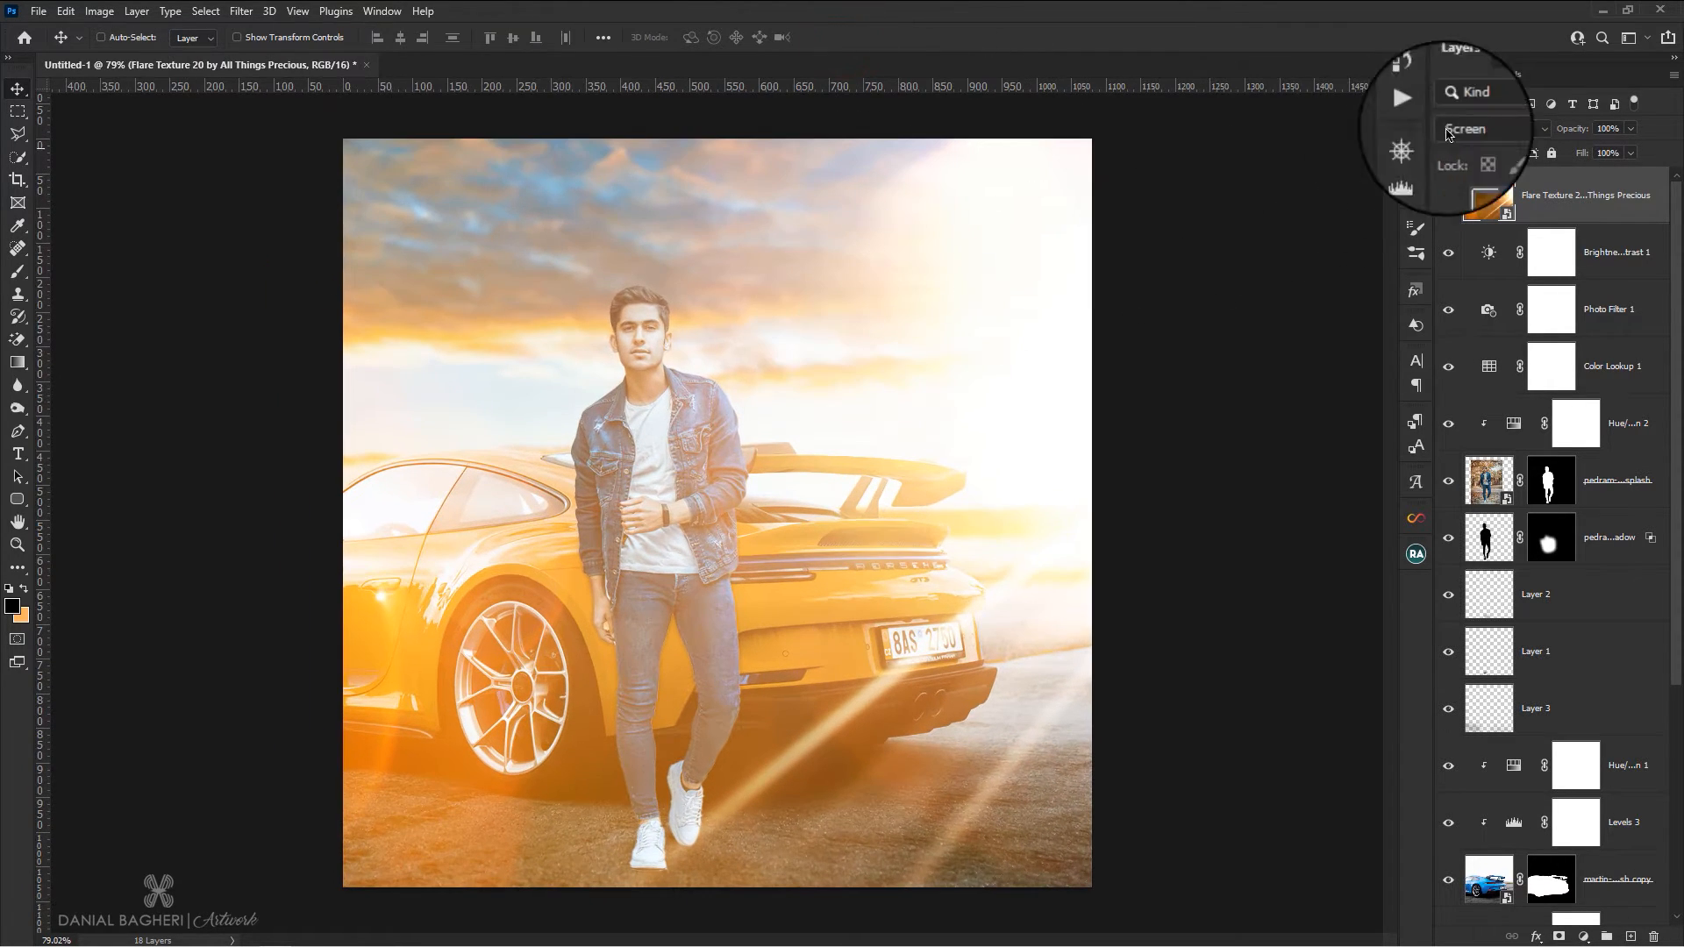
Set the flare layer's opacity to 48% and move the flare upward over the sky and car
left_click_drag(1560, 132, 1544, 136)
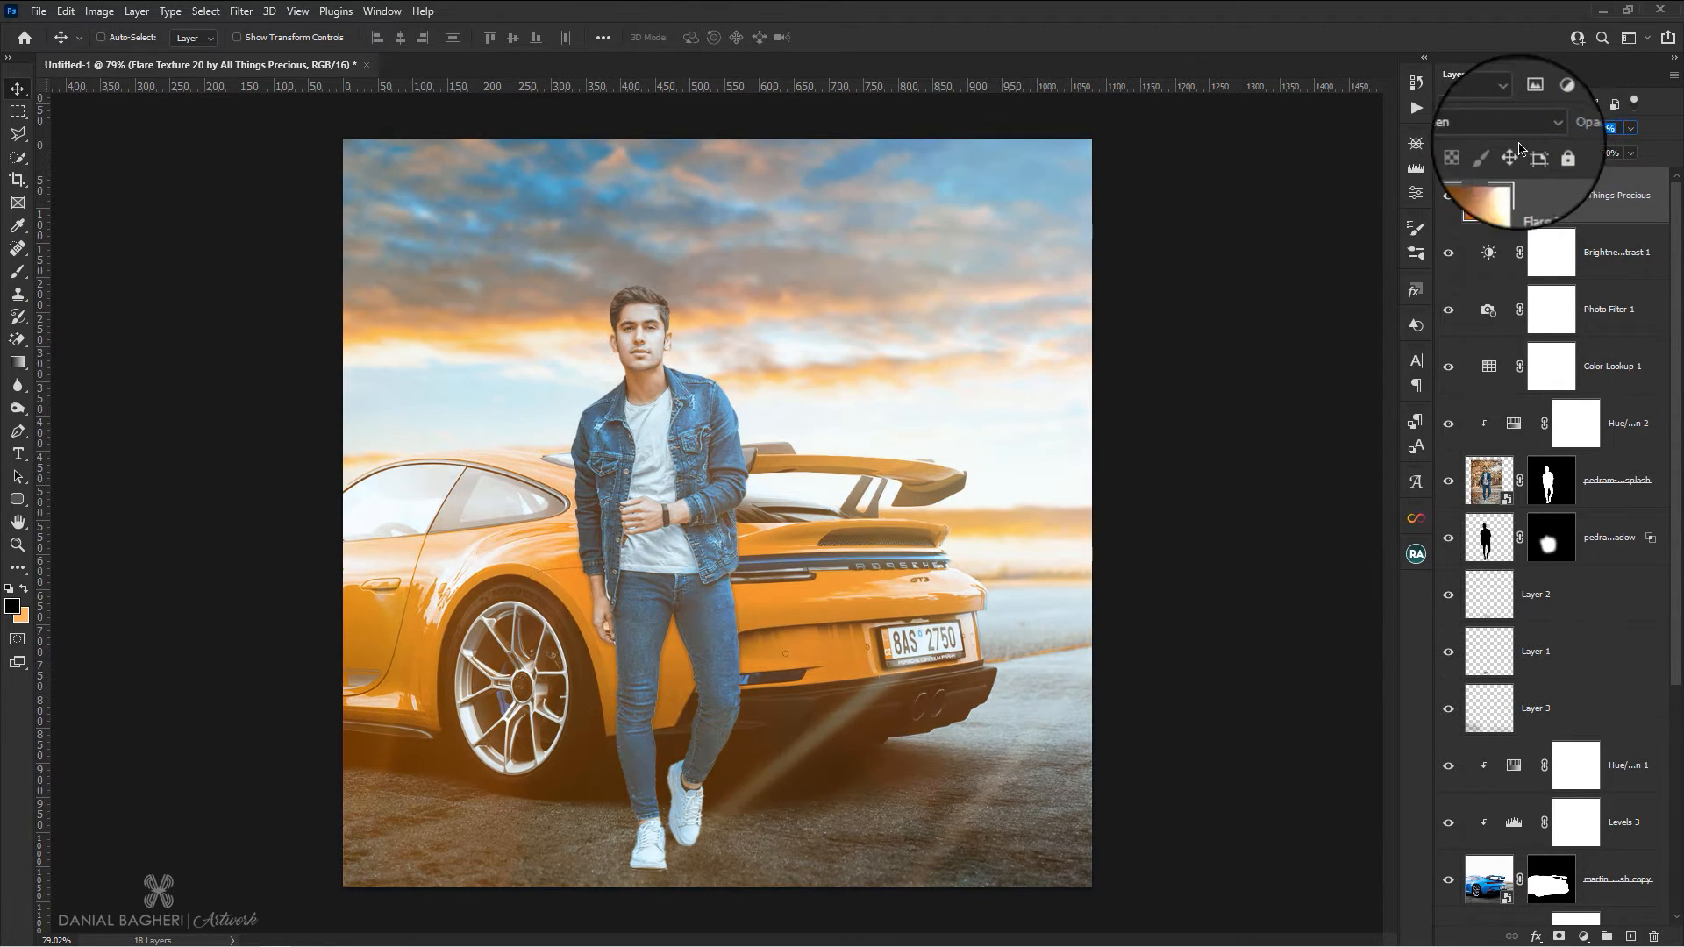
mouse_move(1000, 344)
left_mouse_down()
mouse_move(1205, 230)
mouse_move(1184, 312)
mouse_move(1158, 329)
mouse_move(1032, 340)
left_mouse_up()
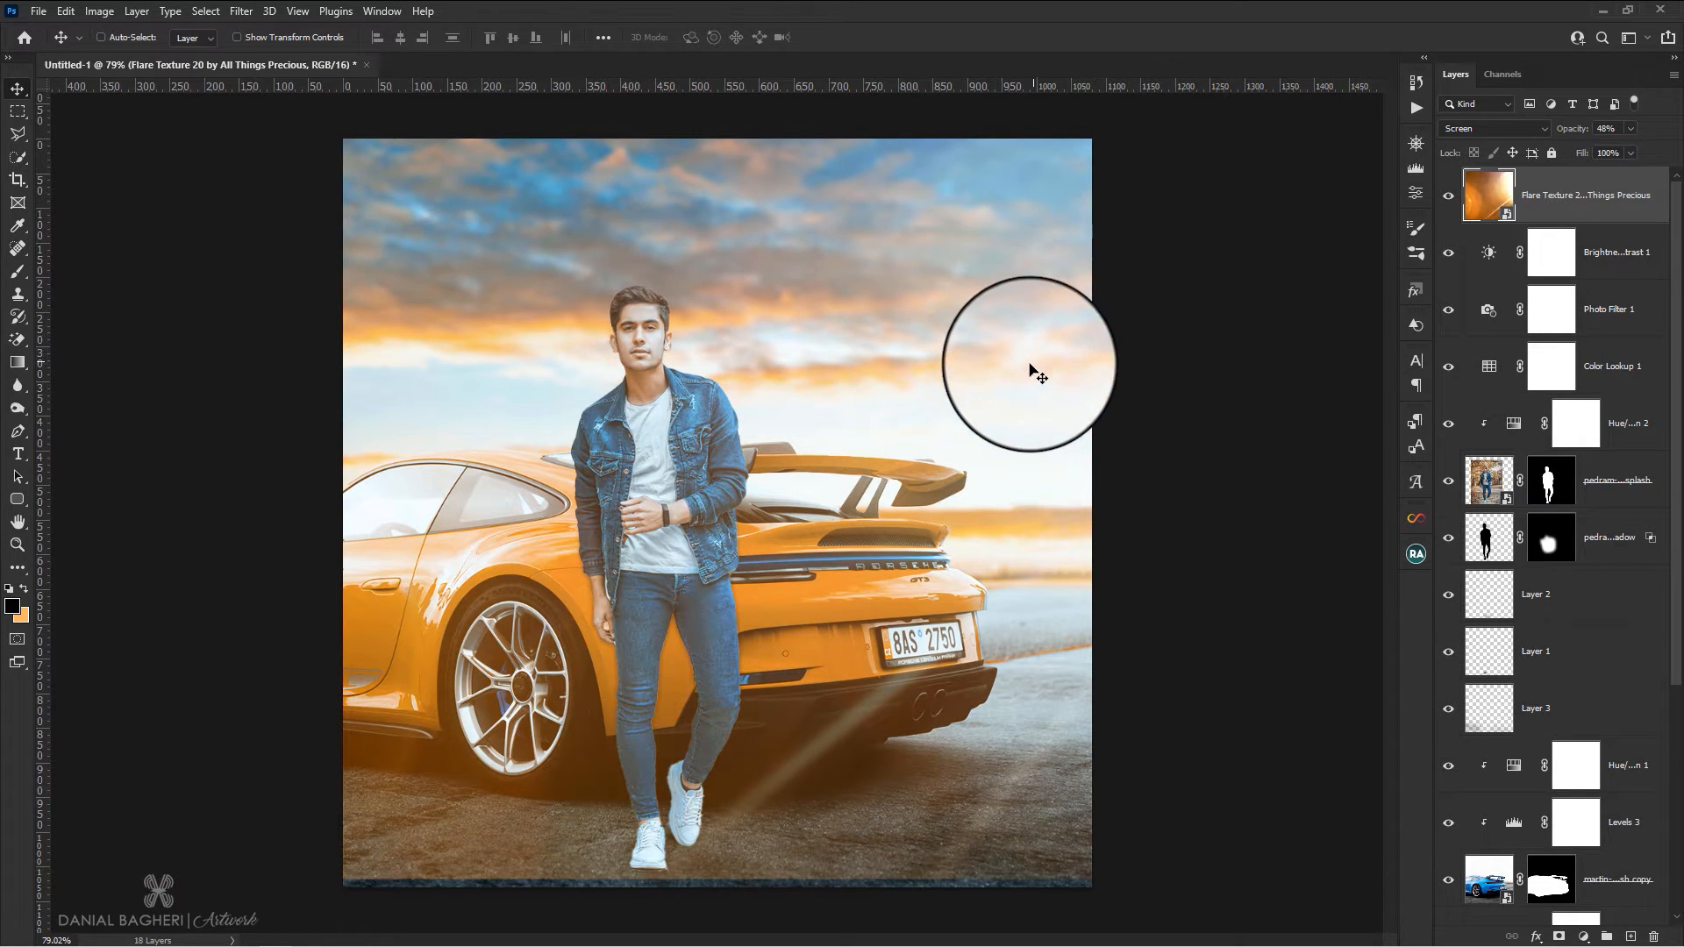
mouse_move(1019, 401)
left_mouse_down()
mouse_move(1026, 299)
mouse_move(1023, 384)
left_mouse_up()
scroll(911, 421, "down", 2)
scroll(900, 433, "up", 1)
left_click_drag(874, 474, 876, 477)
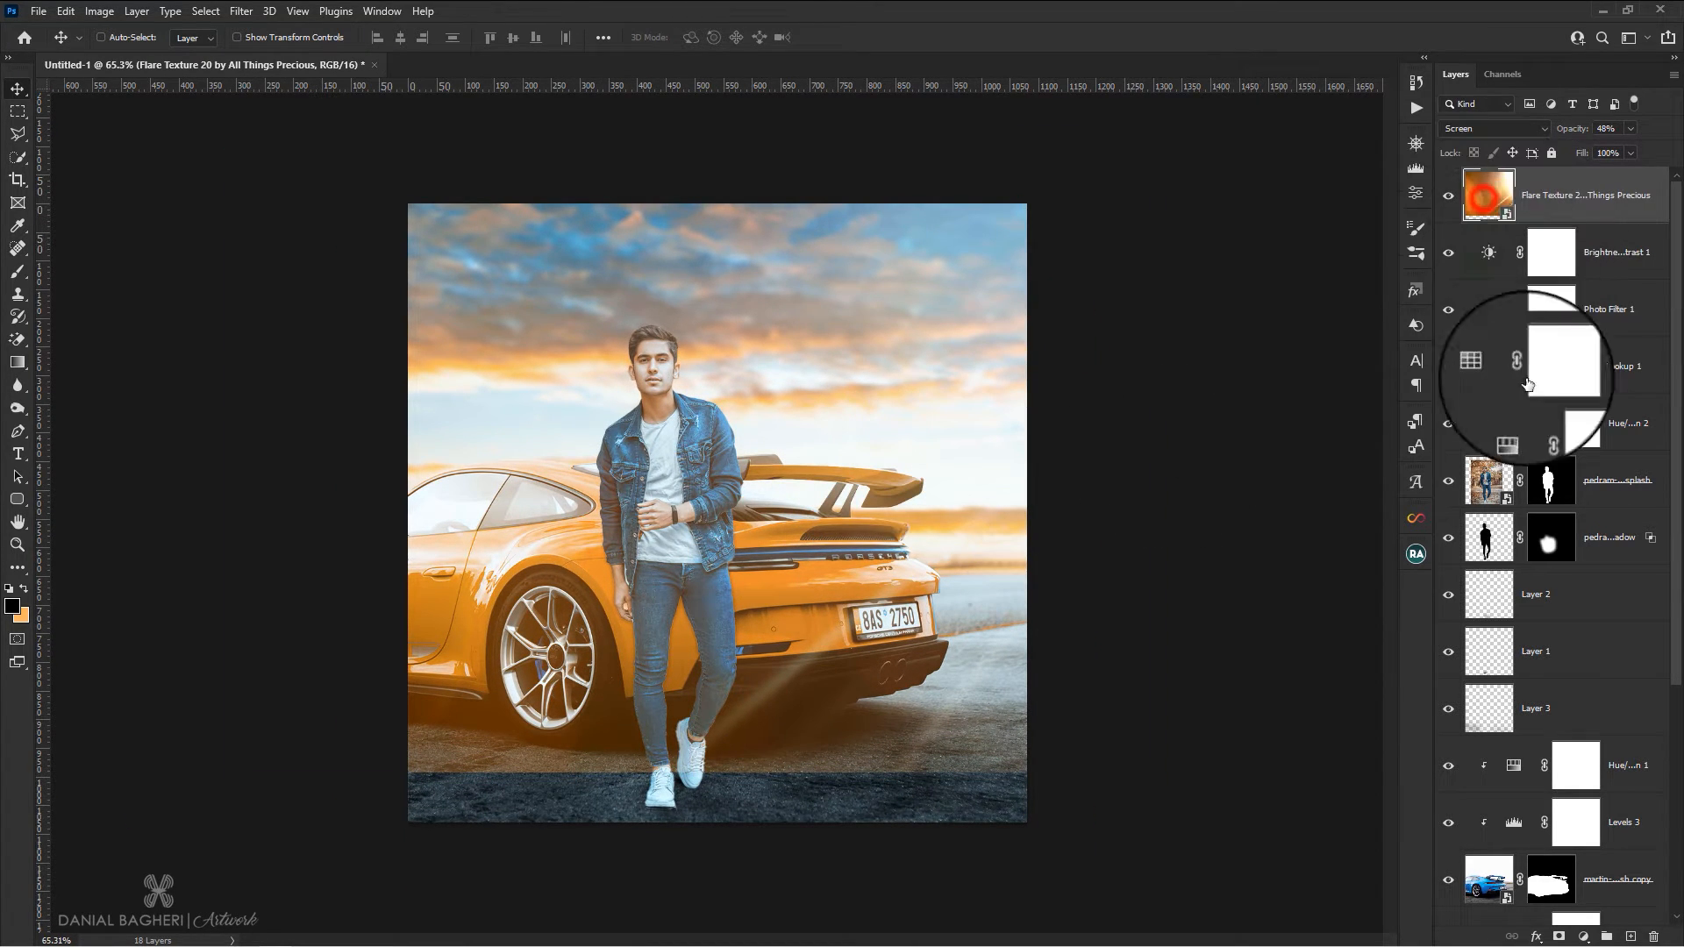
Add a mask to the flare layer and paint black with a 458 px brush to hide the flare's hard edge along the ground
left_click(1559, 936)
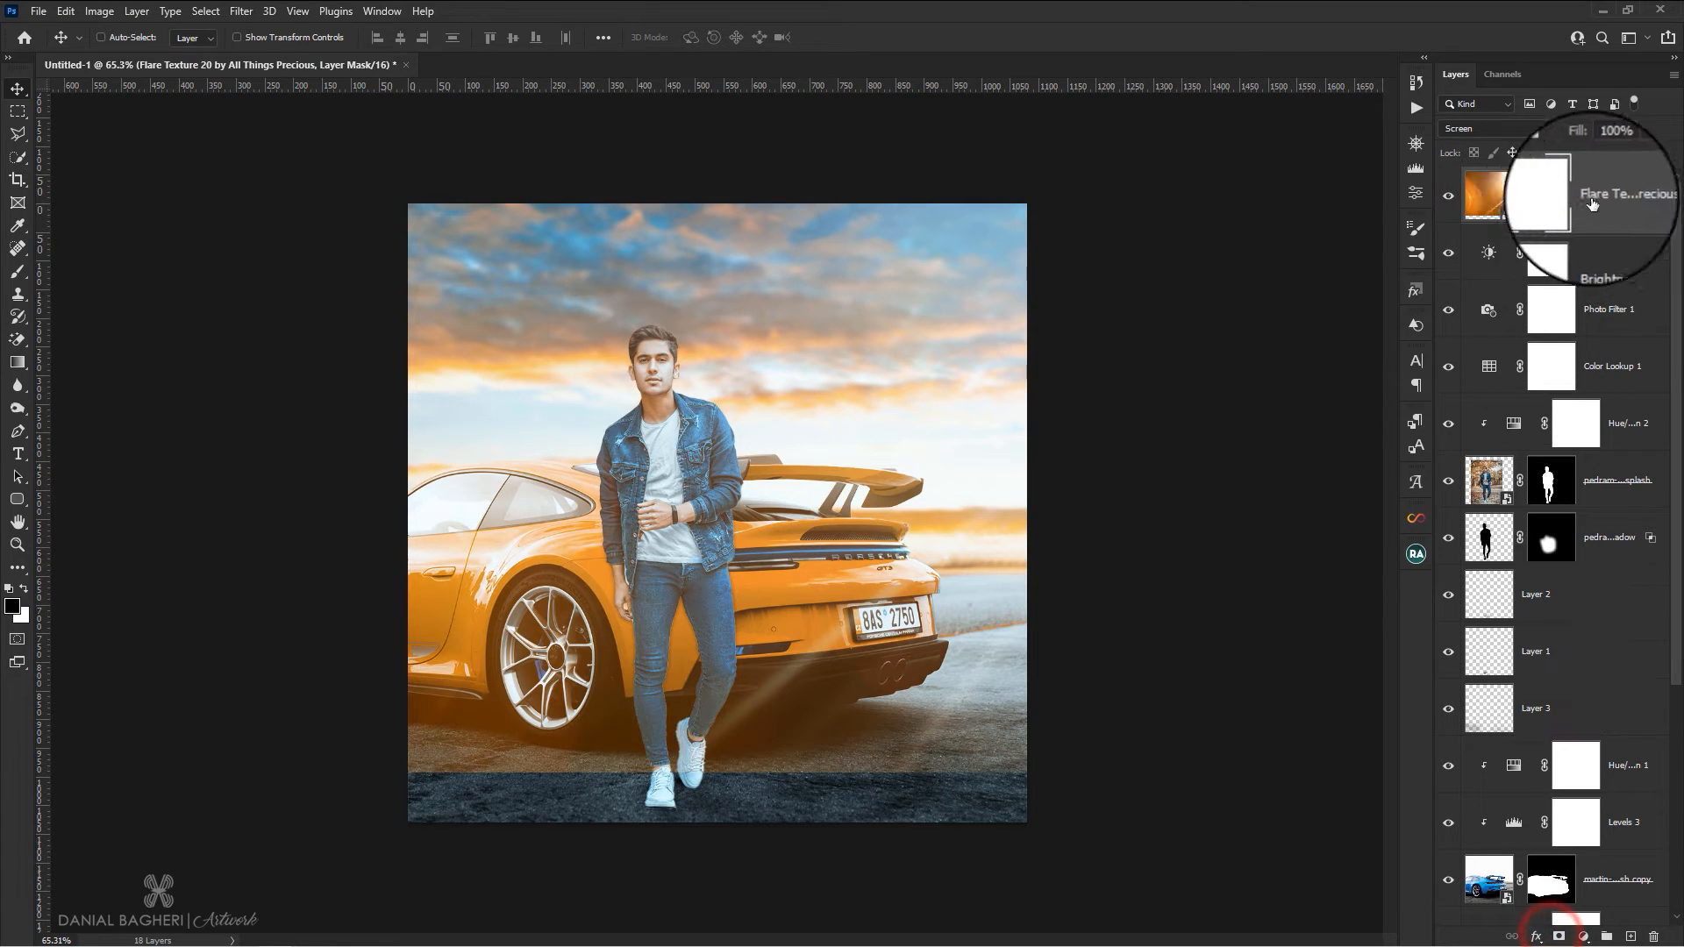
left_click(19, 274)
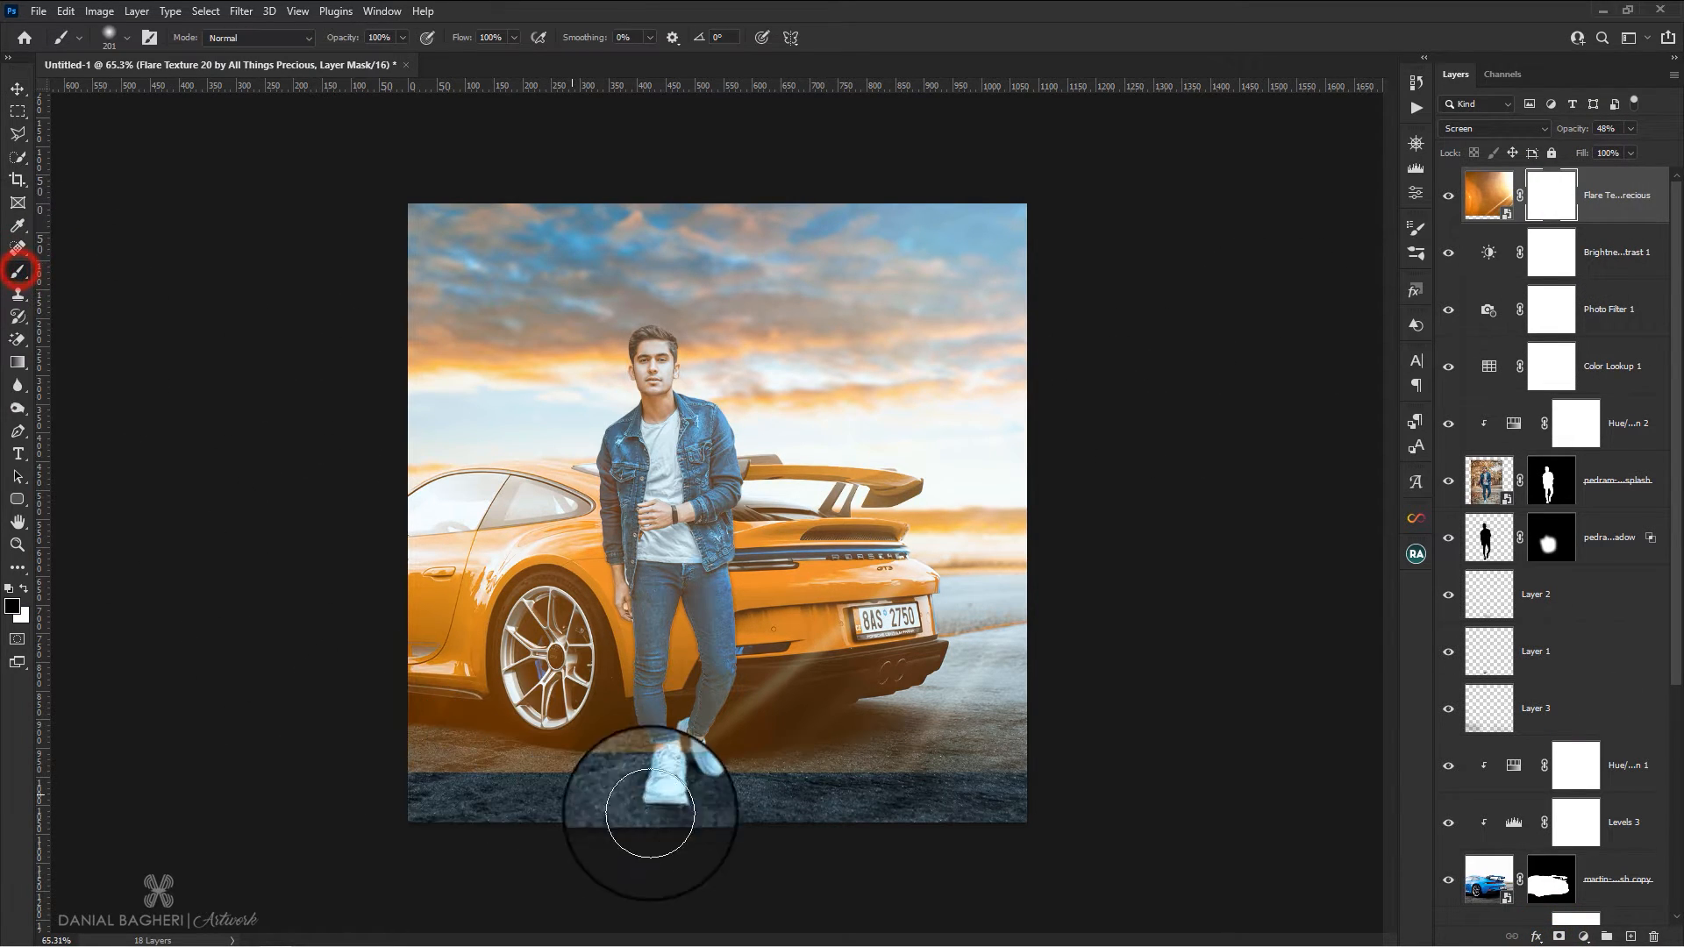
left_click_drag(762, 738, 841, 750)
mouse_move(1022, 796)
left_mouse_down()
mouse_move(815, 819)
mouse_move(1167, 812)
mouse_move(905, 820)
mouse_move(666, 871)
mouse_move(527, 878)
mouse_move(454, 866)
mouse_move(476, 852)
mouse_move(367, 849)
mouse_move(480, 793)
mouse_move(434, 801)
left_mouse_up()
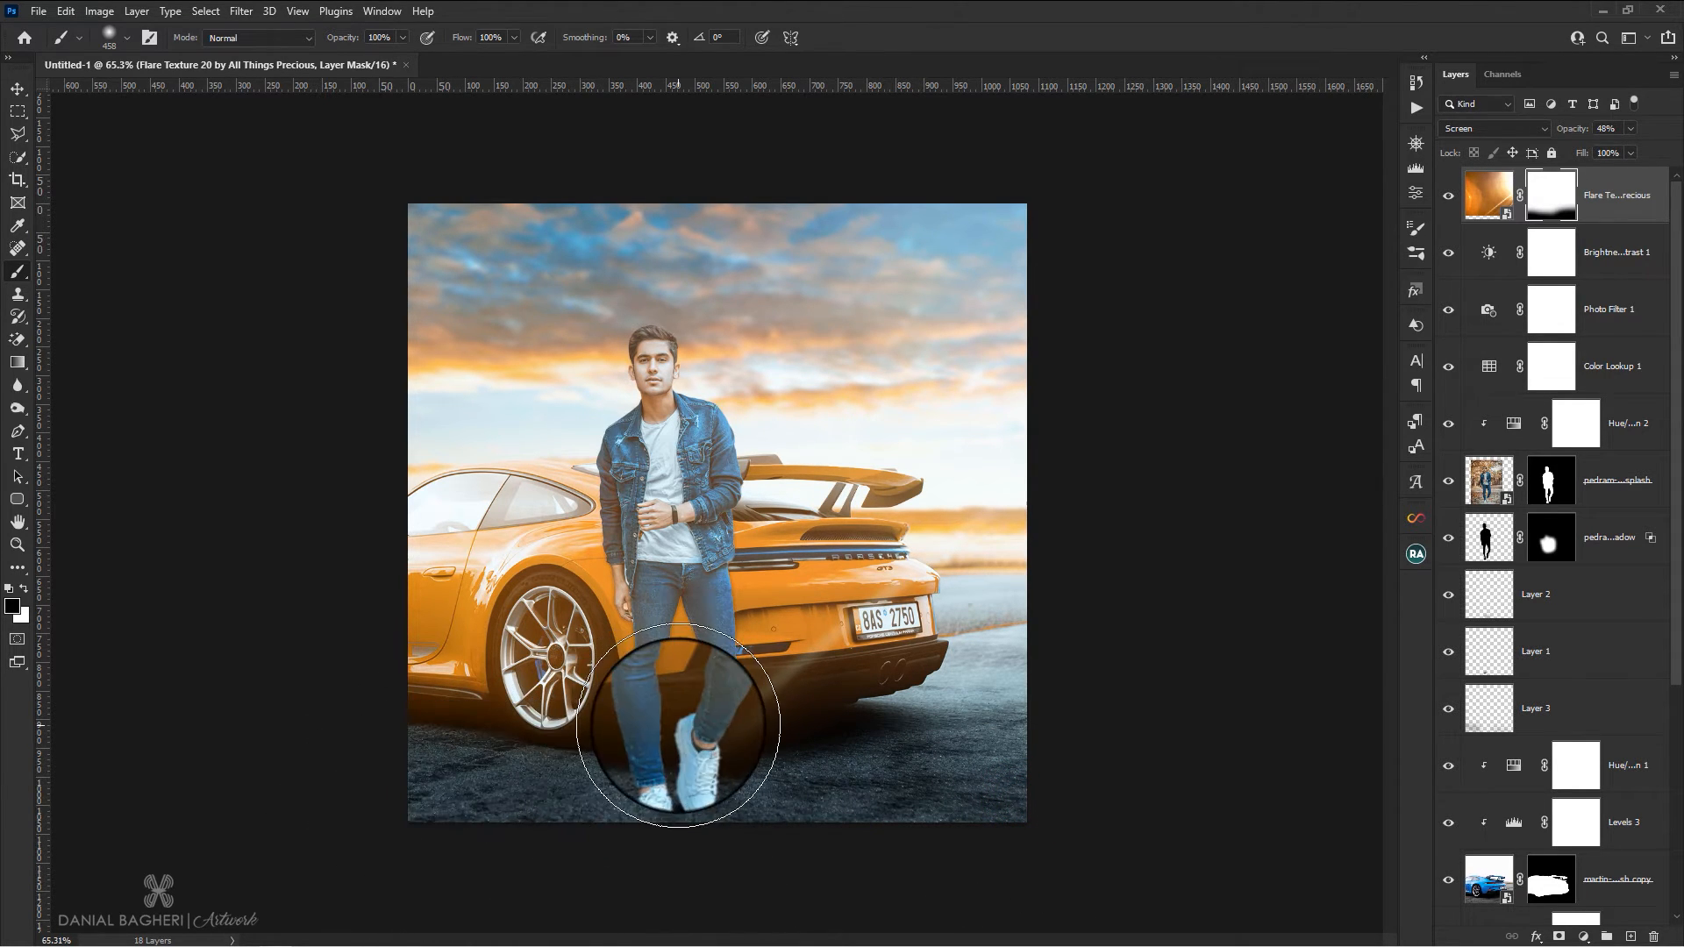
Lower the brush flow to 10% and softly paint black on the flare mask across the lower part of the car
scroll(684, 728, "up", 2)
left_click(517, 40)
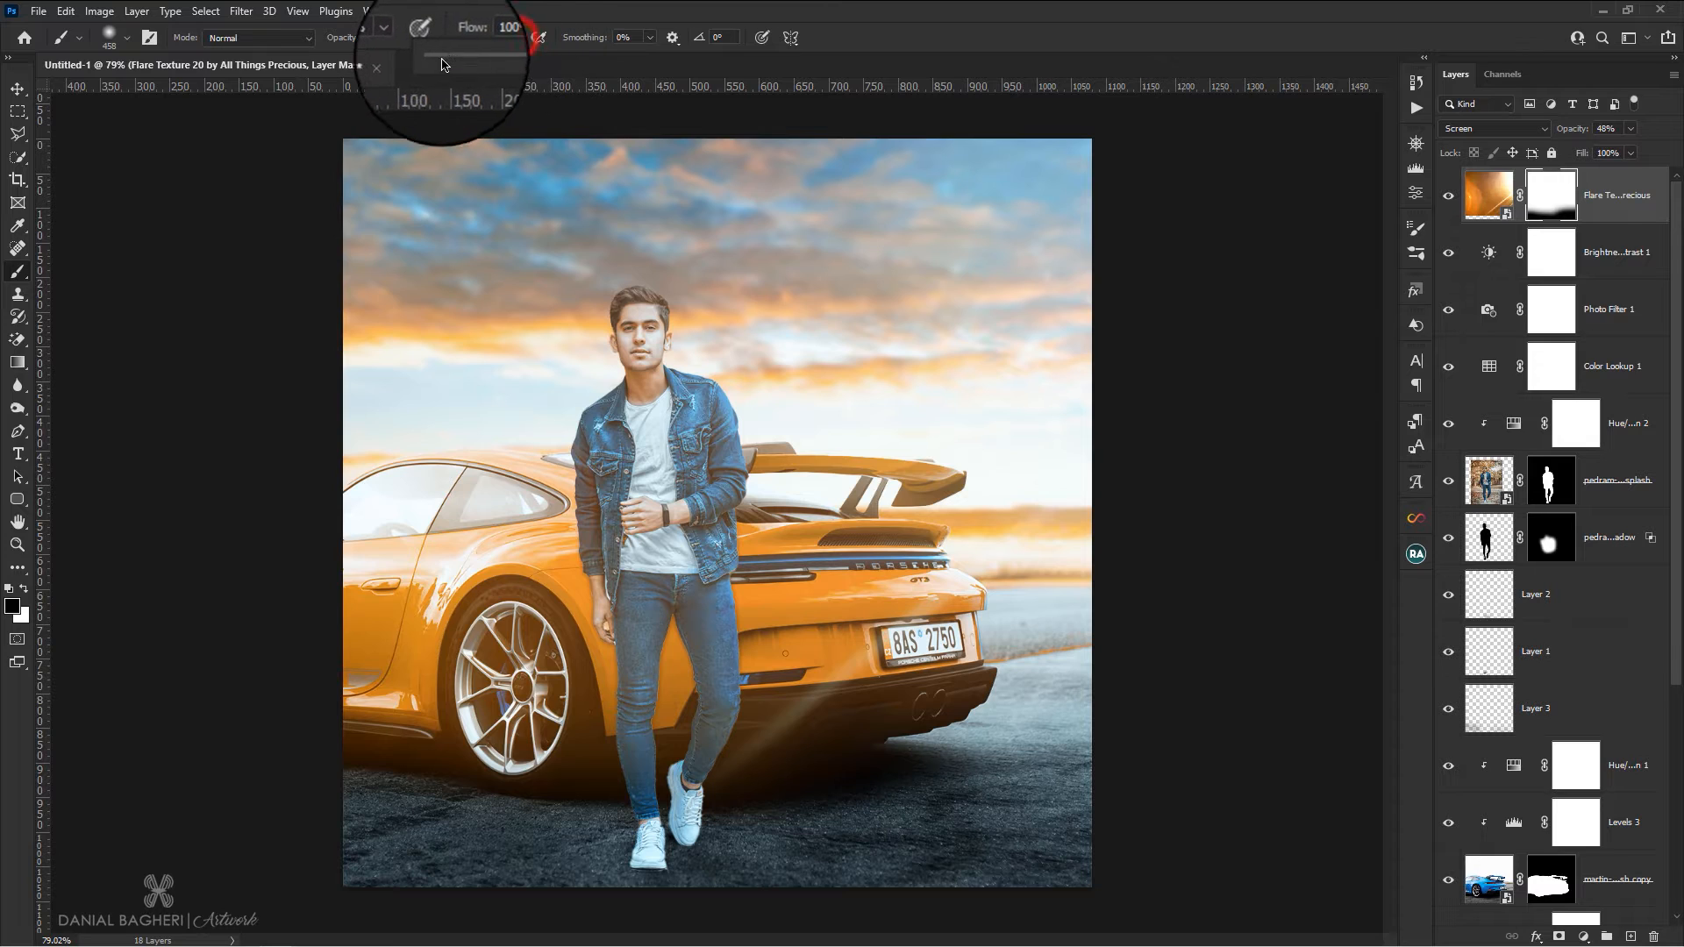
left_click_drag(1114, 722, 646, 734)
mouse_move(471, 741)
left_mouse_down()
mouse_move(314, 706)
mouse_move(764, 716)
left_mouse_up()
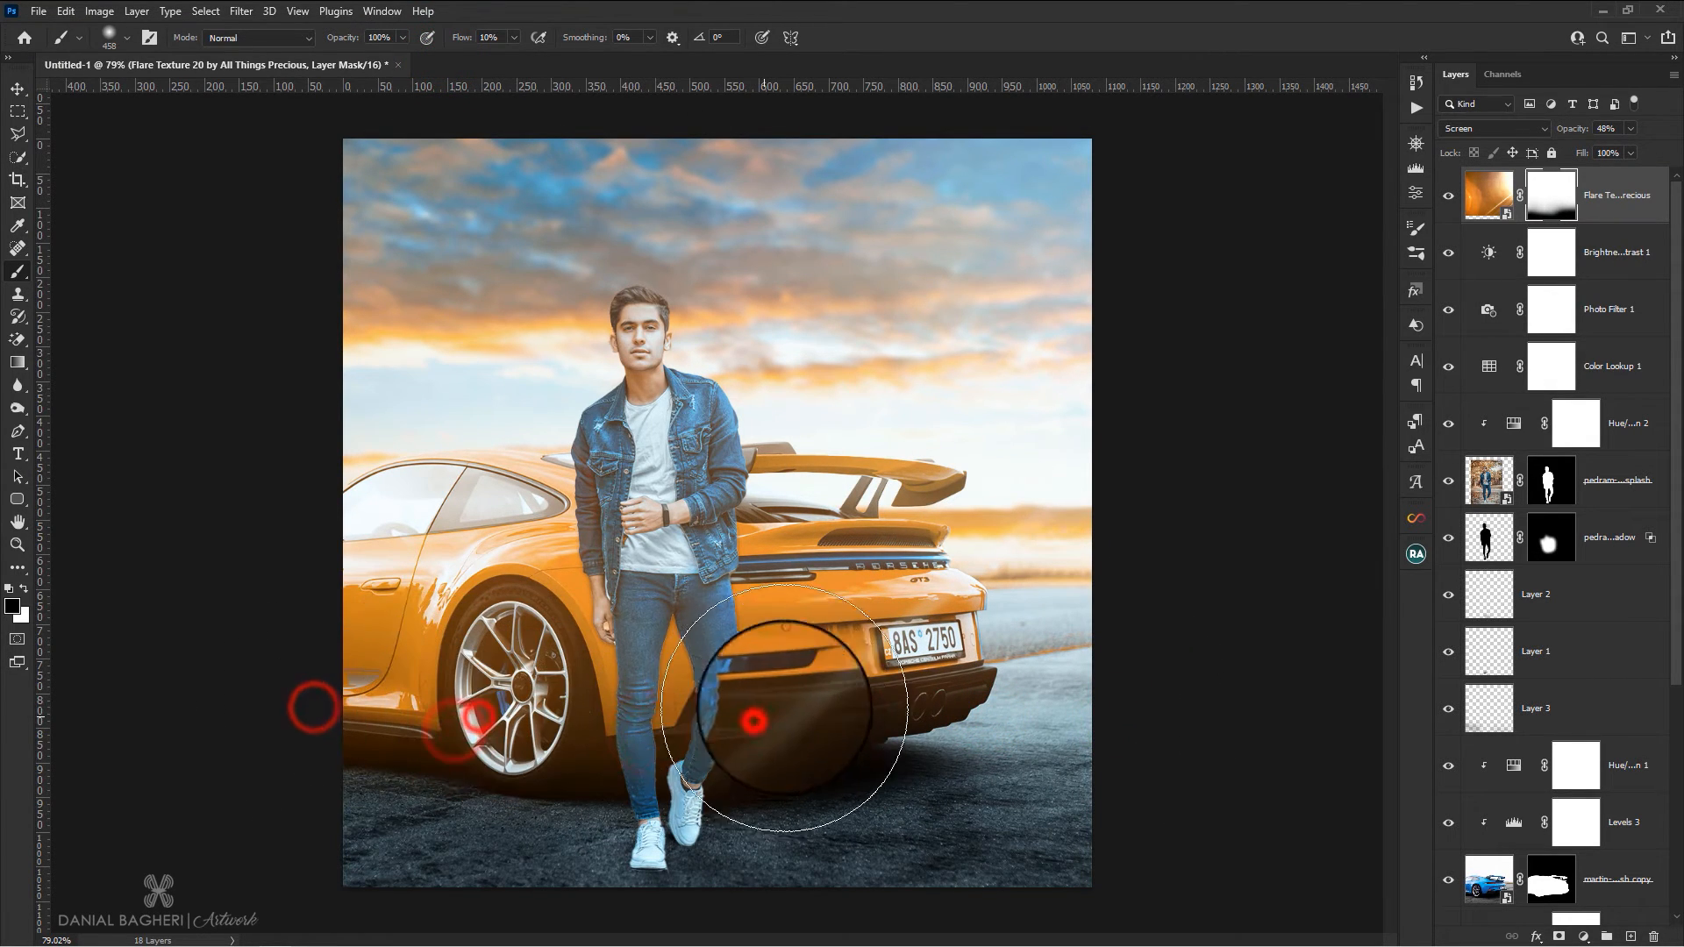
scroll(865, 664, "down", 2)
scroll(865, 664, "up", 1)
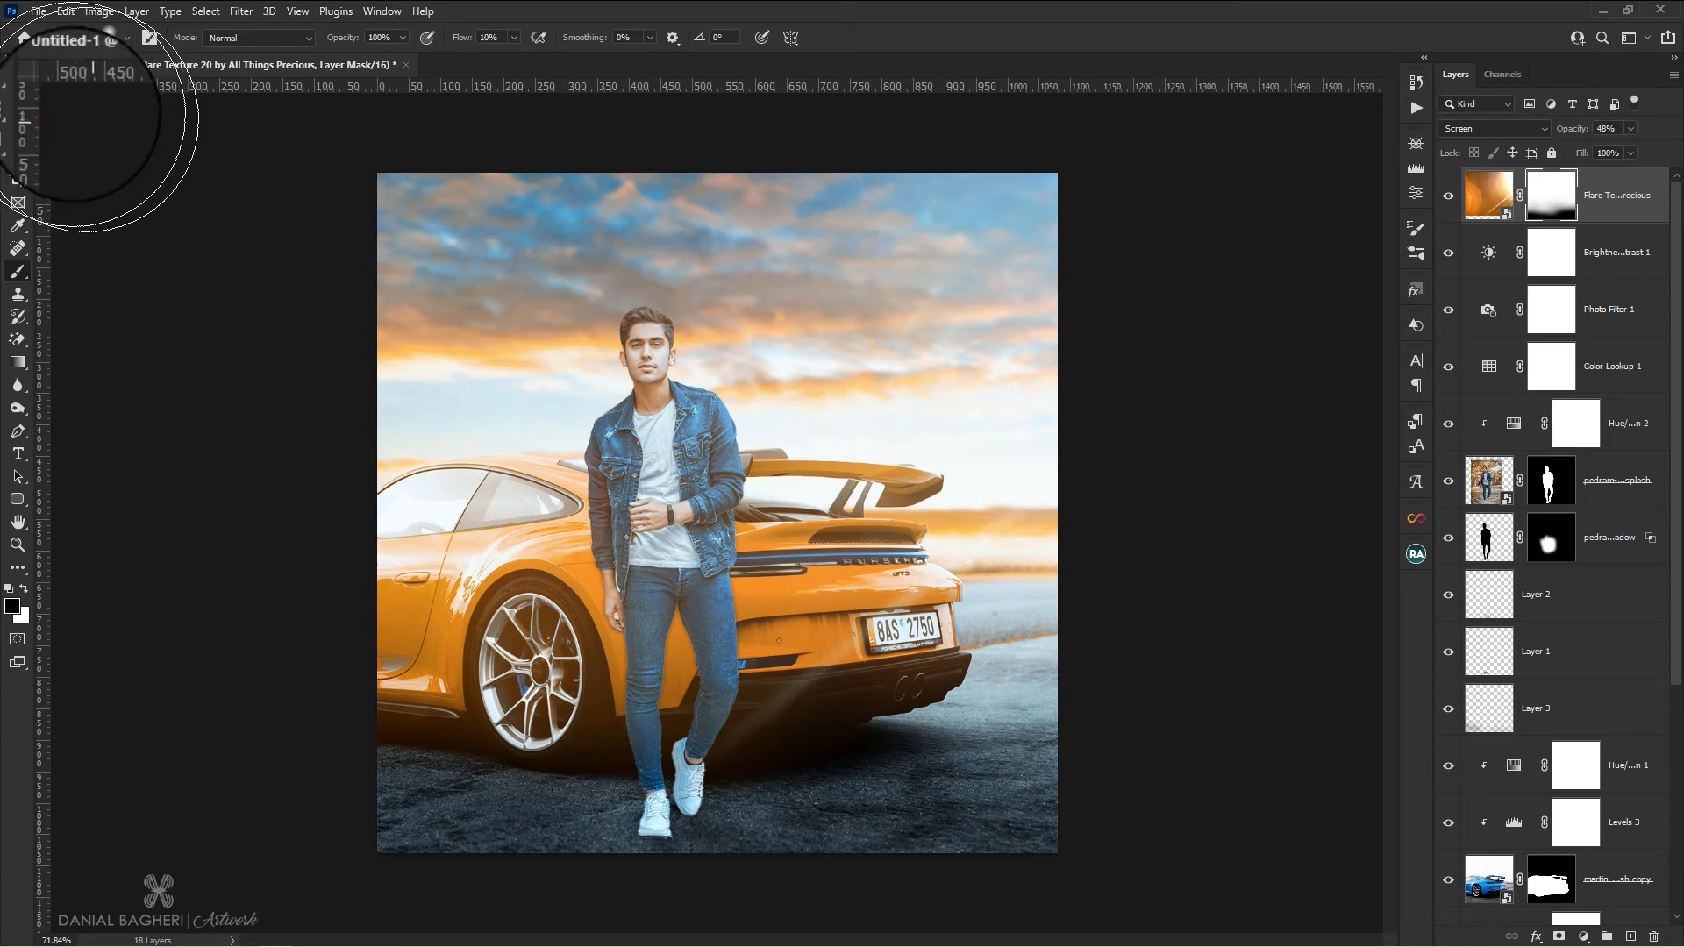
Add a Levels adjustment layer above the flare with black input 8 and midtones 0.91
left_click(17, 86)
left_click(1636, 197)
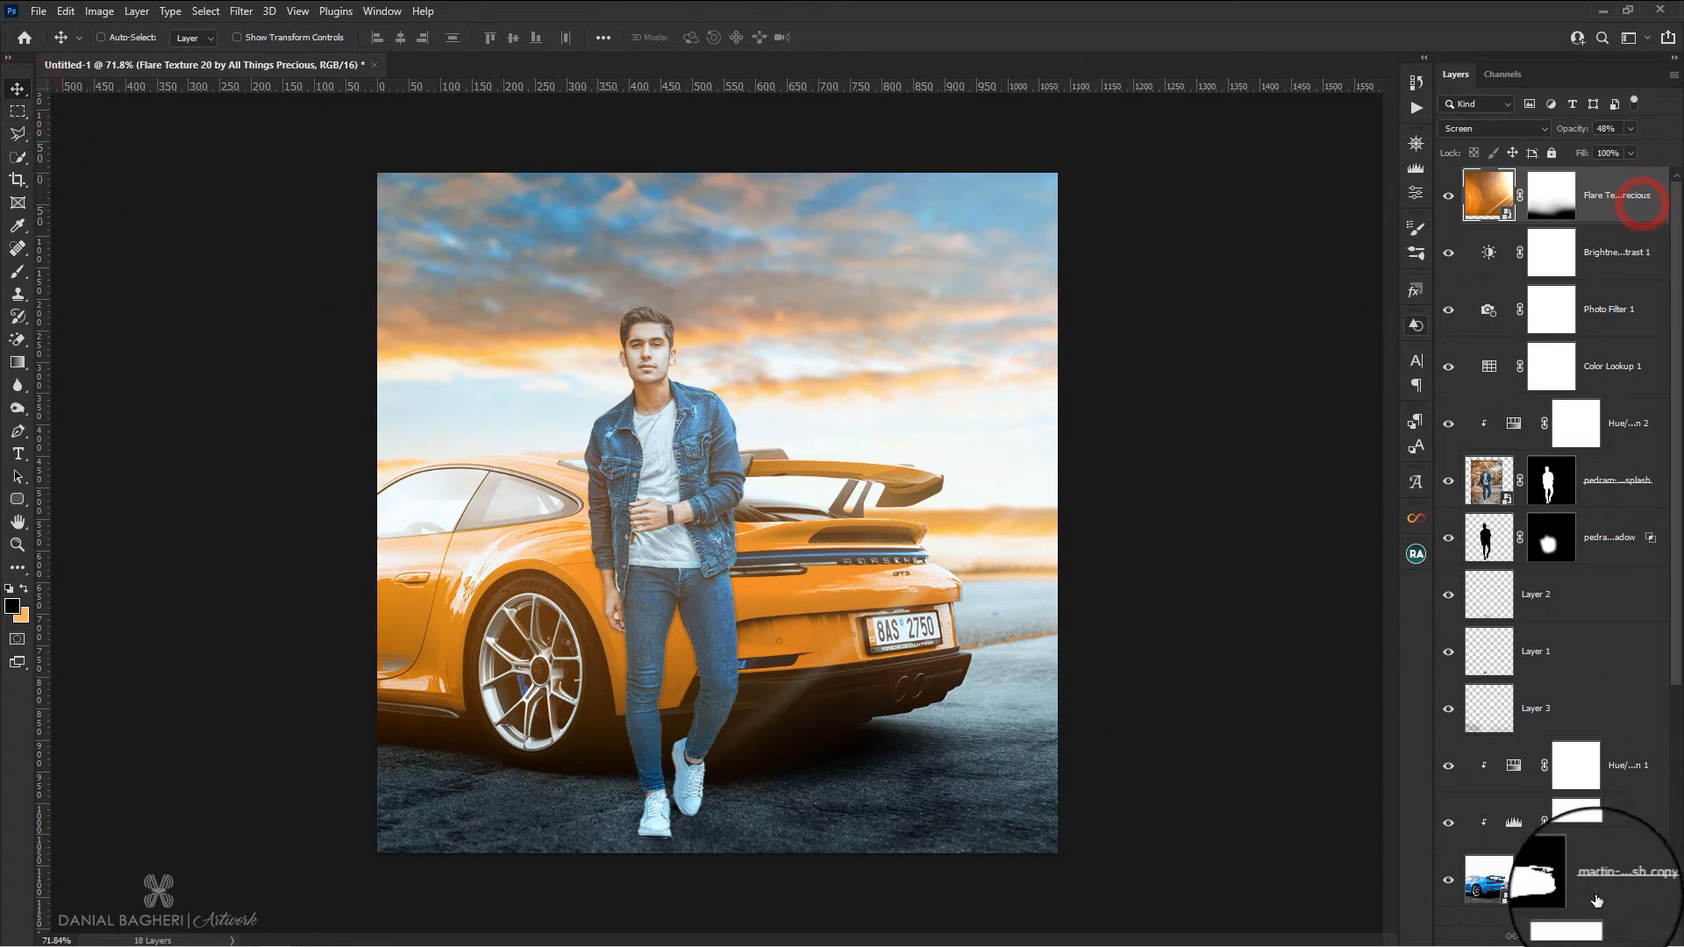
left_click(1584, 936)
left_click(1566, 660)
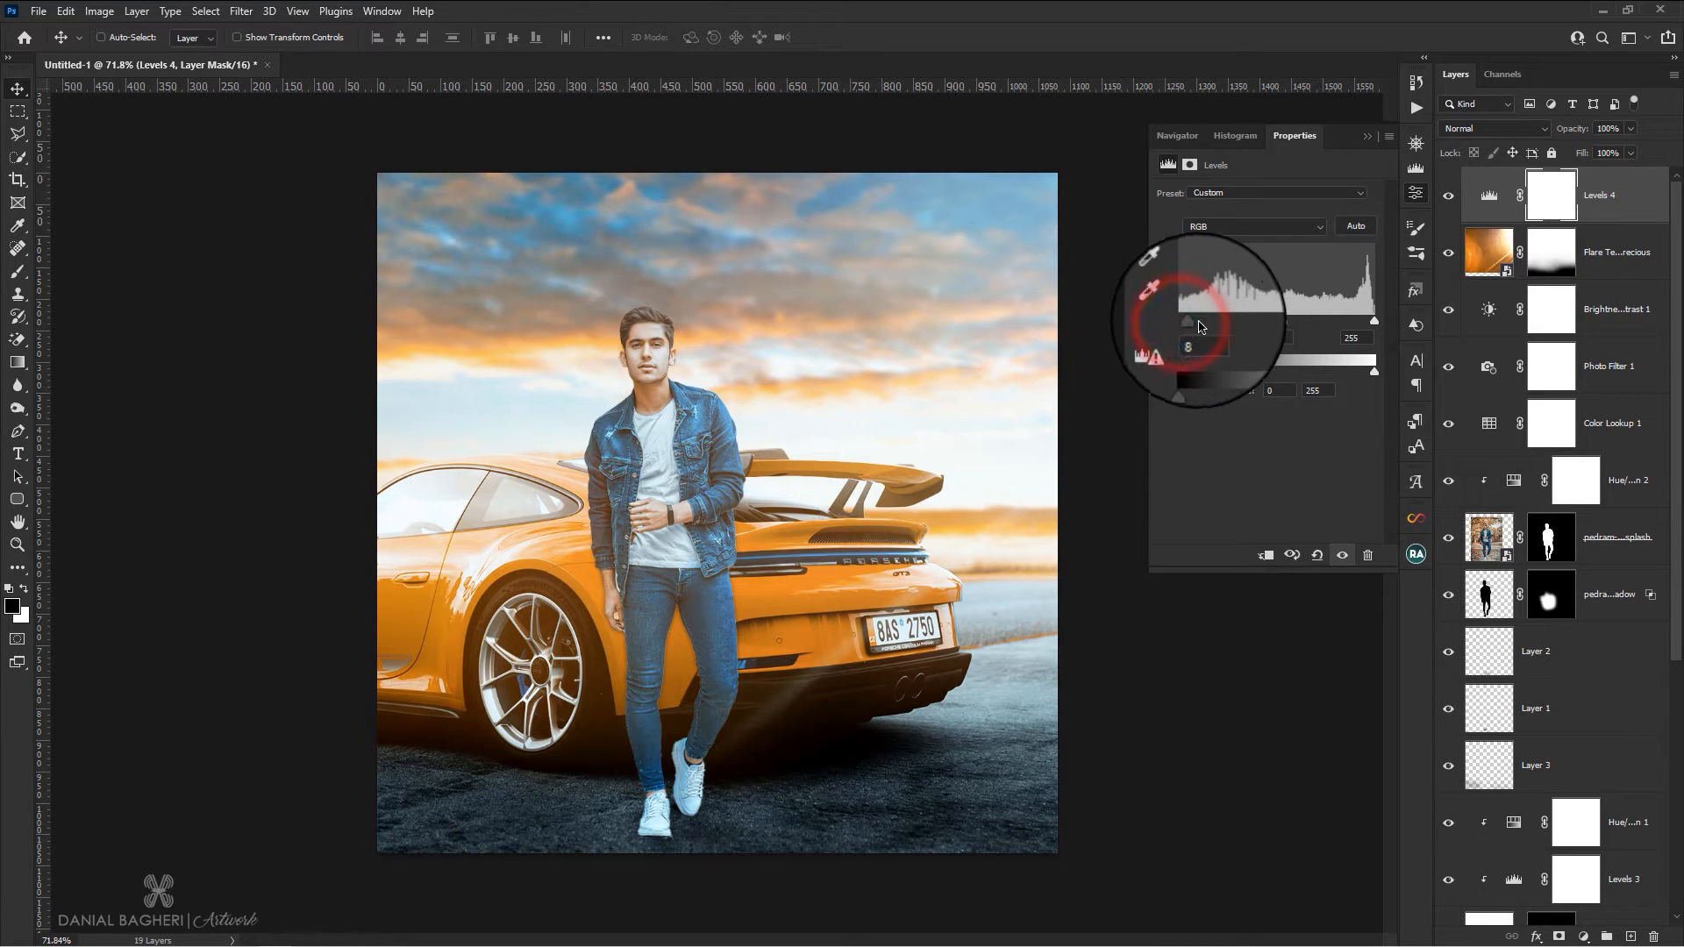
left_click_drag(1281, 322, 1294, 324)
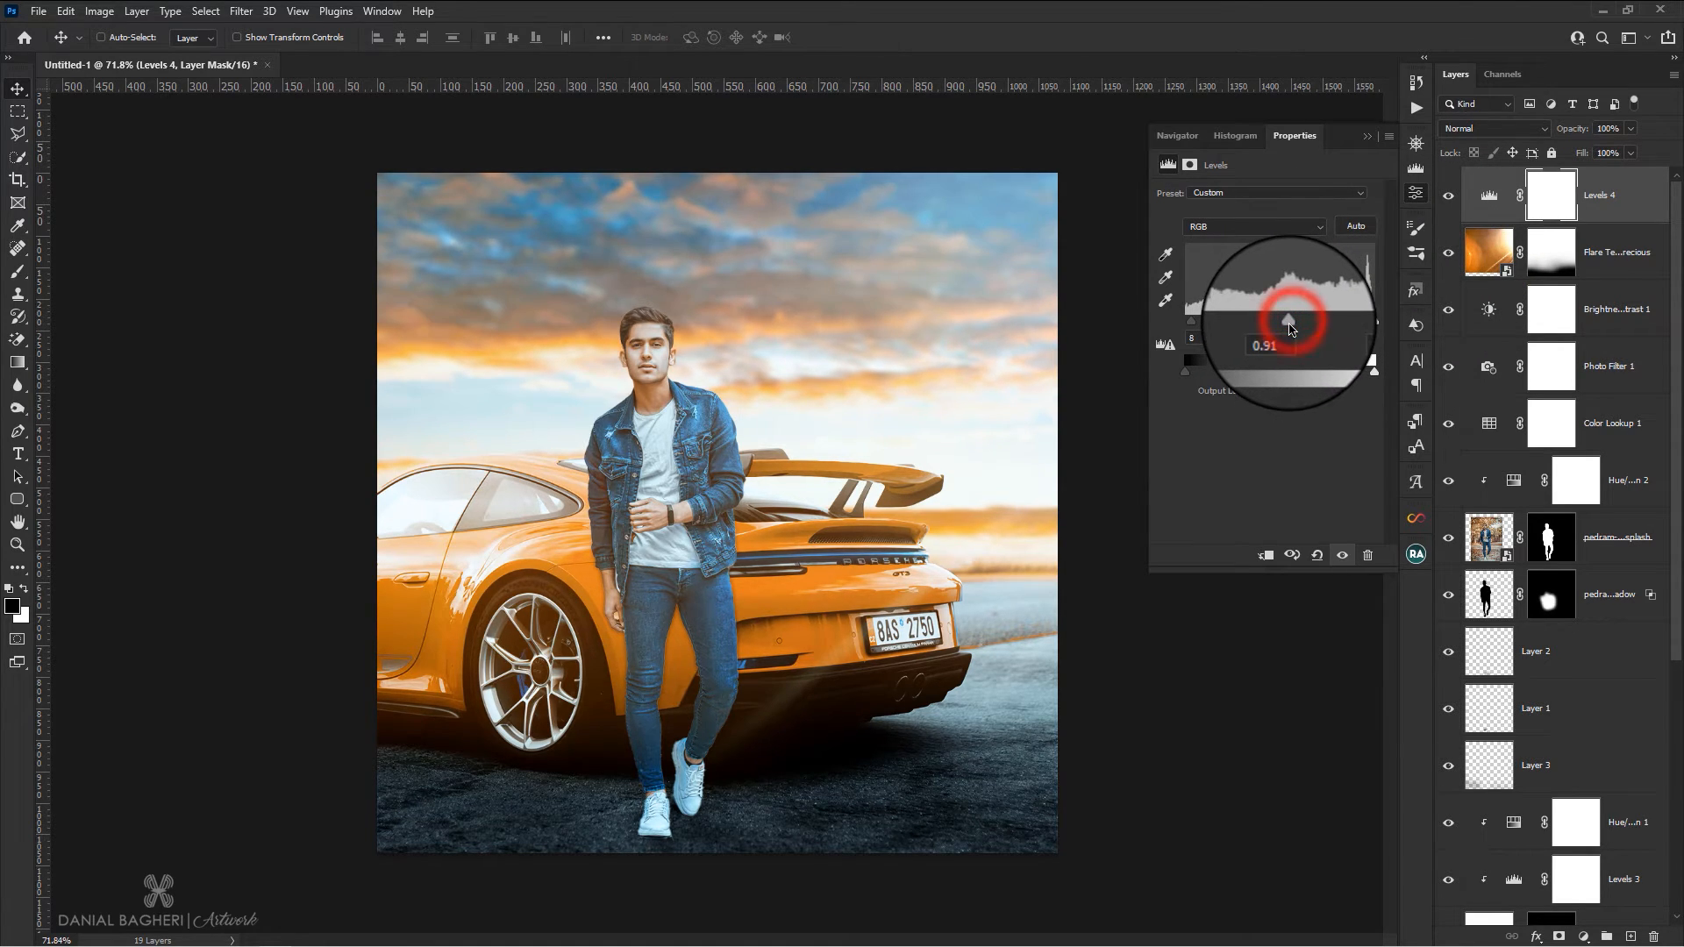
left_click(1415, 192)
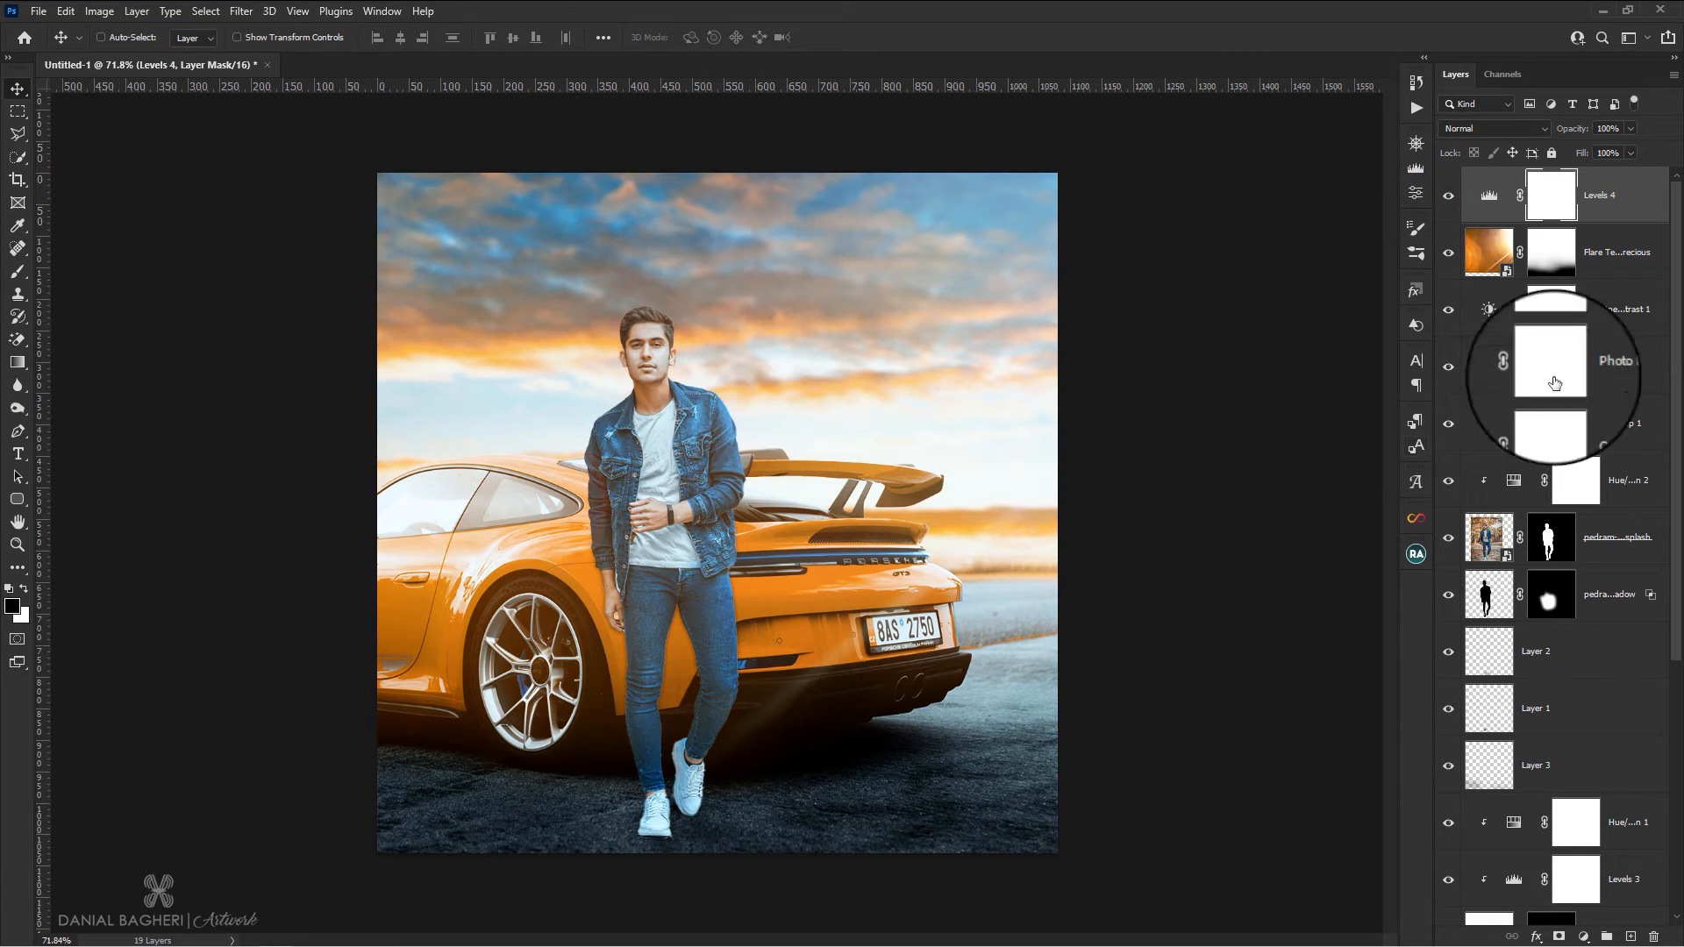
Create a new layer above the Levels adjustment and stamp all visible layers into it
left_click(1589, 186)
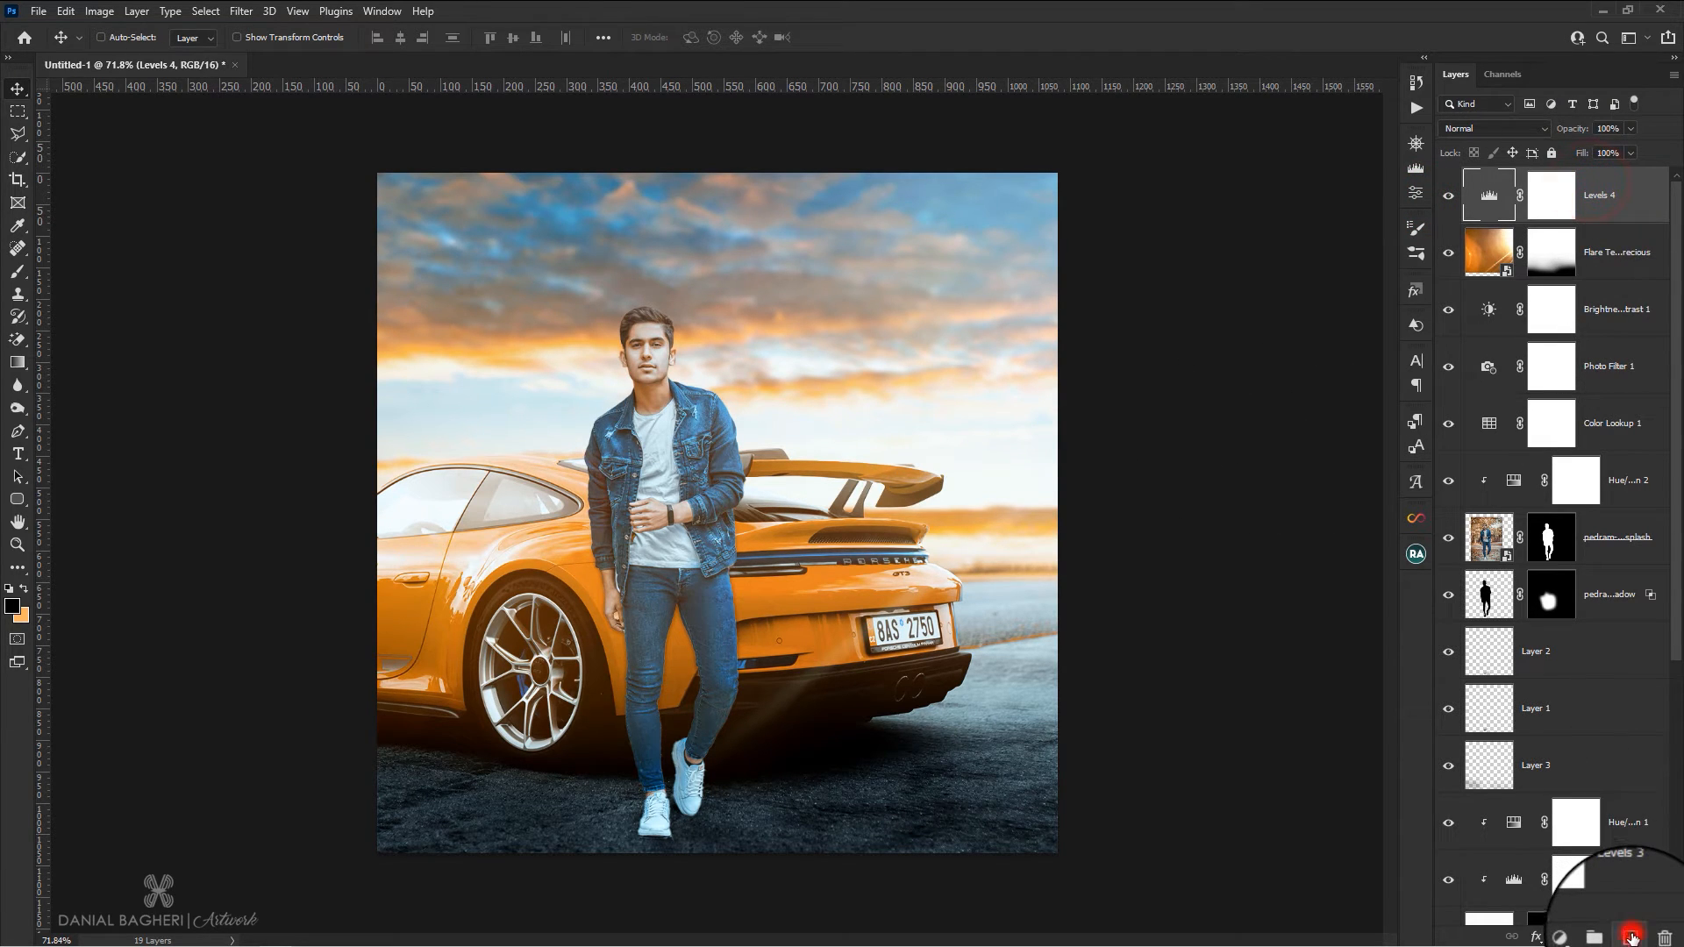
left_click(1632, 937)
left_click(1550, 195)
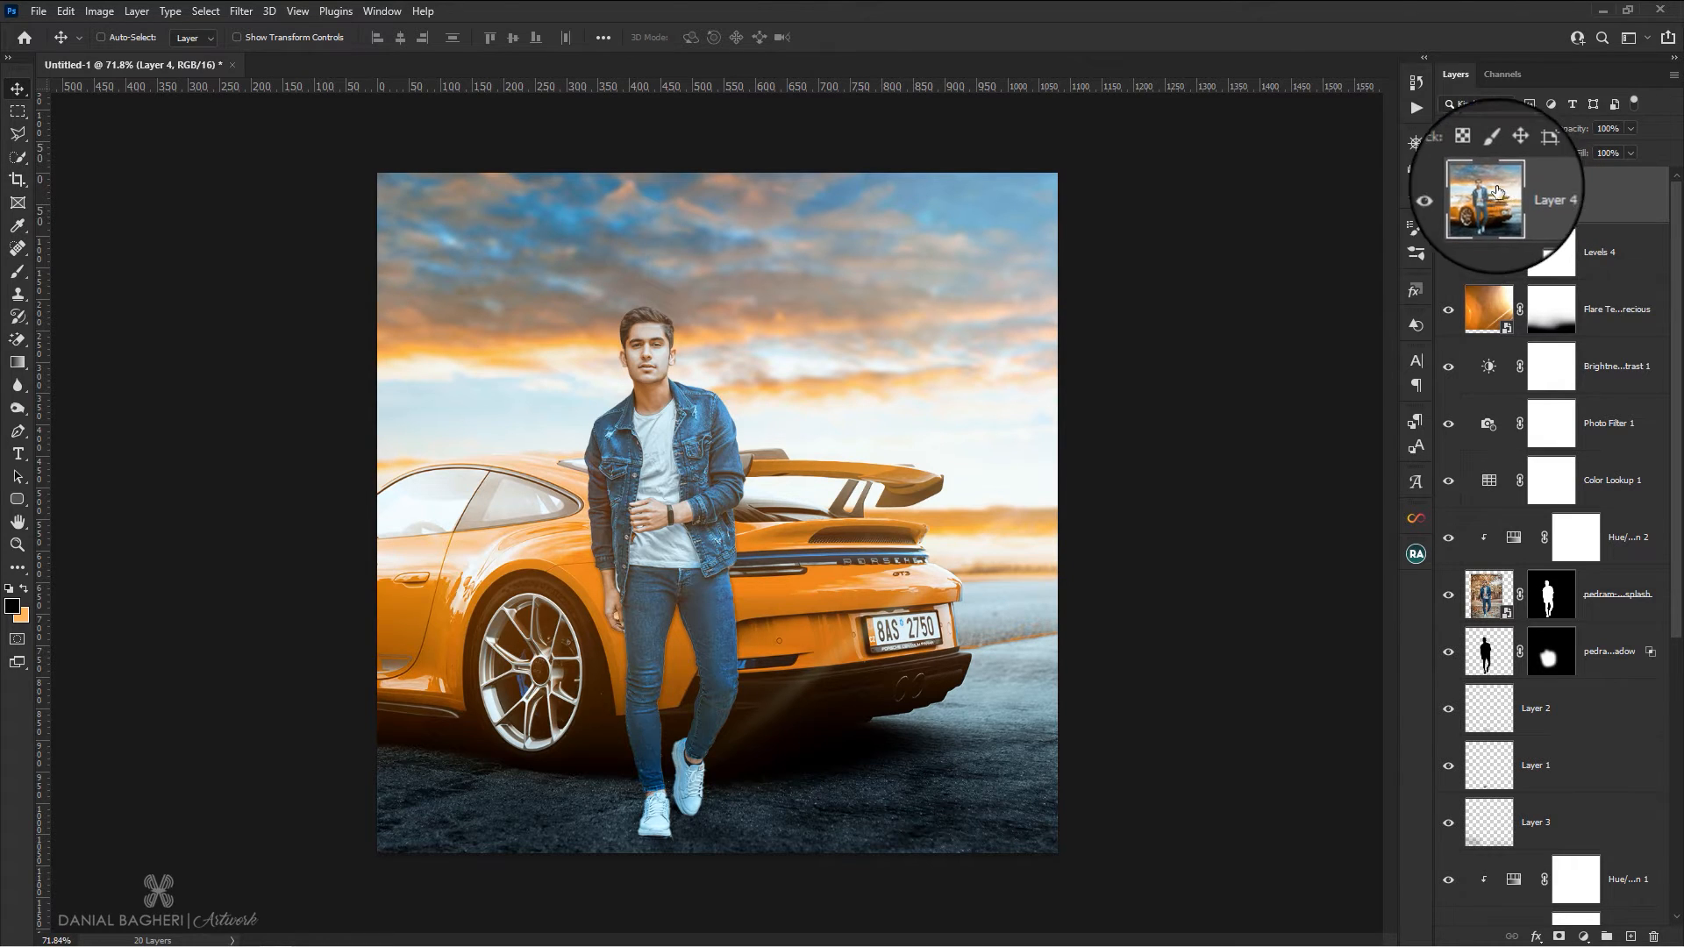
In the Camera Raw Filter, set Temperature +8, Contrast +27, Highlights +18, Shadows +7, Whites -33 and Blacks +20 on the merged layer
left_click(239, 9)
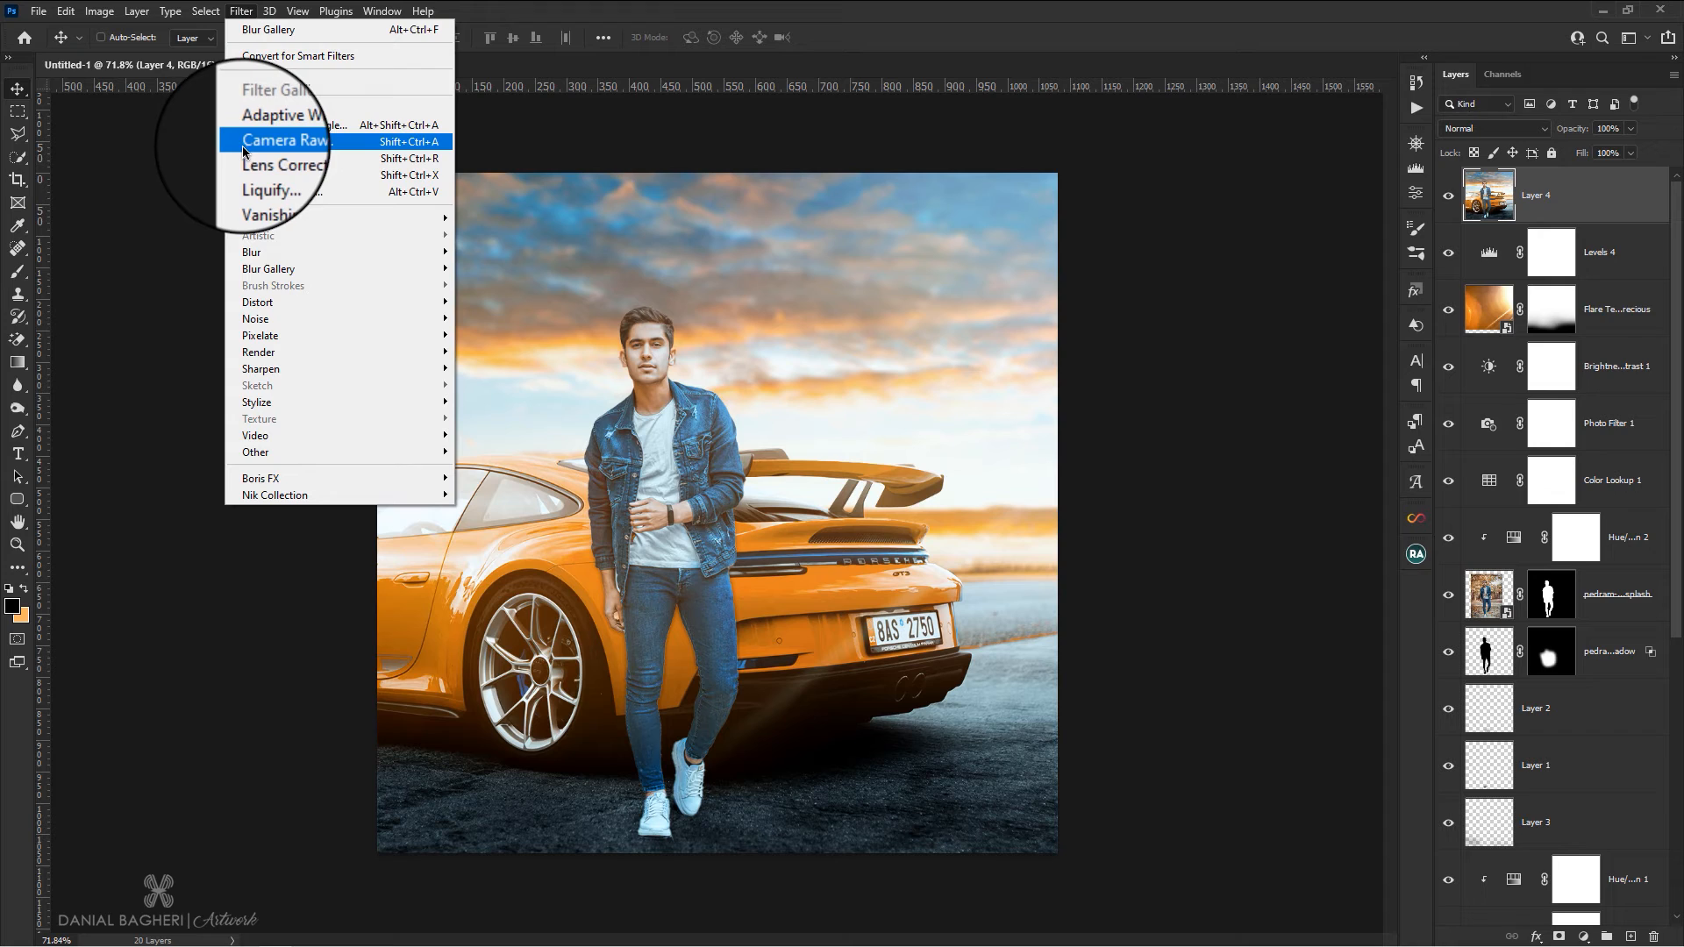
left_click(276, 144)
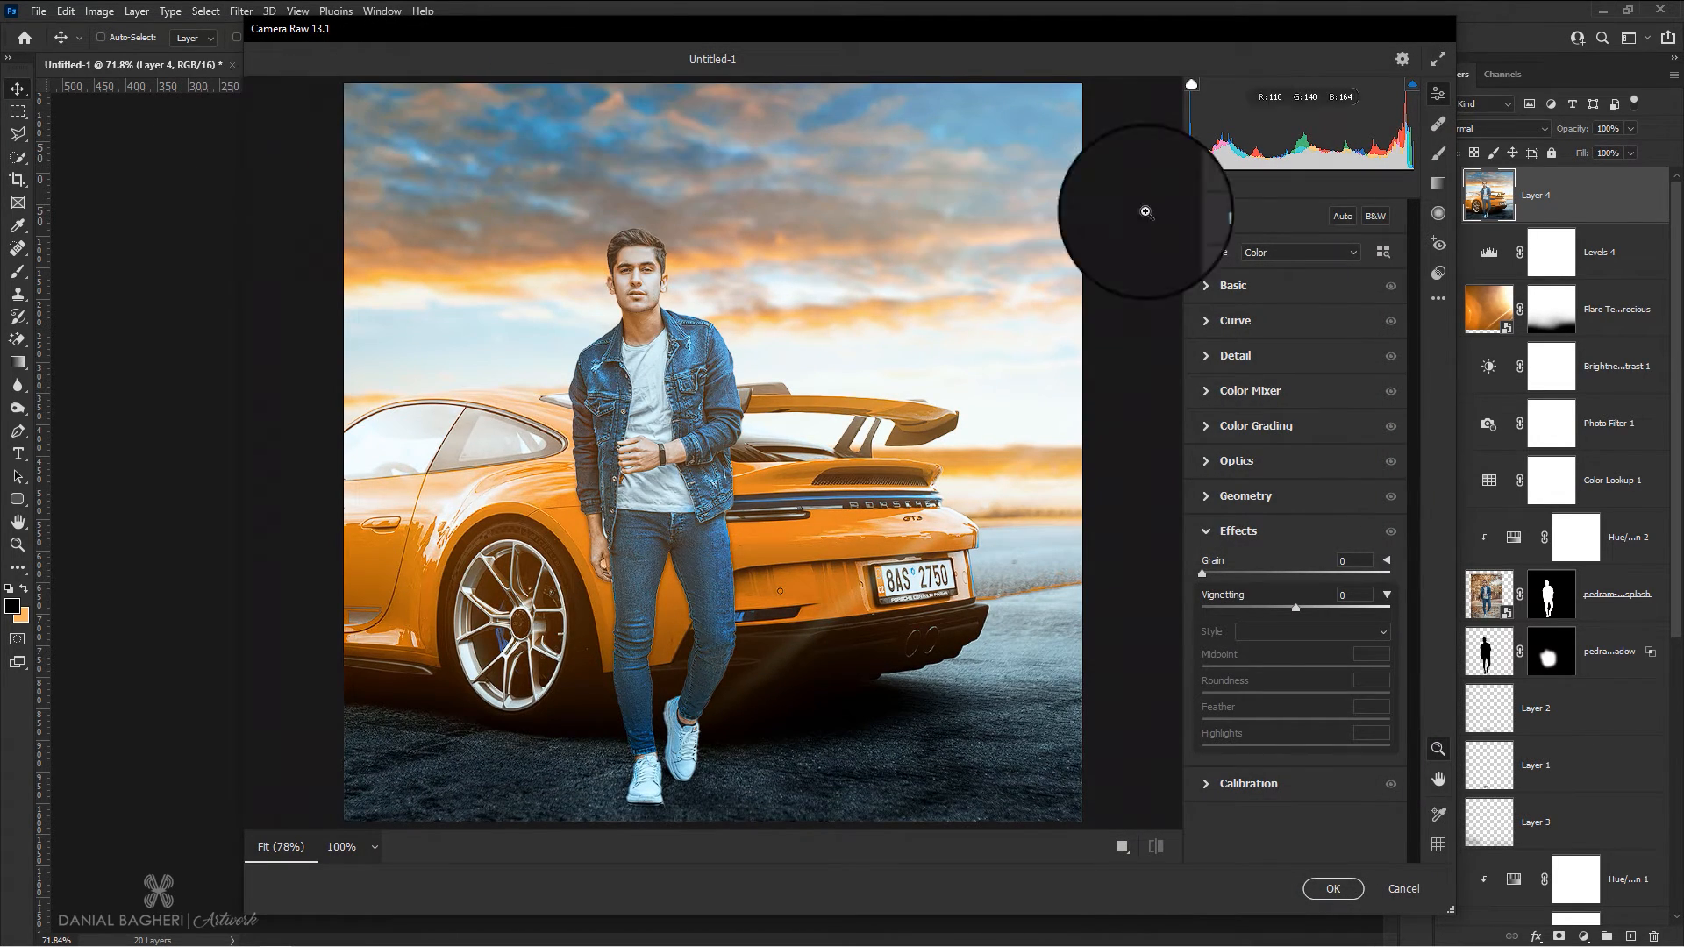
left_click(1206, 287)
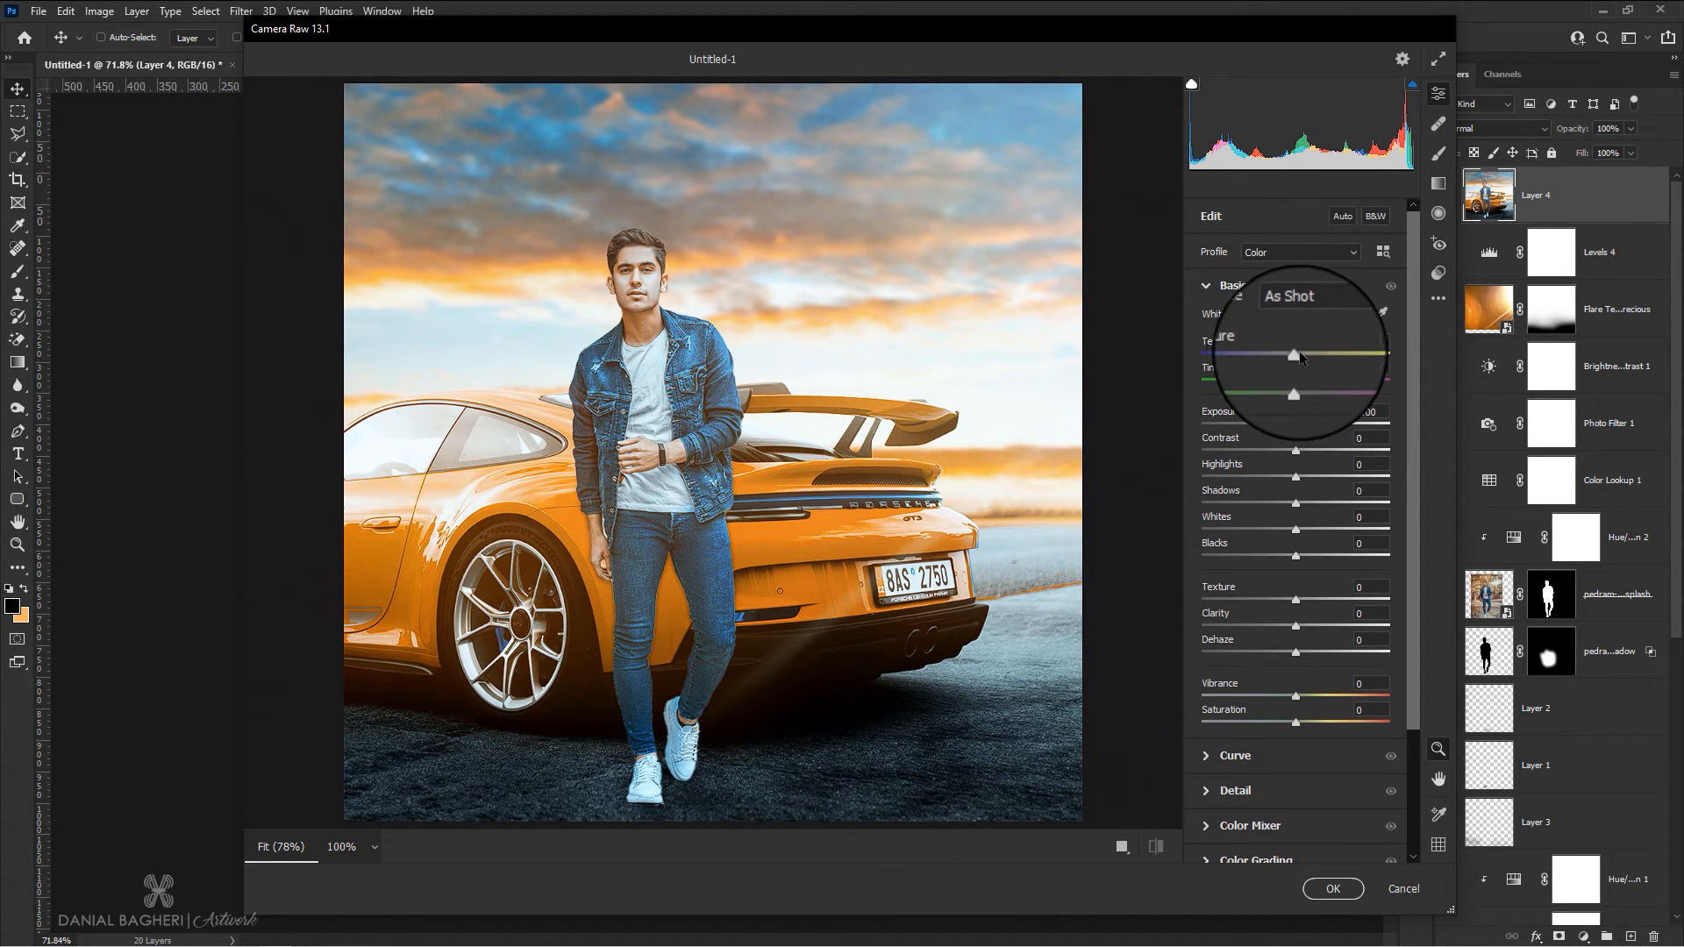
left_click_drag(1301, 356, 1307, 355)
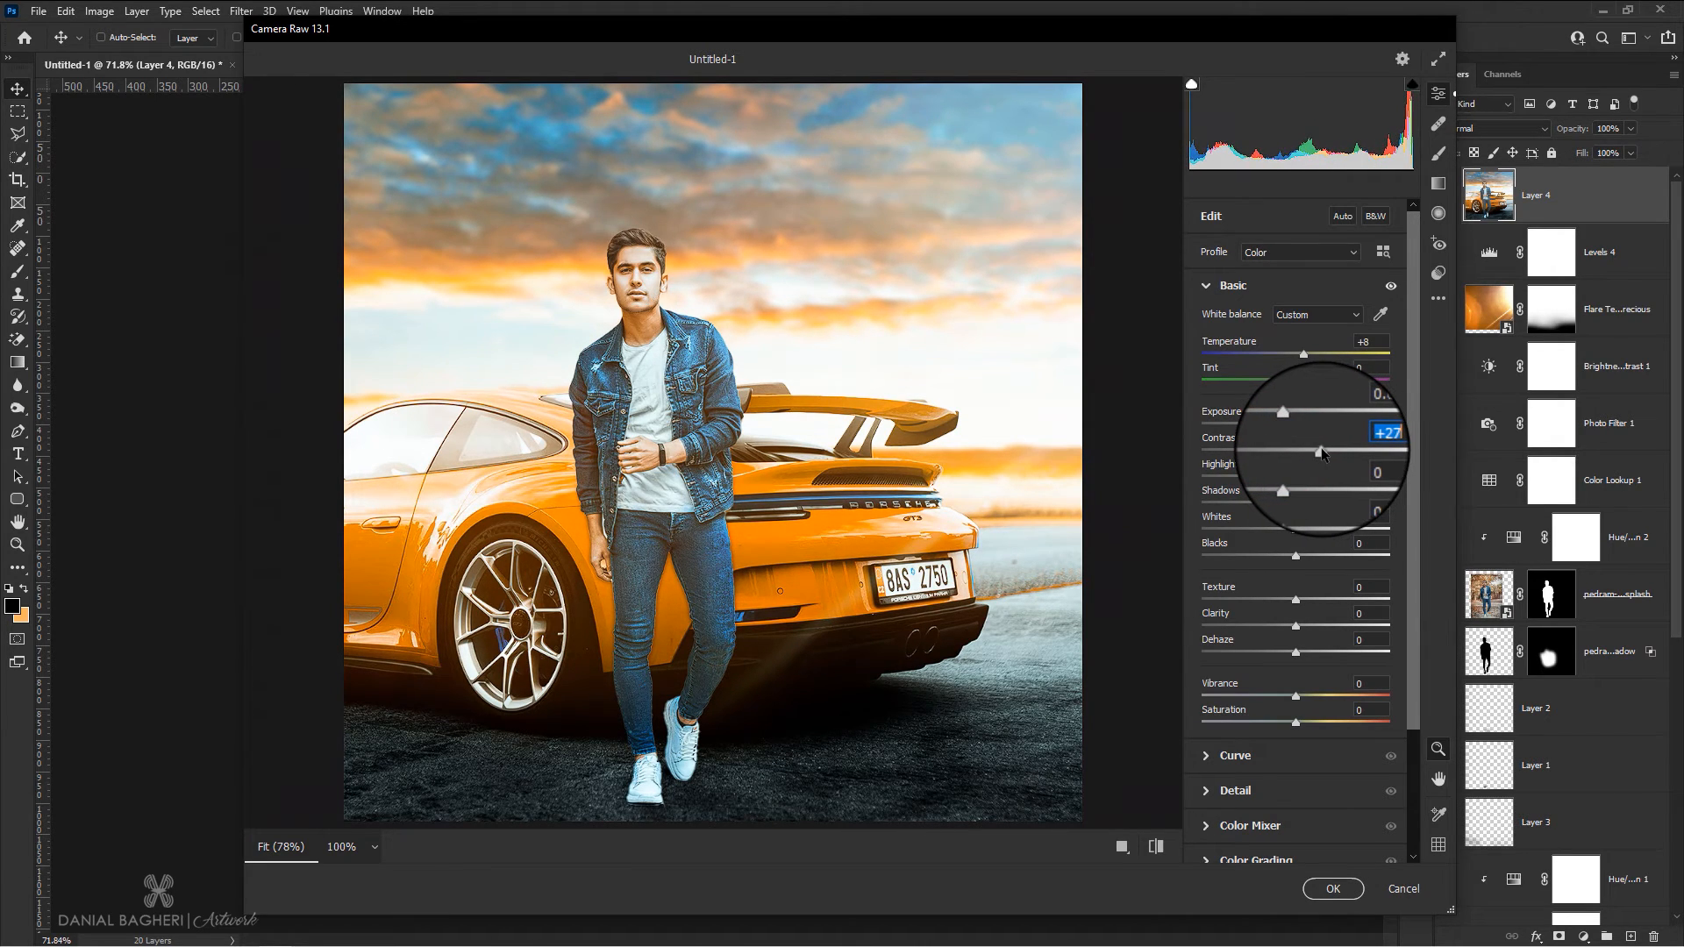
mouse_move(1296, 481)
left_mouse_down()
mouse_move(1312, 479)
mouse_move(1304, 504)
left_mouse_up()
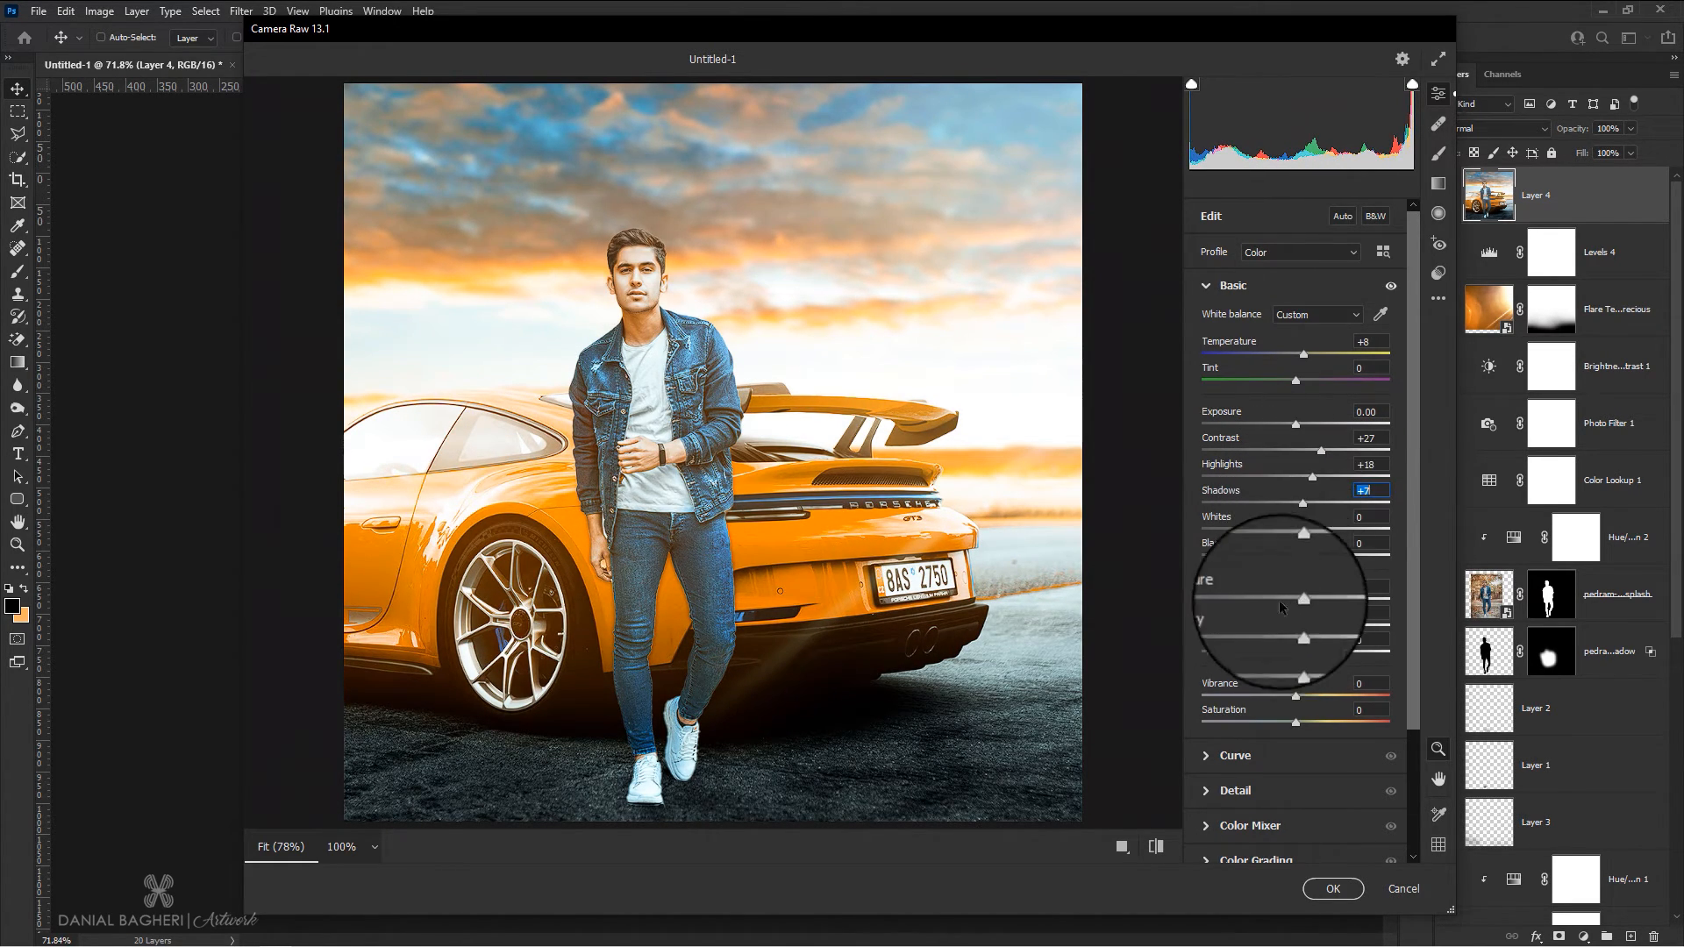
left_click_drag(1322, 536, 1252, 541)
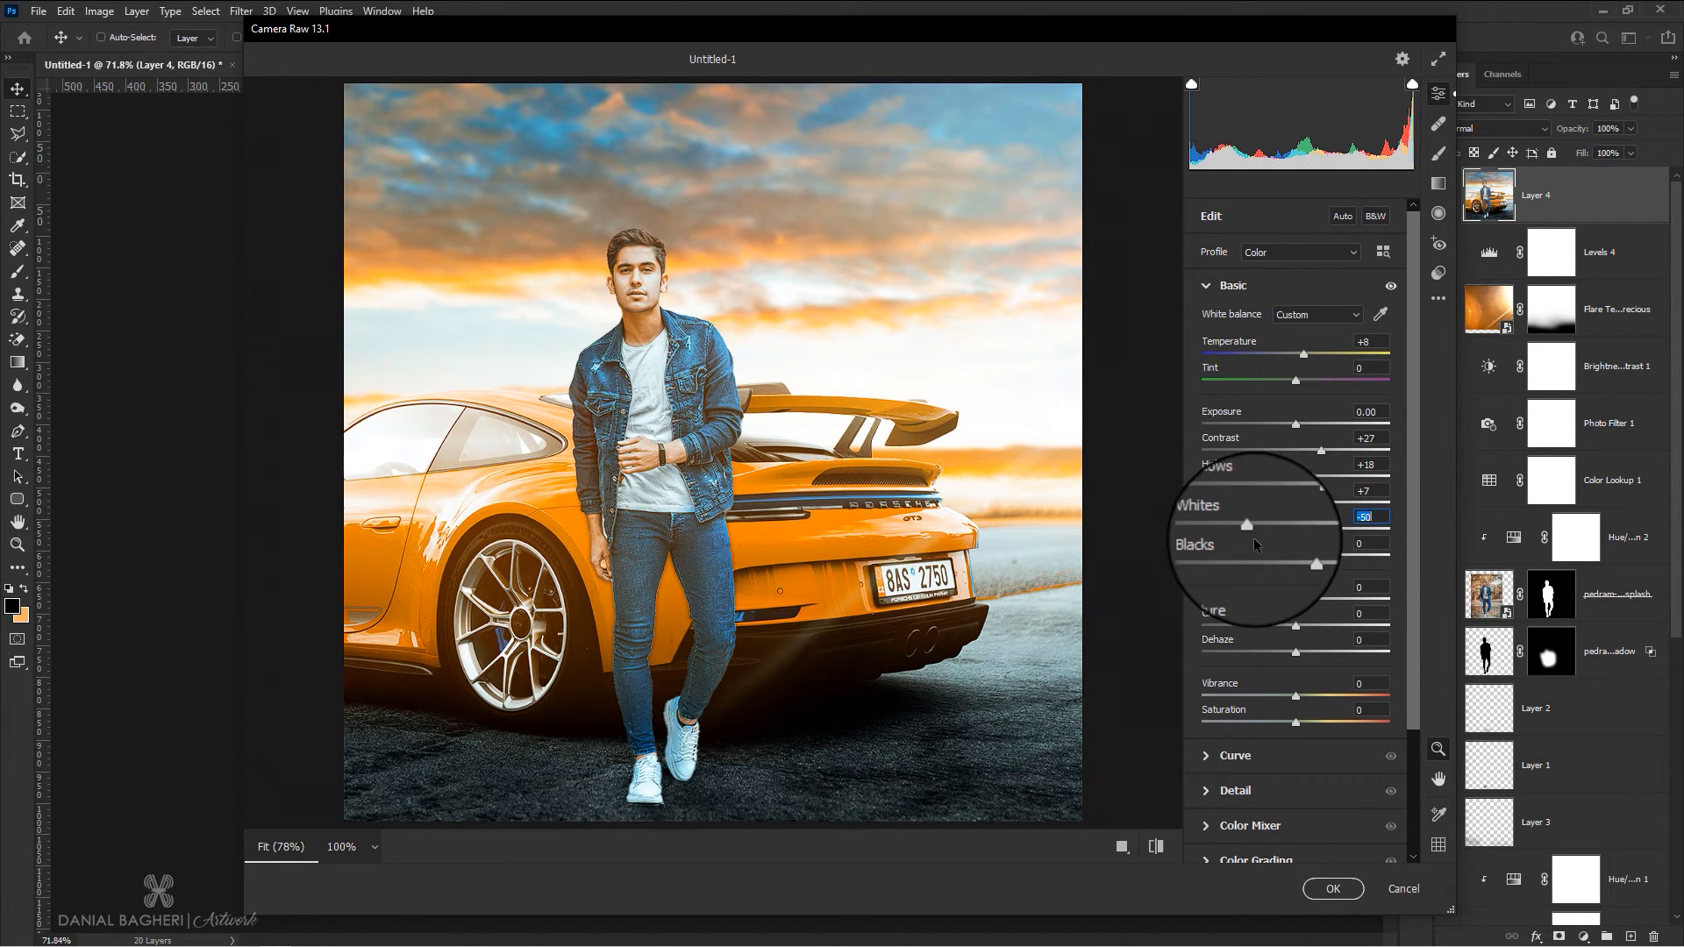
left_click(1295, 556)
left_click_drag(1289, 561, 1317, 557)
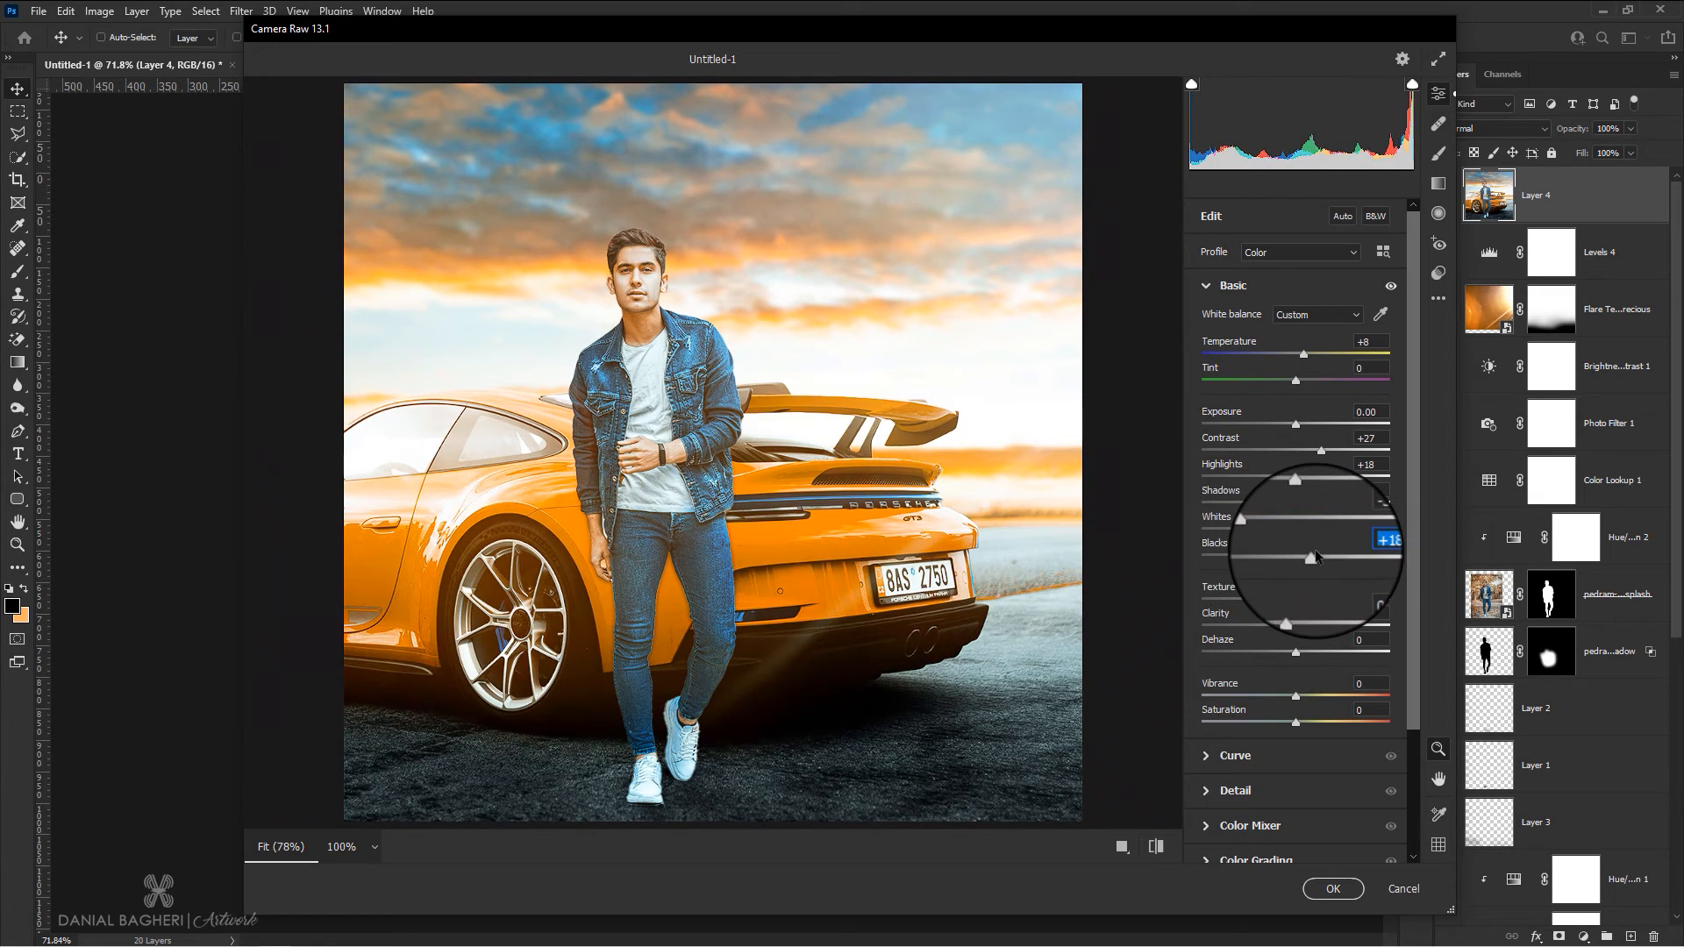
Set Texture, Clarity and Dehaze to +2 each in the Camera Raw basic adjustments
left_click(1371, 586)
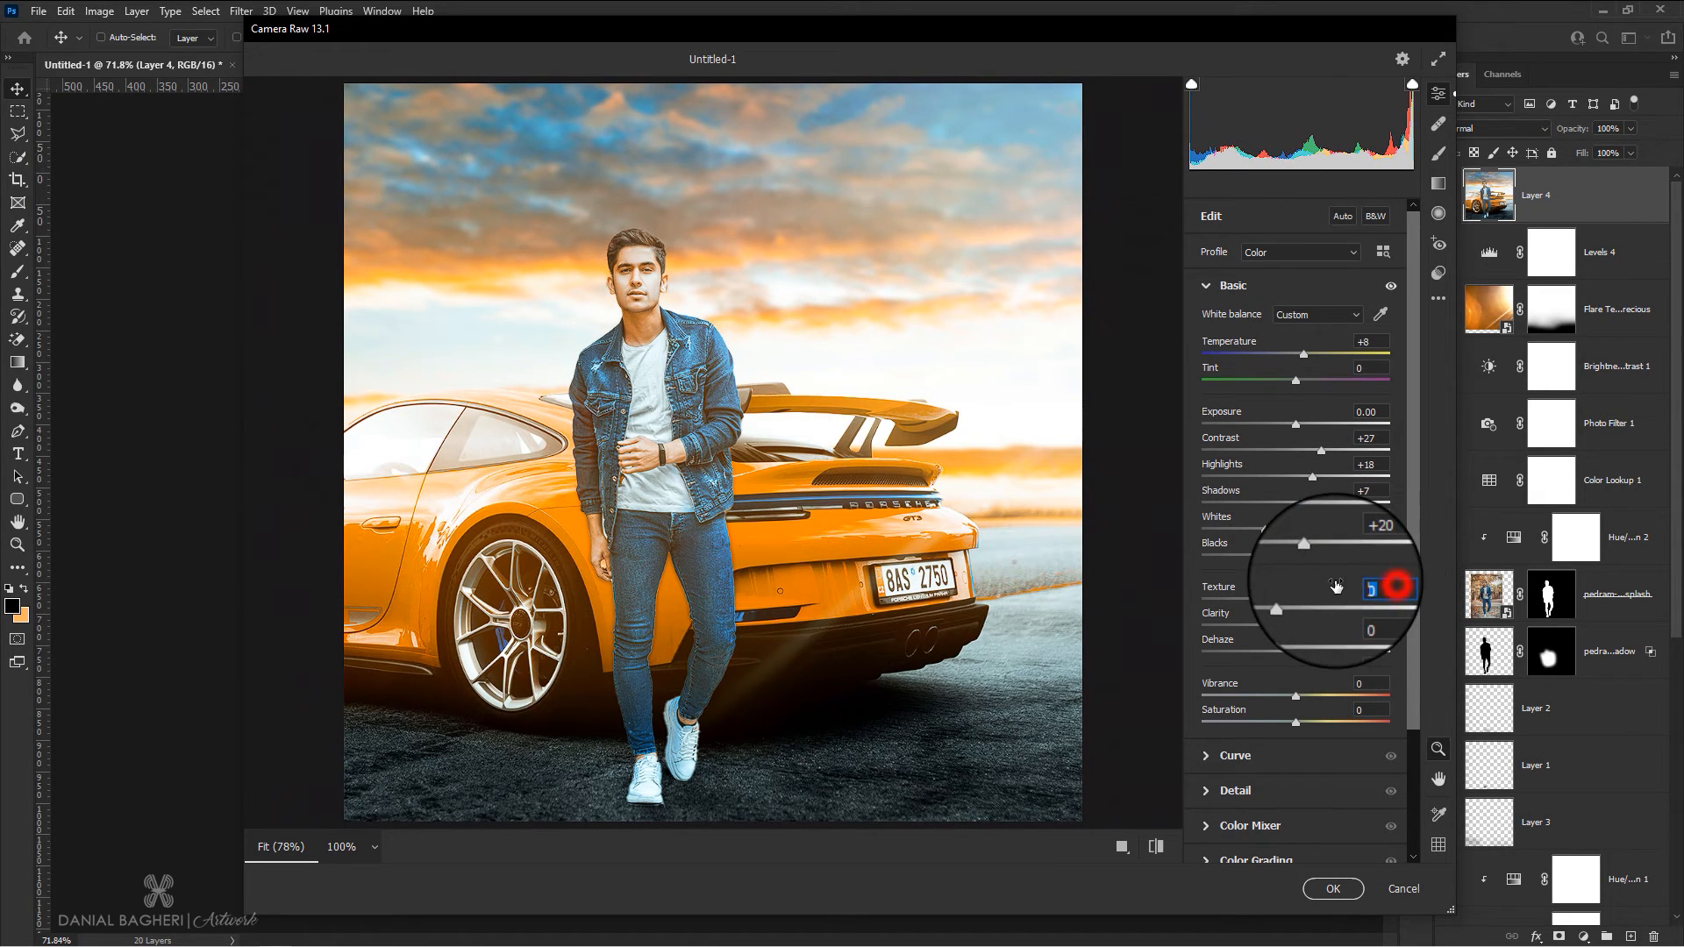
type("2")
left_click(1373, 640)
type("2")
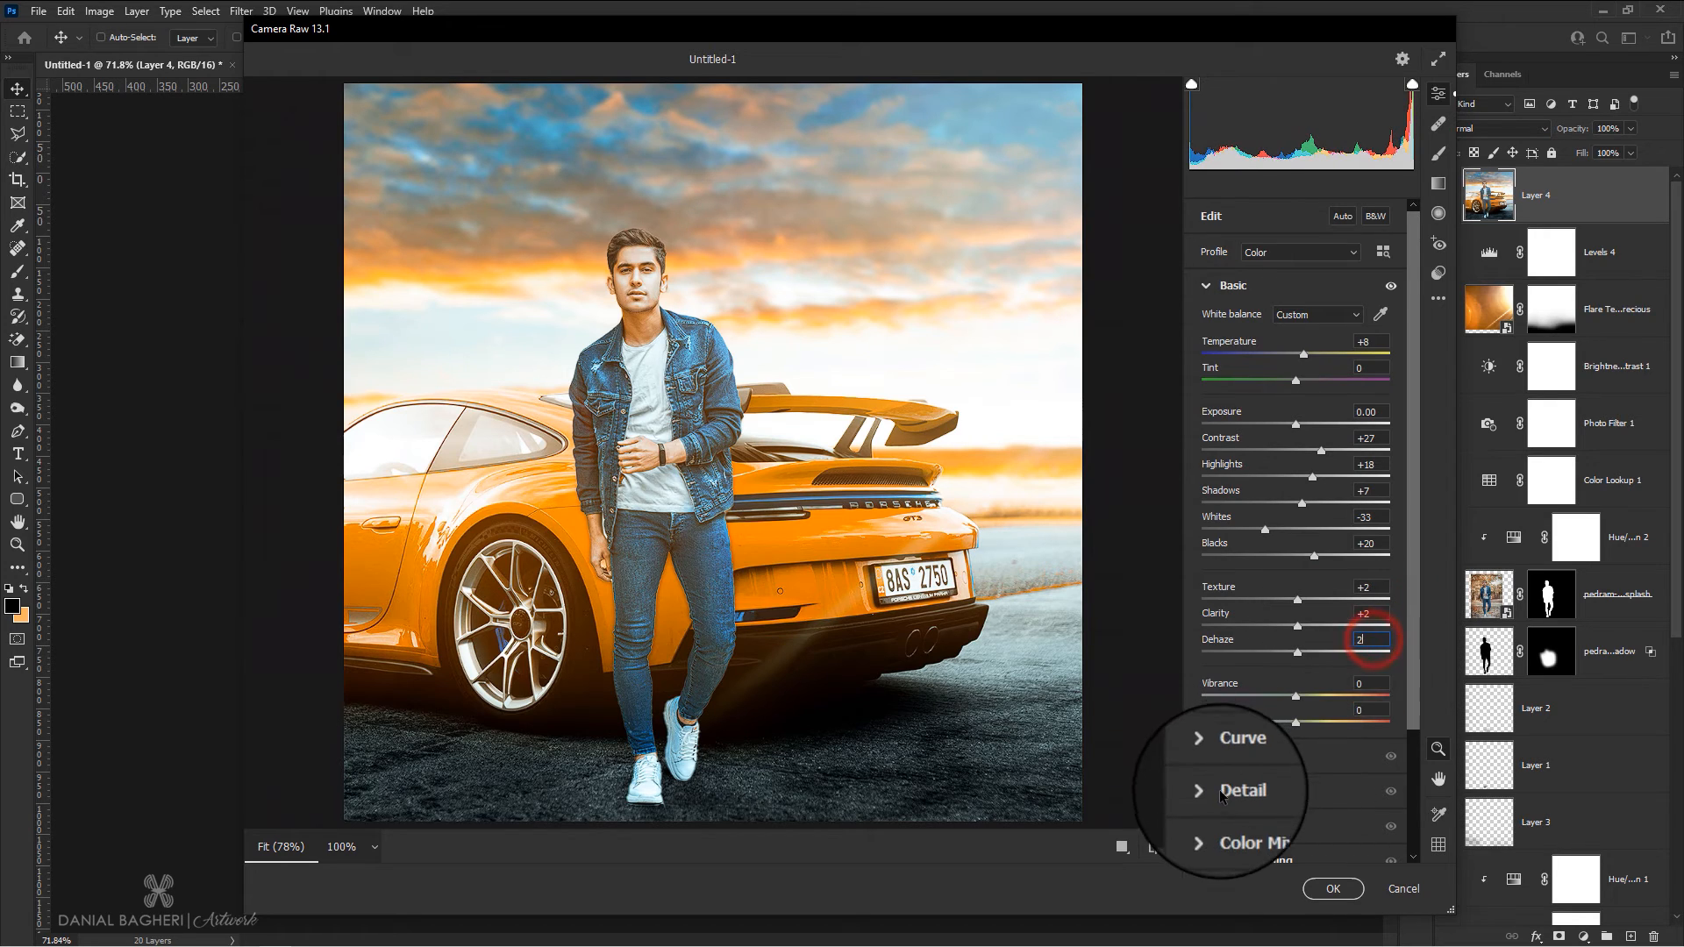
left_click(1208, 286)
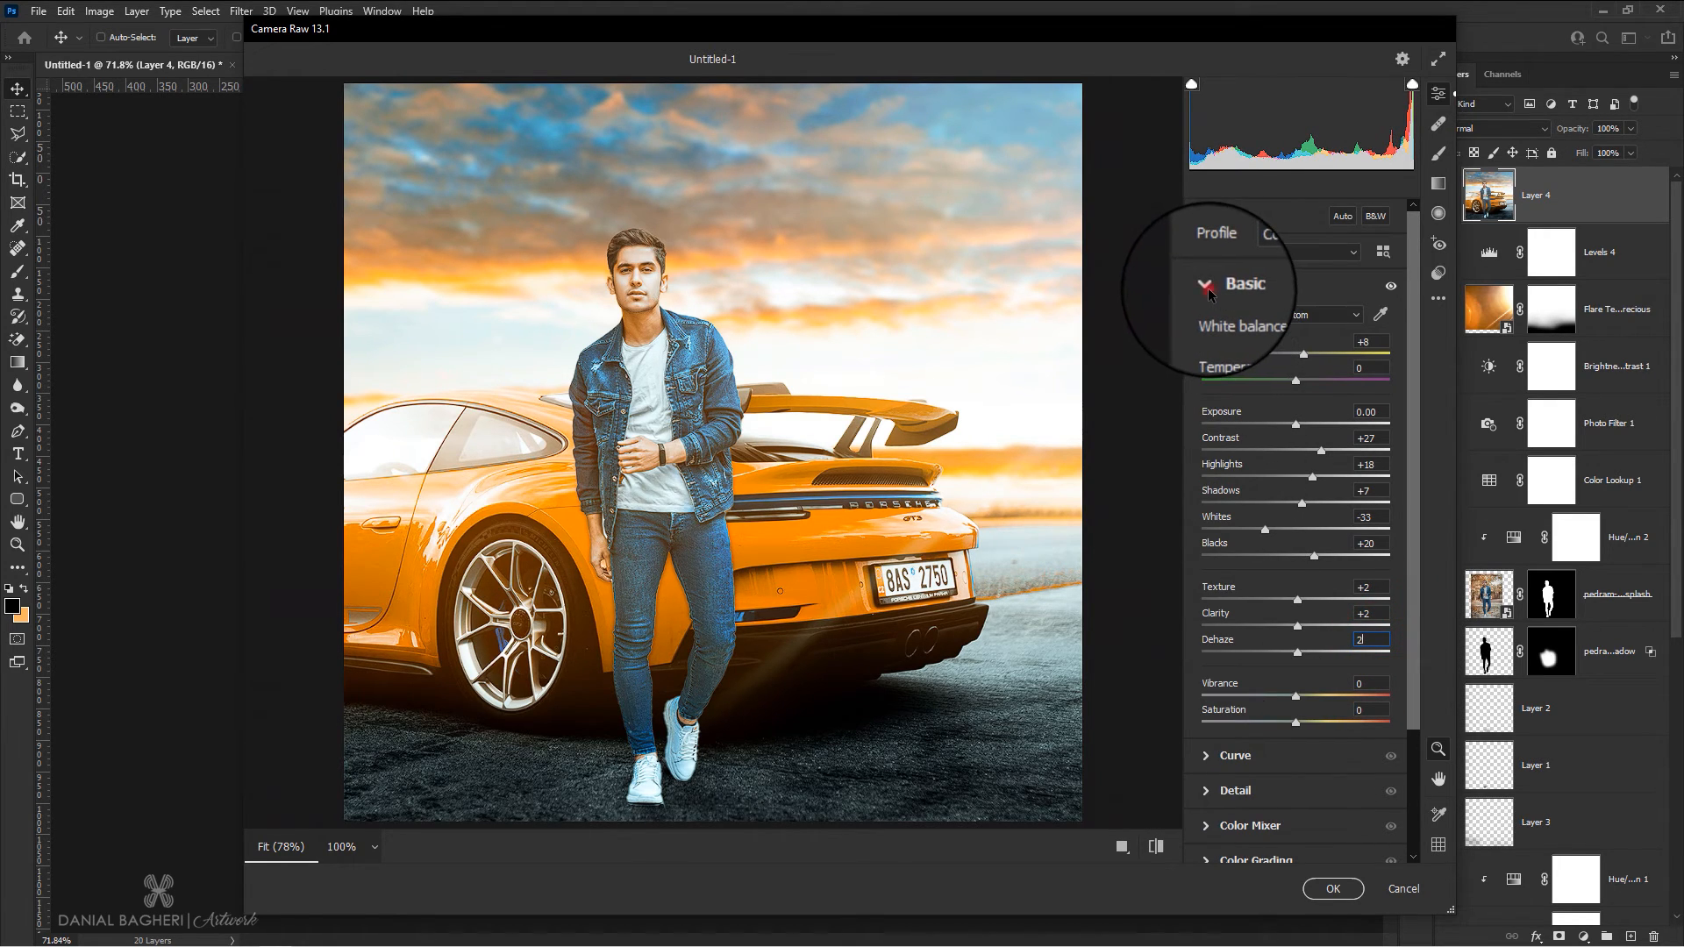
Set the Camera Raw sharpening amount to 20
left_click(1216, 363)
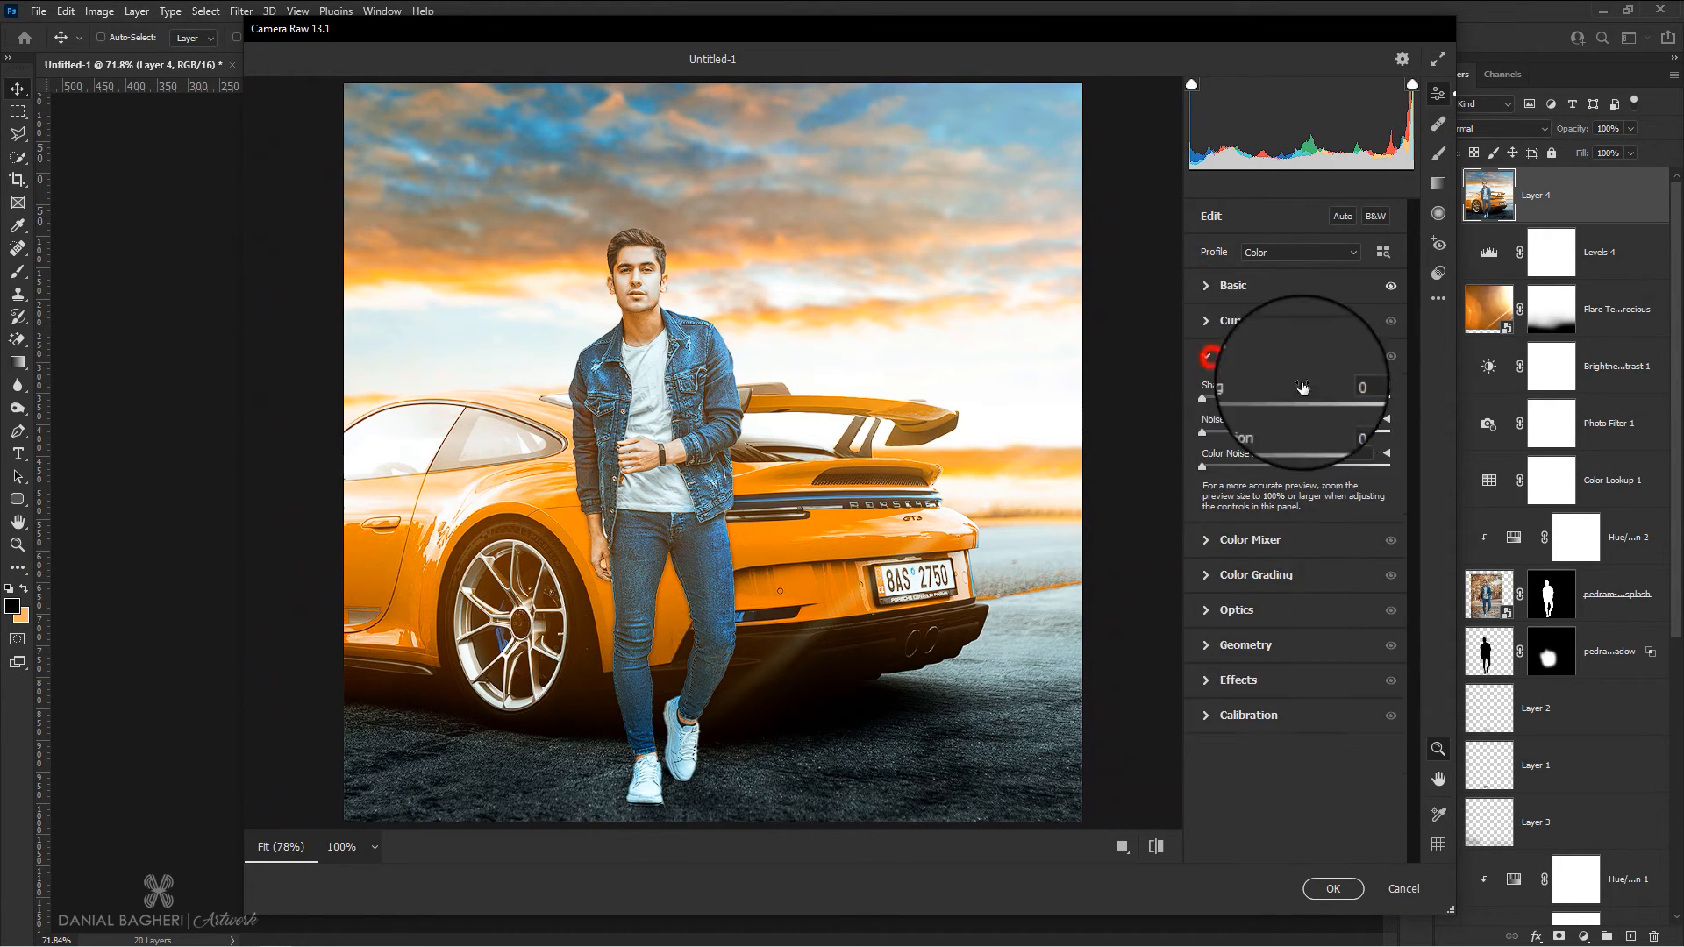
left_click(1365, 386)
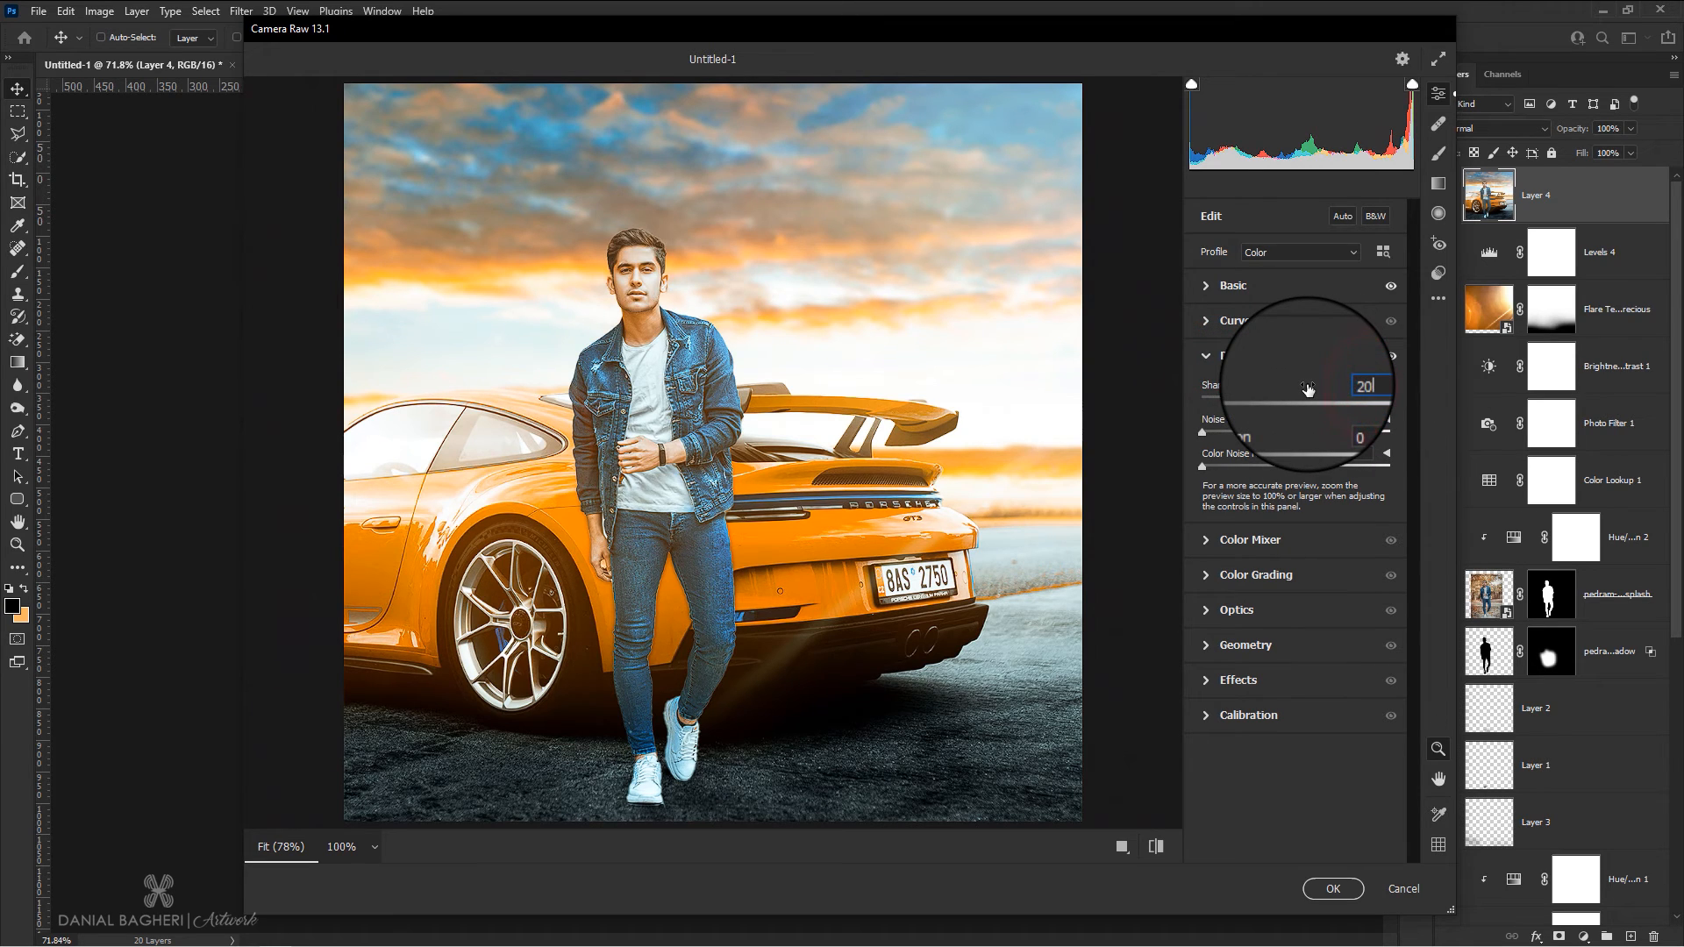
left_click(1209, 356)
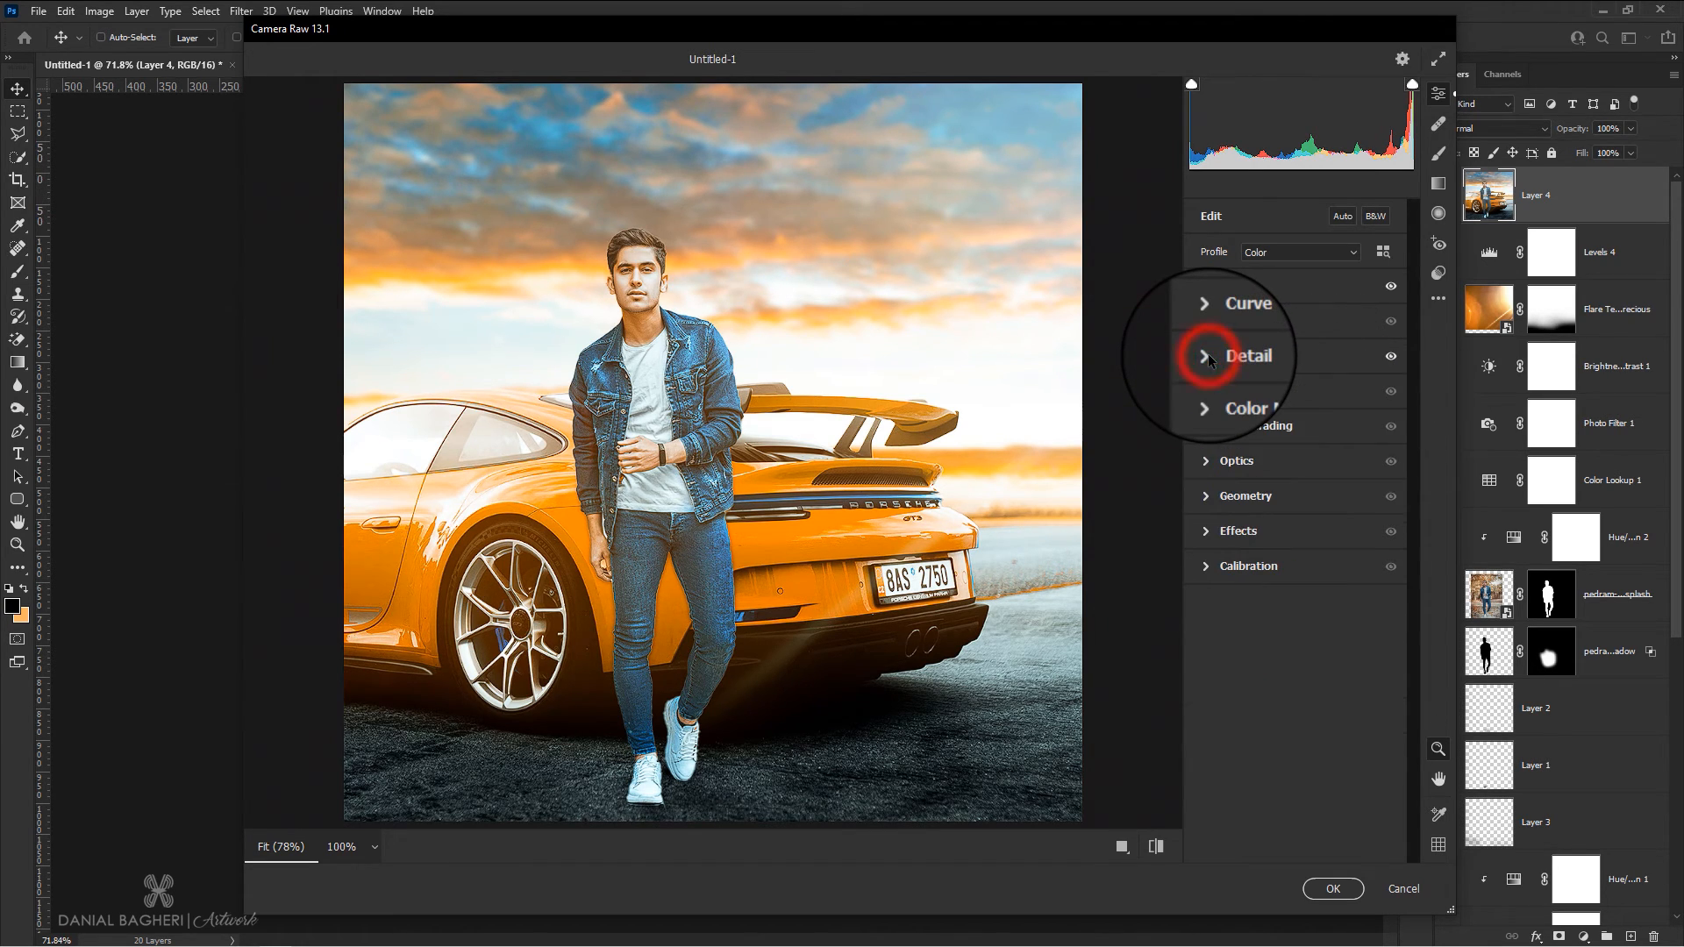
Set the vignetting to -12, compare with the default settings, and apply the Camera Raw filter
left_click(1207, 532)
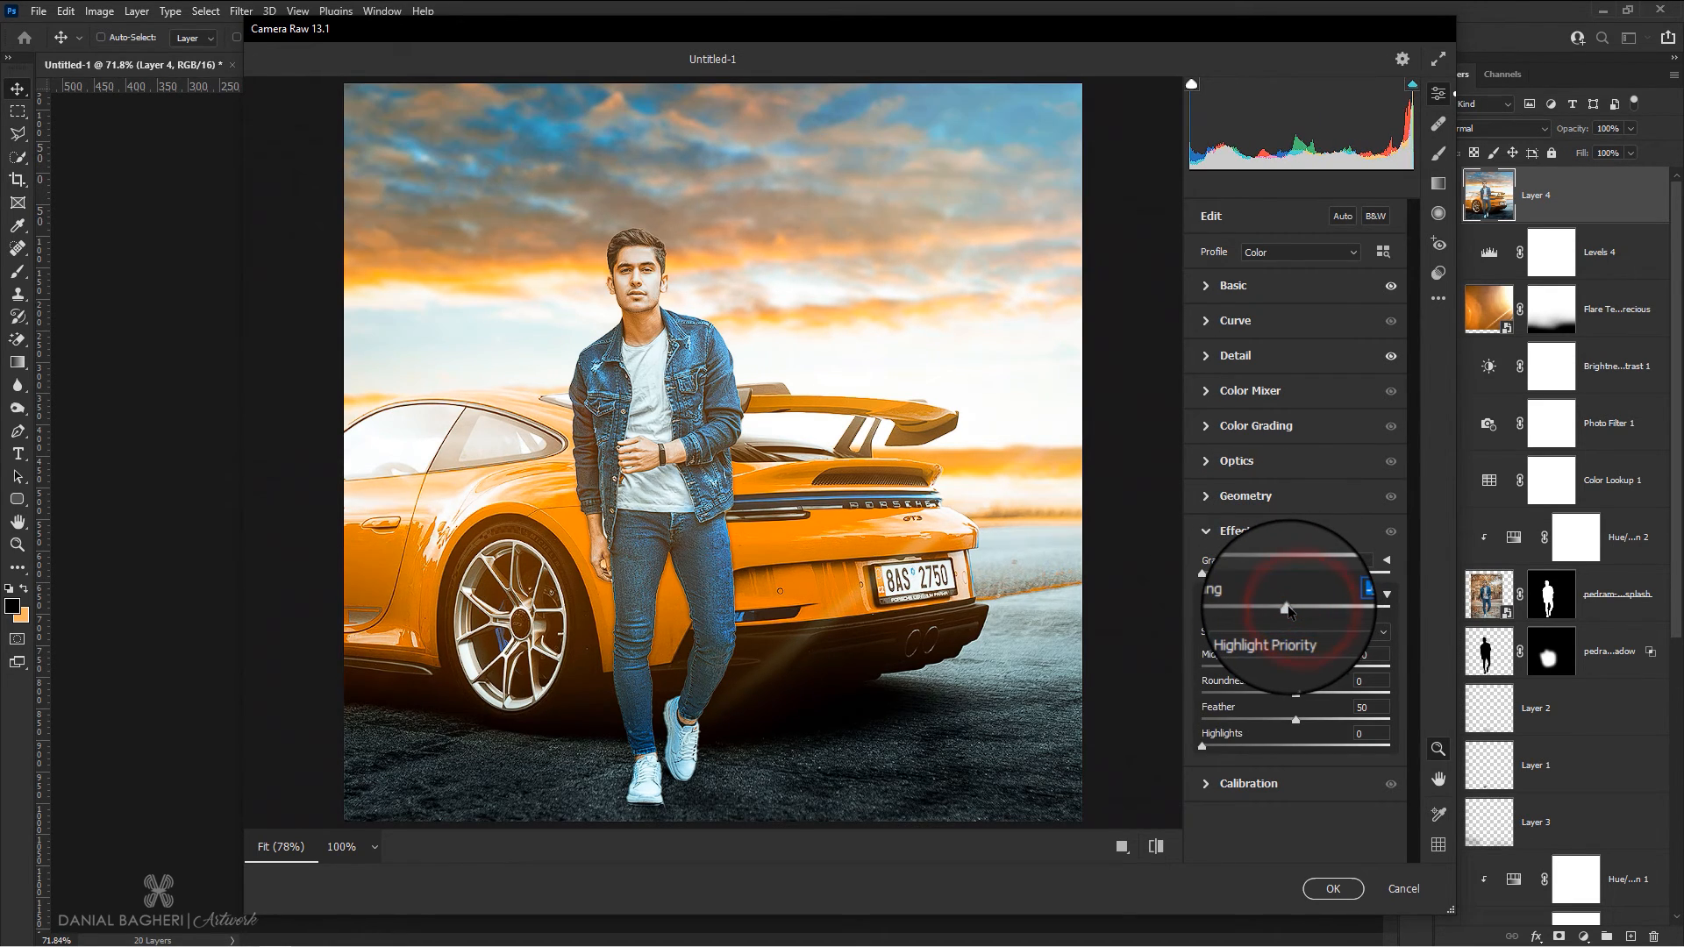
left_click(1156, 847)
left_click(1158, 850)
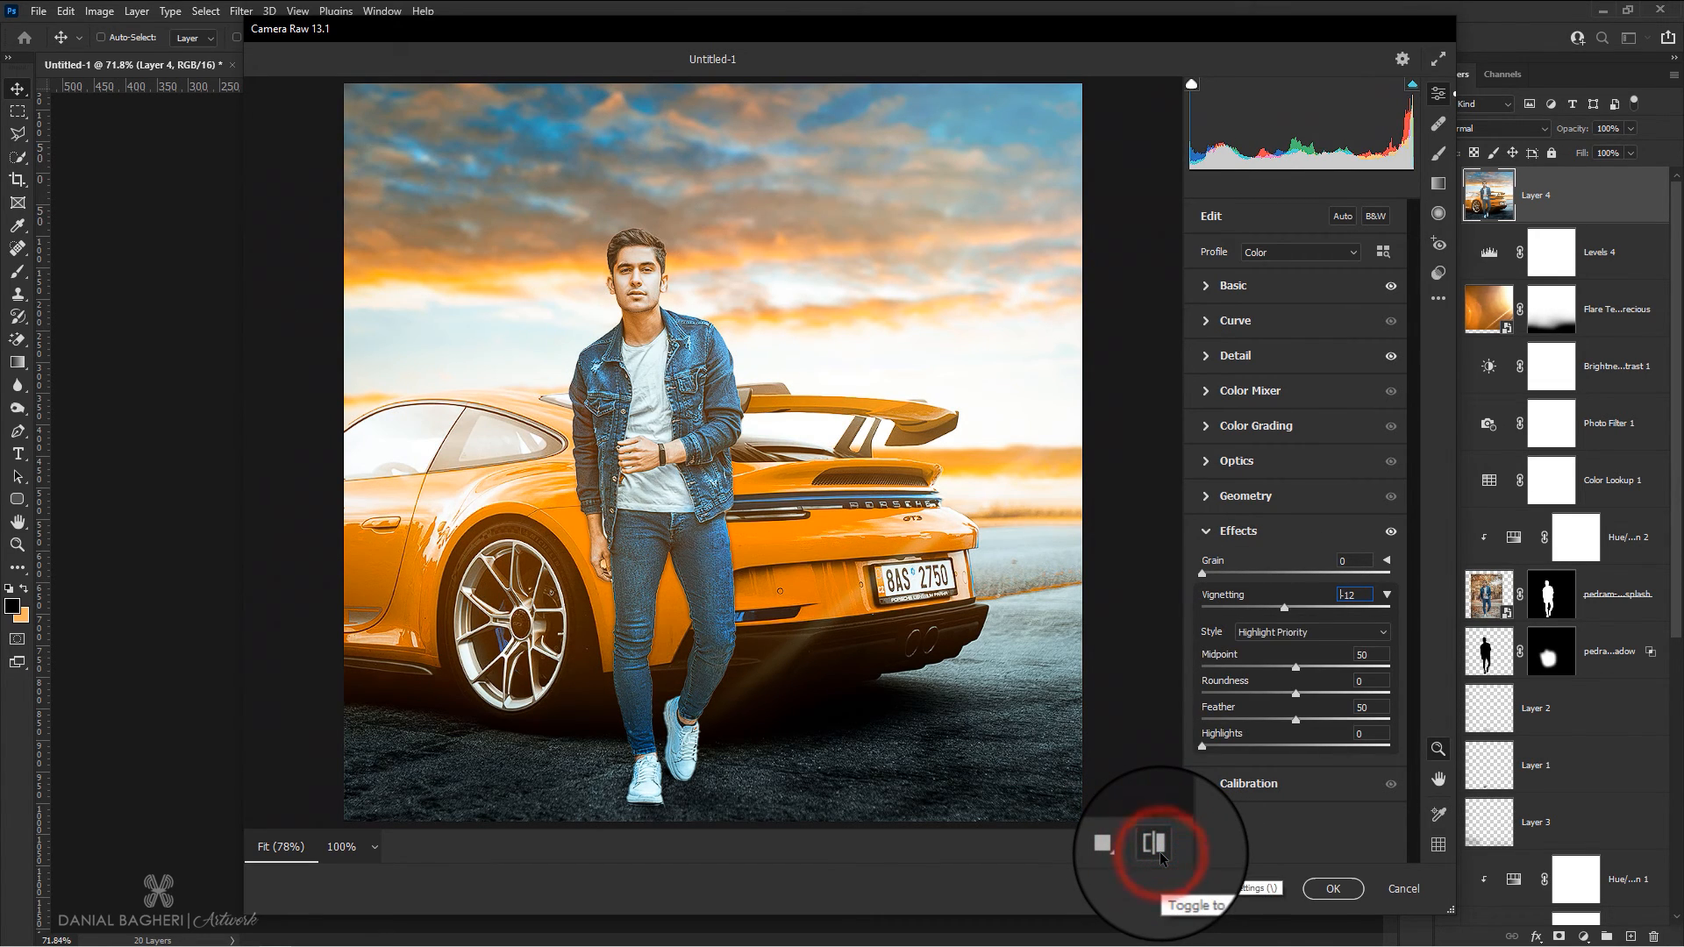
left_click(1157, 849)
left_click(1158, 850)
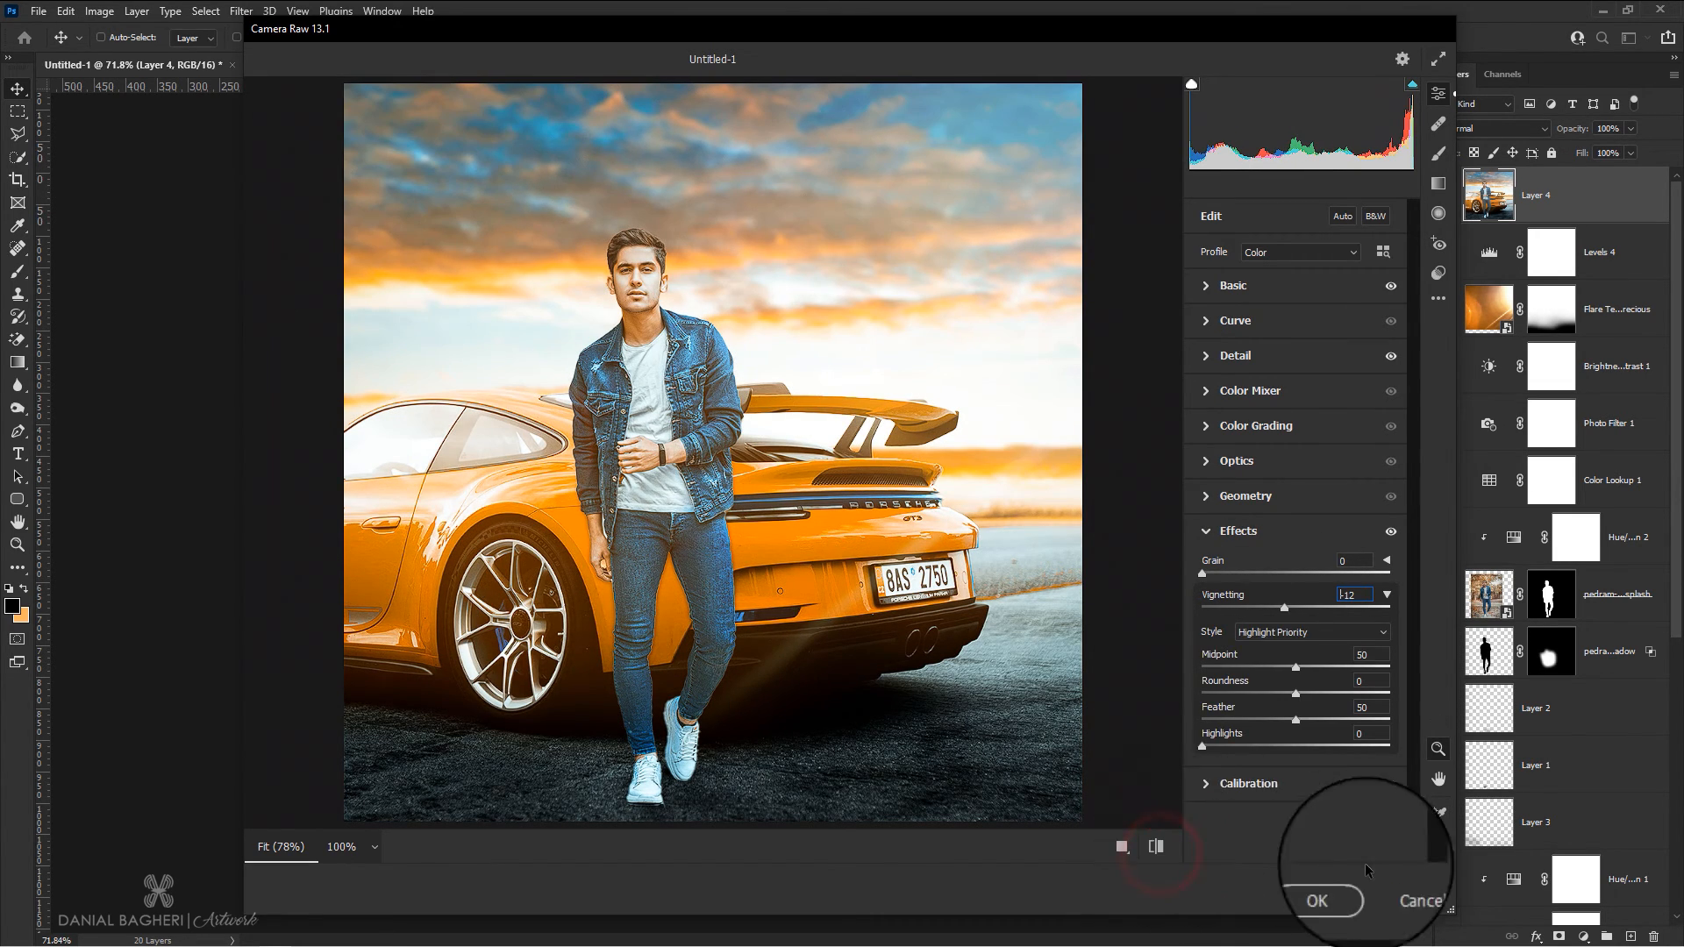
left_click(1332, 890)
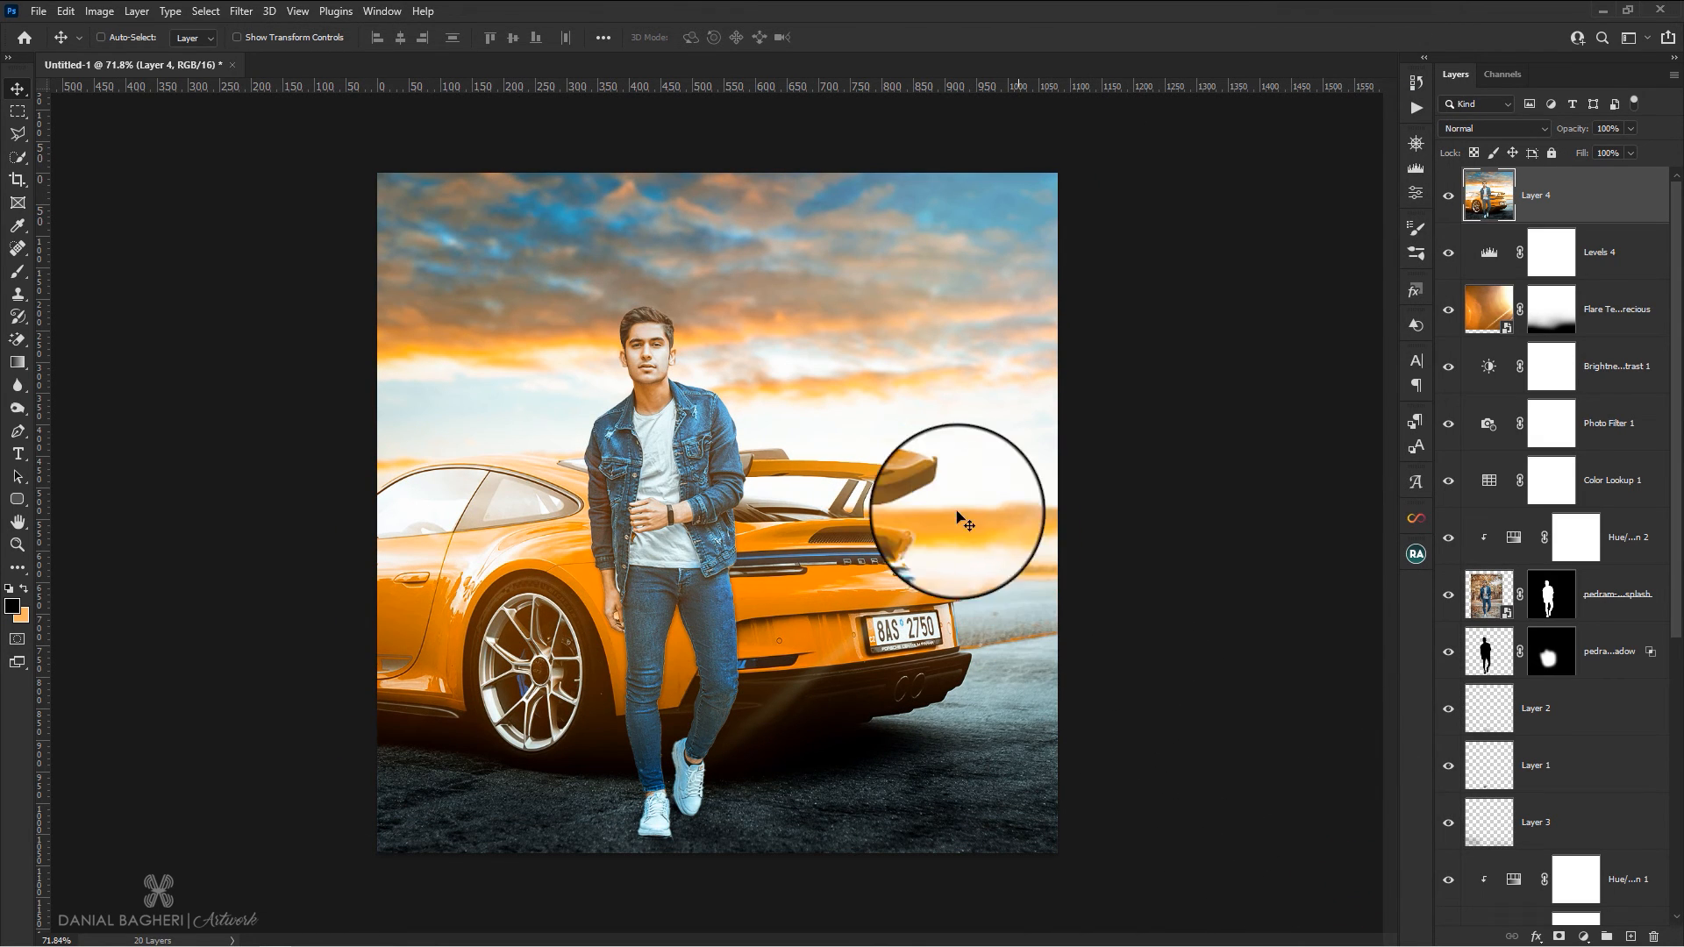
Compare the composite with and without the merged Camera Raw layer by toggling its visibility
scroll(934, 464, "down", 1)
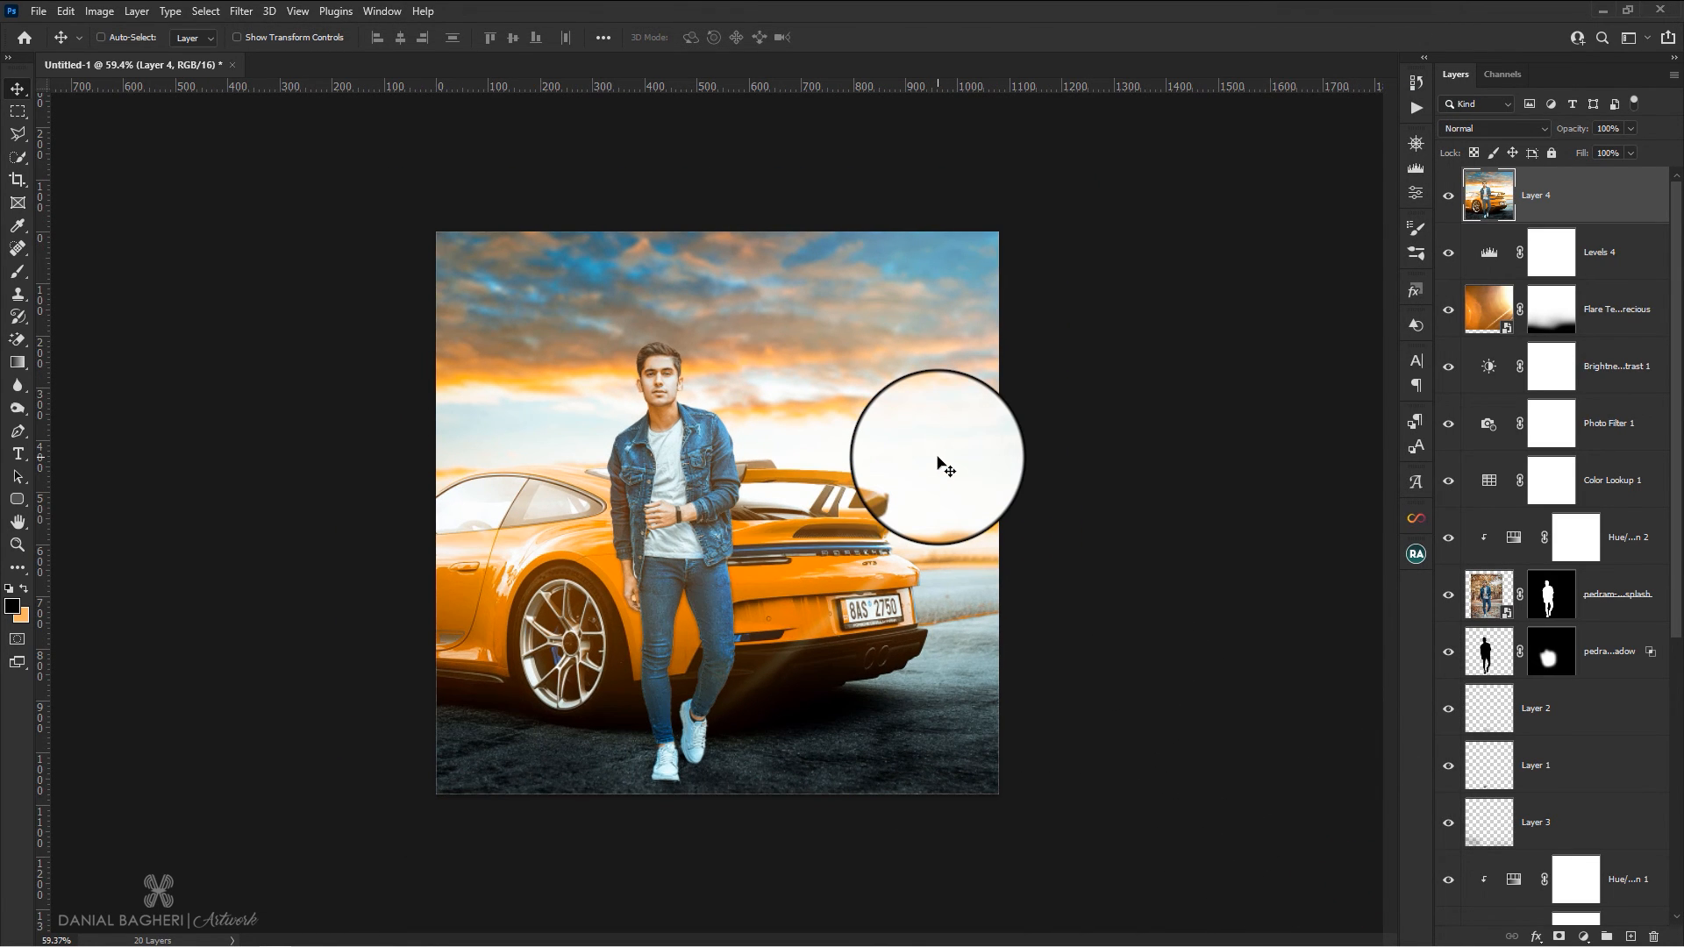
scroll(939, 463, "up", 1)
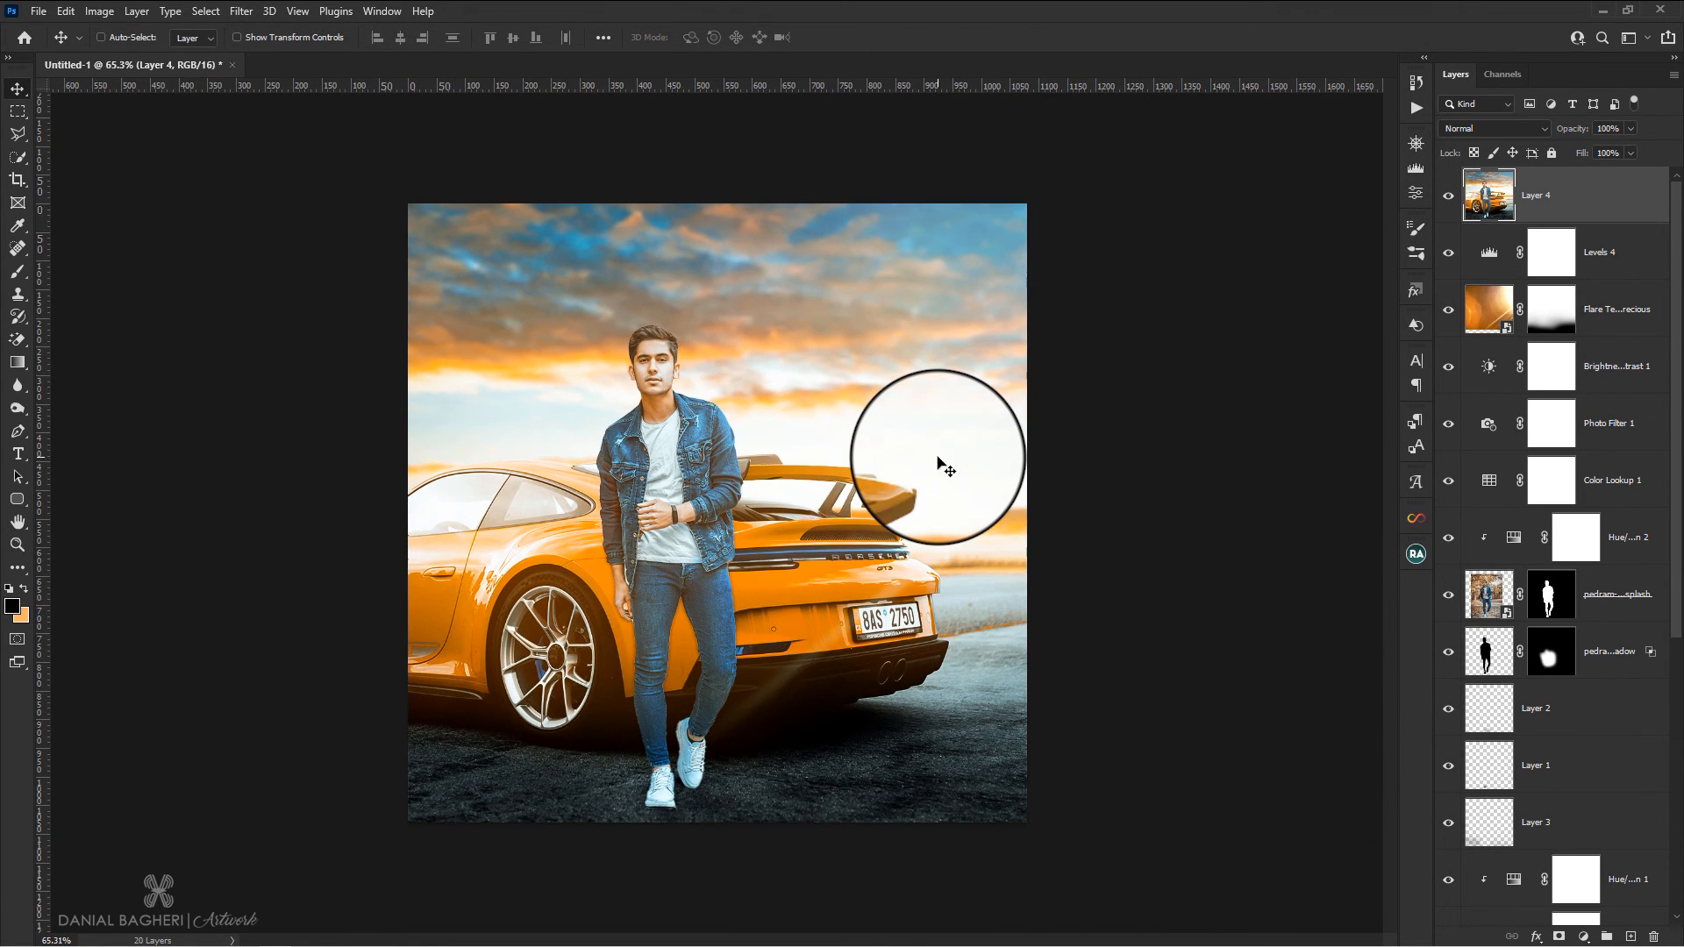
left_click(1449, 198)
left_click(1449, 199)
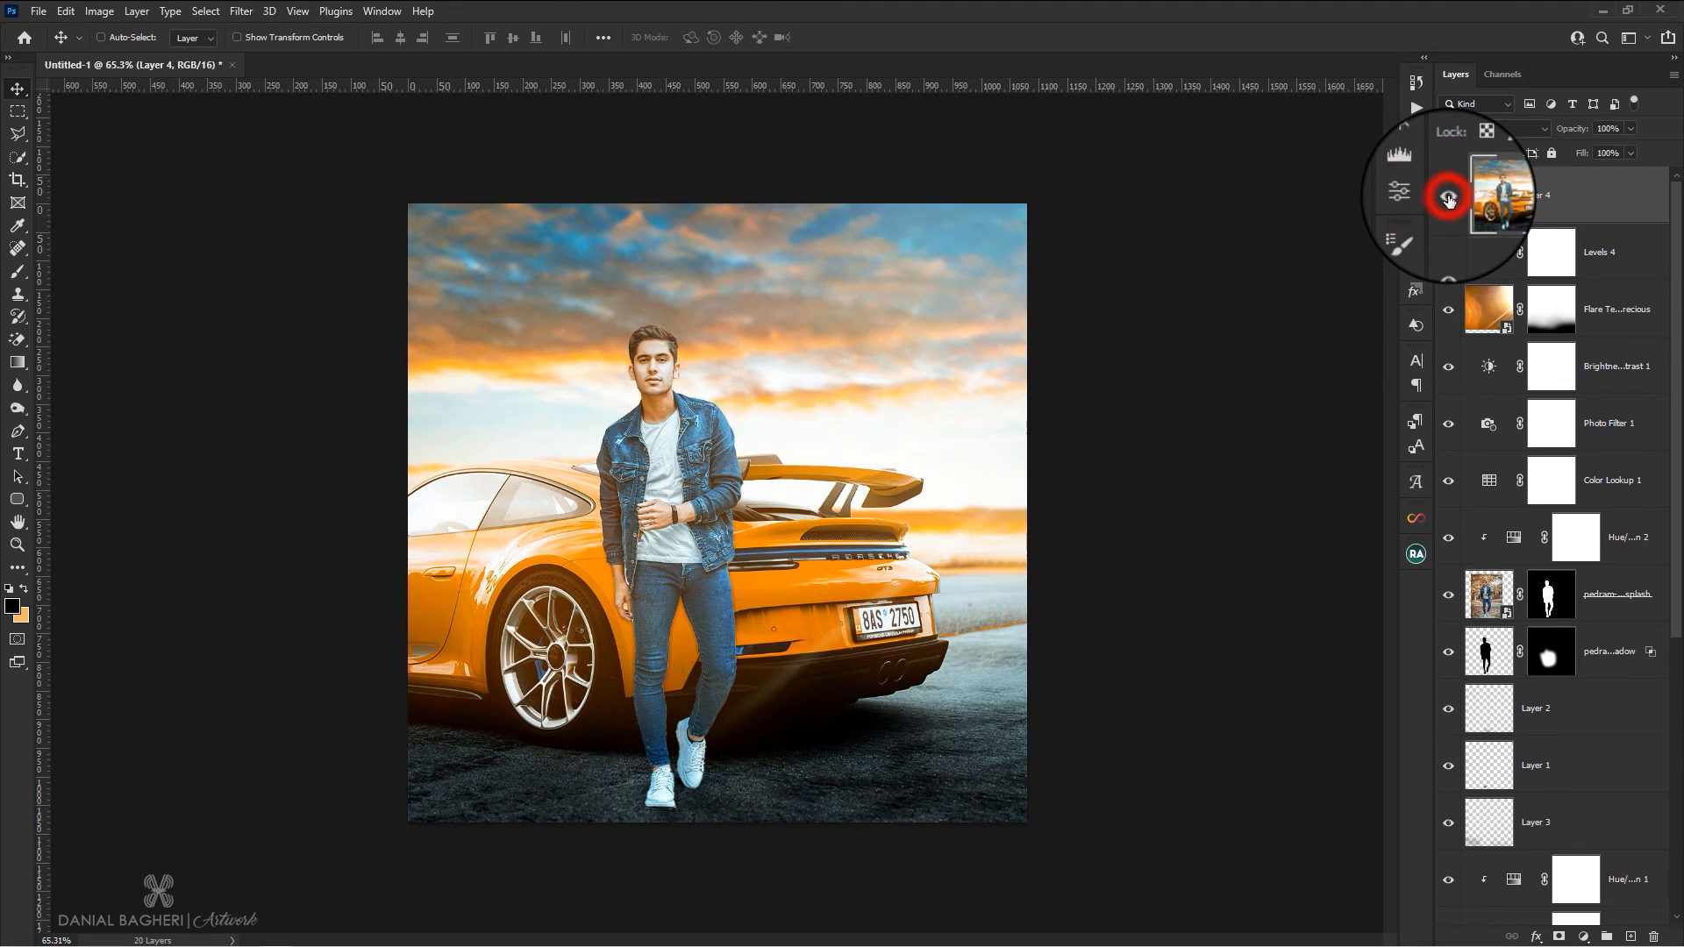